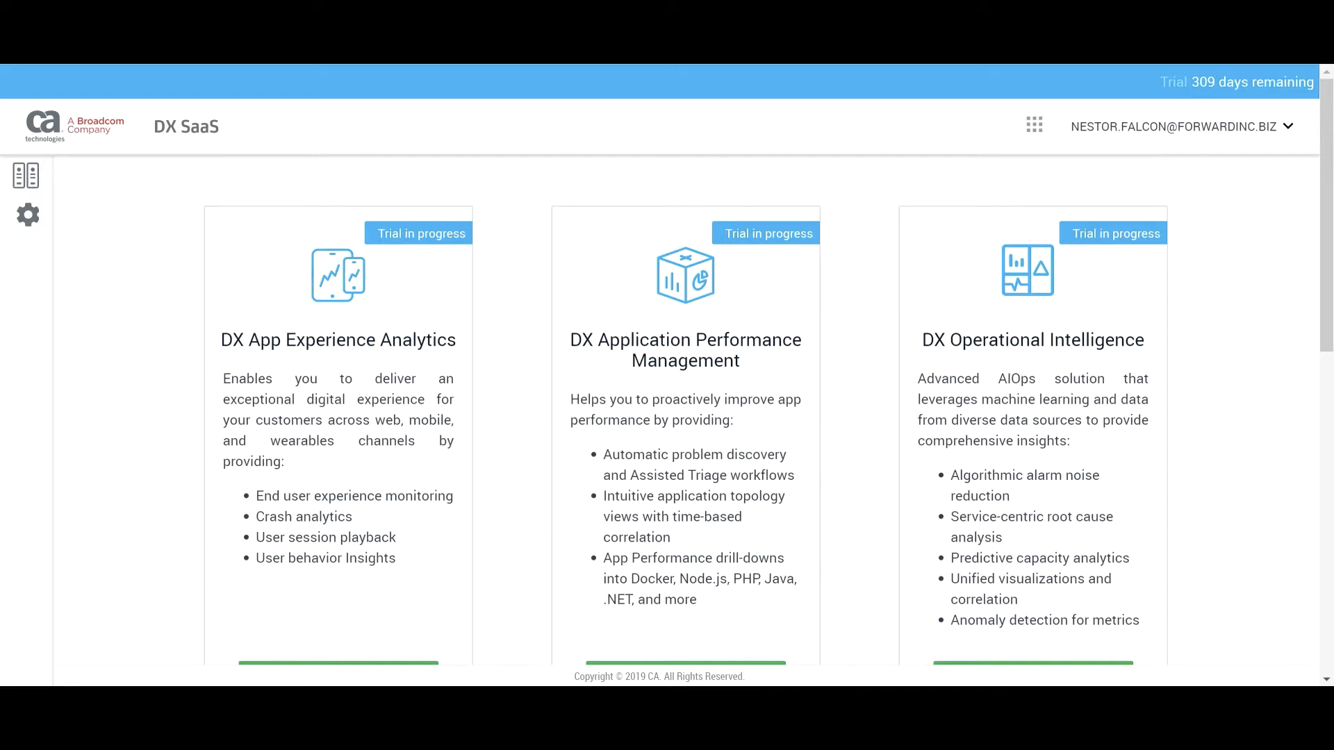
Switch from the DX SaaS home page to DX Dashboards.
left_click(1033, 125)
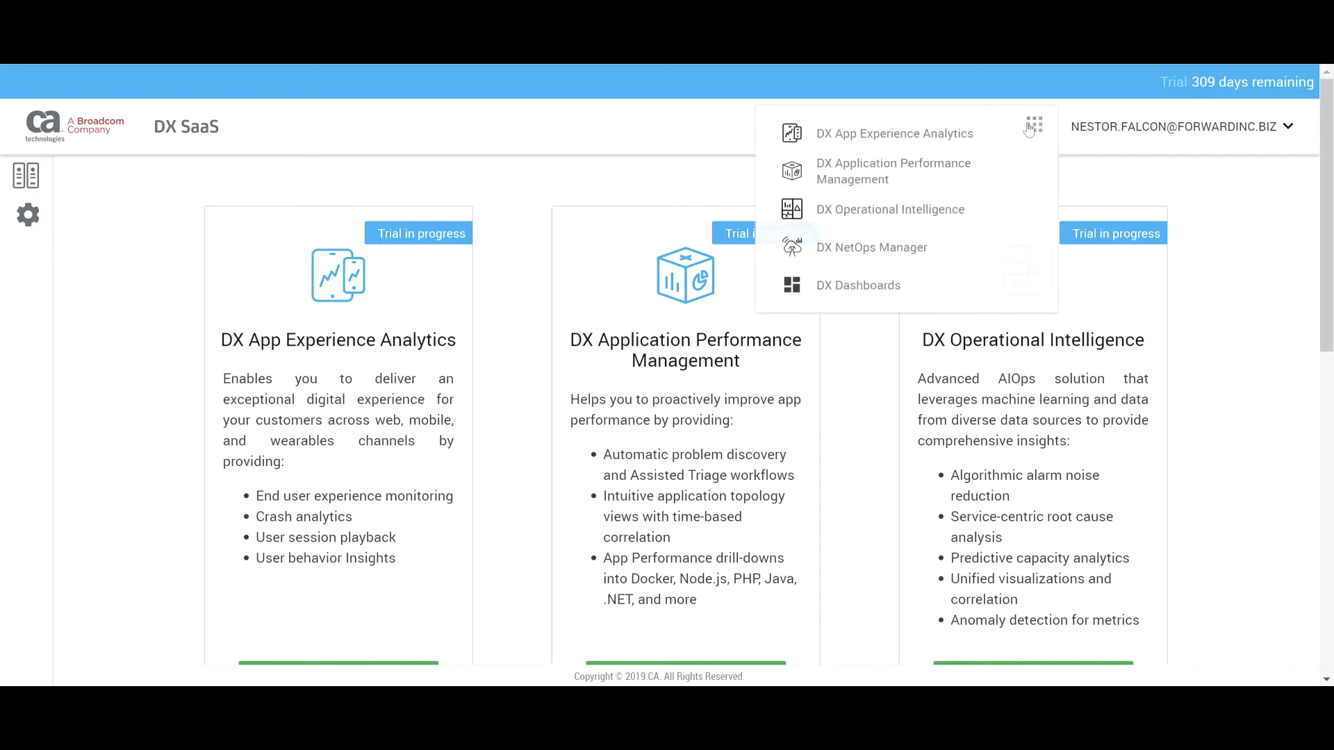
left_click(843, 286)
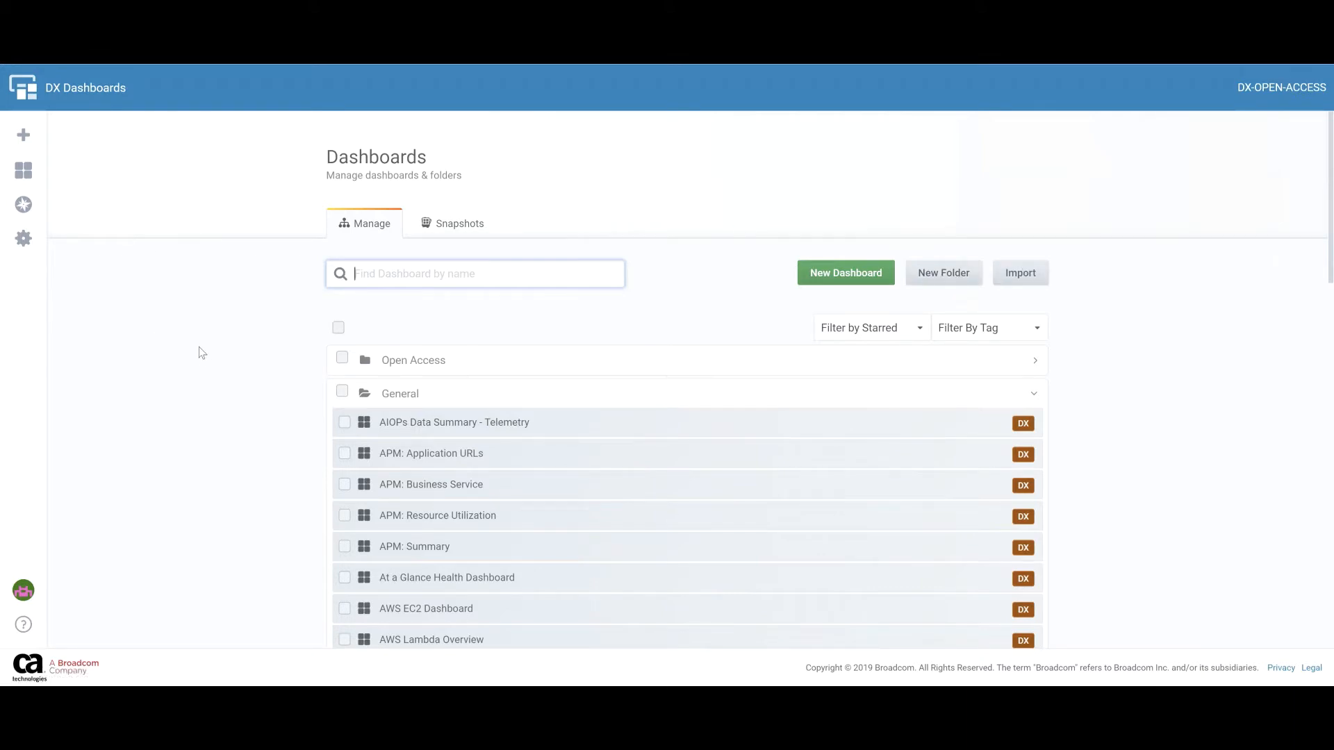
Examine the configured data sources and the types offered for a new one, then leave without adding any.
mouse_move(23, 131)
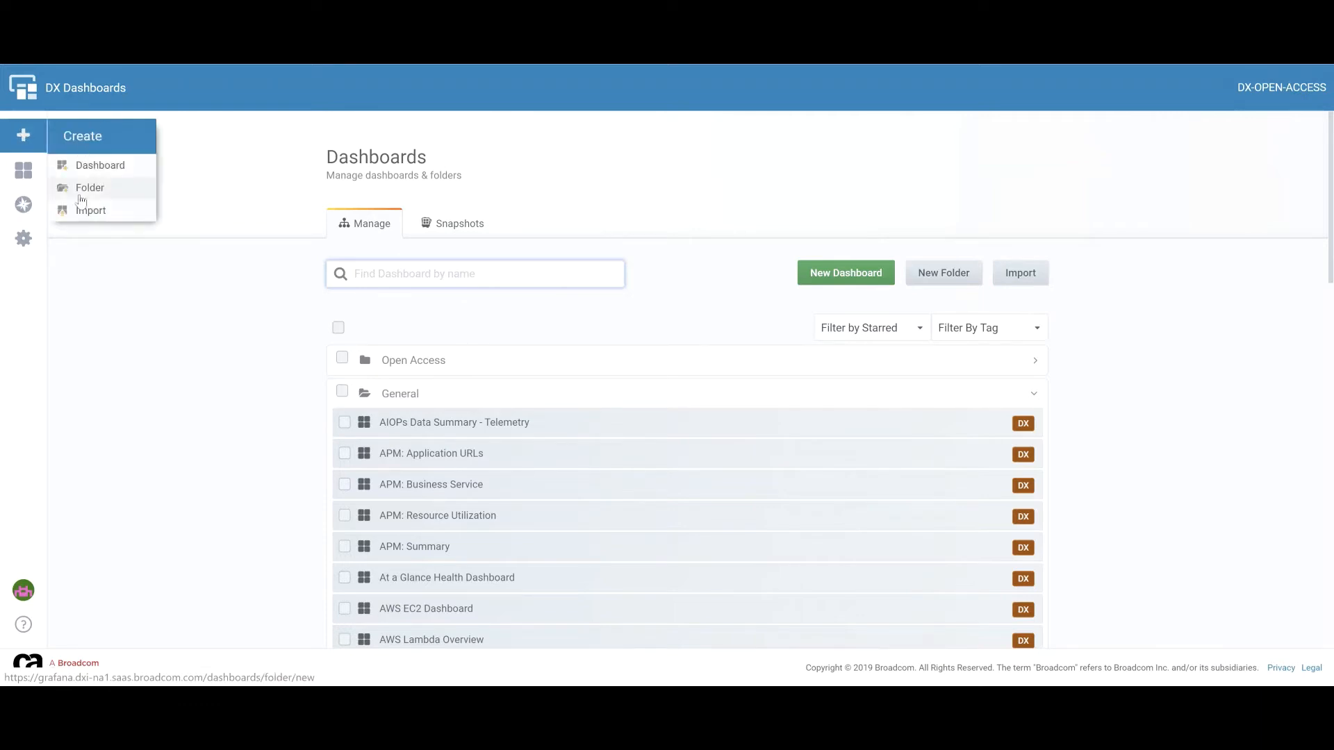
mouse_move(33, 183)
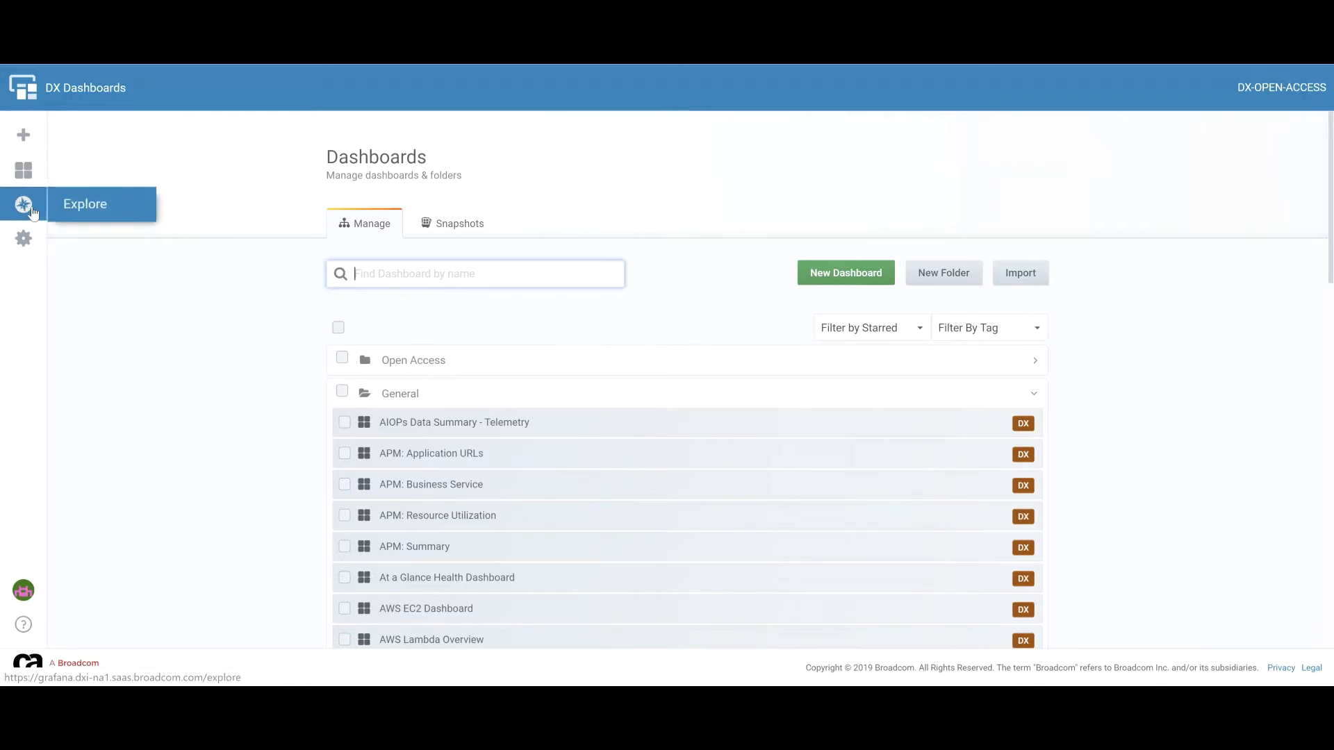
mouse_move(31, 238)
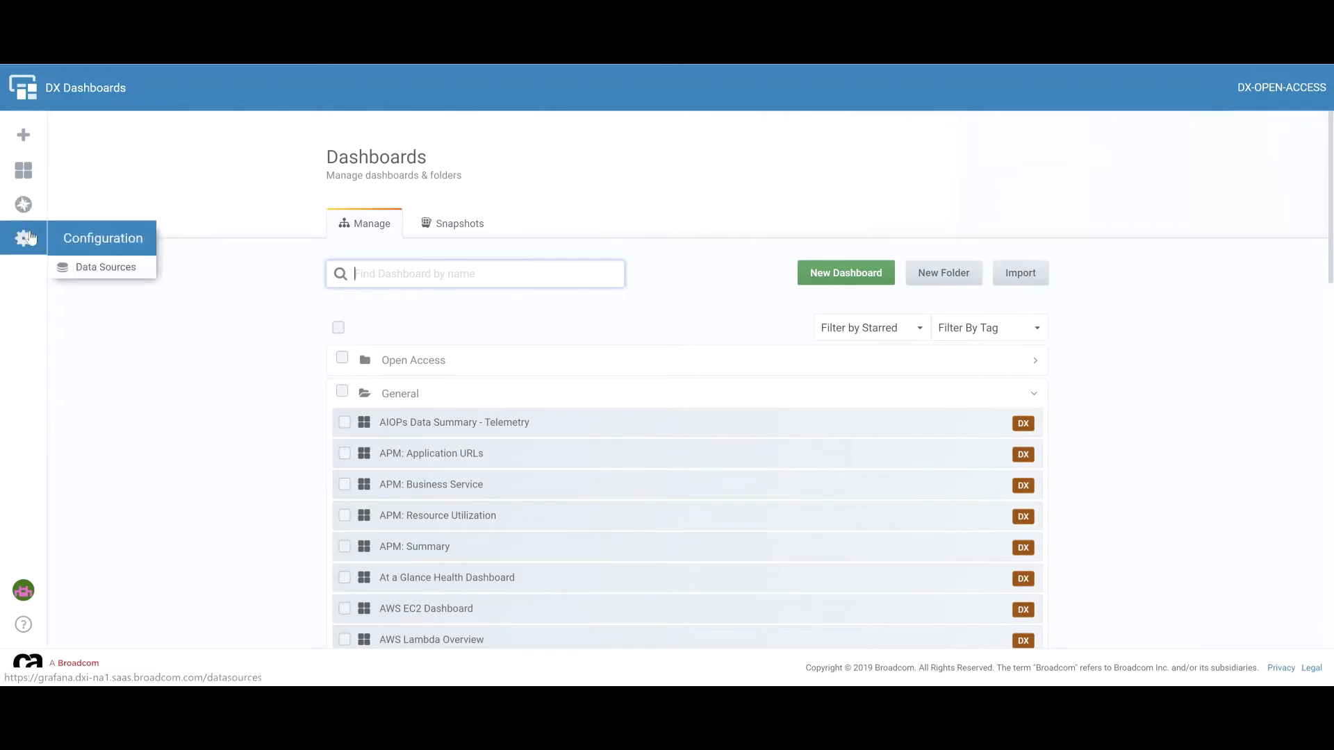
left_click(78, 267)
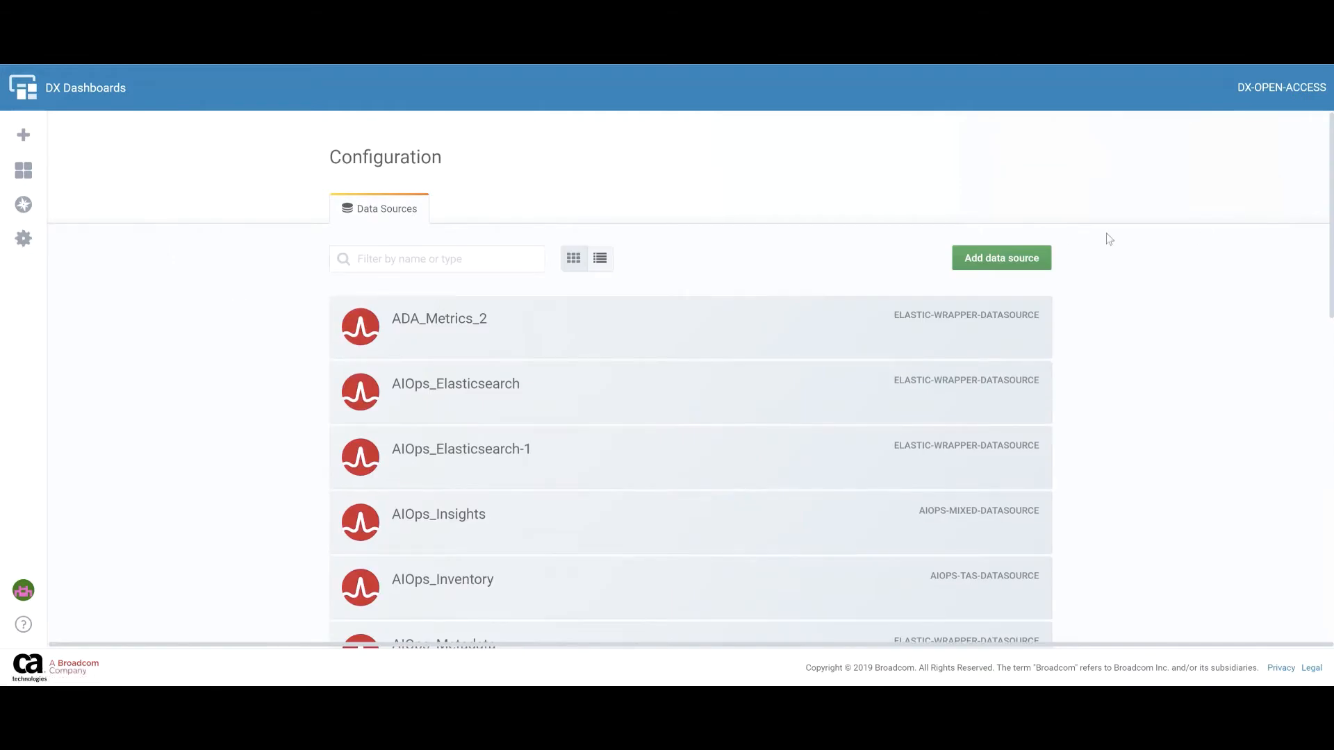
left_click(1002, 258)
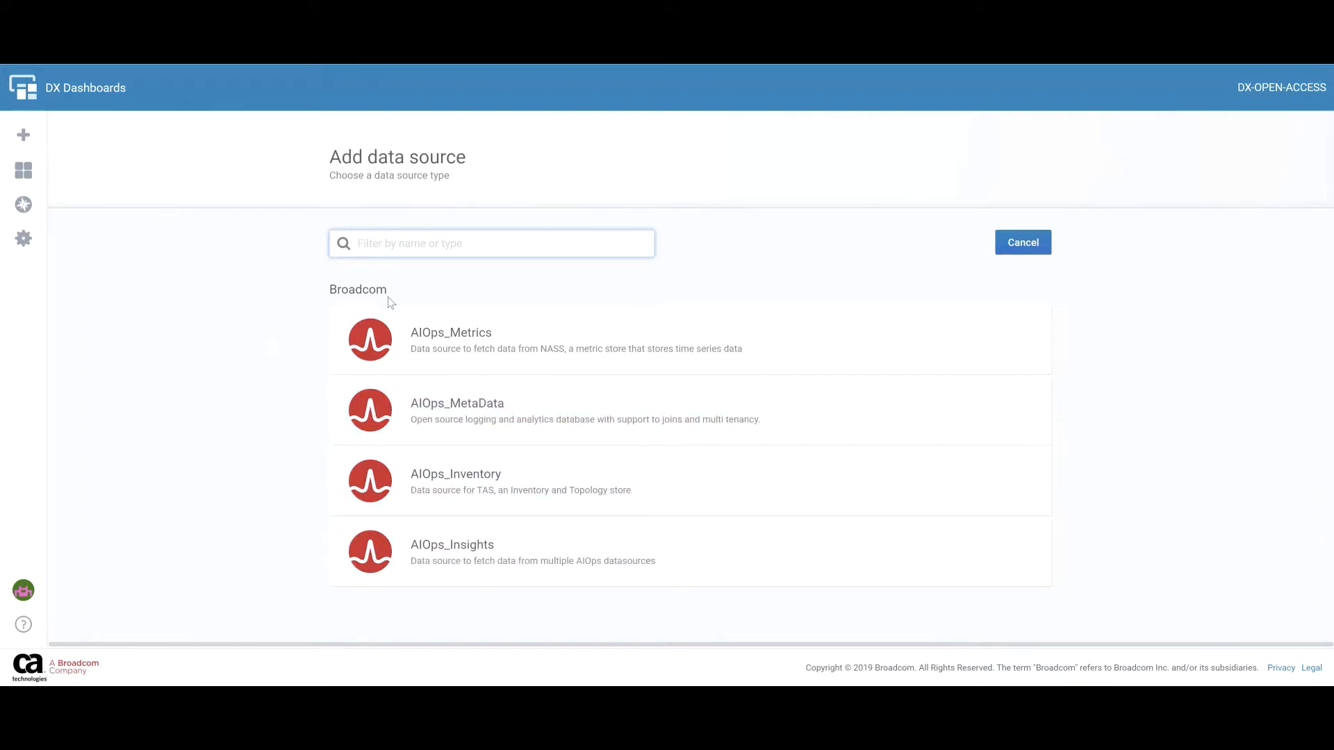
left_click(1019, 249)
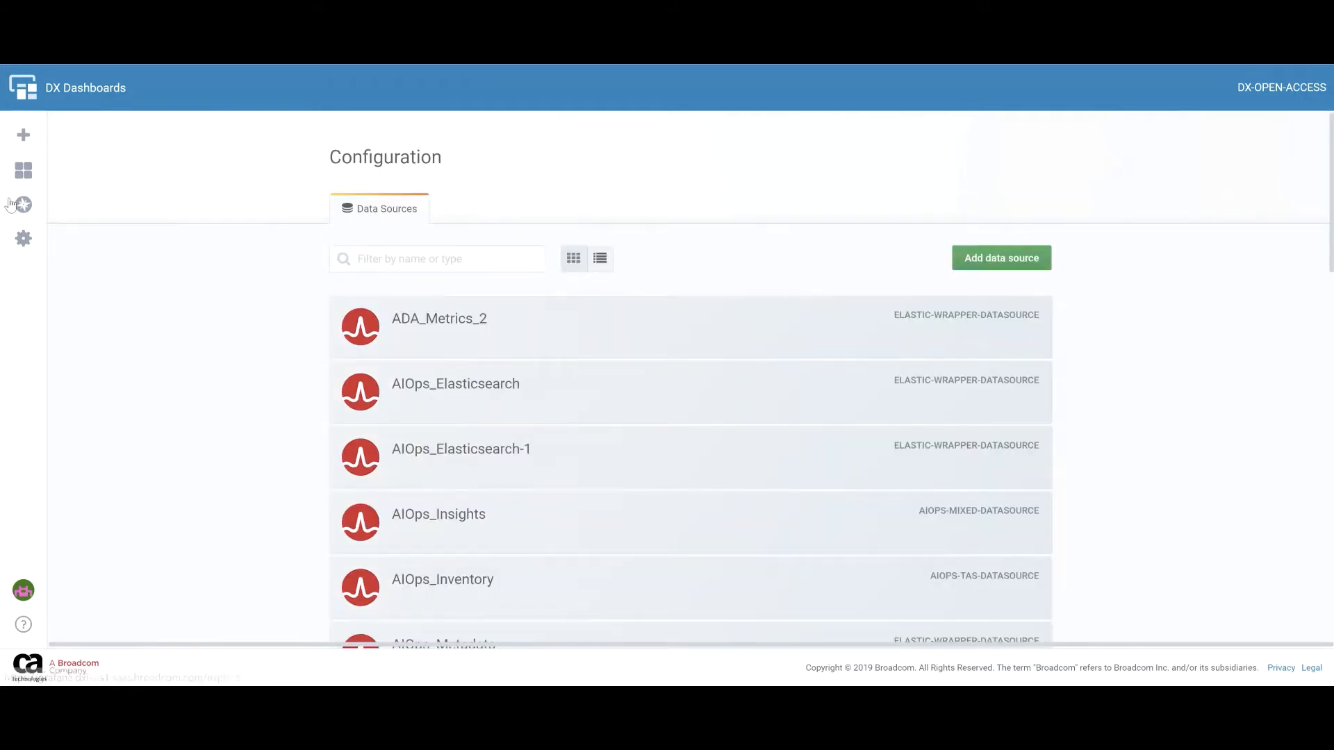
Open Explore and look through the available data sources, keeping AIOps_Metadata.
left_click(66, 207)
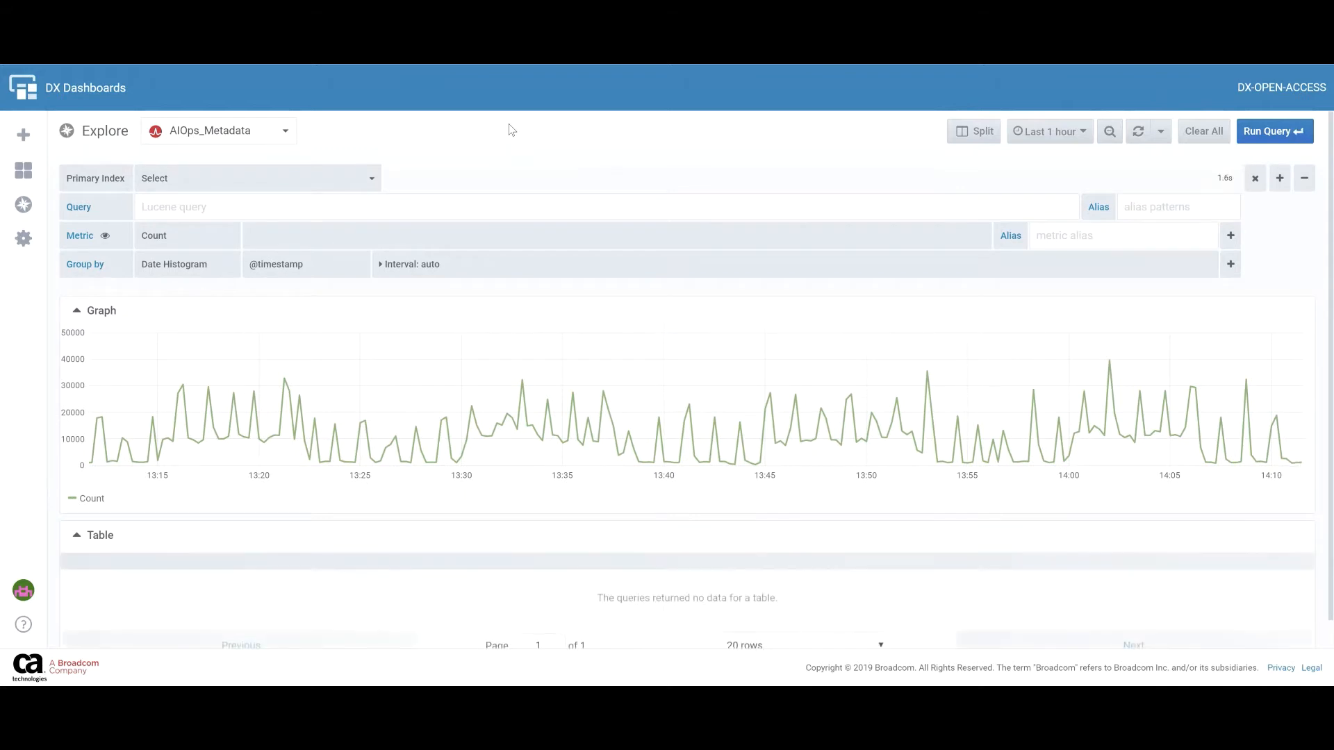
left_click(285, 132)
left_click(441, 140)
left_click(310, 187)
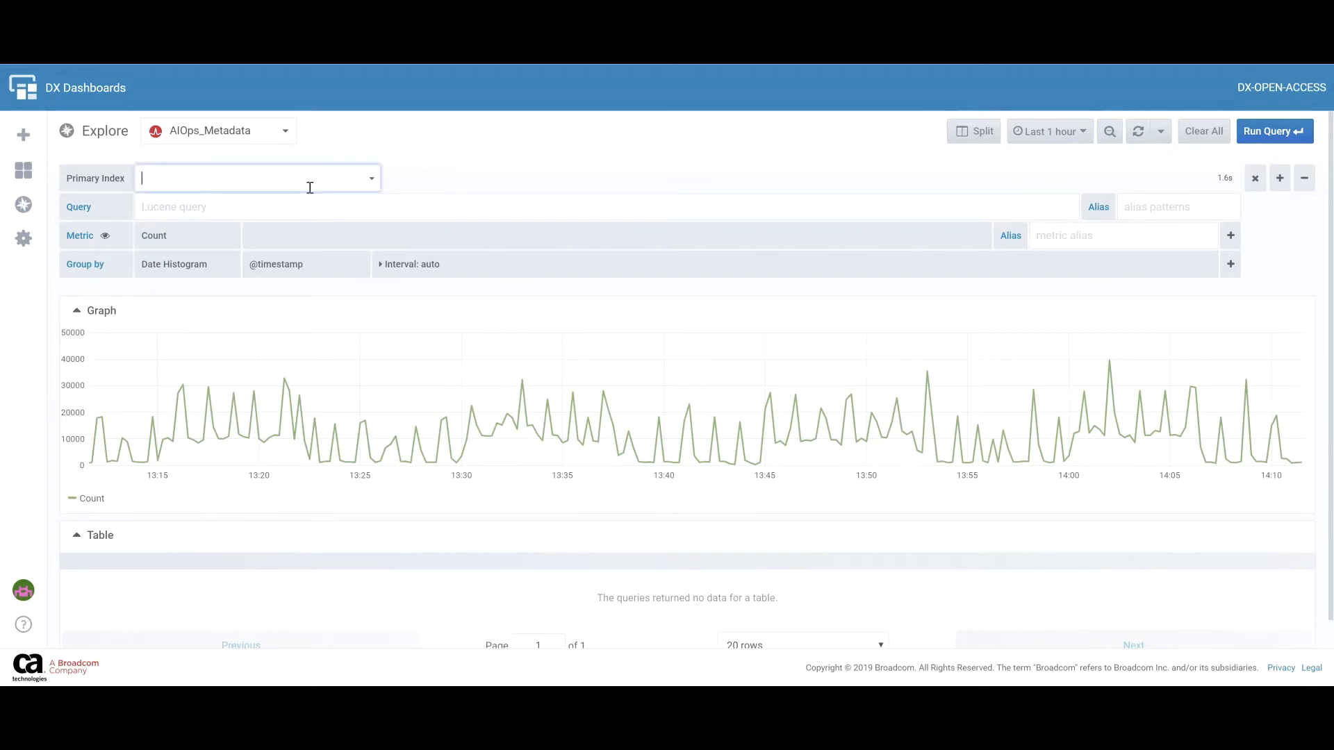
left_click(309, 187)
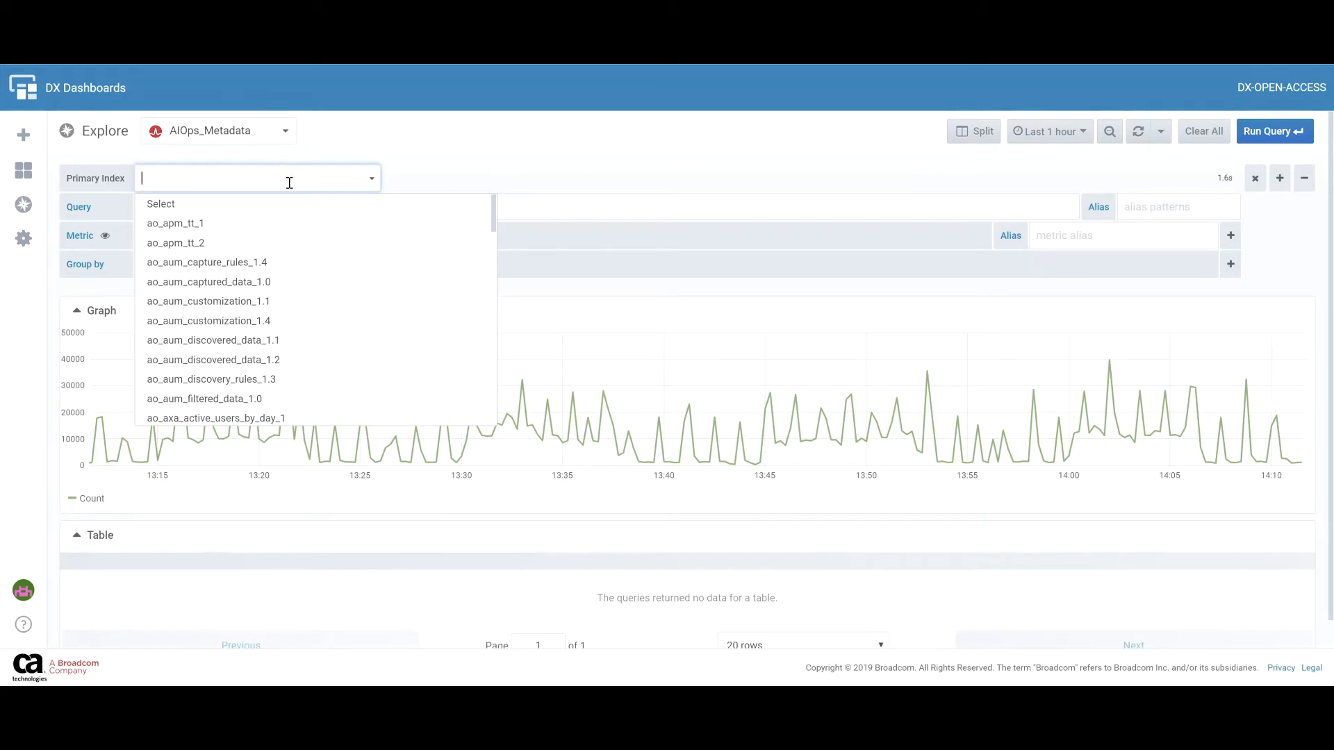
type("alarm")
scroll(219, 208, "down", 2)
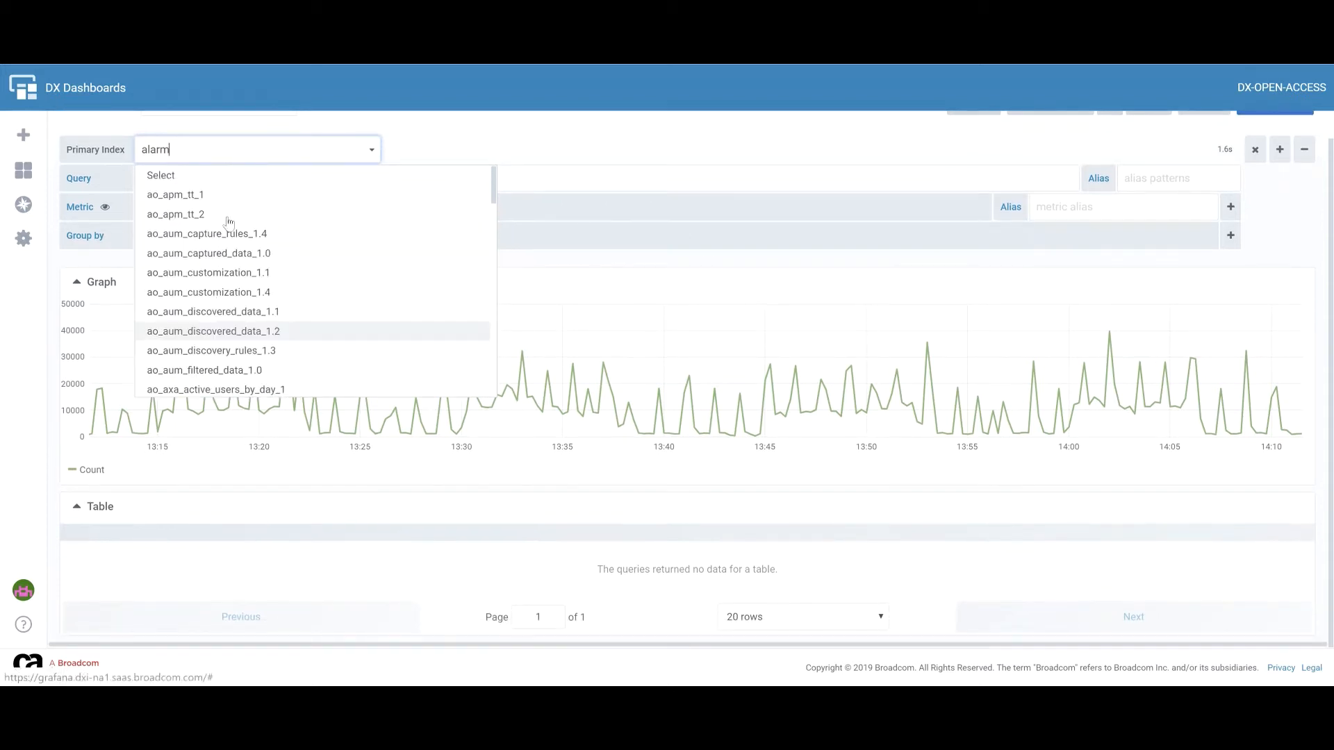
key("Return")
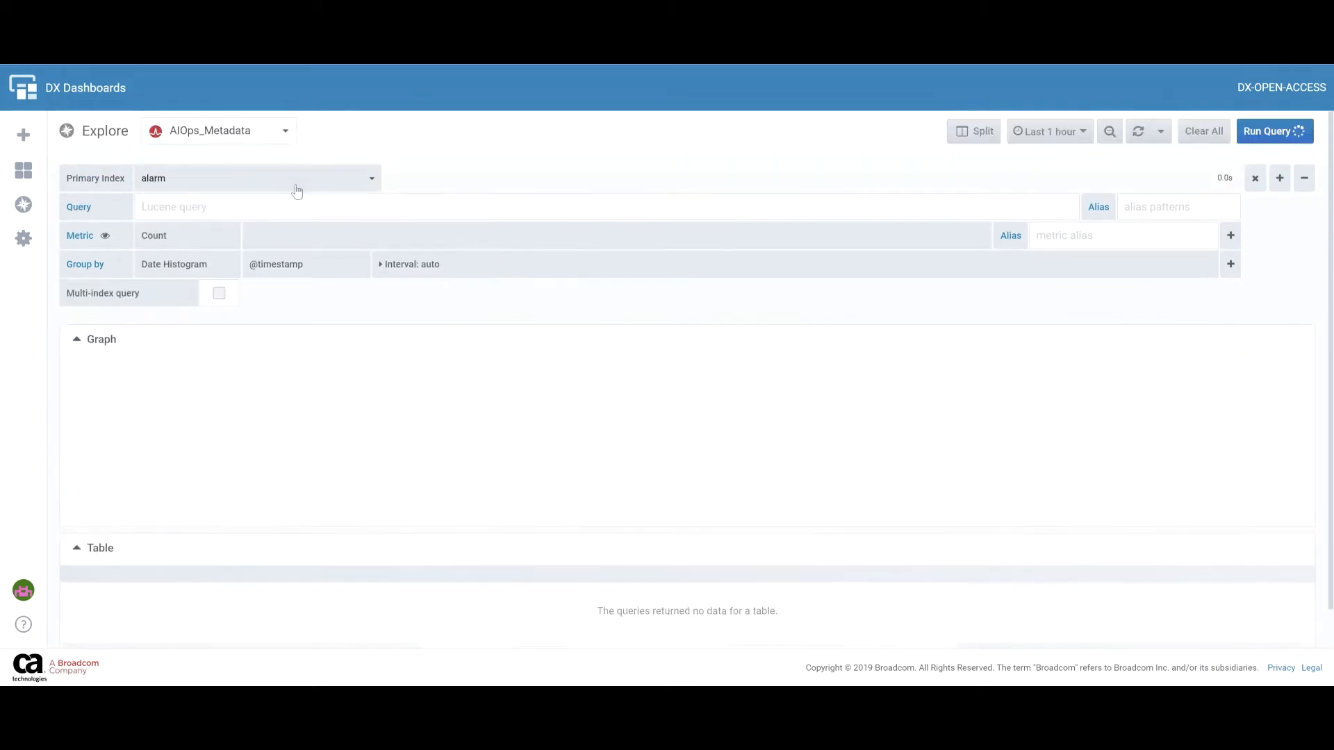
Set the Explore query's primary index to ao_itoa_alarms_spectrum_1 and its time range to the last 24 hours.
left_click(368, 178)
type("alarm")
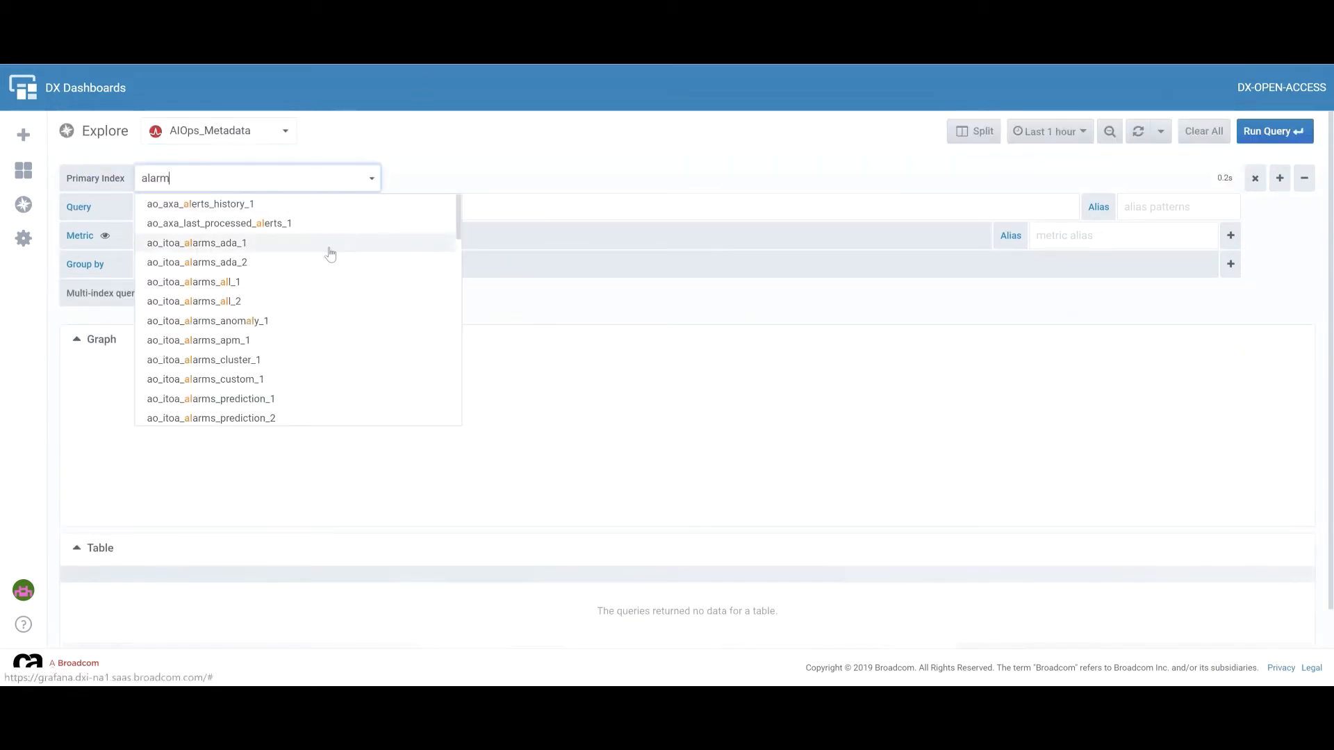
scroll(324, 262, "down", 3)
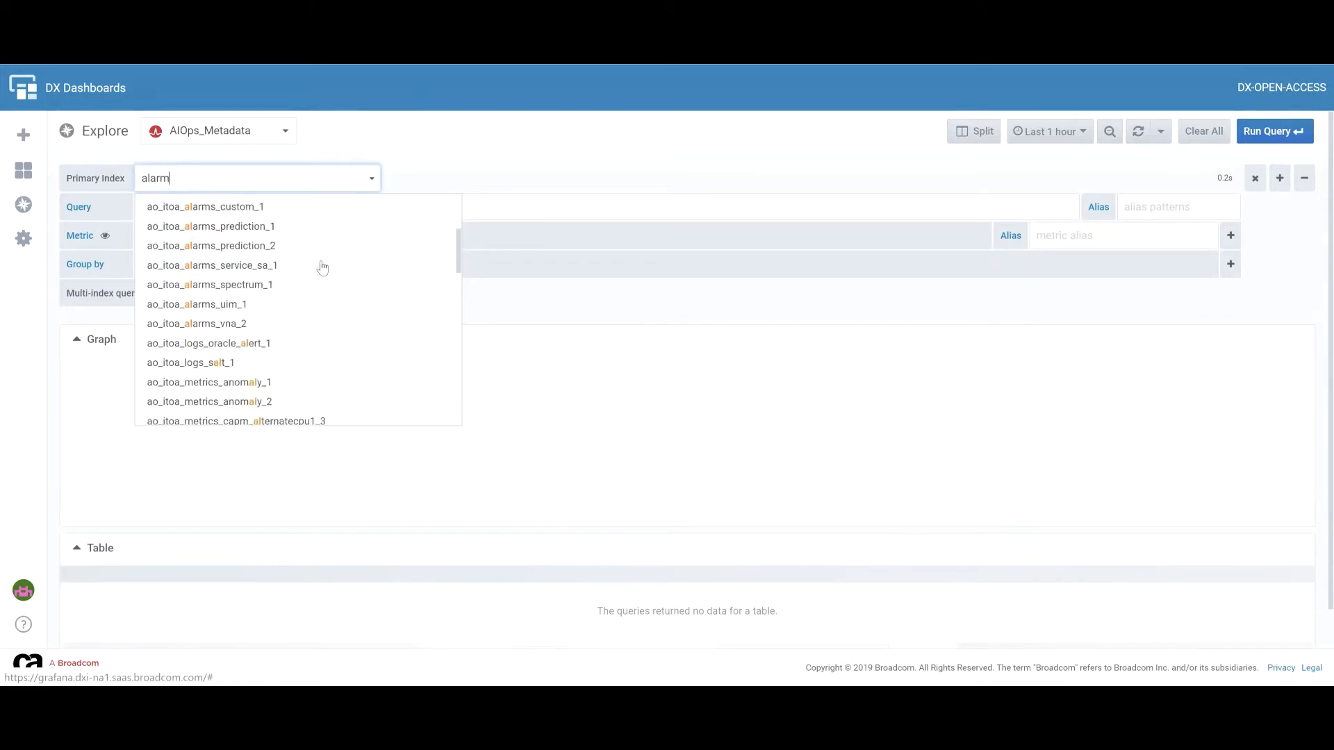
left_click(254, 285)
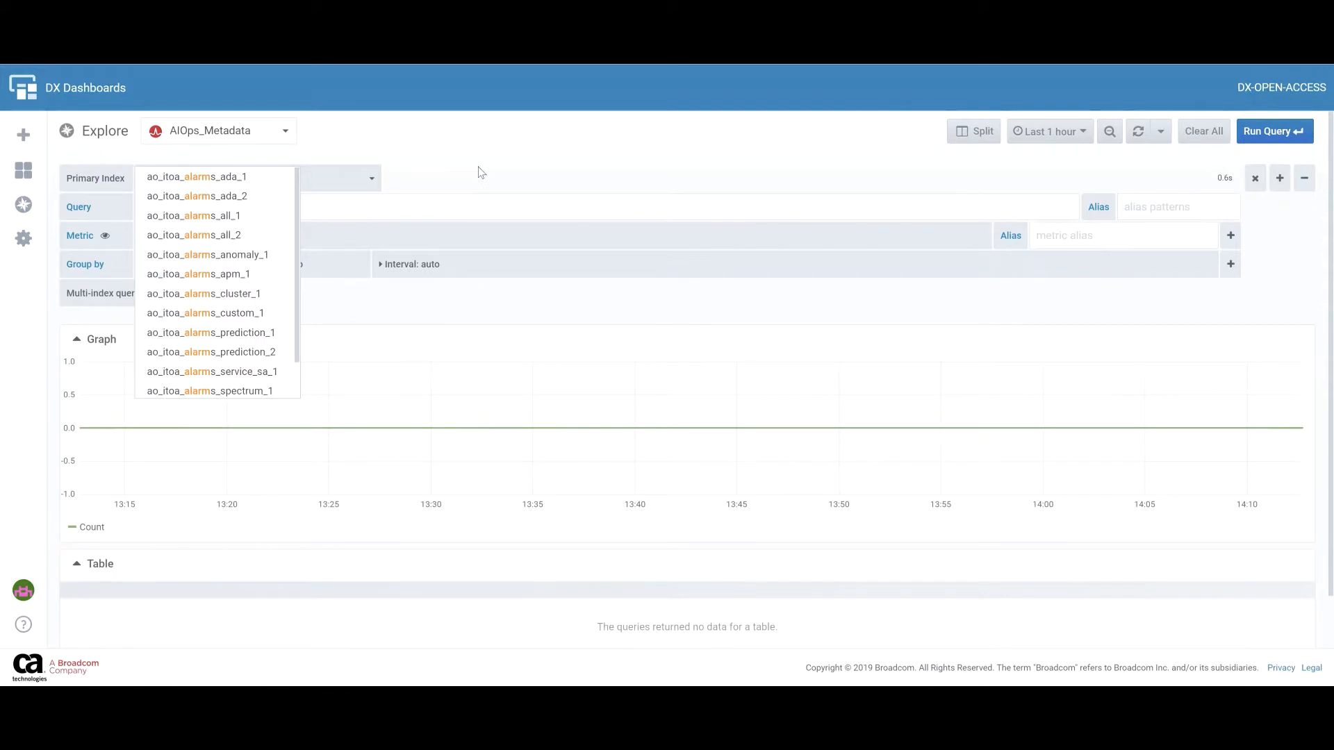
left_click(459, 160)
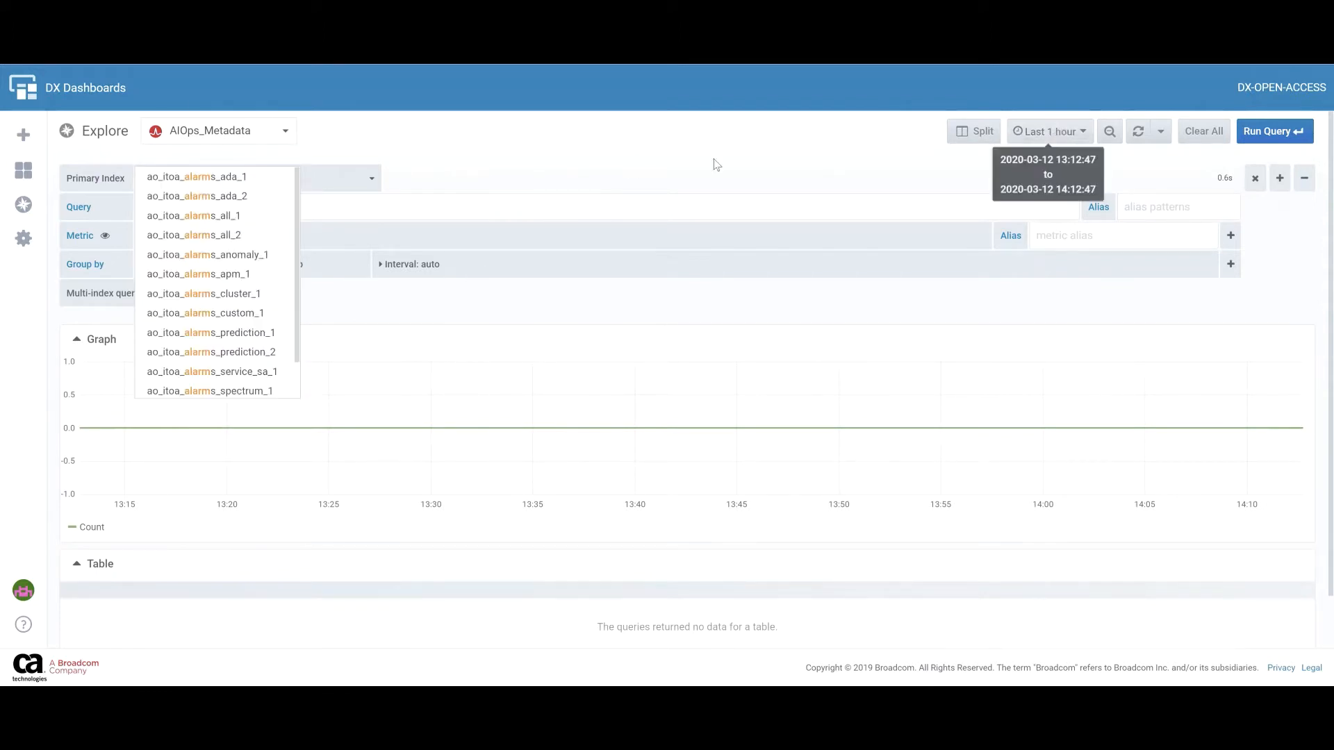
left_click(1068, 133)
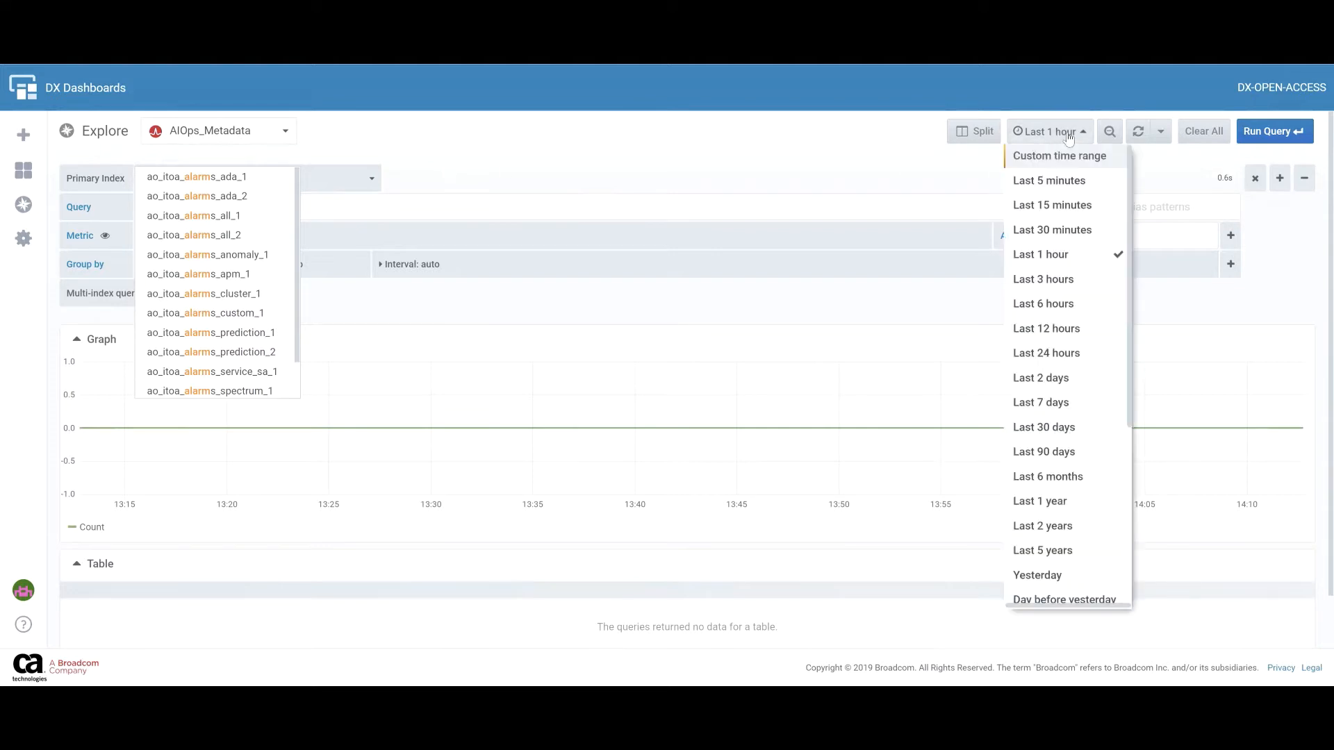
left_click(1046, 353)
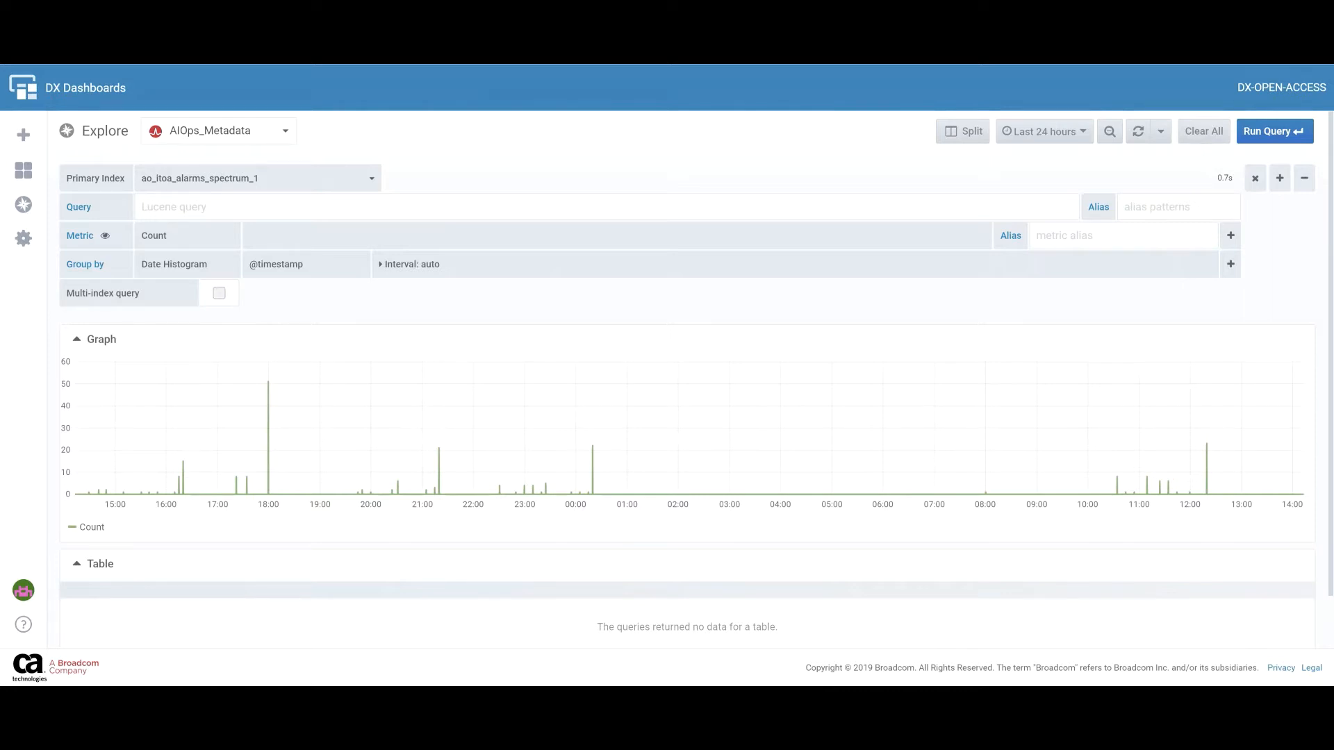
Create a new dashboard and add a query to its panel using the AIOps_Metadata data source.
mouse_move(23, 143)
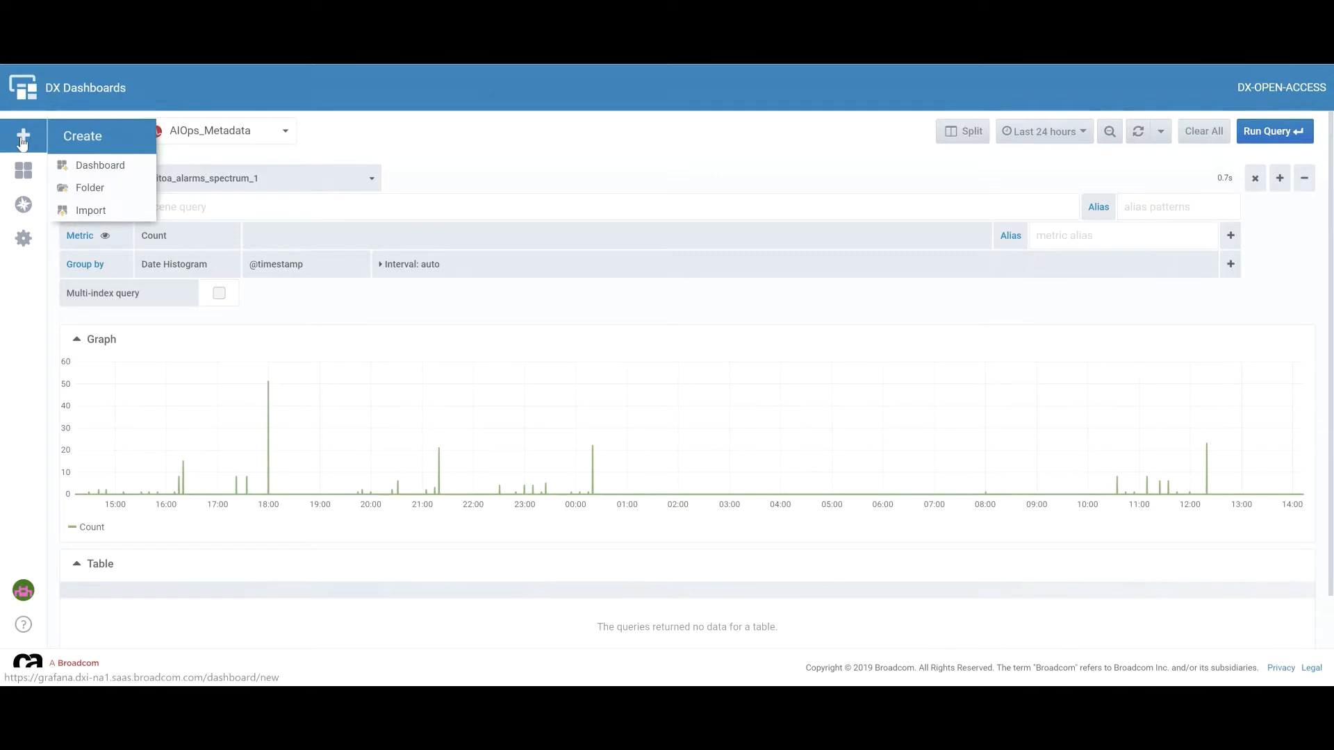
left_click(97, 165)
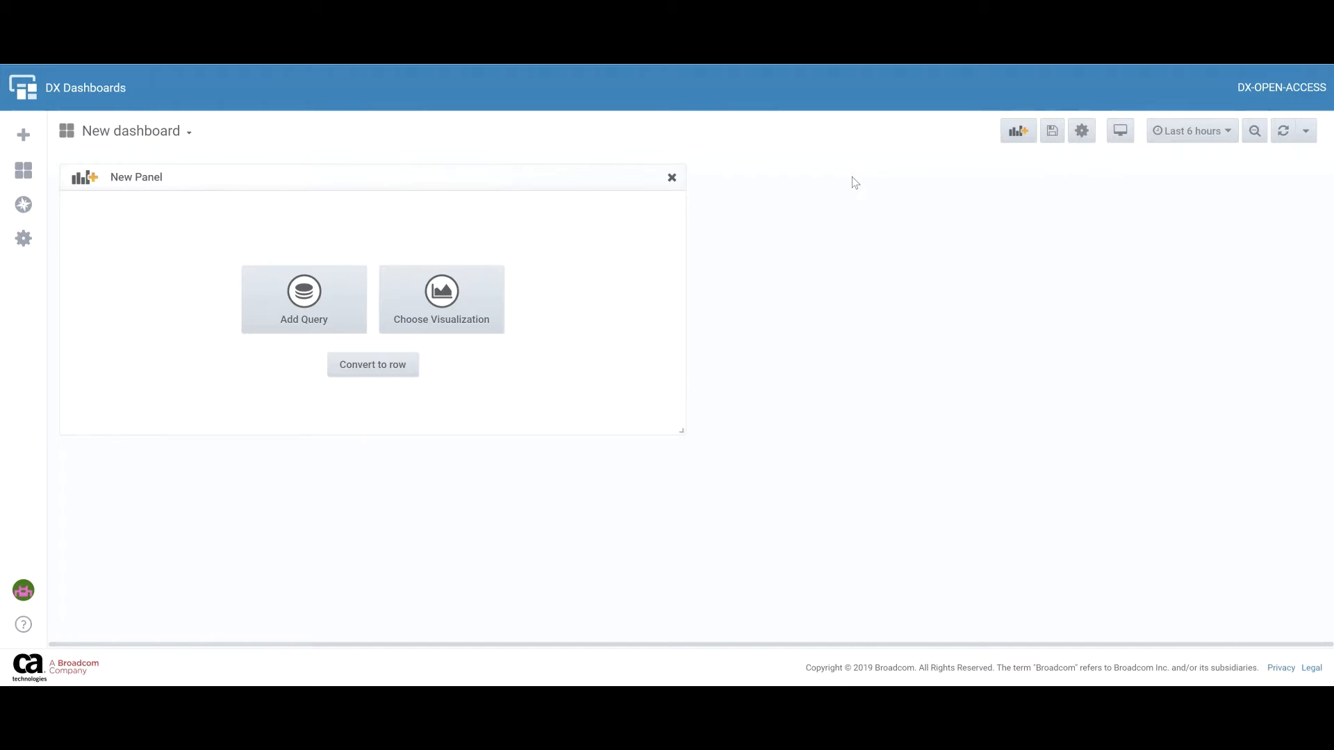
left_click(319, 300)
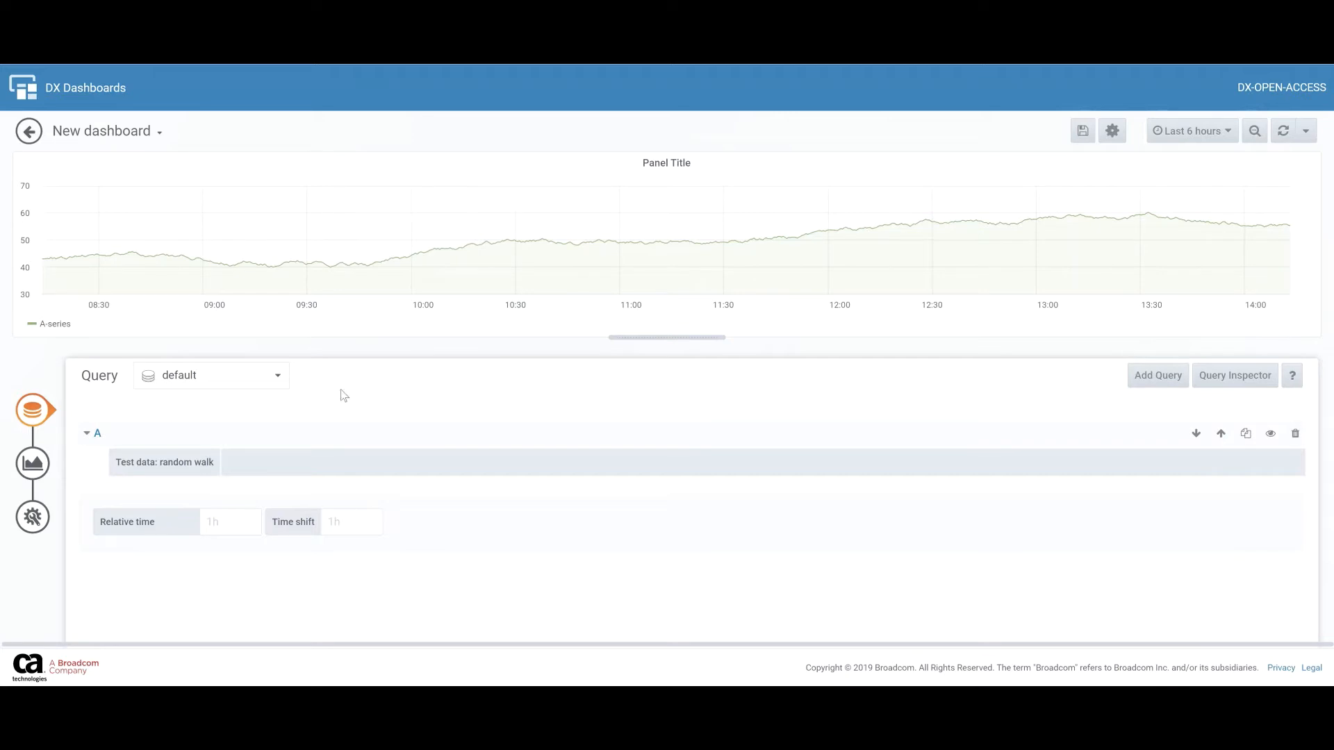
left_click(277, 373)
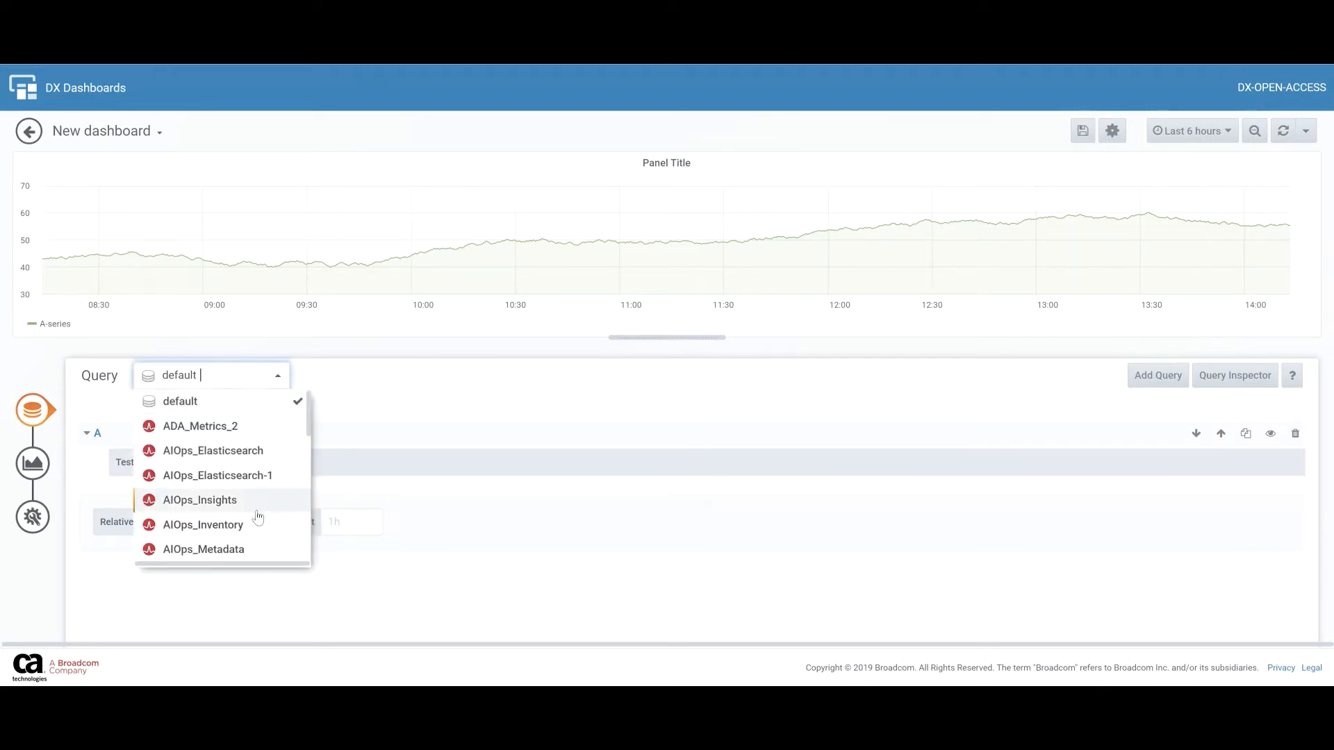
left_click(232, 550)
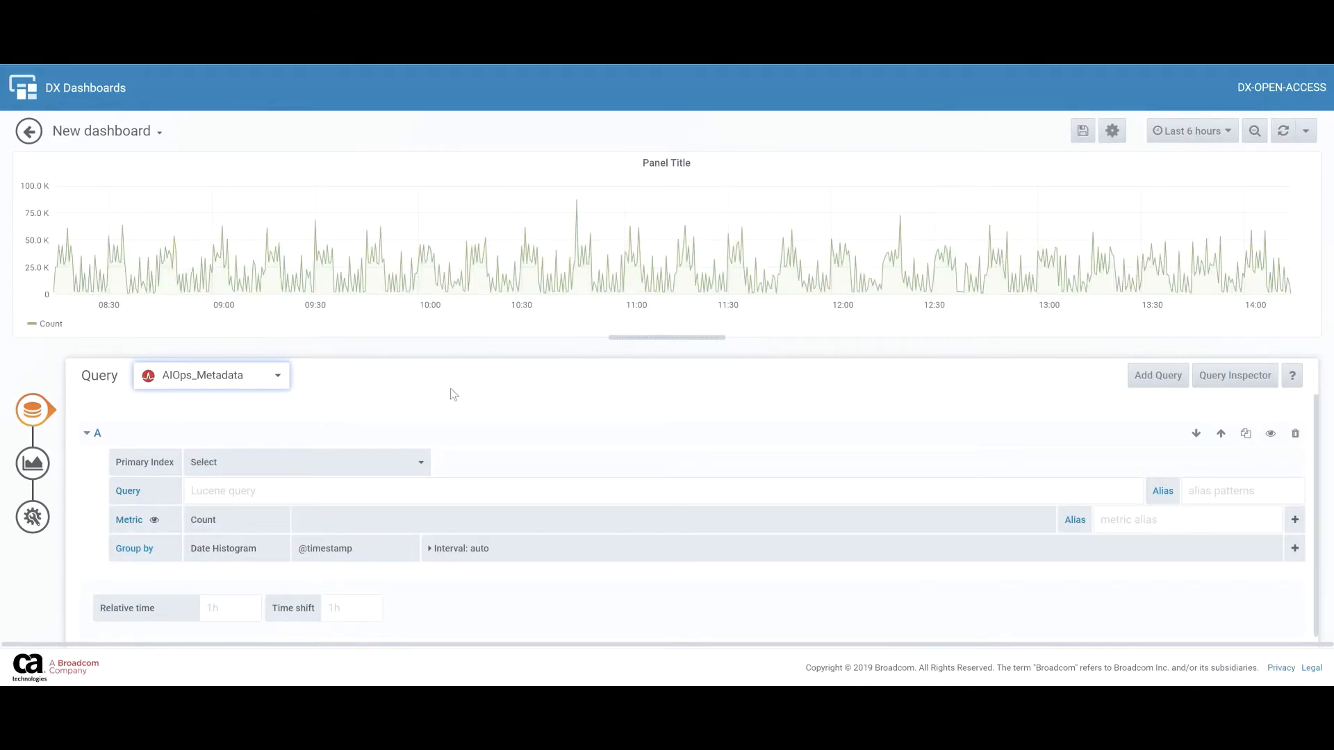
left_click(446, 57)
Set query A's primary index to ao_itoa_alarms_all_2.
left_click(324, 464)
type("alarm")
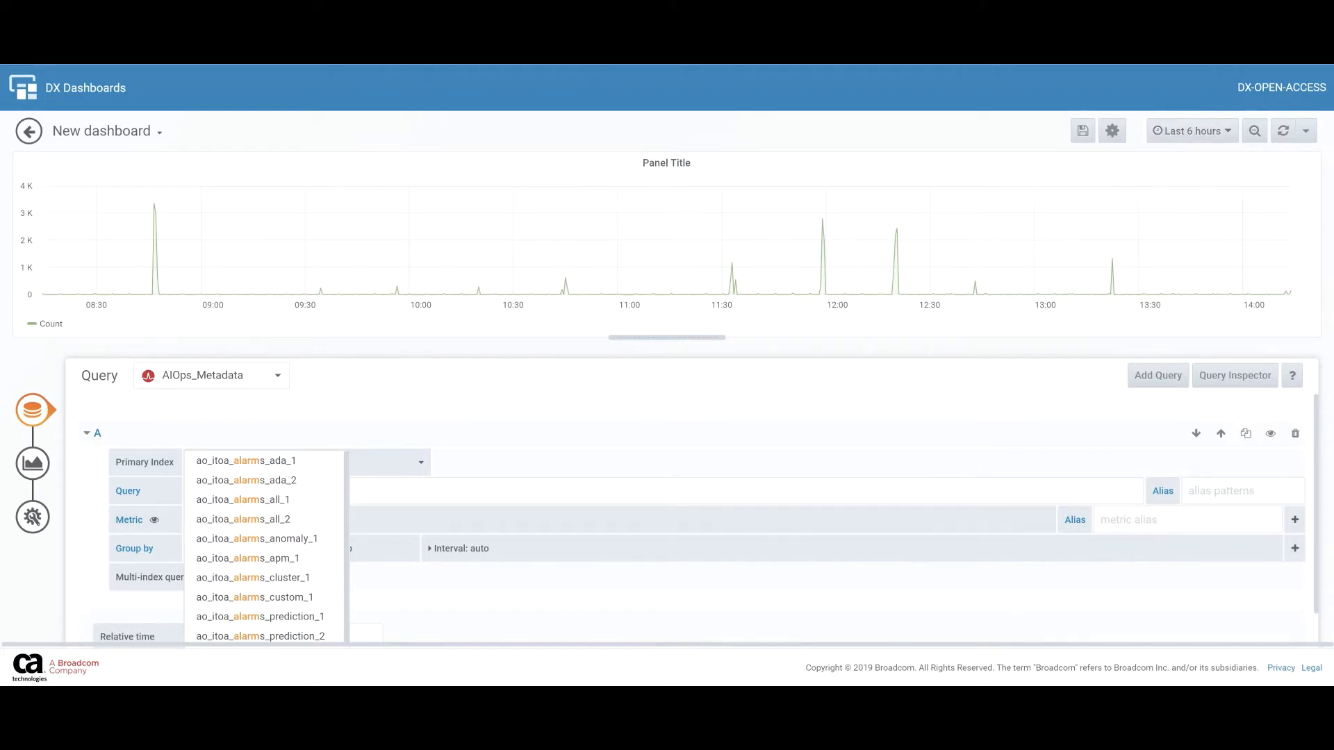
left_click(592, 71)
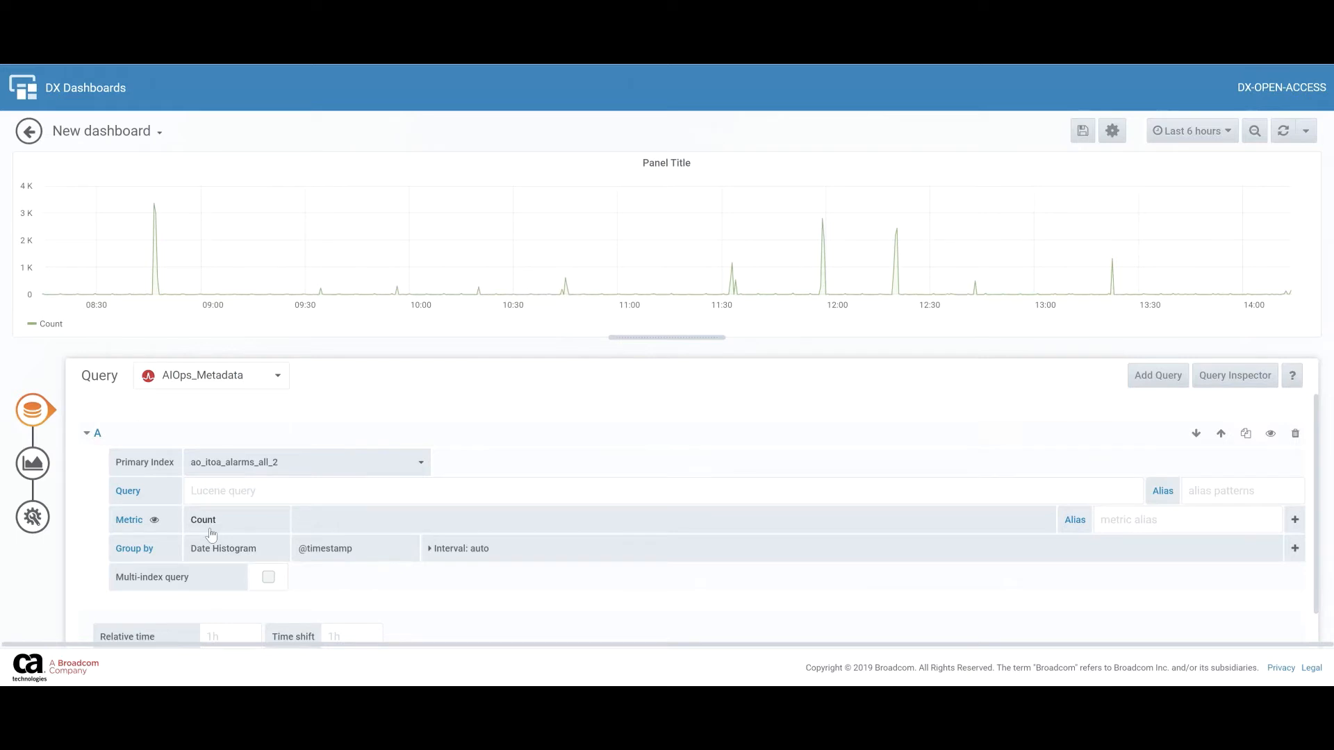
Add a Terms grouping on the product field to query A, ahead of the date histogram.
left_click(1295, 549)
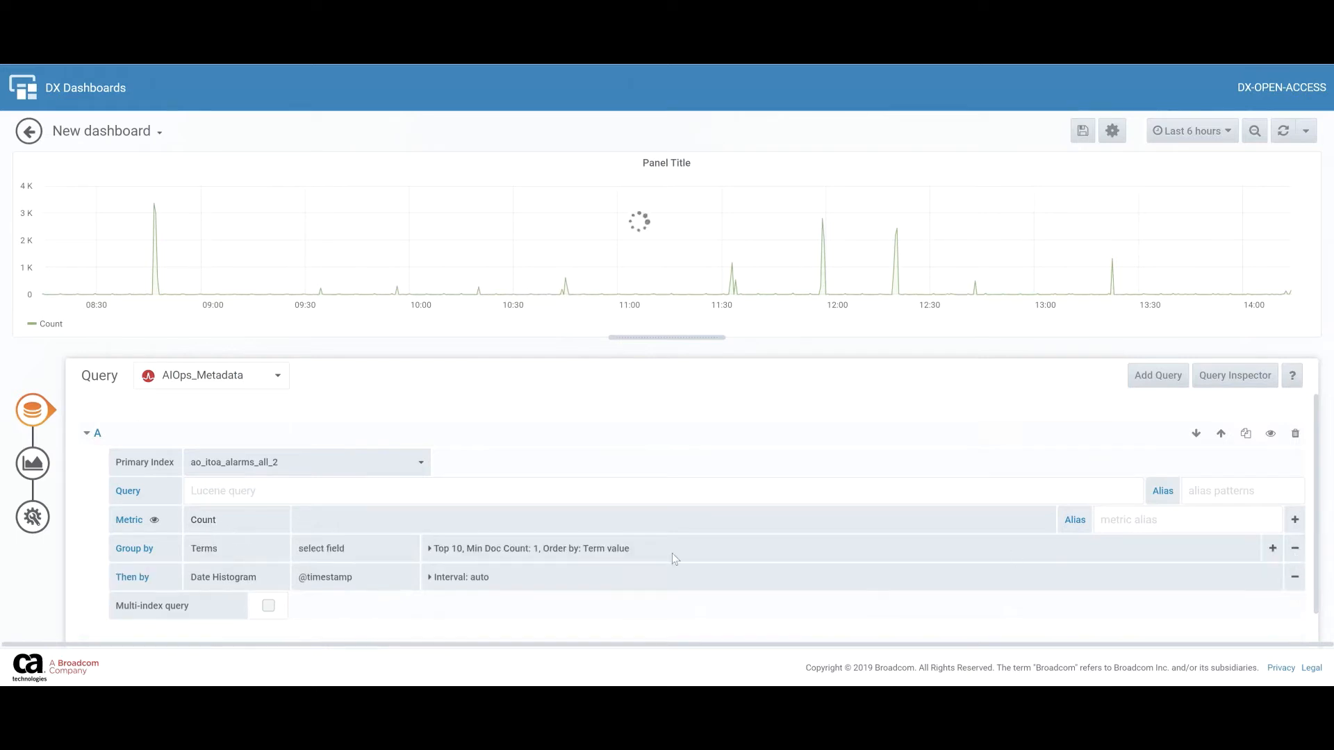
left_click(345, 545)
type("pro")
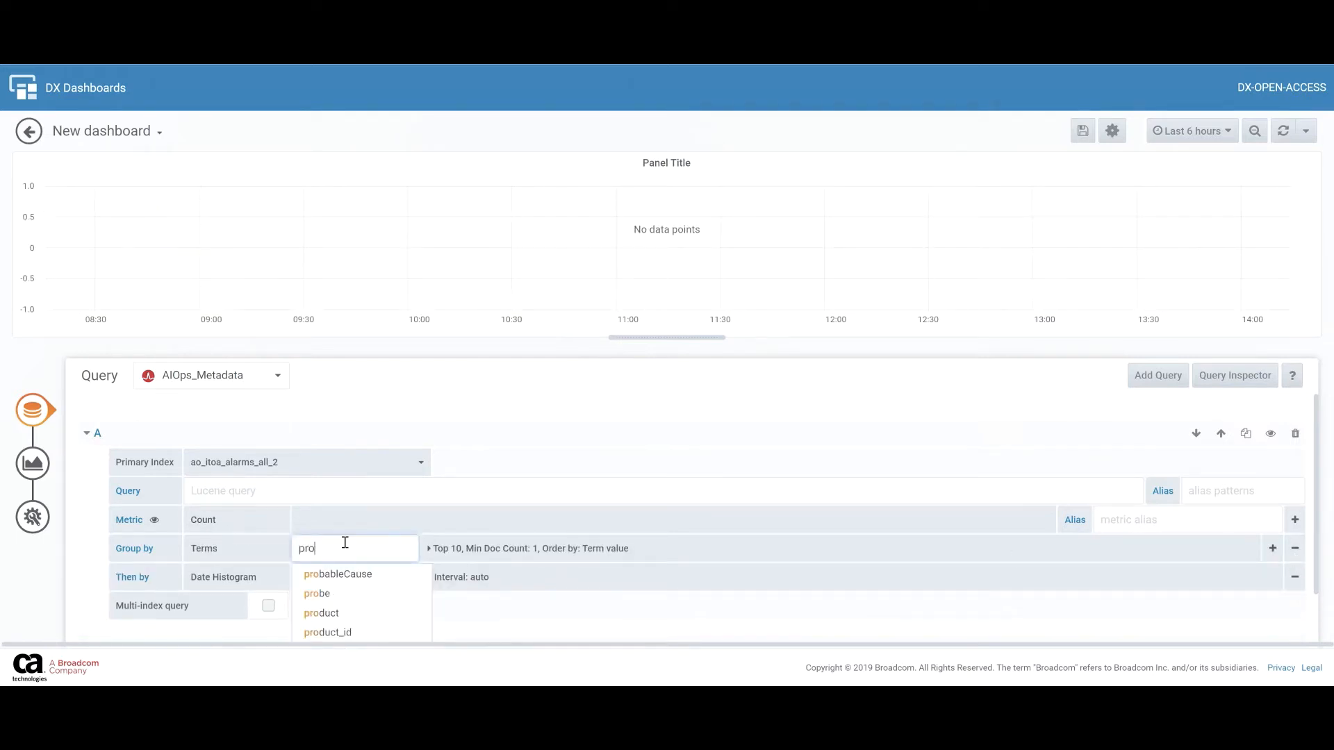
left_click(334, 614)
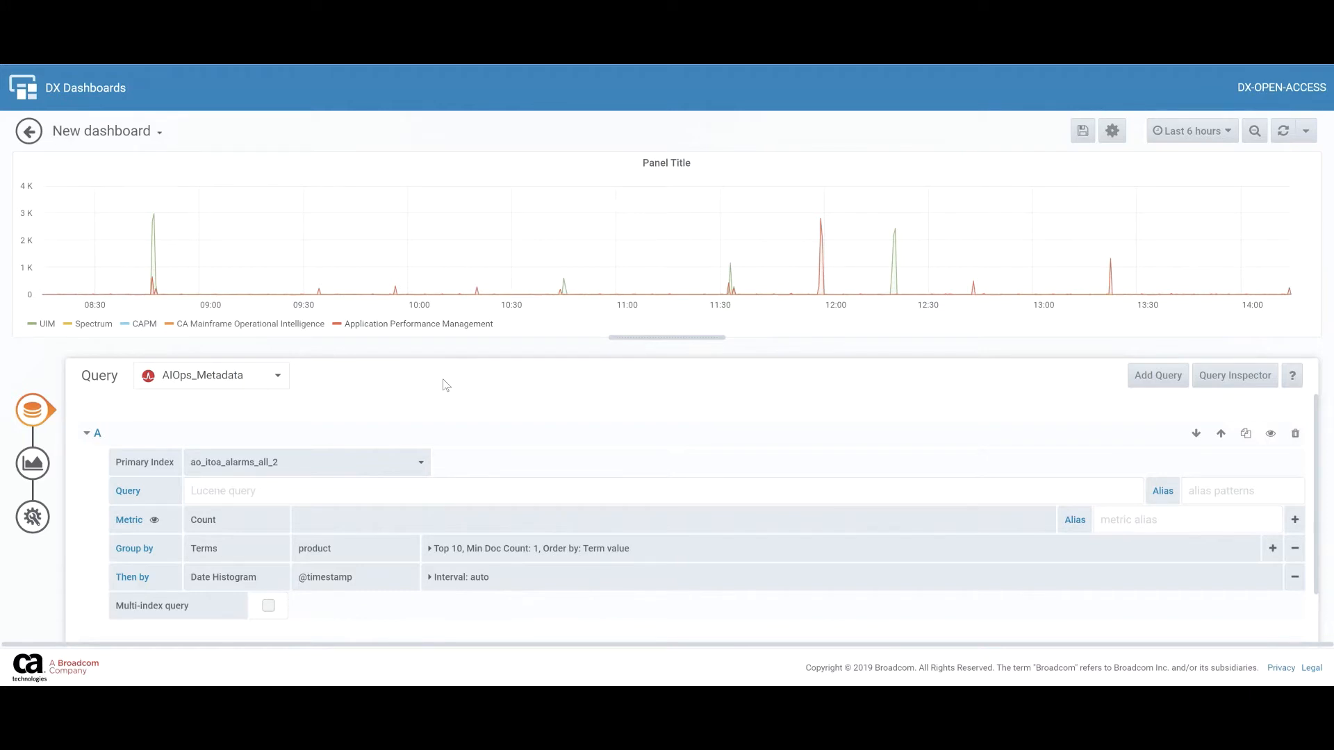
Filter query A with the Lucene query product:"Spectrum".
left_click(345, 491)
type("product:\"Spectrum\"")
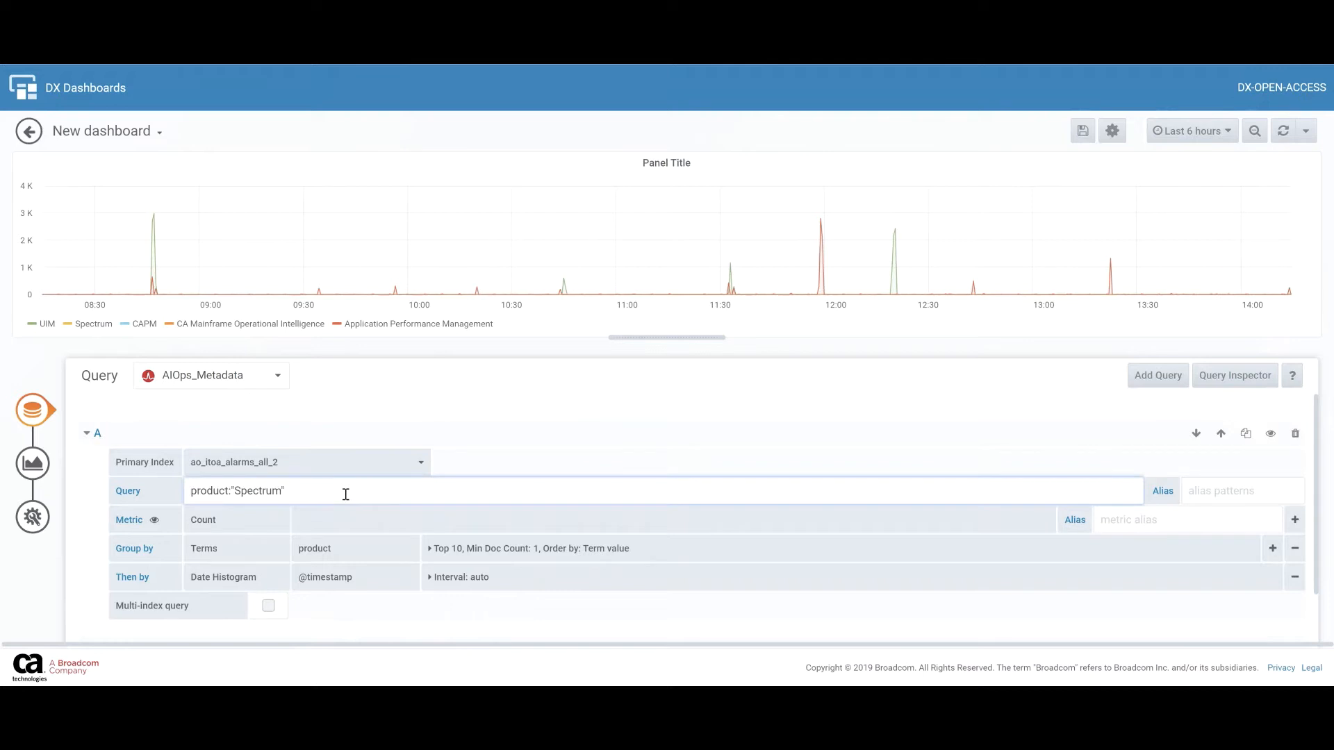
left_click(544, 411)
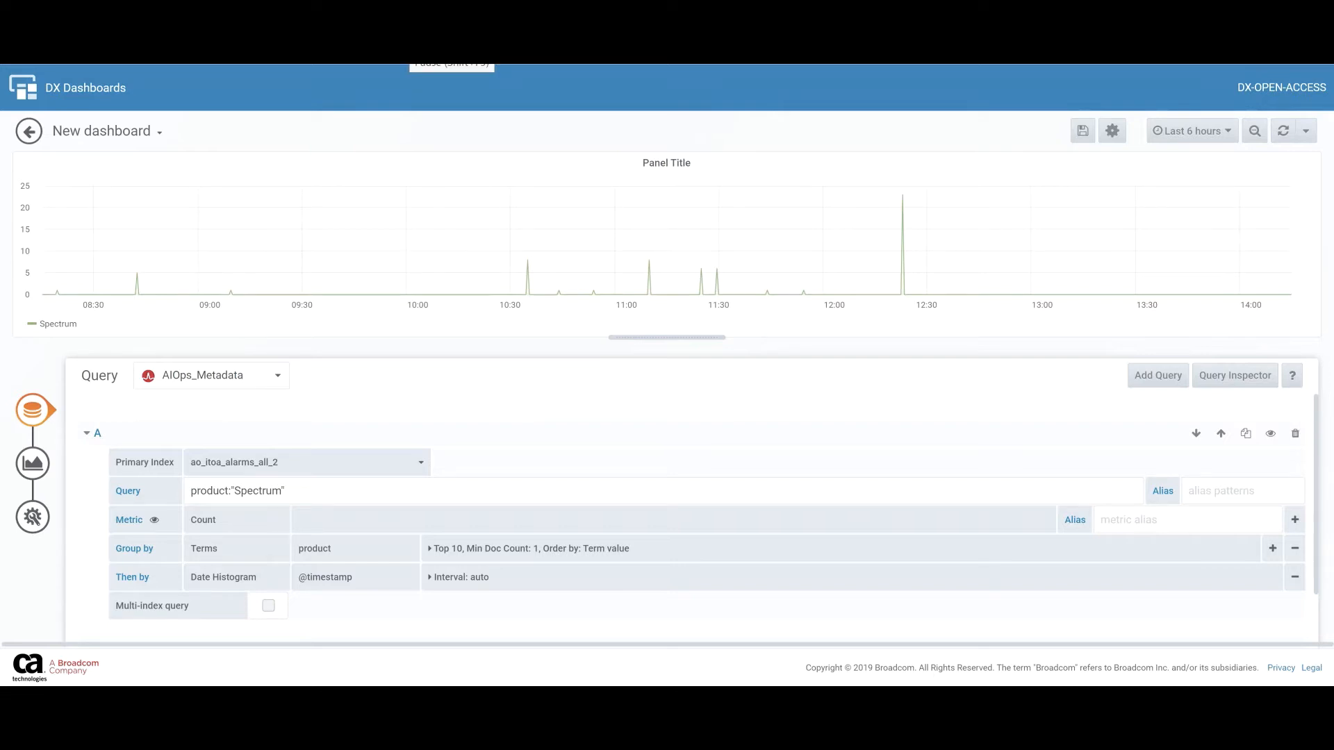
Replace query A's Lucene filter with product:"Application Performance Management".
left_click_drag(363, 491, 144, 484)
type("product:\"Application Performance Management\"")
left_click(610, 360)
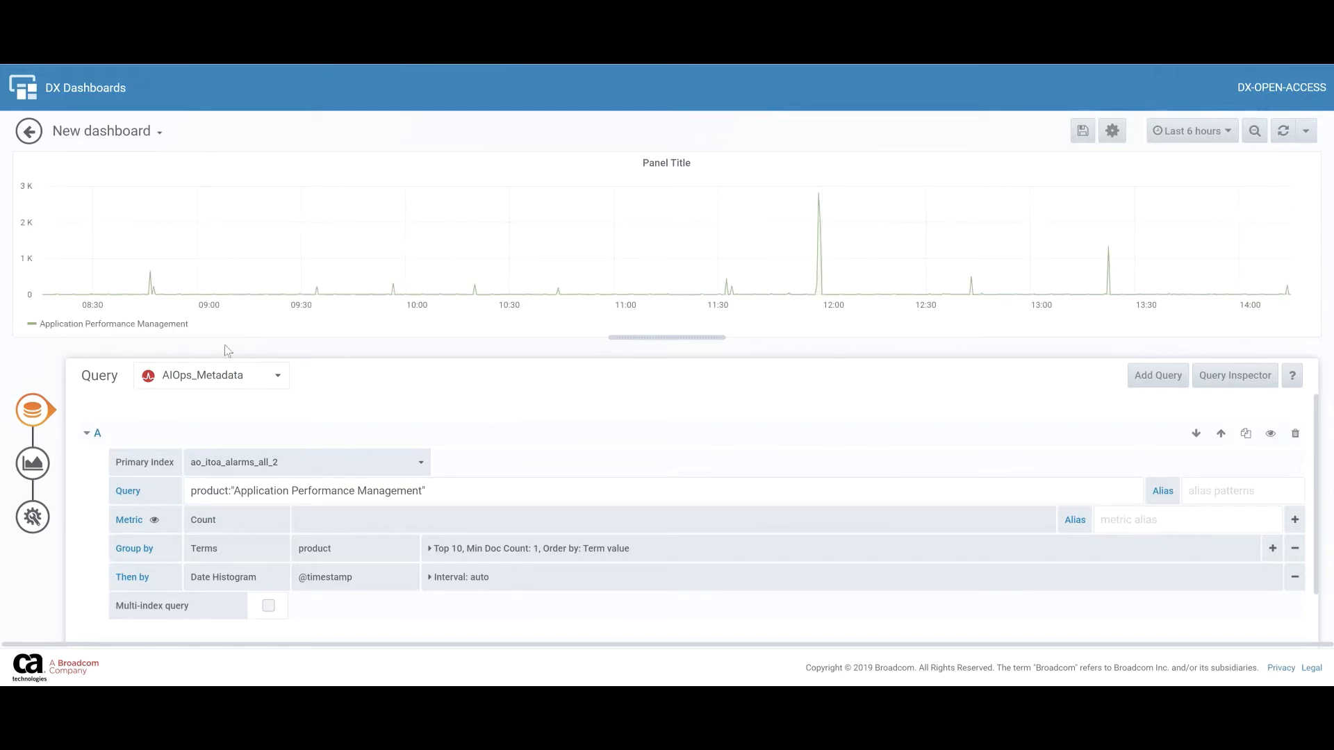
Clear the Lucene filter from query A so that all products are charted.
left_click_drag(450, 491, 150, 477)
key("BackSpace")
left_click(468, 416)
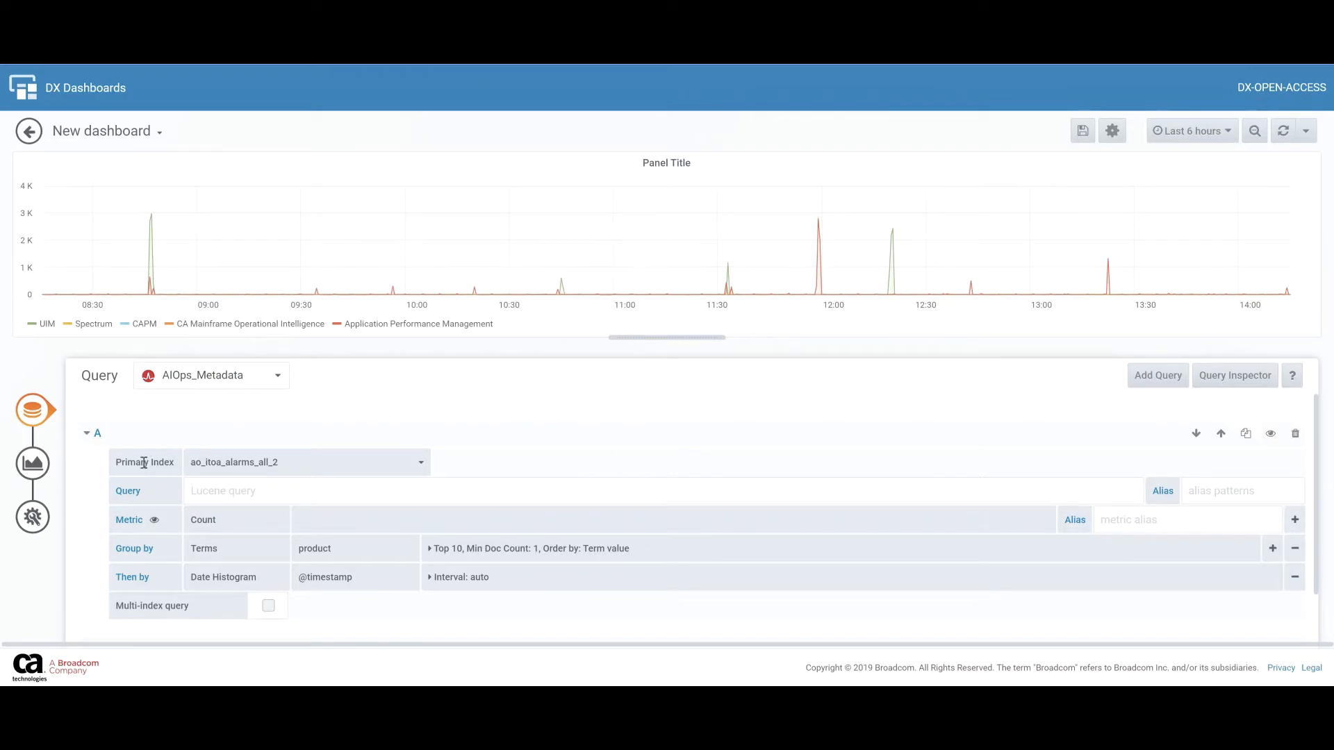
Switch the panel's visualization from Graph to Singlestat and check which products its value field offers.
left_click(32, 463)
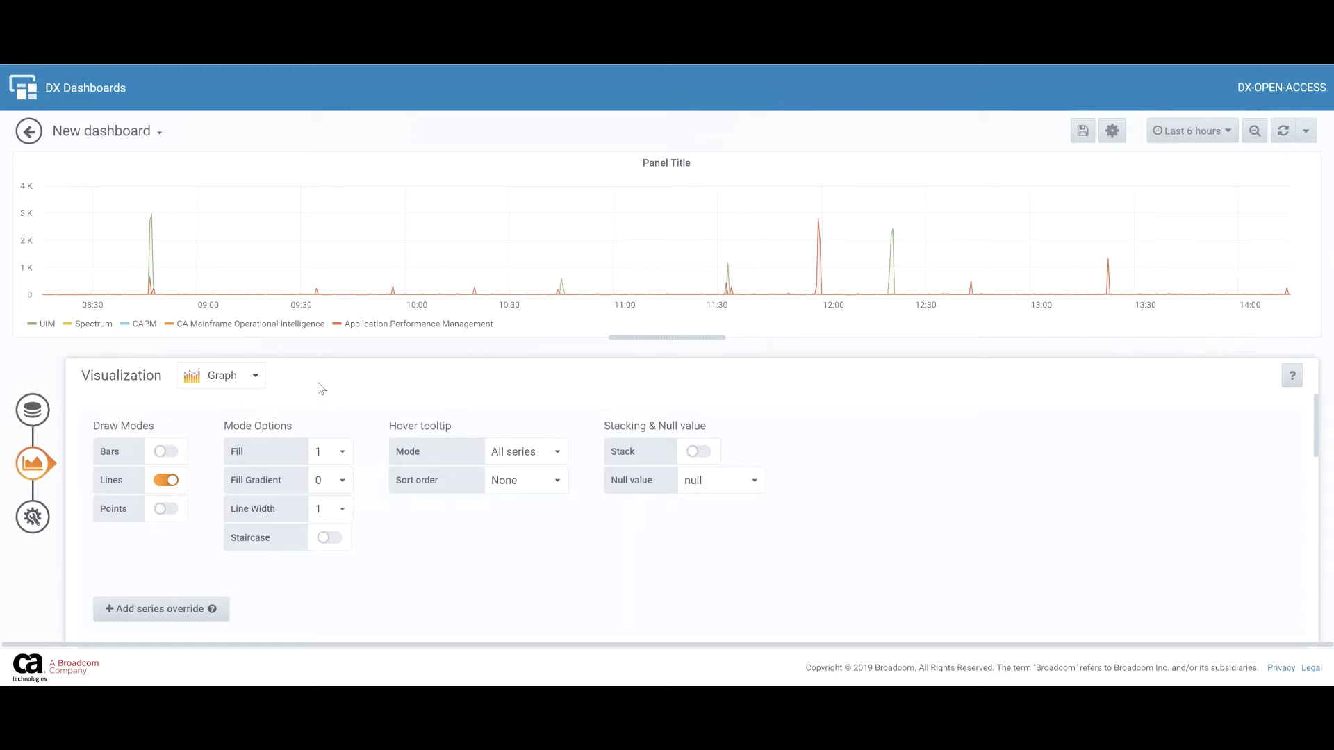
left_click(263, 389)
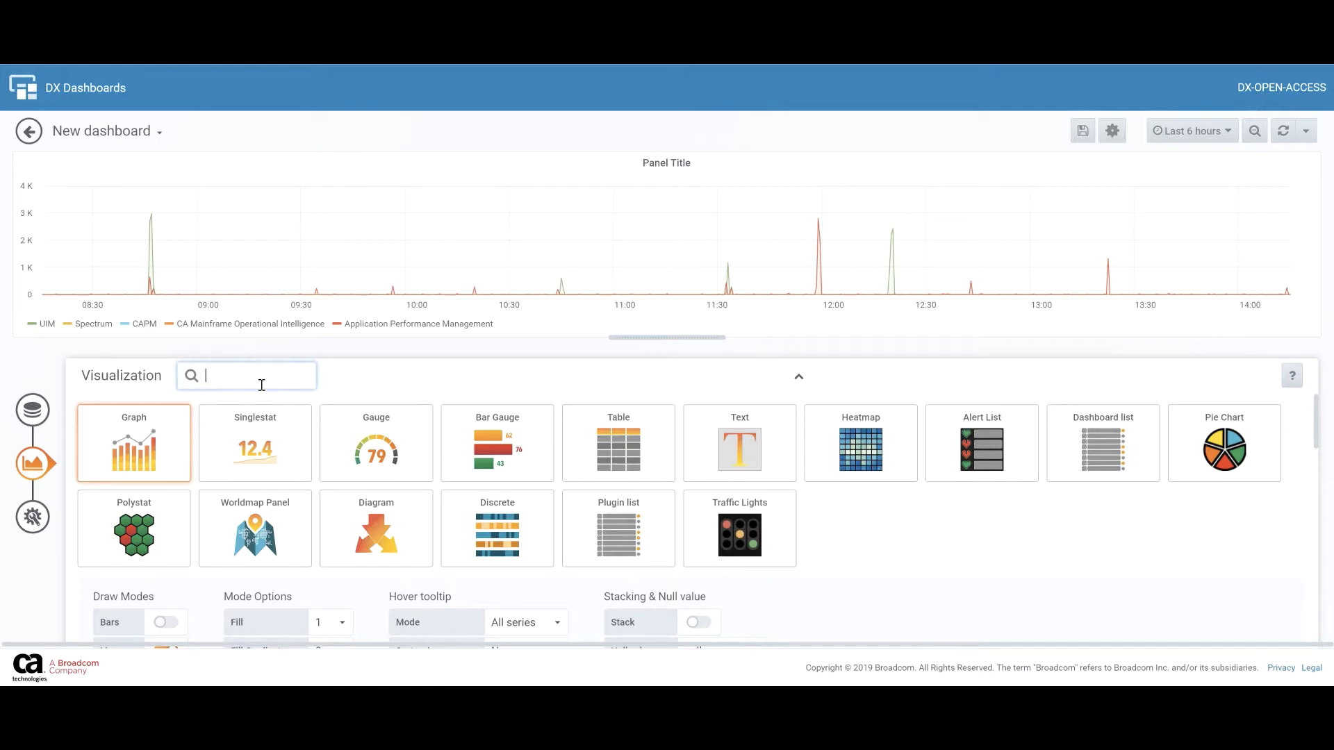
left_click(258, 440)
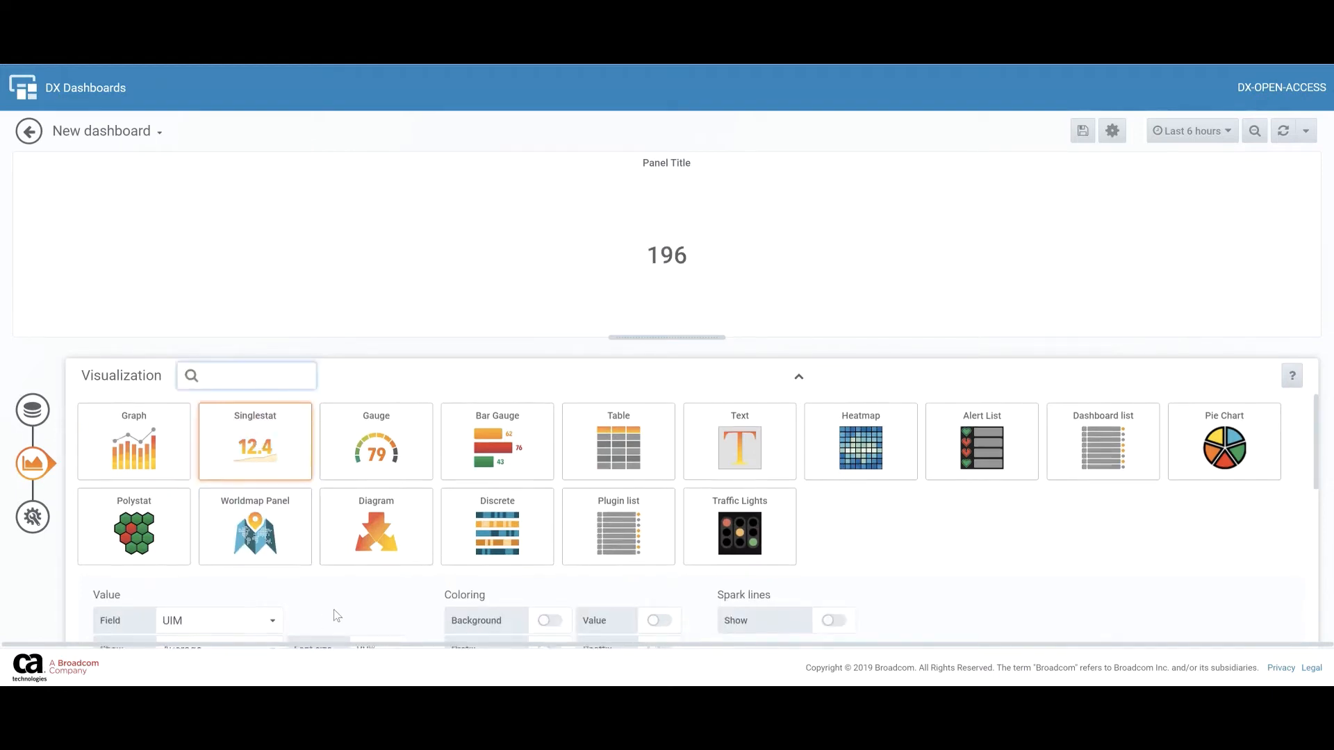
scroll(333, 610, "down", 1)
left_click(273, 535)
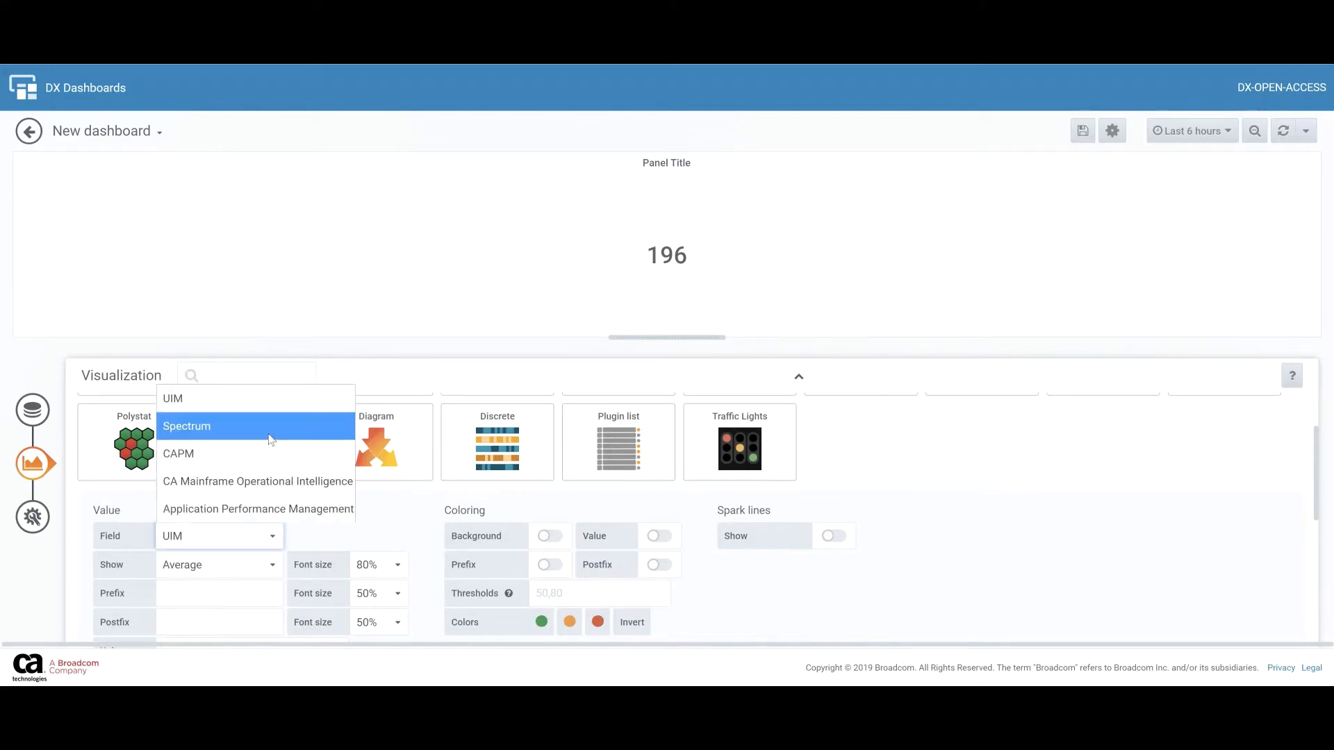
left_click(374, 535)
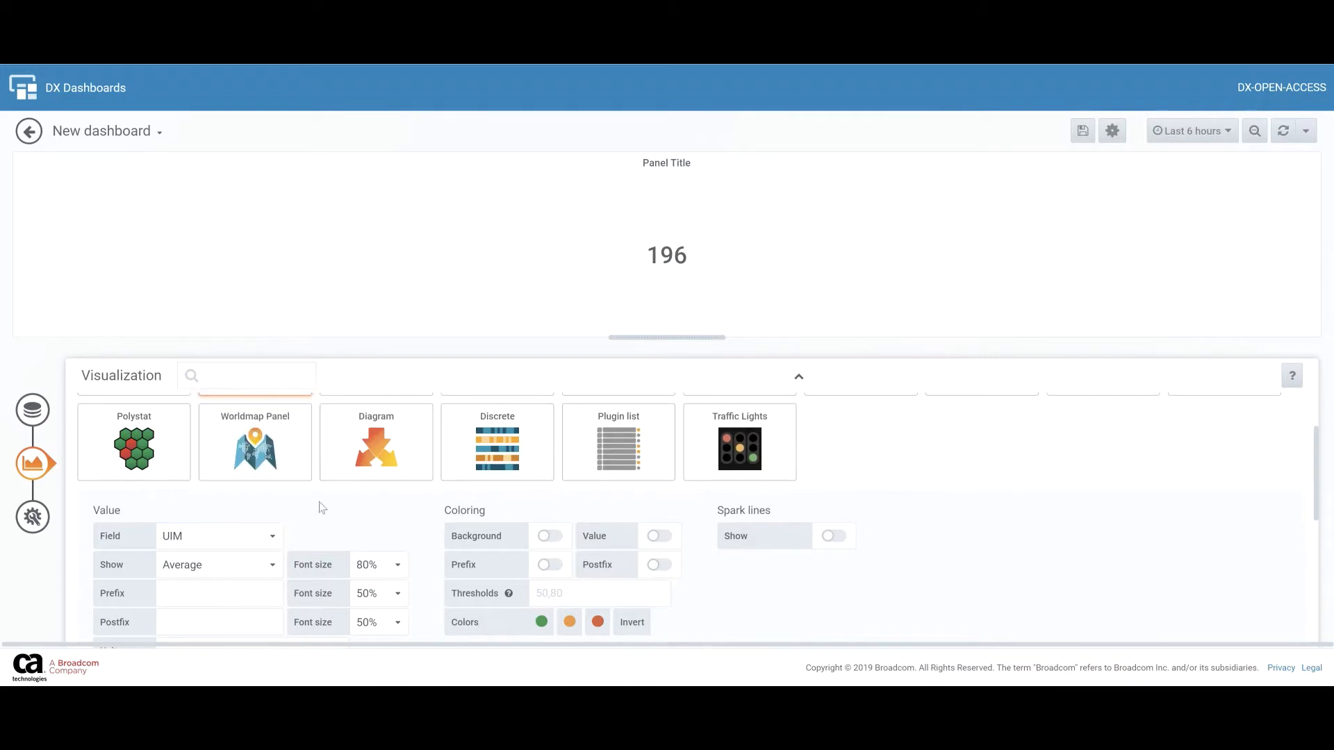
scroll(314, 528, "up", 2)
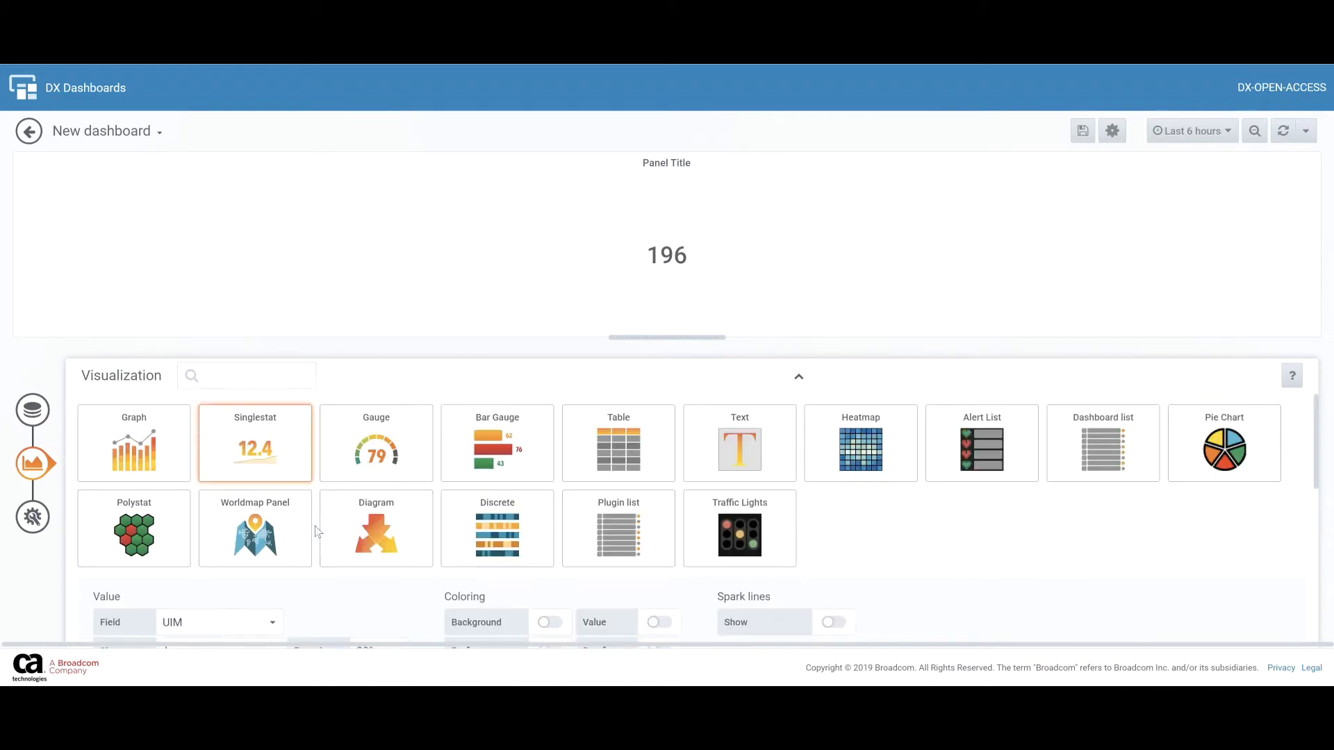
Try the Gauge visualization on the panel, followed by Bar Gauge.
left_click(381, 439)
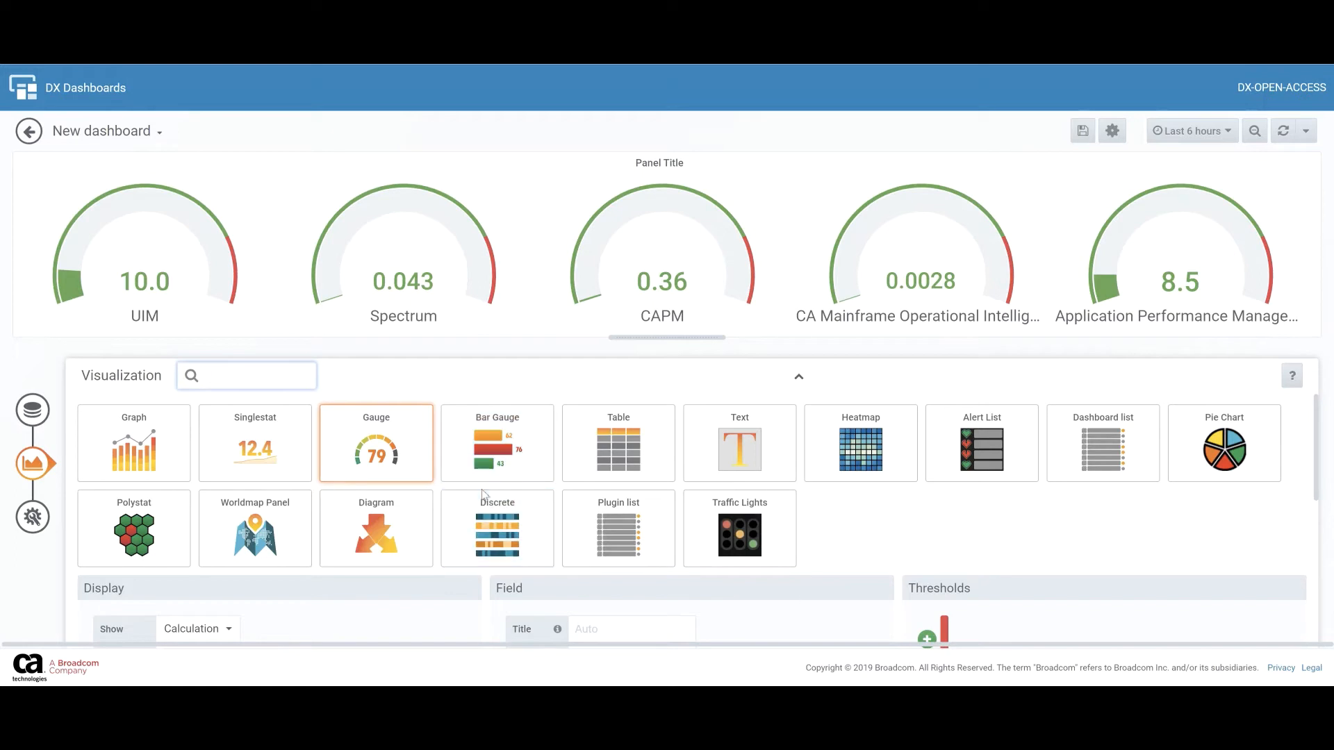
left_click(508, 451)
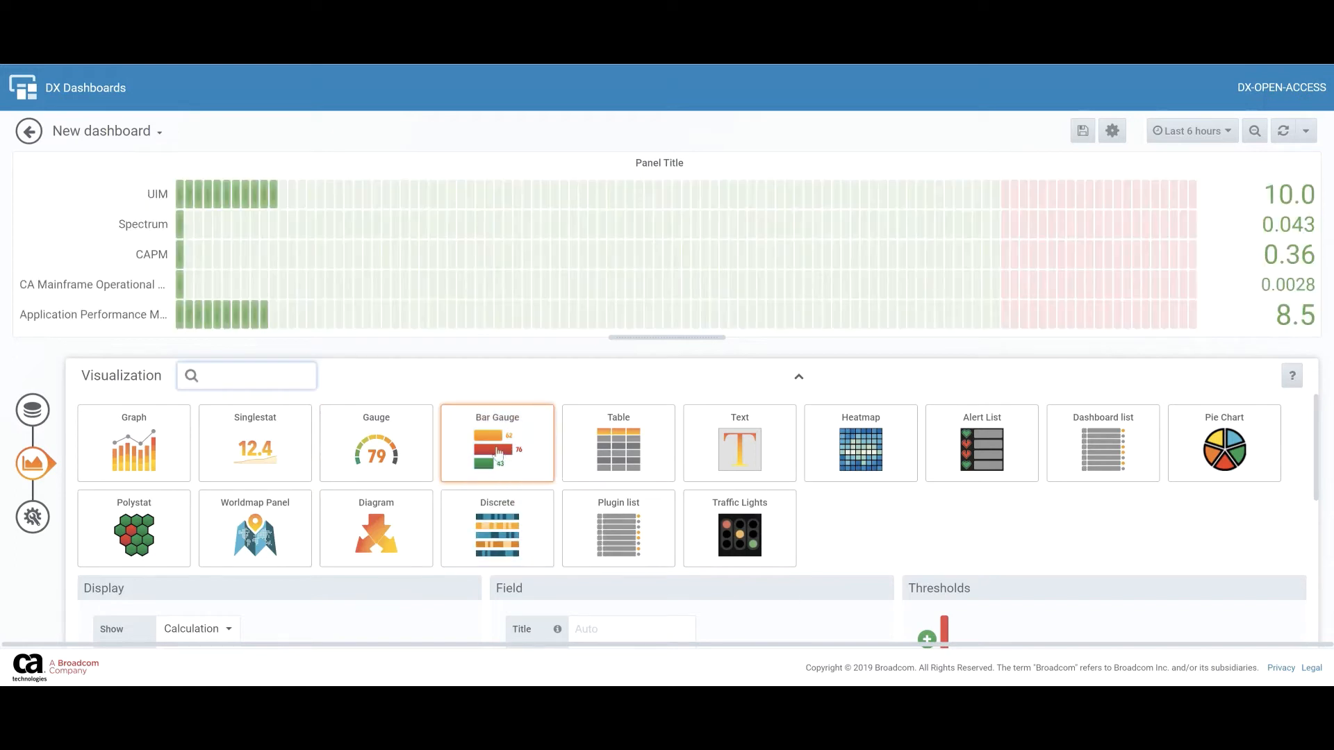
scroll(257, 542, "down", 1)
scroll(260, 502, "up", 1)
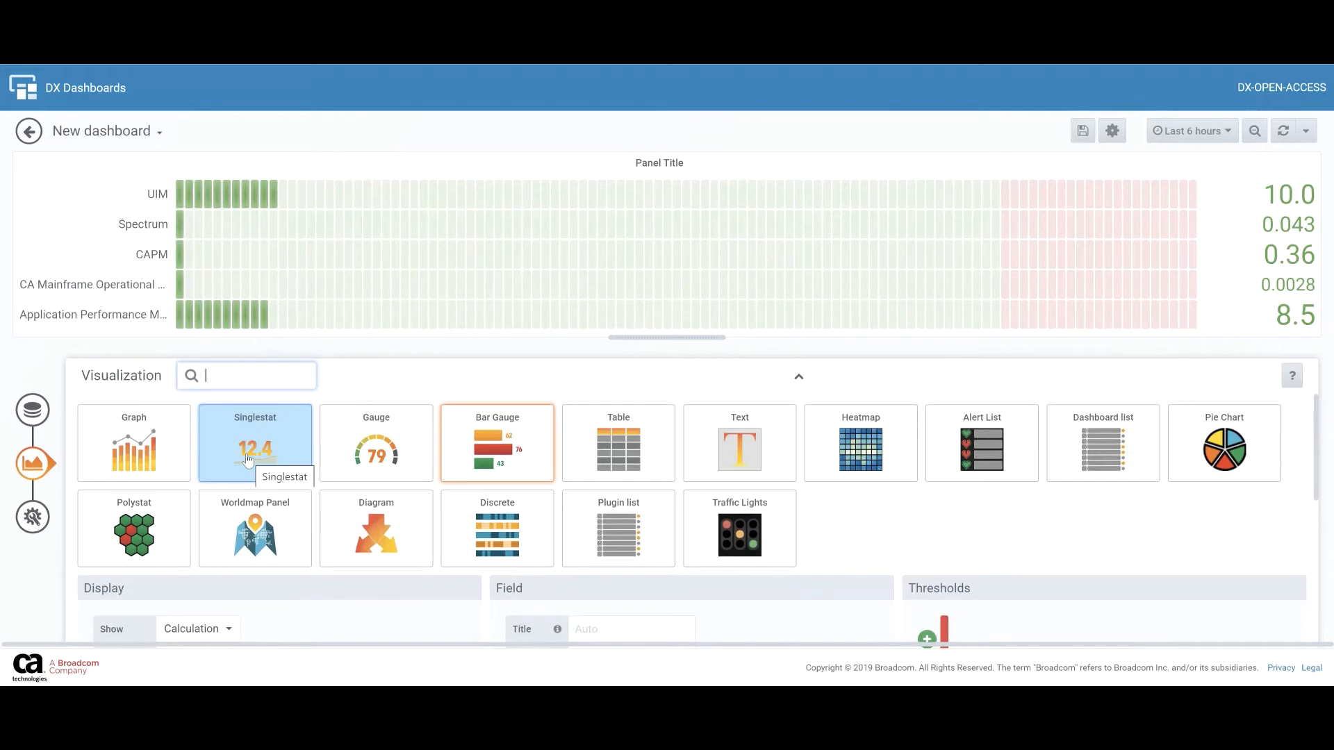
Set the bar gauge's orientation to Vertical and try its Basic display mode before choosing Gradient.
scroll(248, 460, "down", 2)
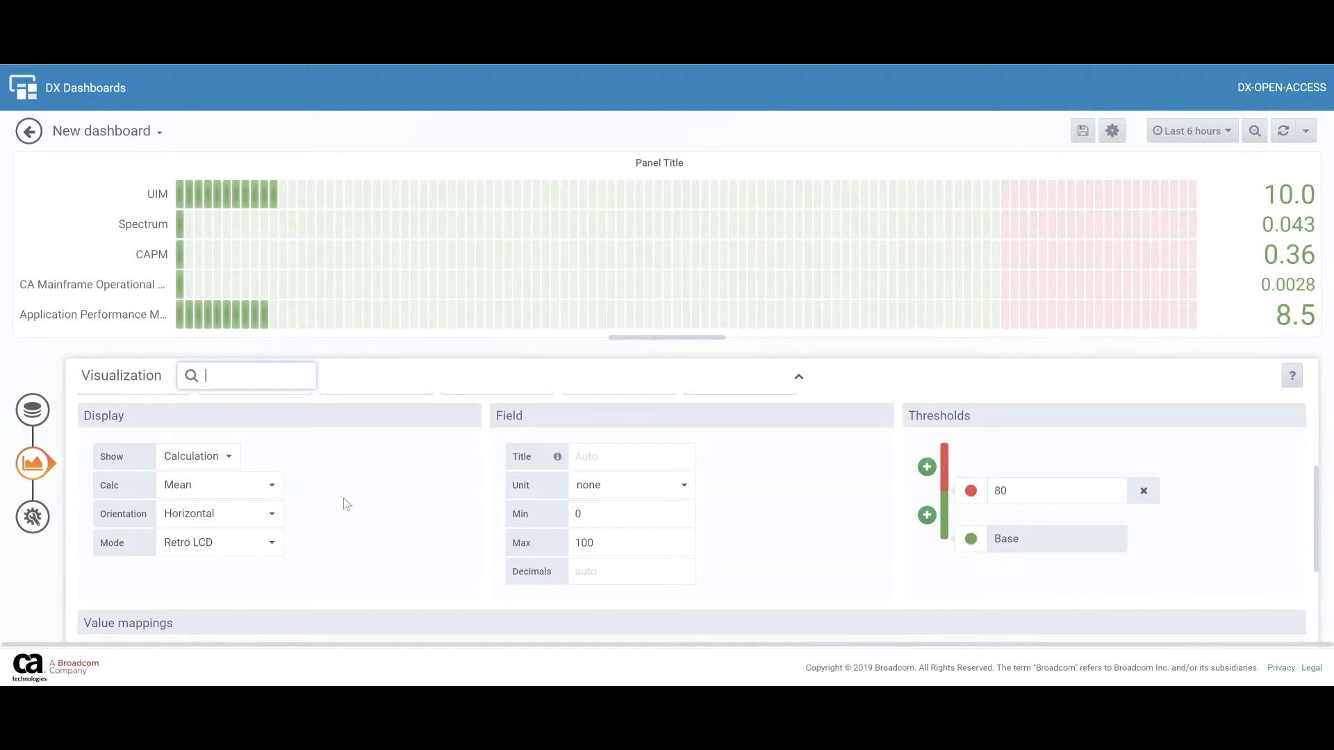
left_click(233, 515)
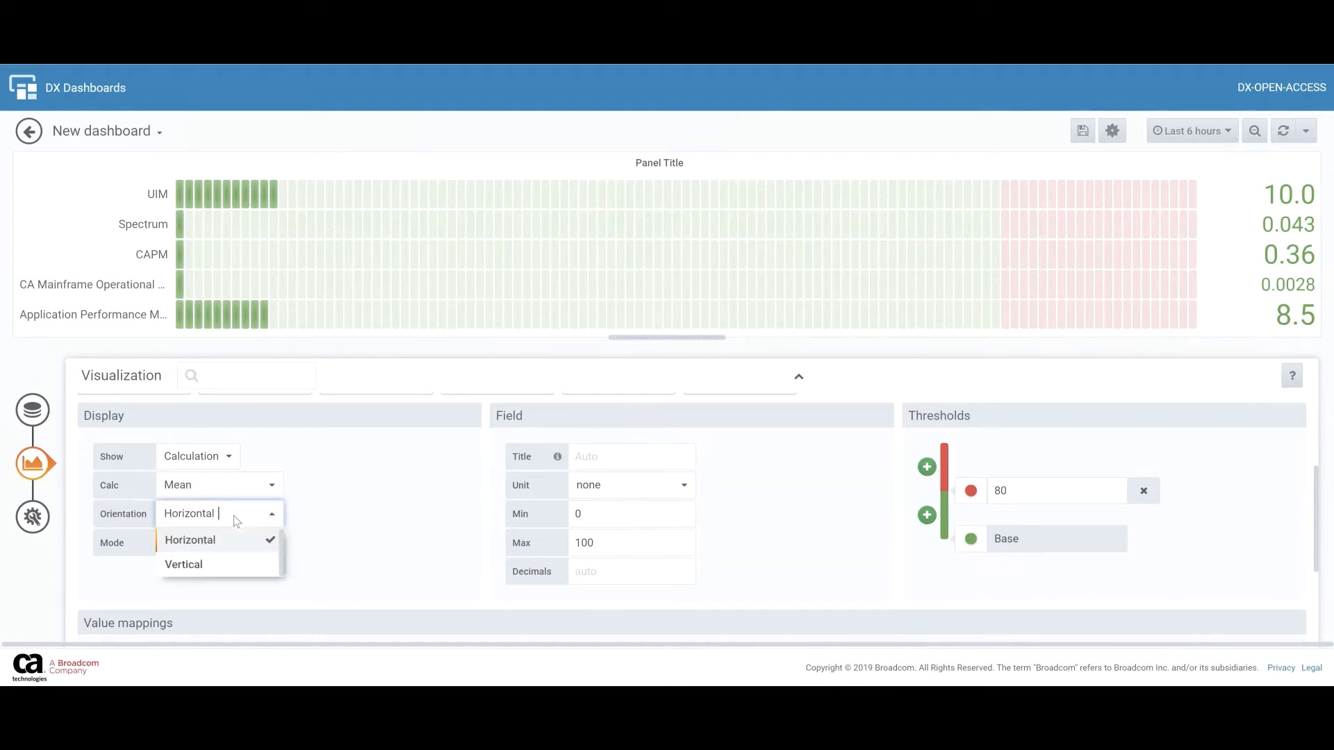
left_click(194, 565)
left_click(230, 546)
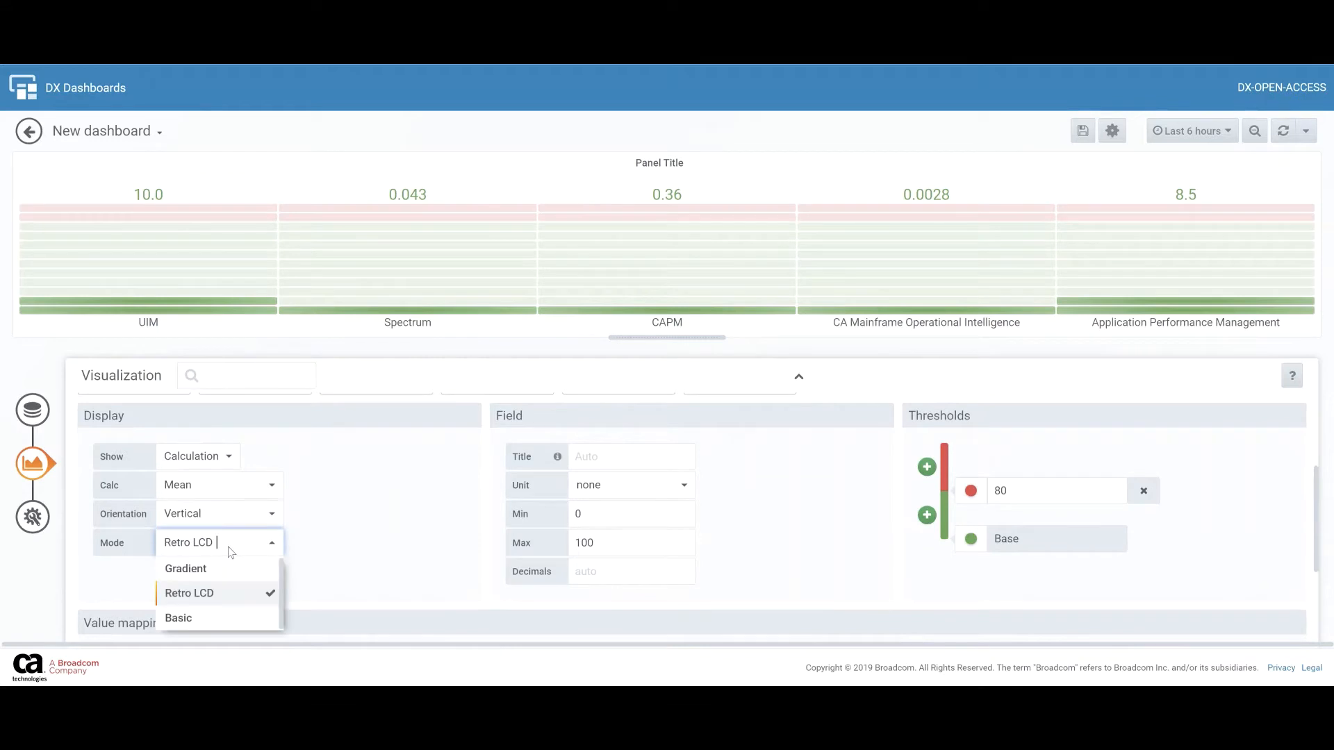
left_click(178, 617)
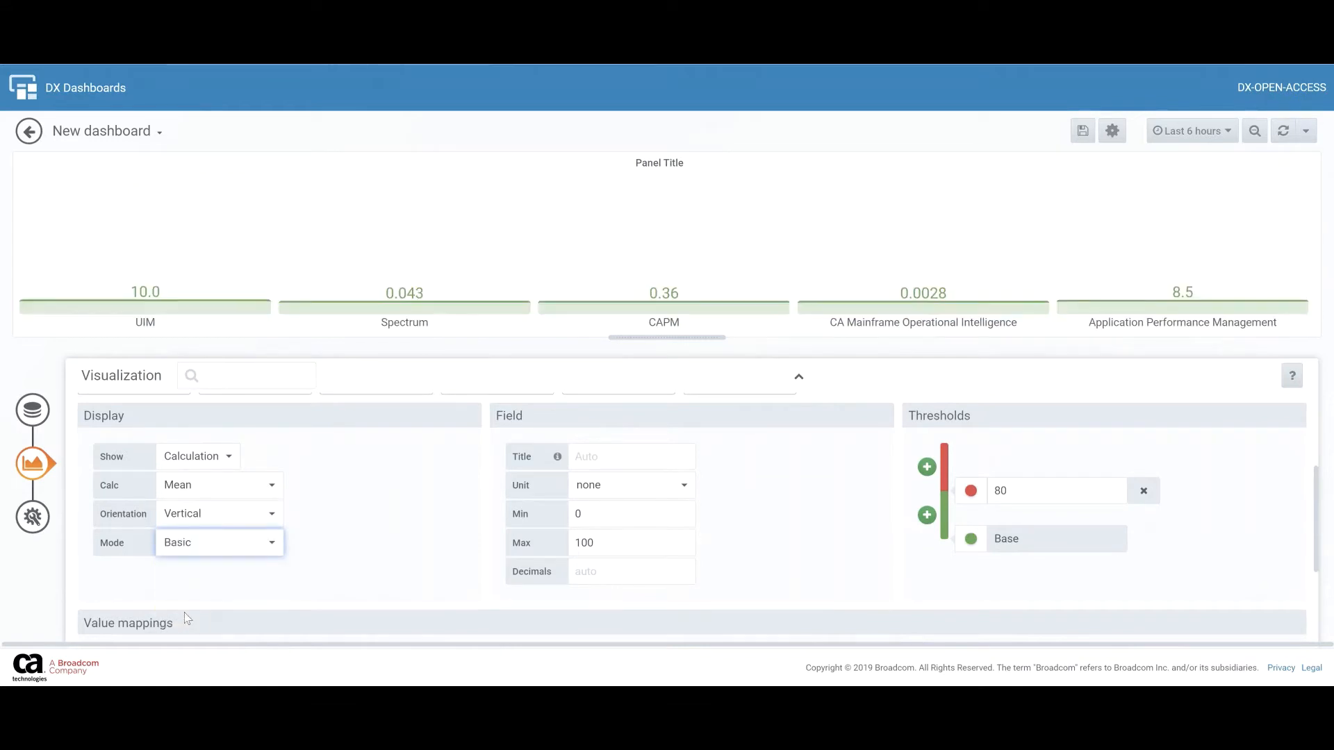
left_click(221, 548)
left_click(184, 565)
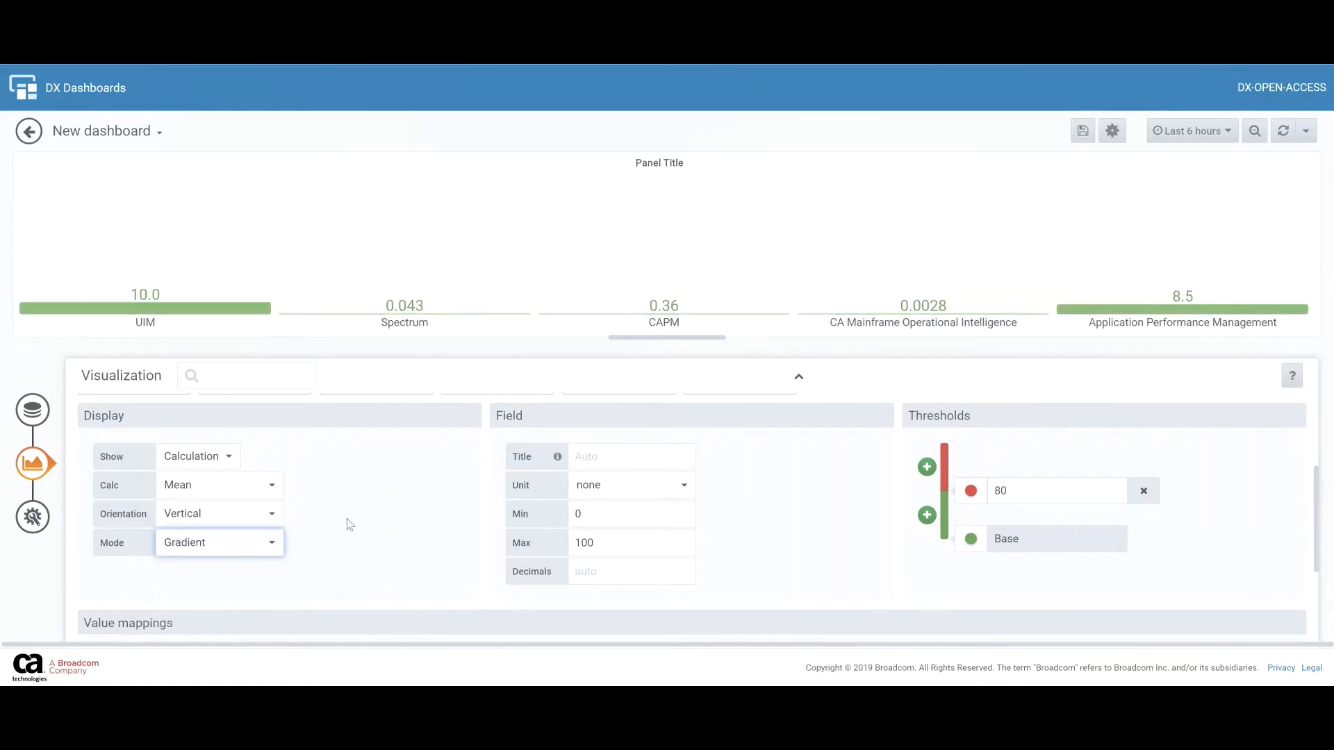
Set the bar gauge's red threshold to 5.
left_click(469, 80)
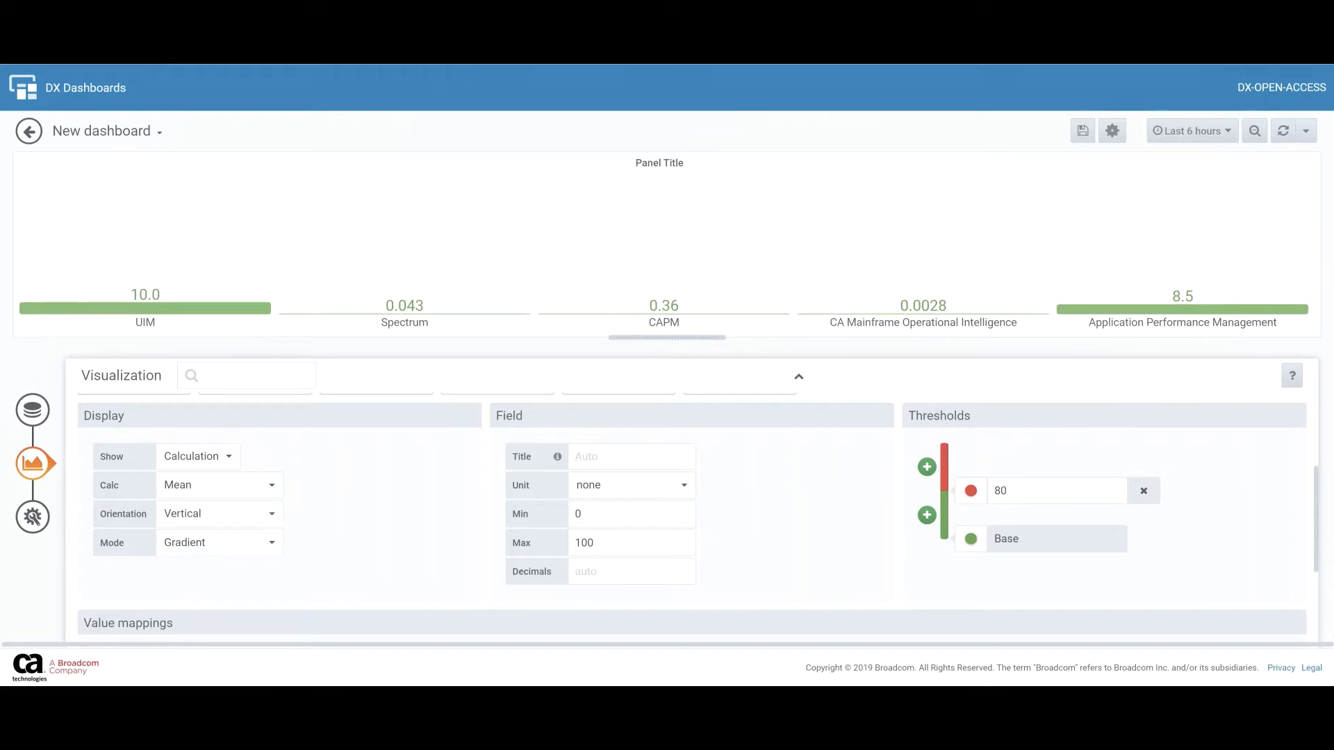
left_click_drag(1021, 486, 961, 491)
type("5")
left_click(826, 502)
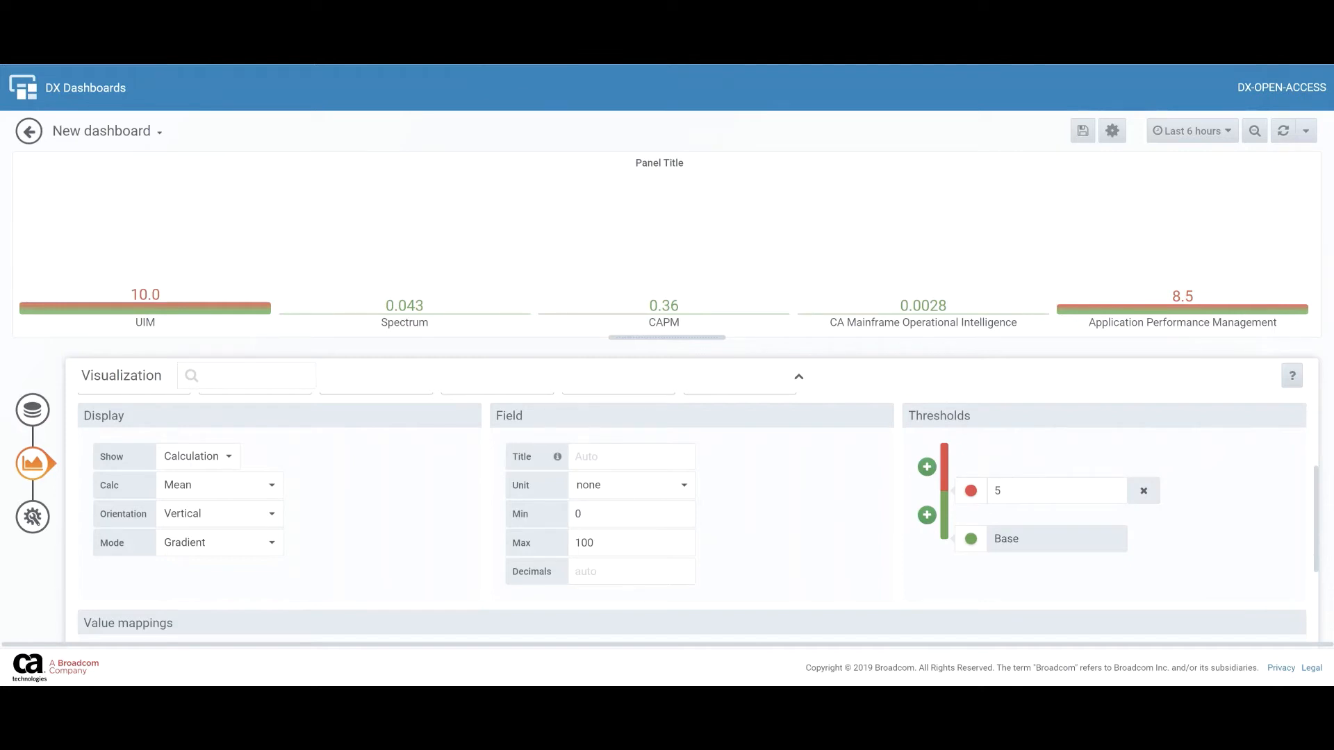
Change the panel's visualization to Heatmap and set its data format to Time series buckets.
scroll(710, 476, "up", 3)
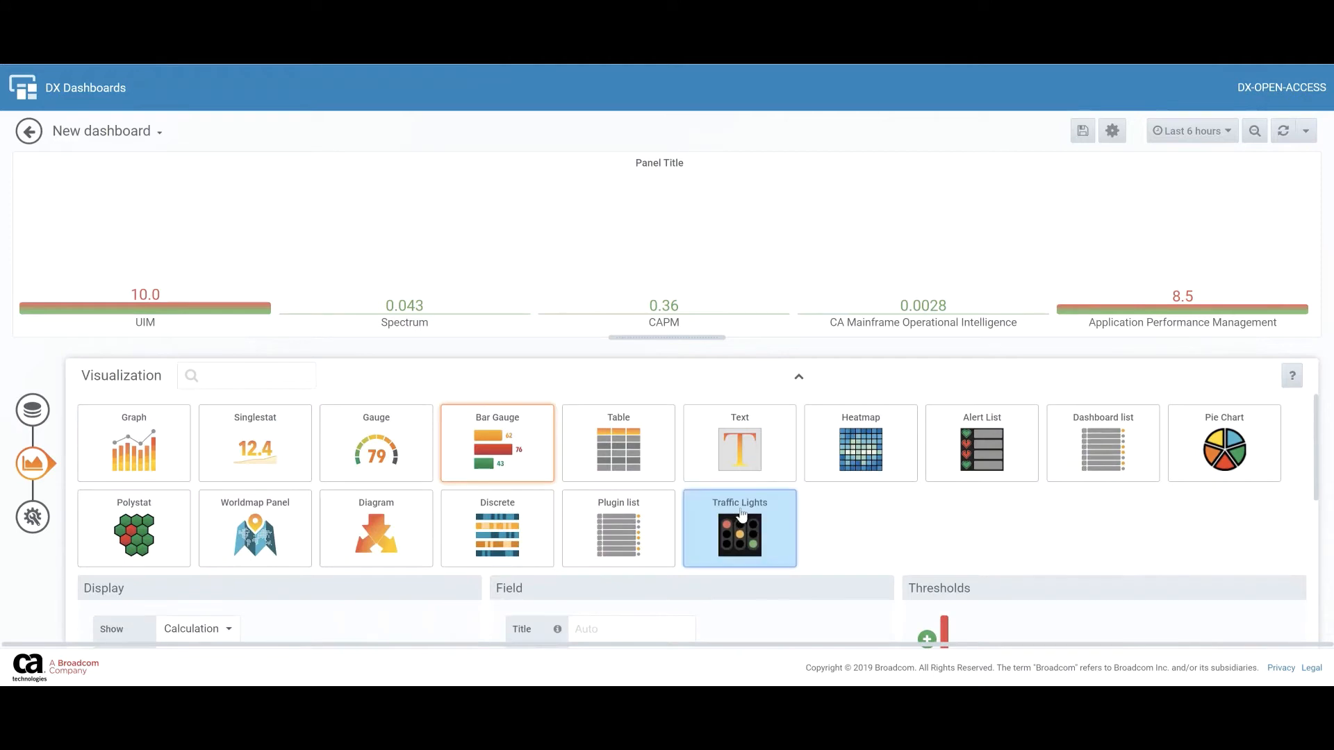
left_click(870, 457)
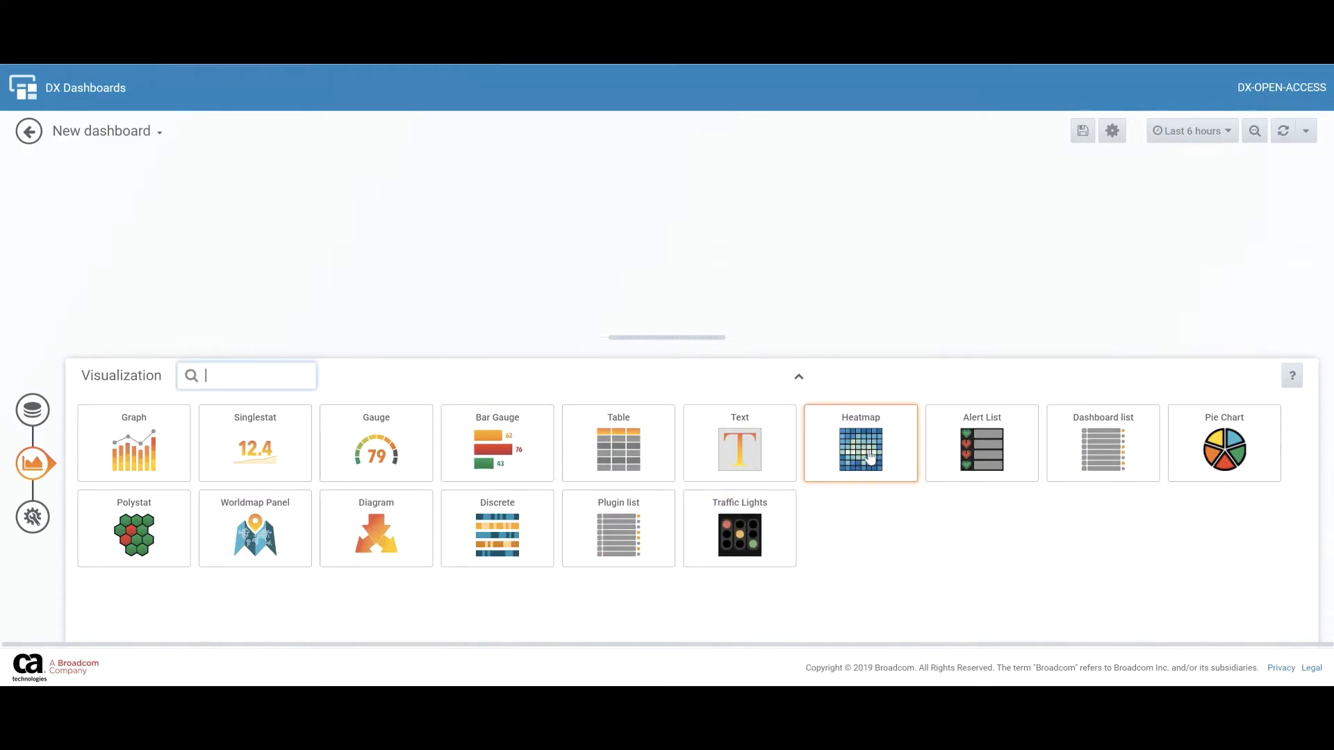
scroll(912, 544, "down", 1)
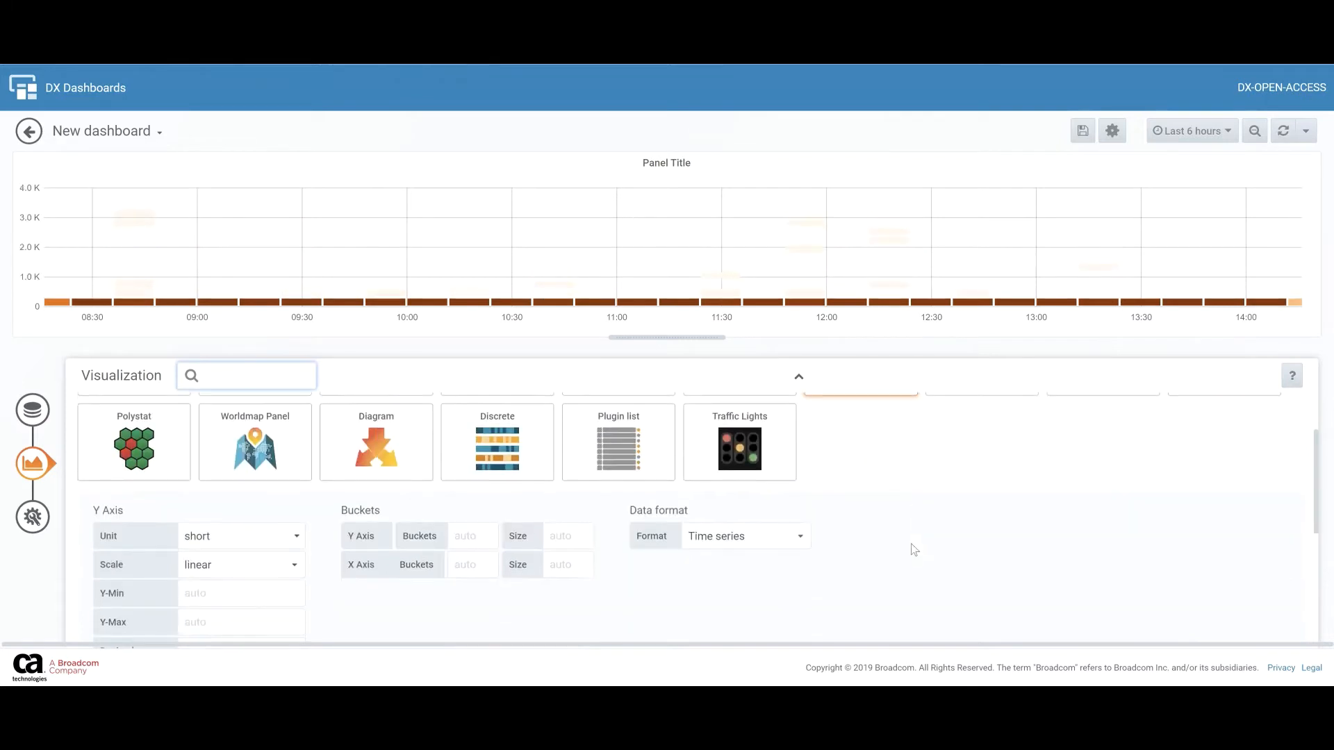
left_click(764, 541)
left_click(741, 591)
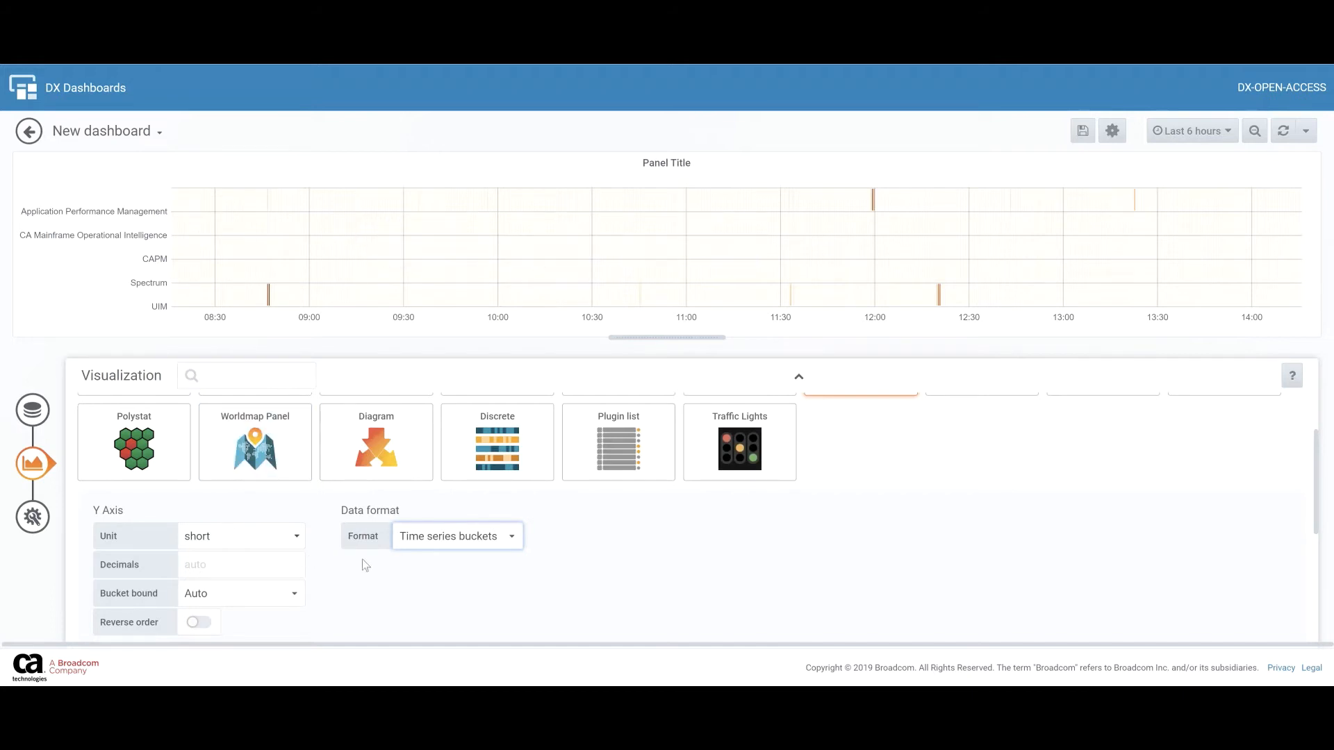
Set the heatmap's color scheme to RdYlGn in the display options.
scroll(368, 564, "down", 5)
left_click(247, 589)
left_click(316, 503)
scroll(276, 536, "down", 2)
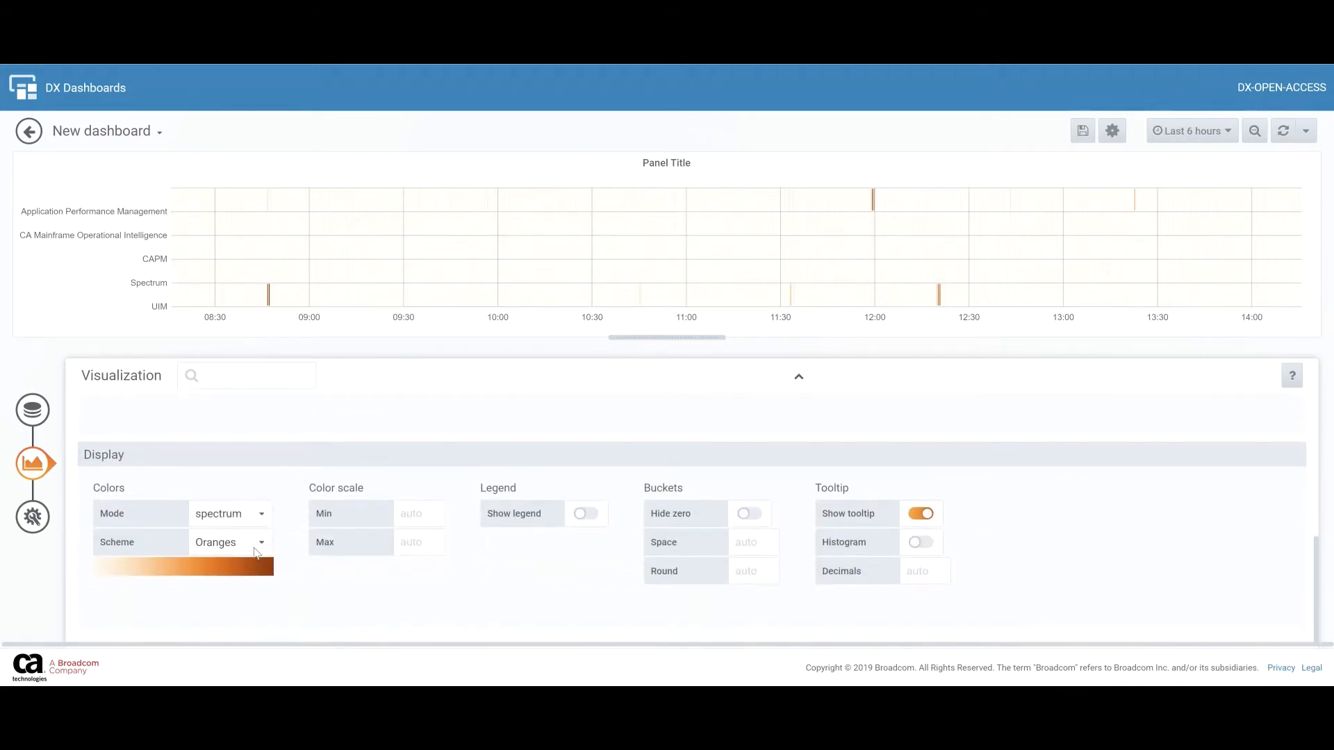
left_click(255, 553)
scroll(225, 368, "down", 1)
scroll(240, 113, "up", 1)
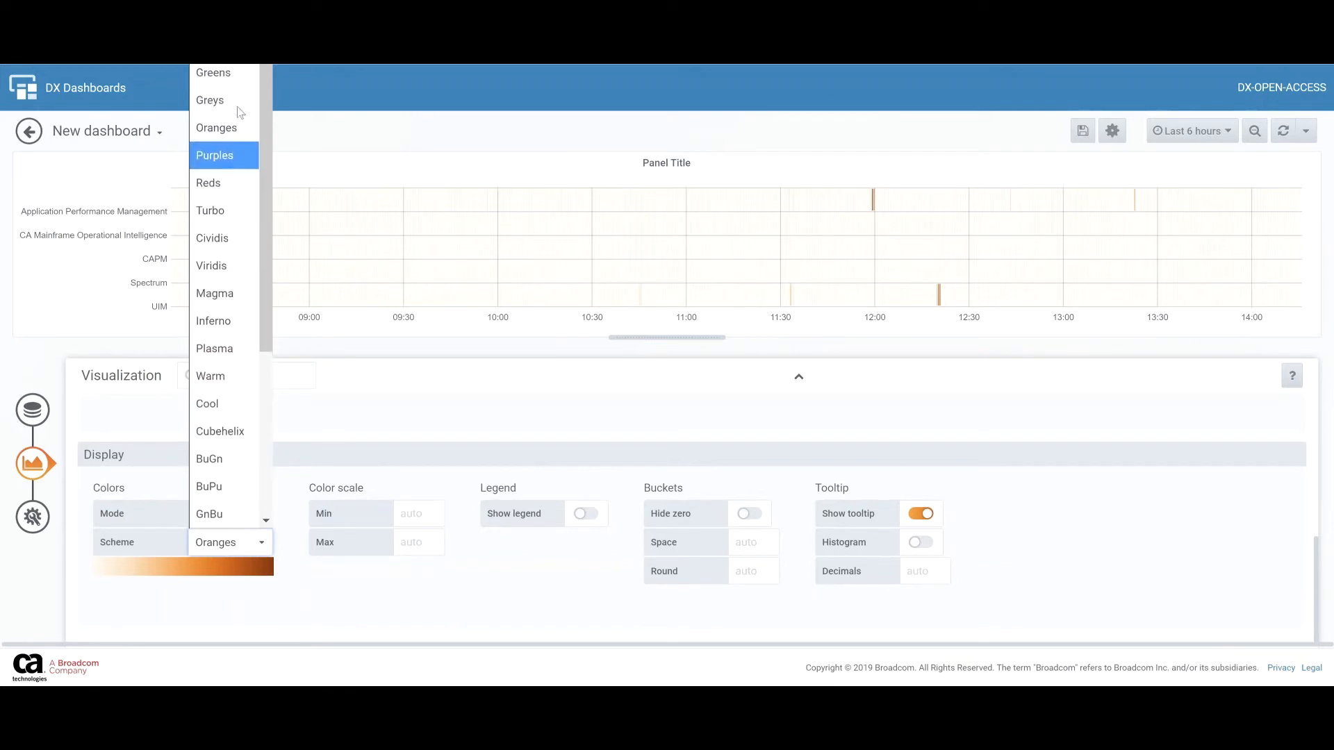
left_click(235, 18)
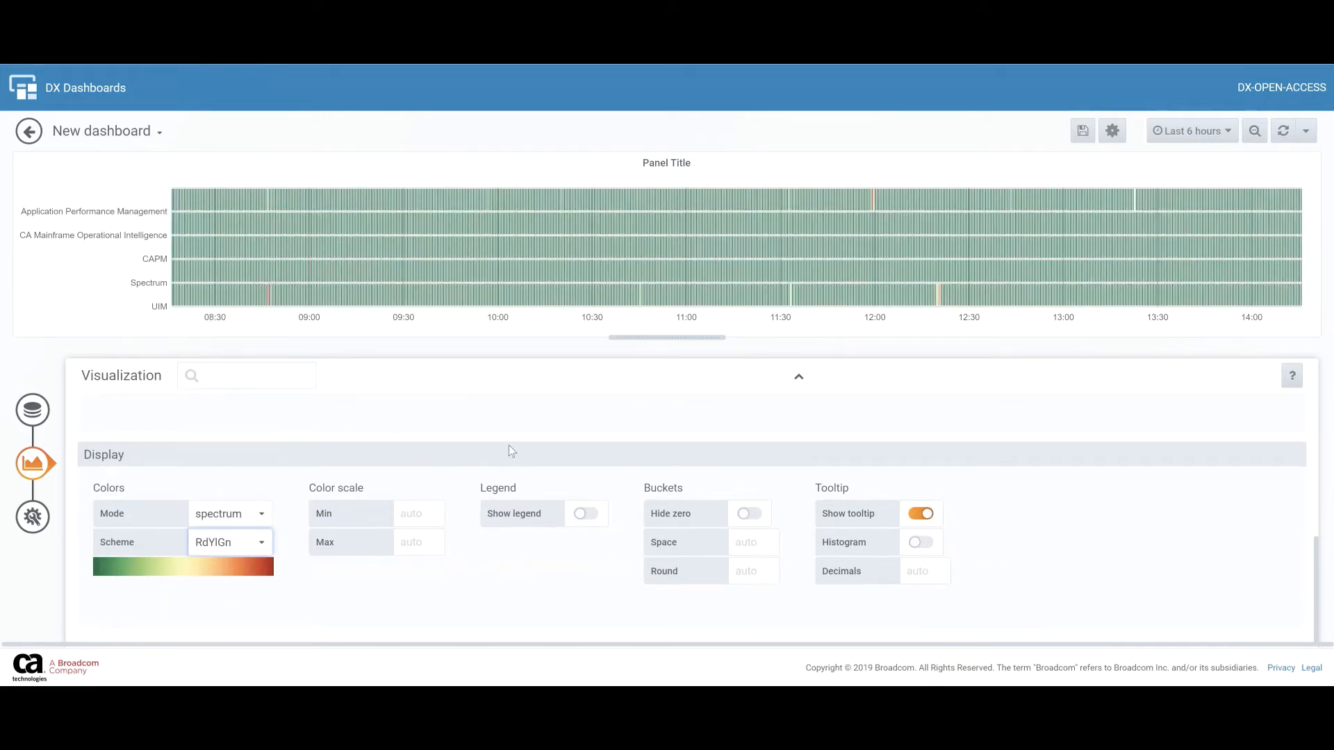
left_click(33, 410)
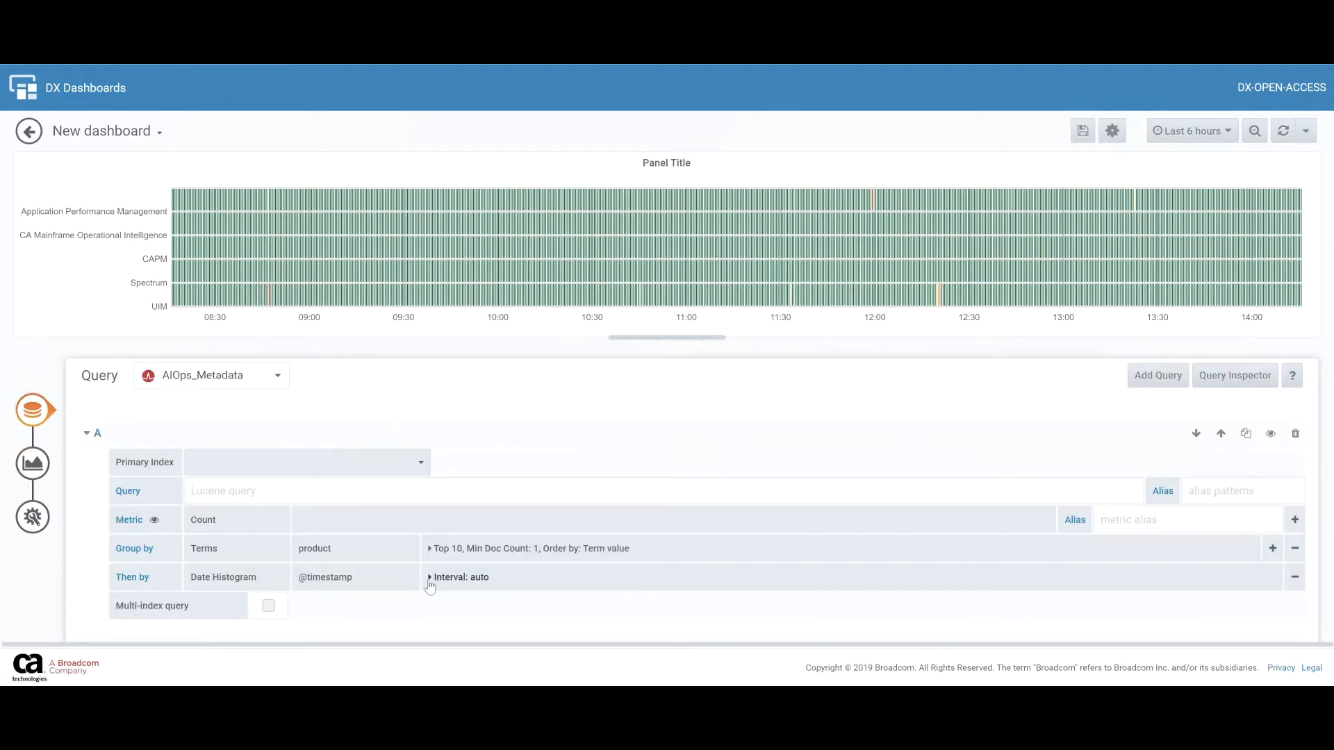
scroll(430, 583, "down", 1)
left_click(432, 513)
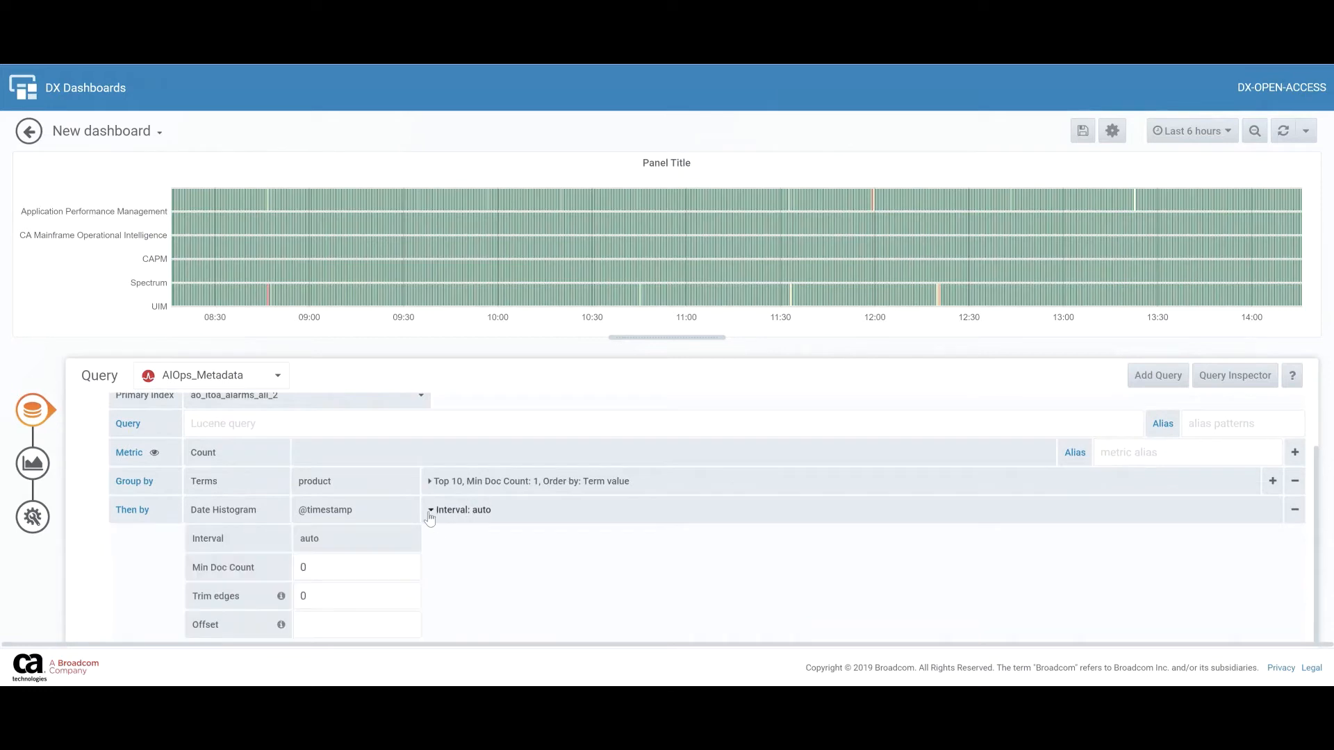
scroll(433, 518, "down", 1)
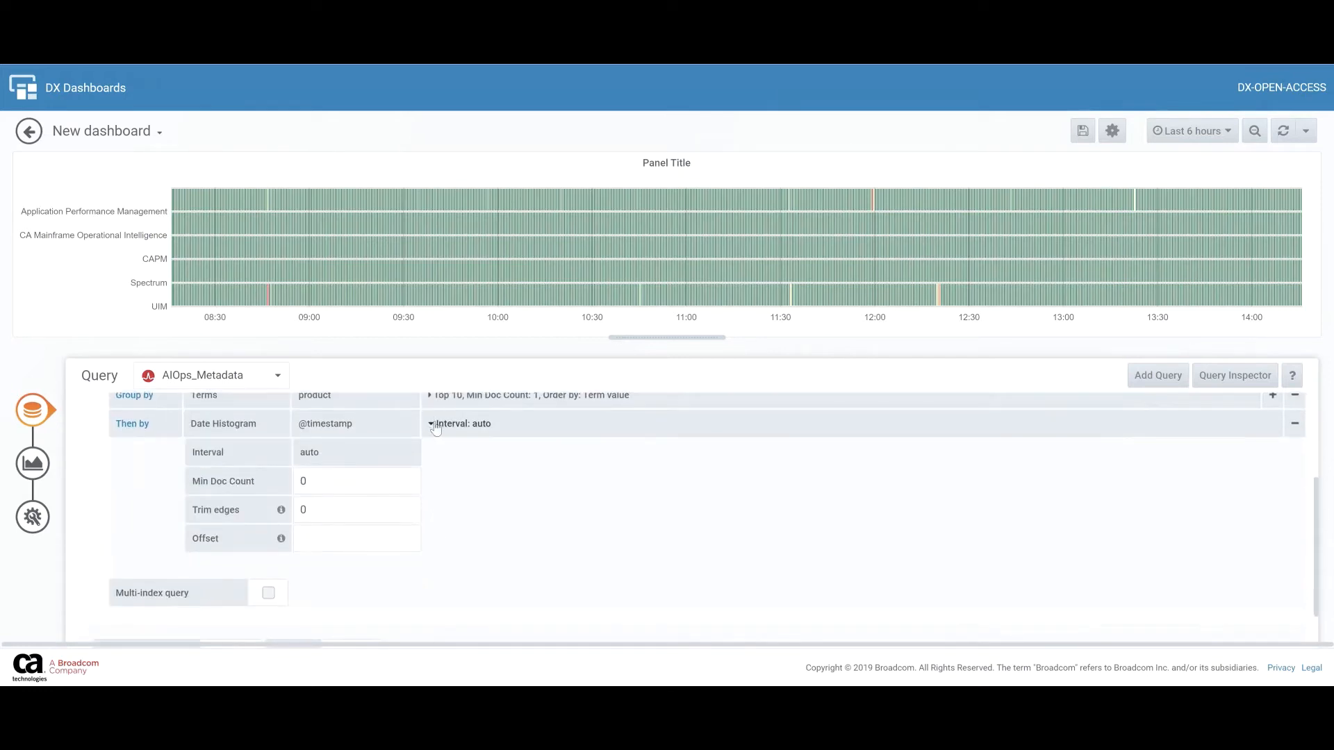
left_click(433, 423)
left_click(431, 511)
left_click(332, 465)
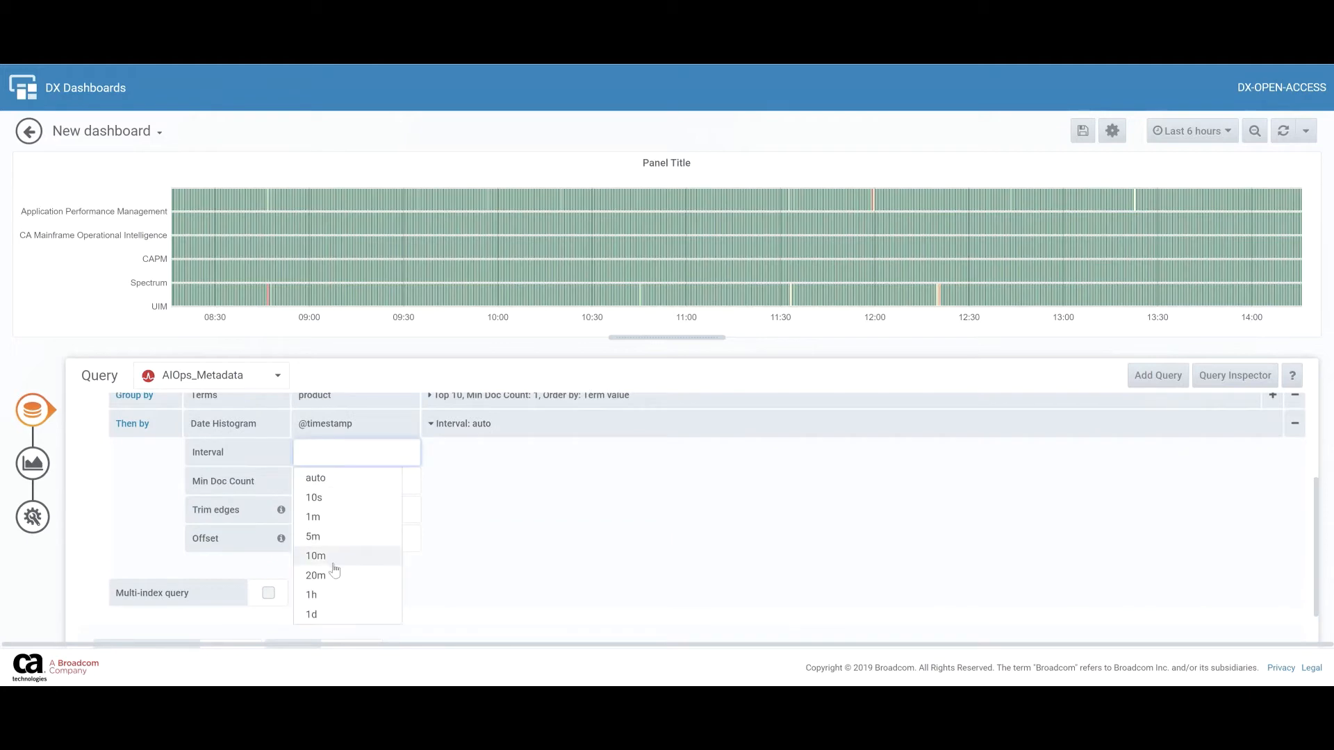
left_click(321, 596)
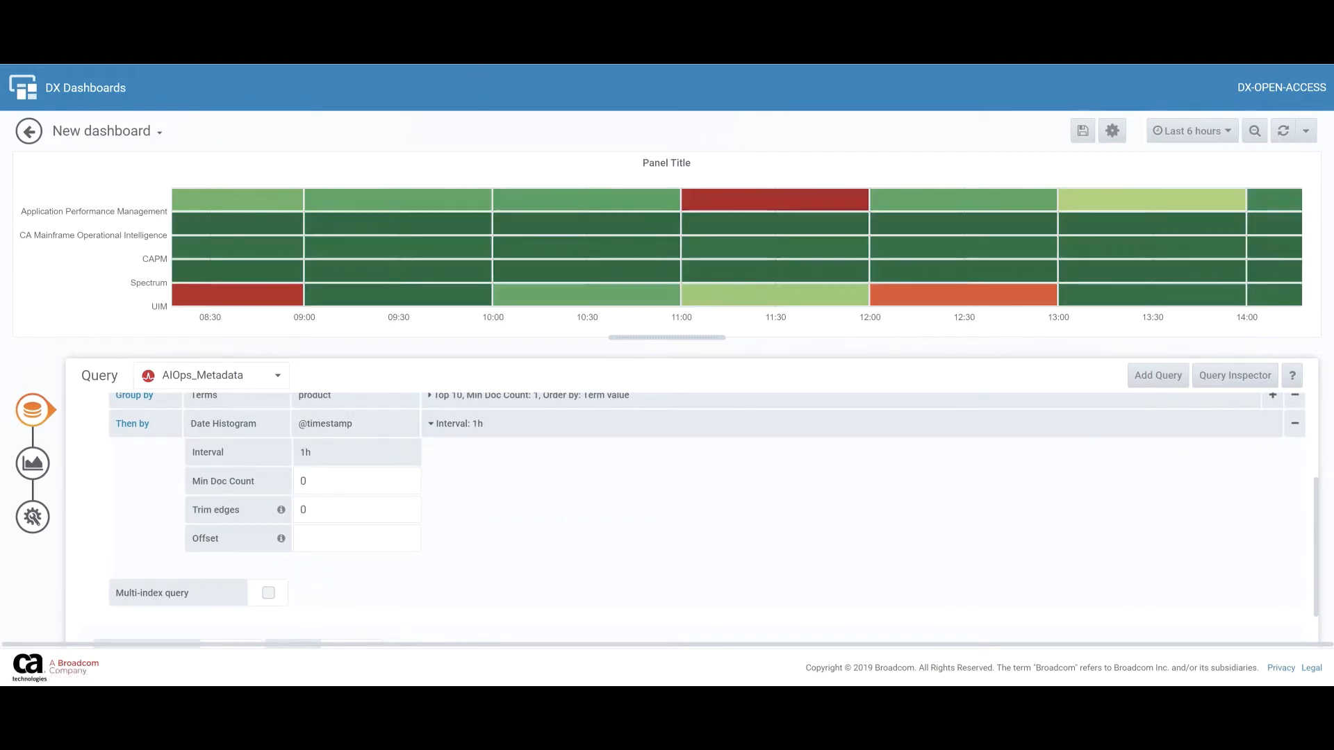
Title the panel "Alarm Heatmap by product" in its general settings.
left_click(32, 471)
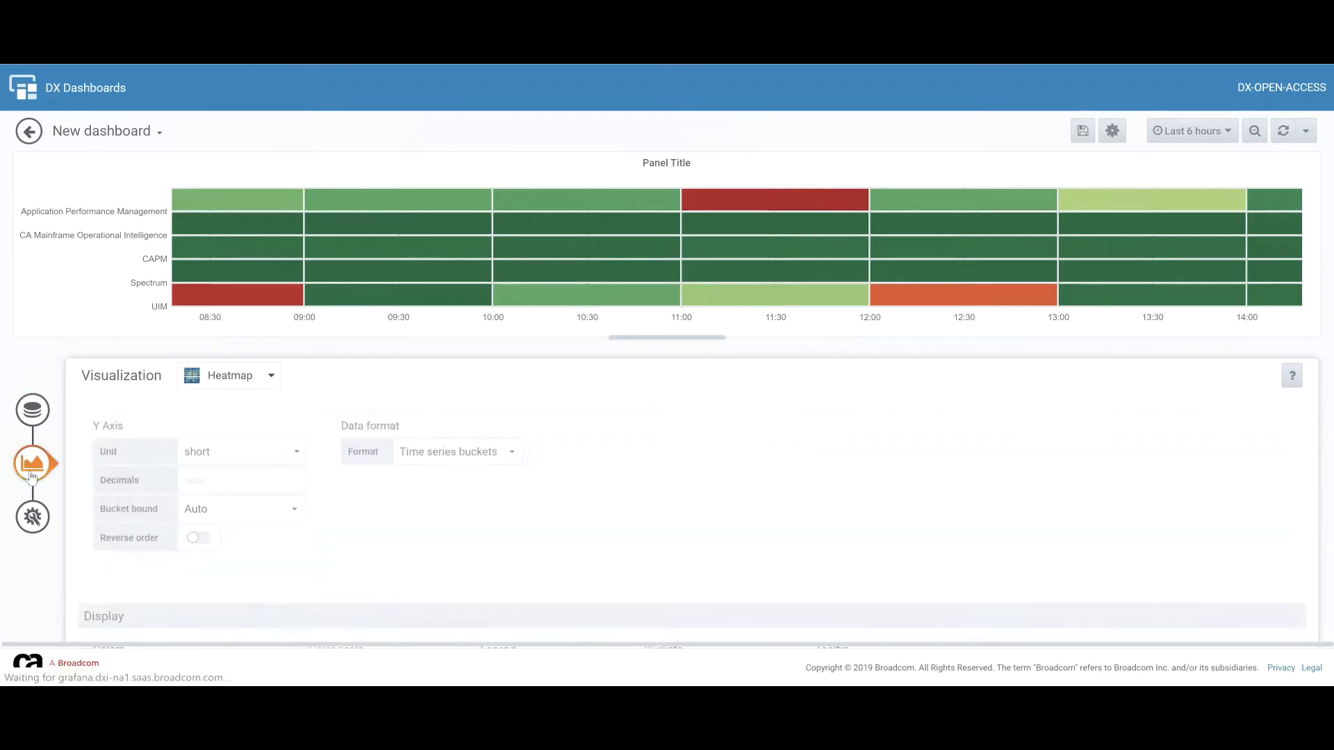
left_click(33, 519)
left_click_drag(292, 438, 64, 437)
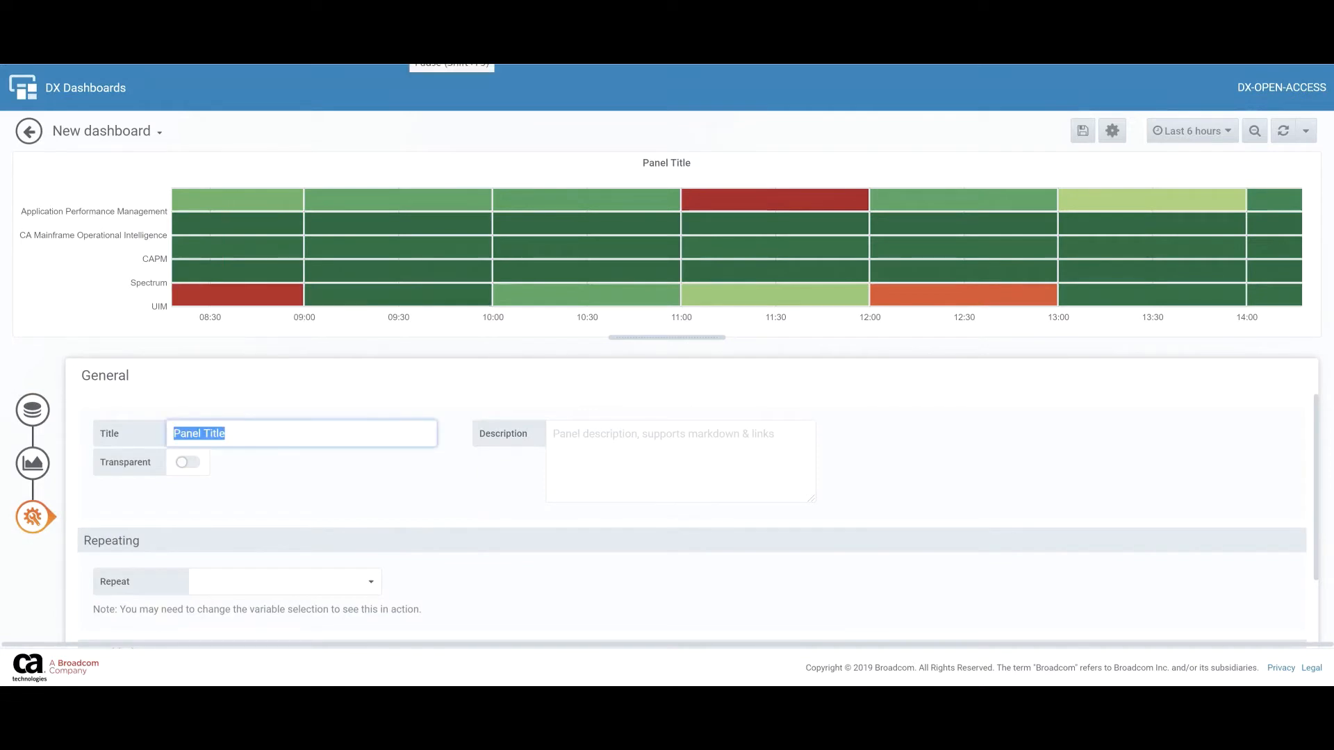
left_click(241, 441)
left_click_drag(265, 438, 127, 414)
type("Alarm ")
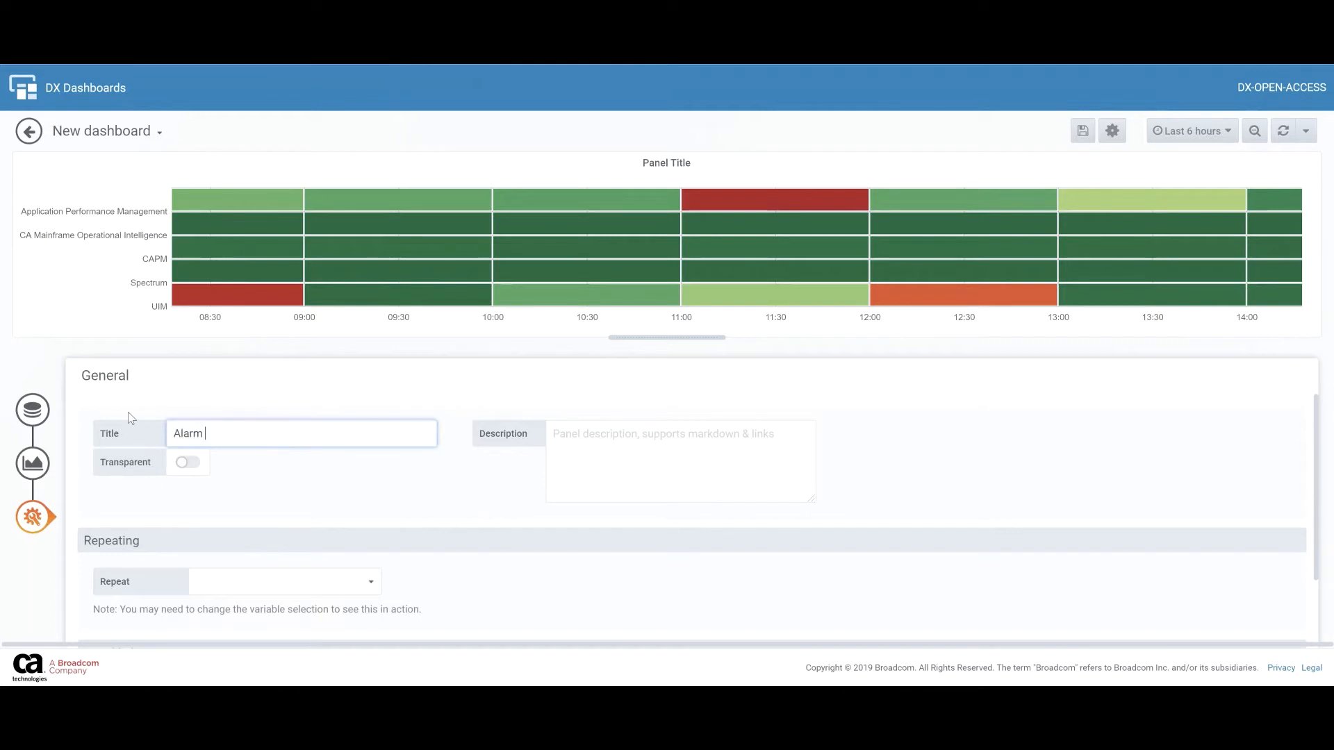
type("Heatmap by product")
left_click(318, 495)
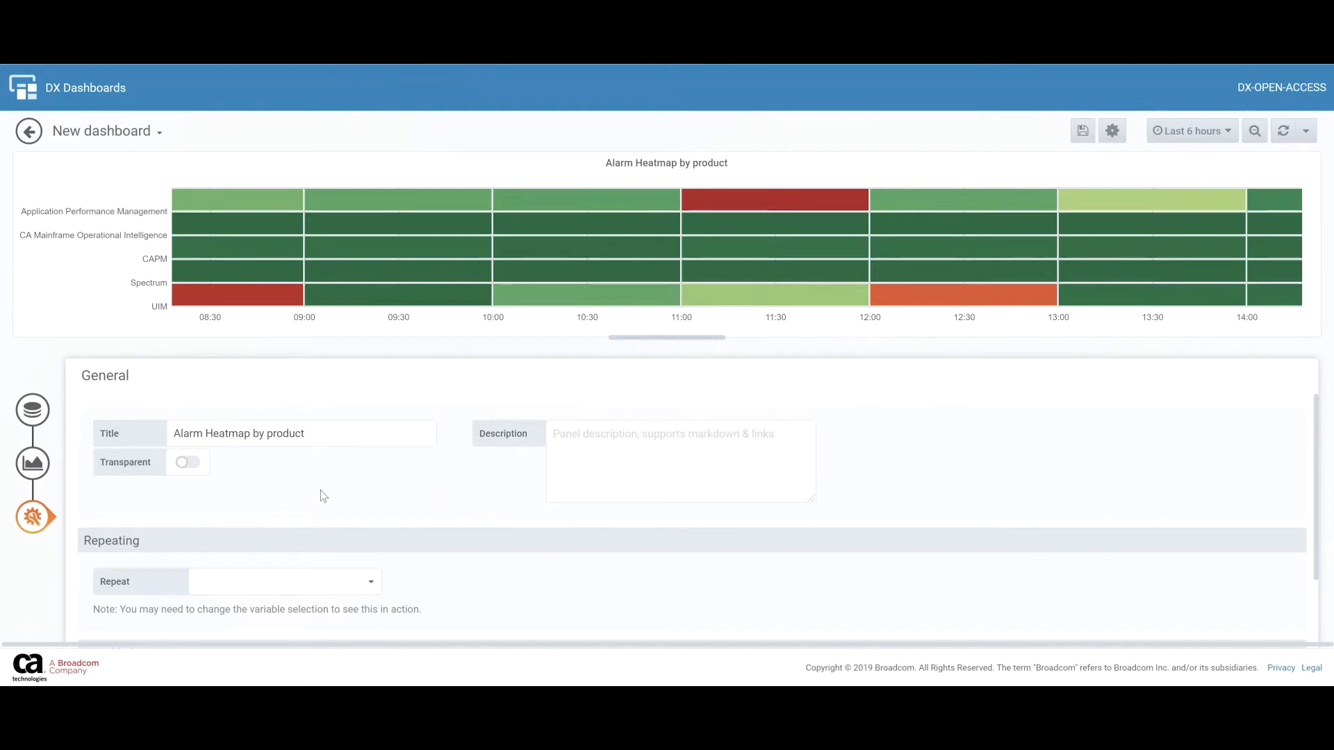
Return to the dashboard and duplicate the Alarm Heatmap by product panel.
left_click(25, 132)
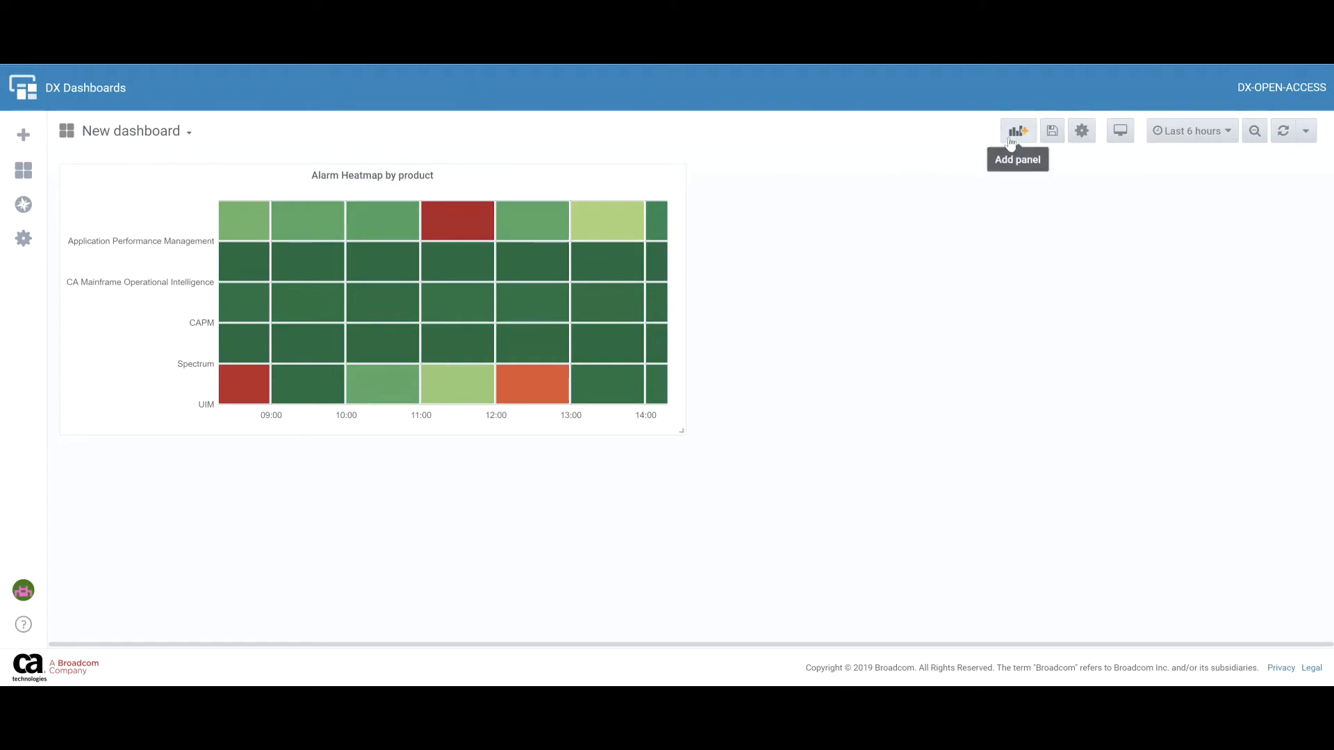
left_click(438, 176)
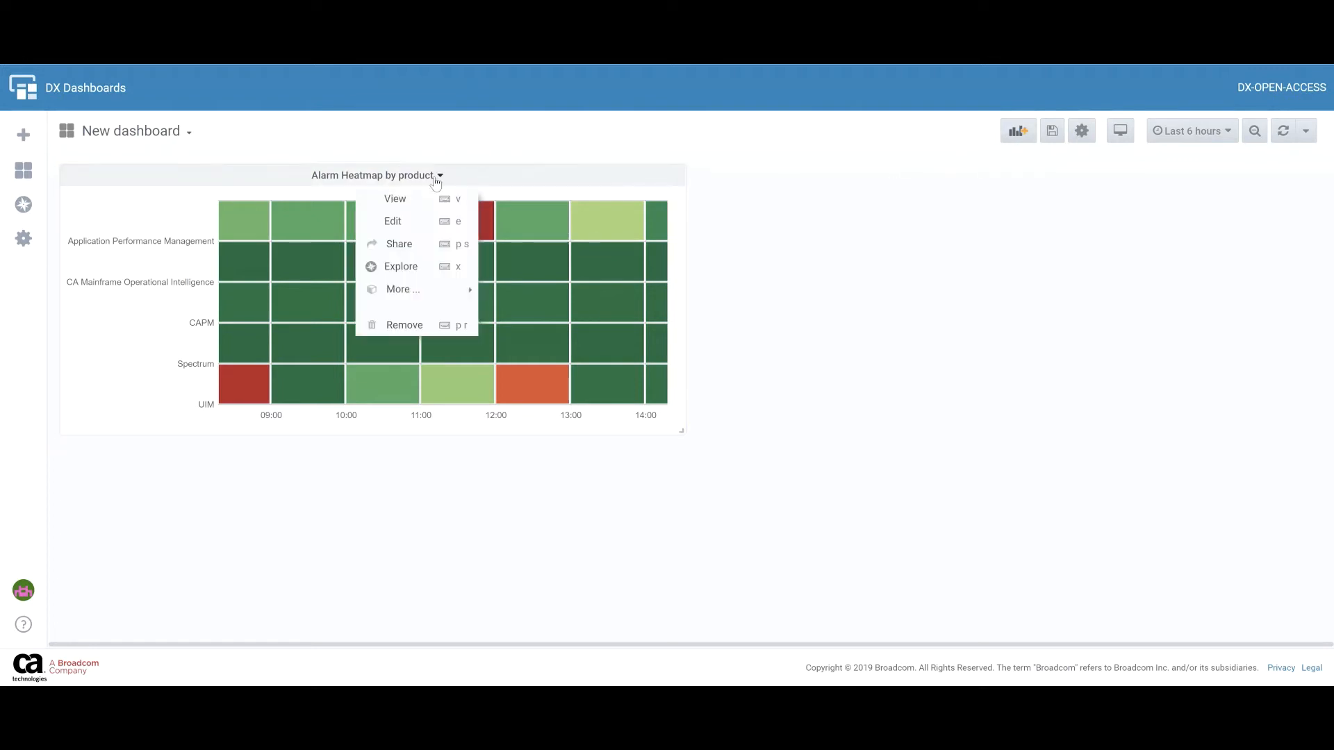
mouse_move(419, 291)
left_click(521, 290)
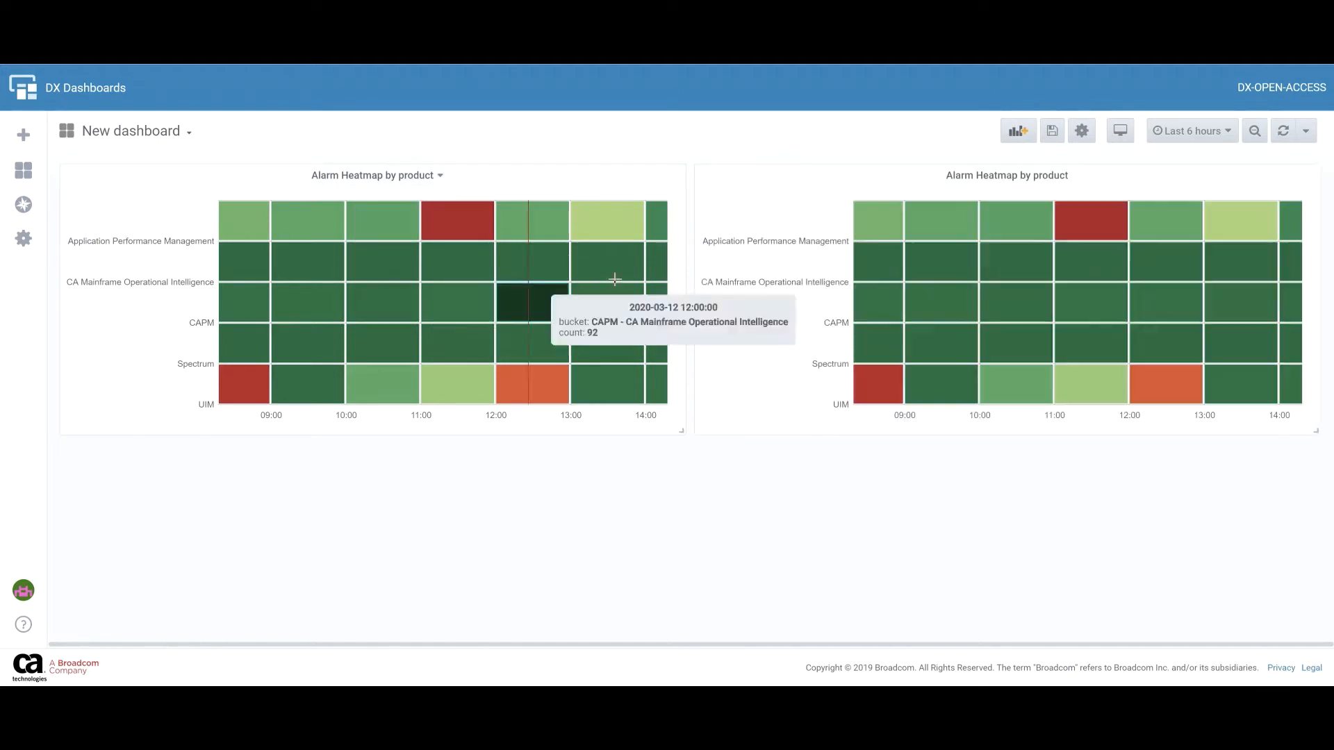
Edit the duplicated Alarm Heatmap by product panel and change its visualization to Graph.
left_click(1024, 179)
left_click(1027, 222)
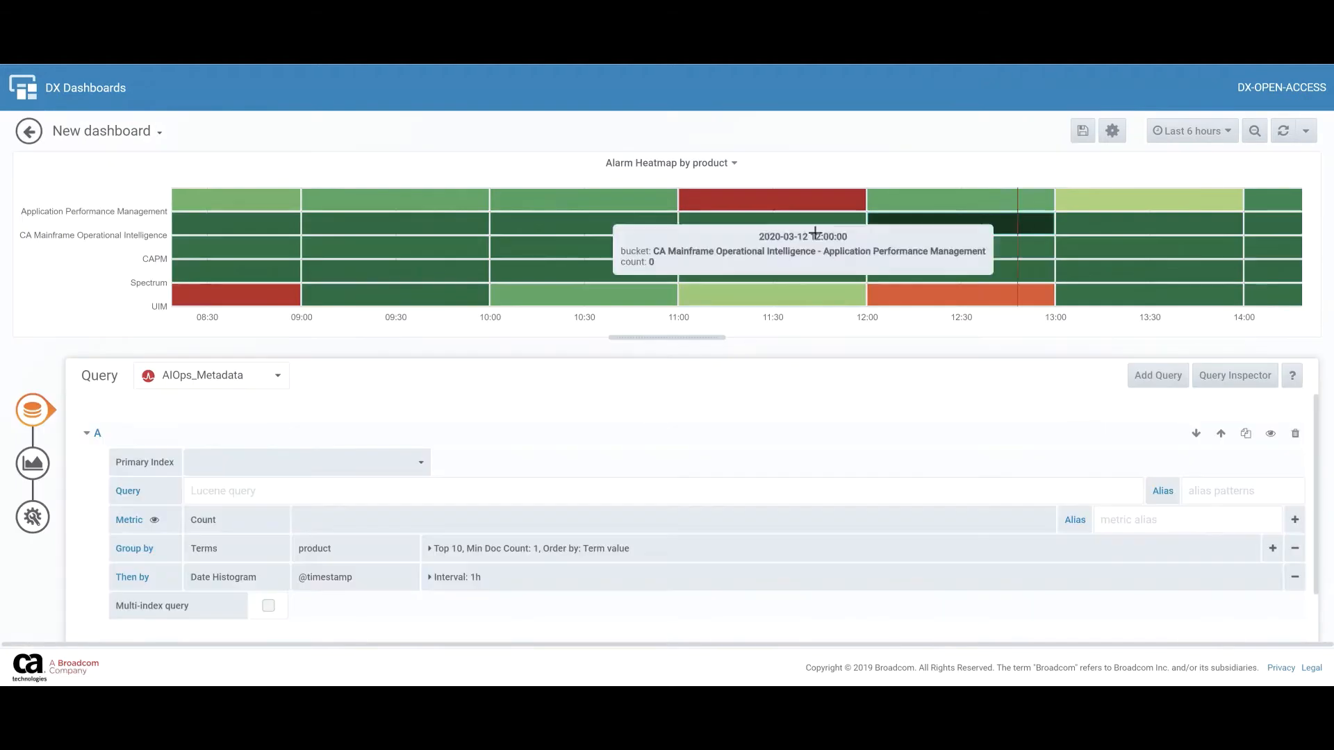
left_click(32, 464)
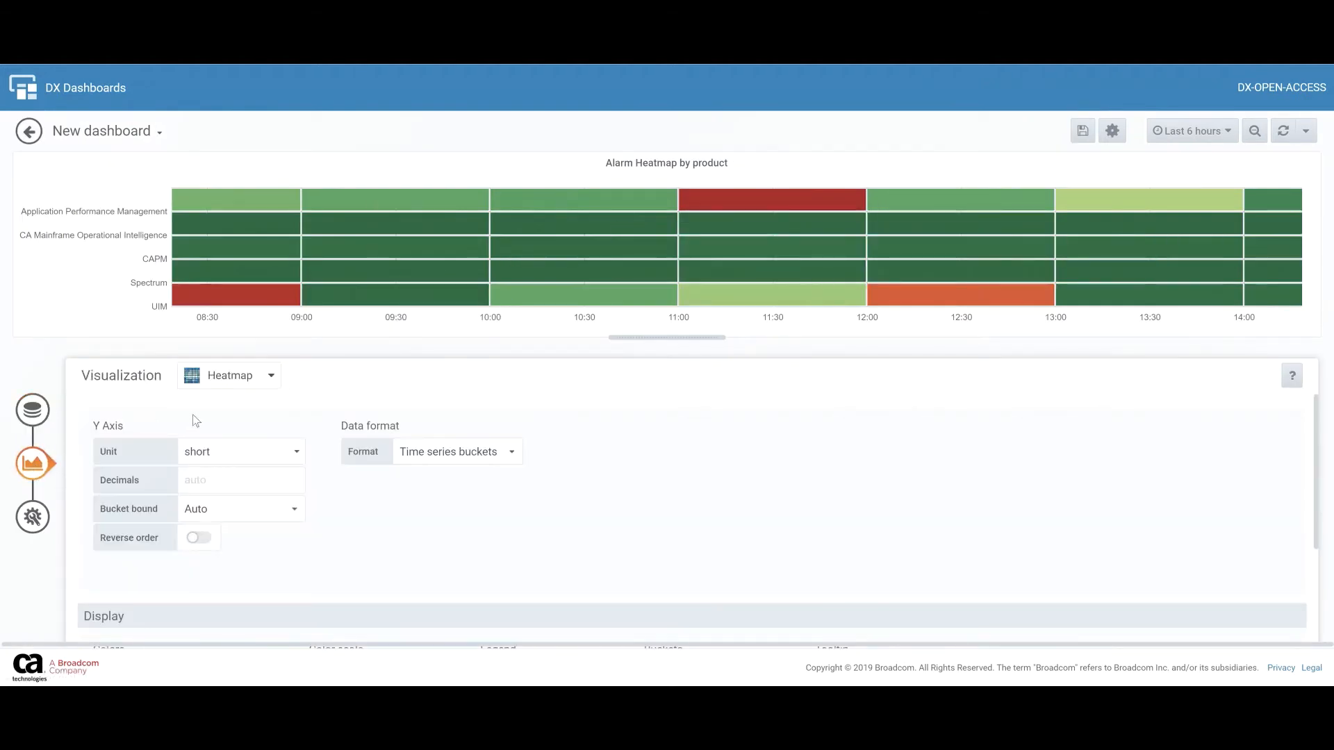
left_click(255, 381)
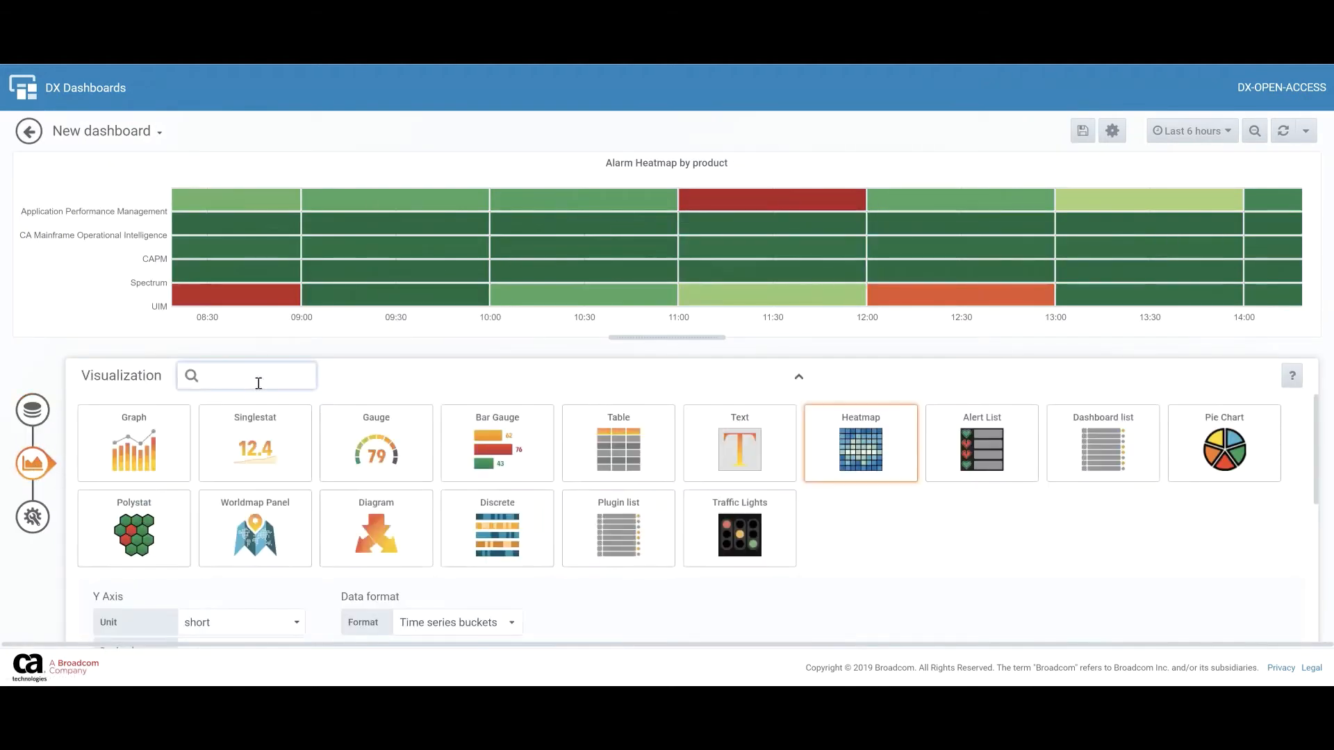
left_click(154, 439)
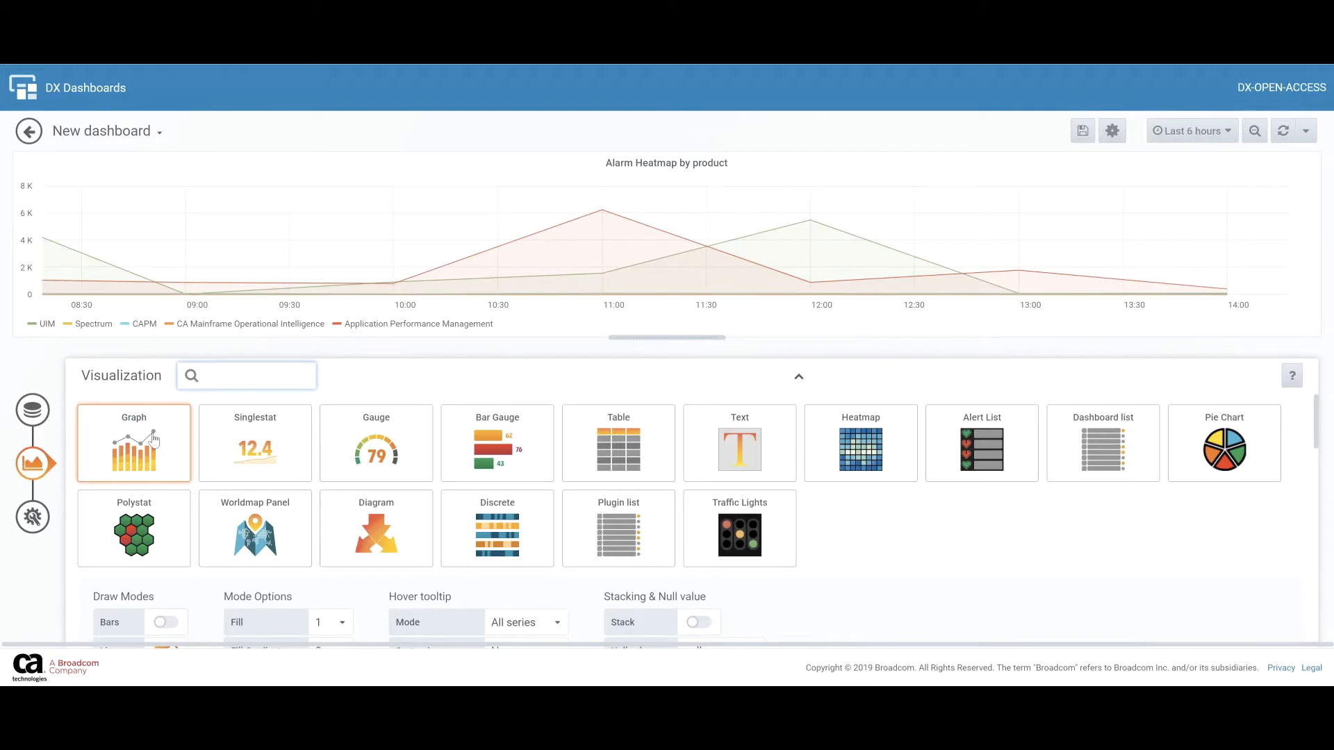
Place the graph's legend to the right of the plot in the legend options.
scroll(881, 589, "down", 4)
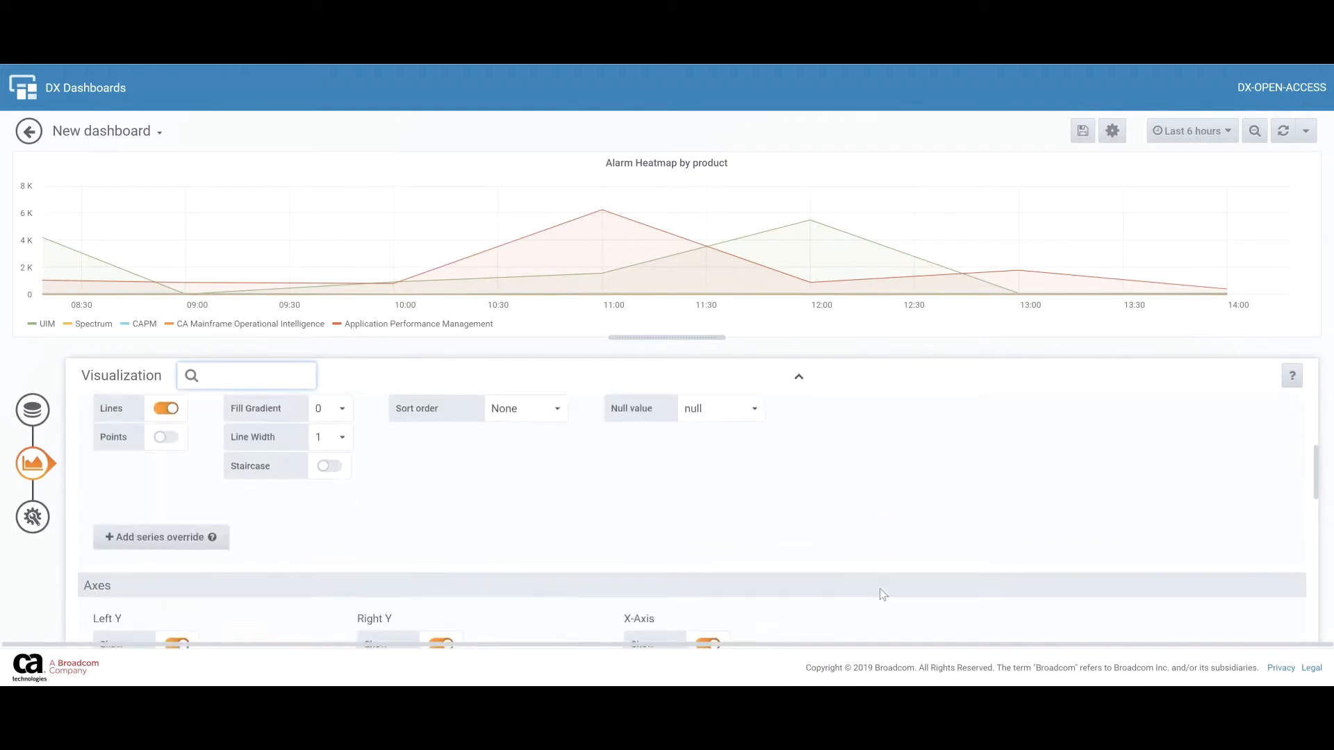
scroll(880, 590, "down", 4)
scroll(878, 589, "down", 3)
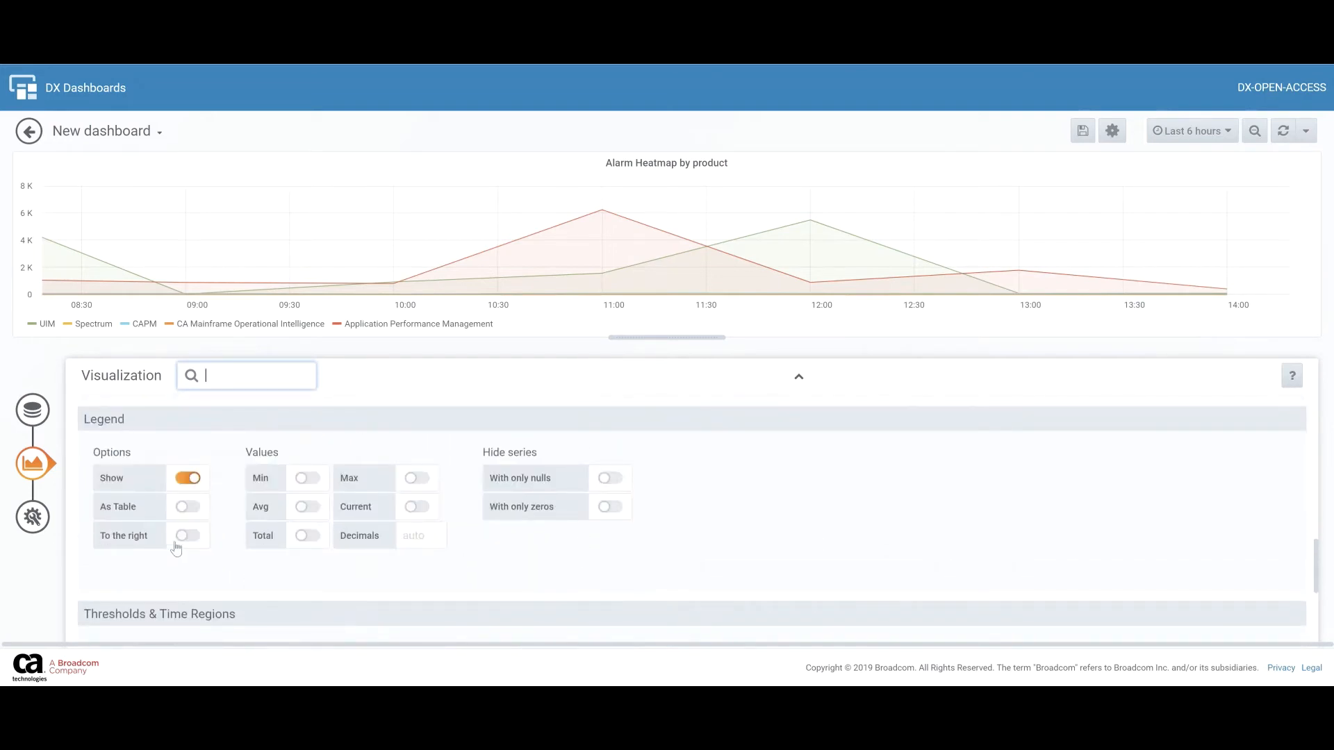
left_click(184, 537)
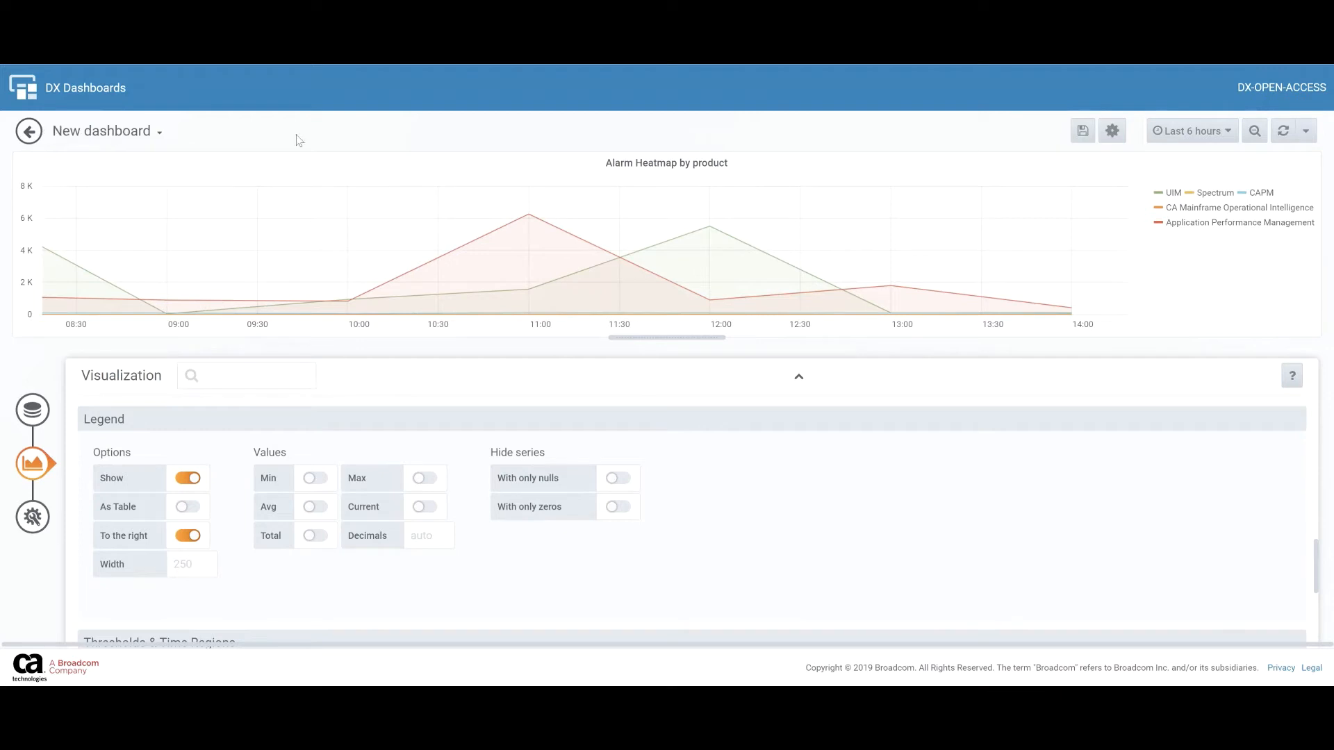
Retitle the graph panel "Alarm Graph by product over time" and return to the dashboard.
left_click(31, 522)
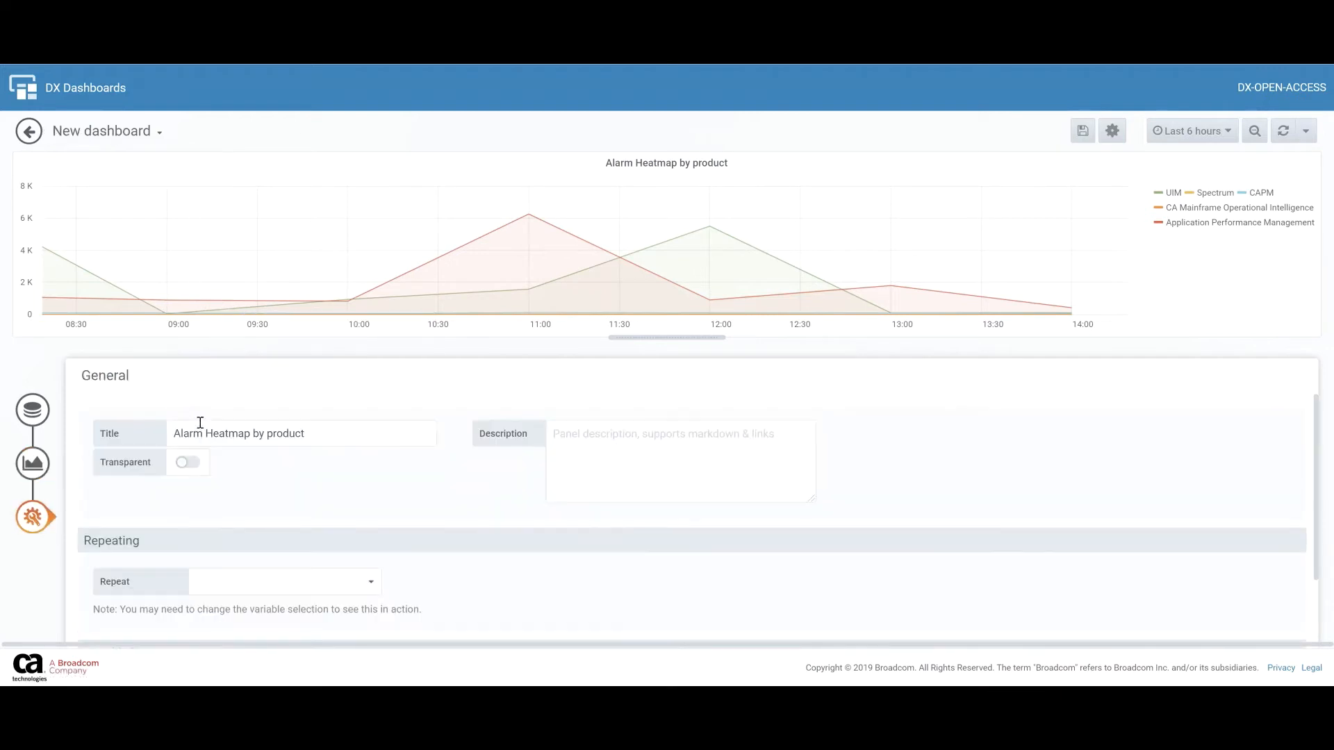
double_click(228, 434)
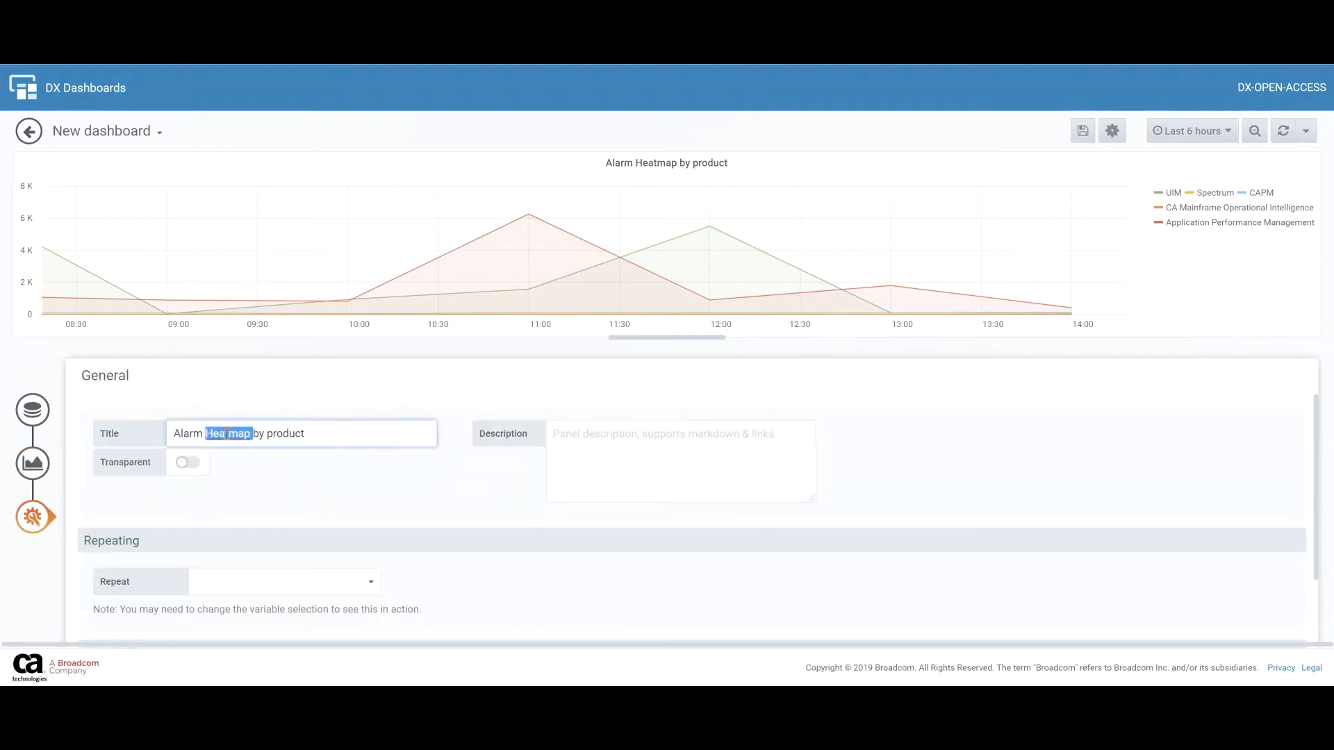
type("Gra")
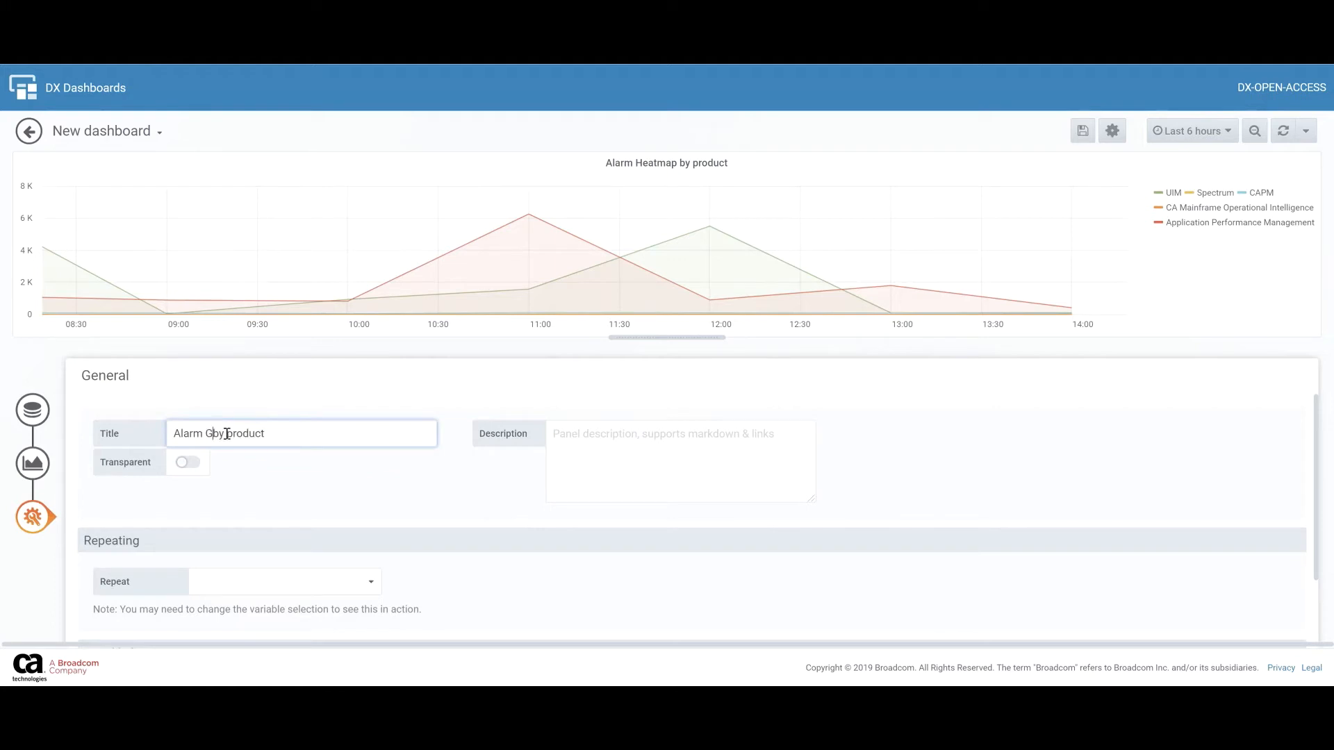
type("ph")
left_click(382, 435)
type("over time")
left_click(28, 131)
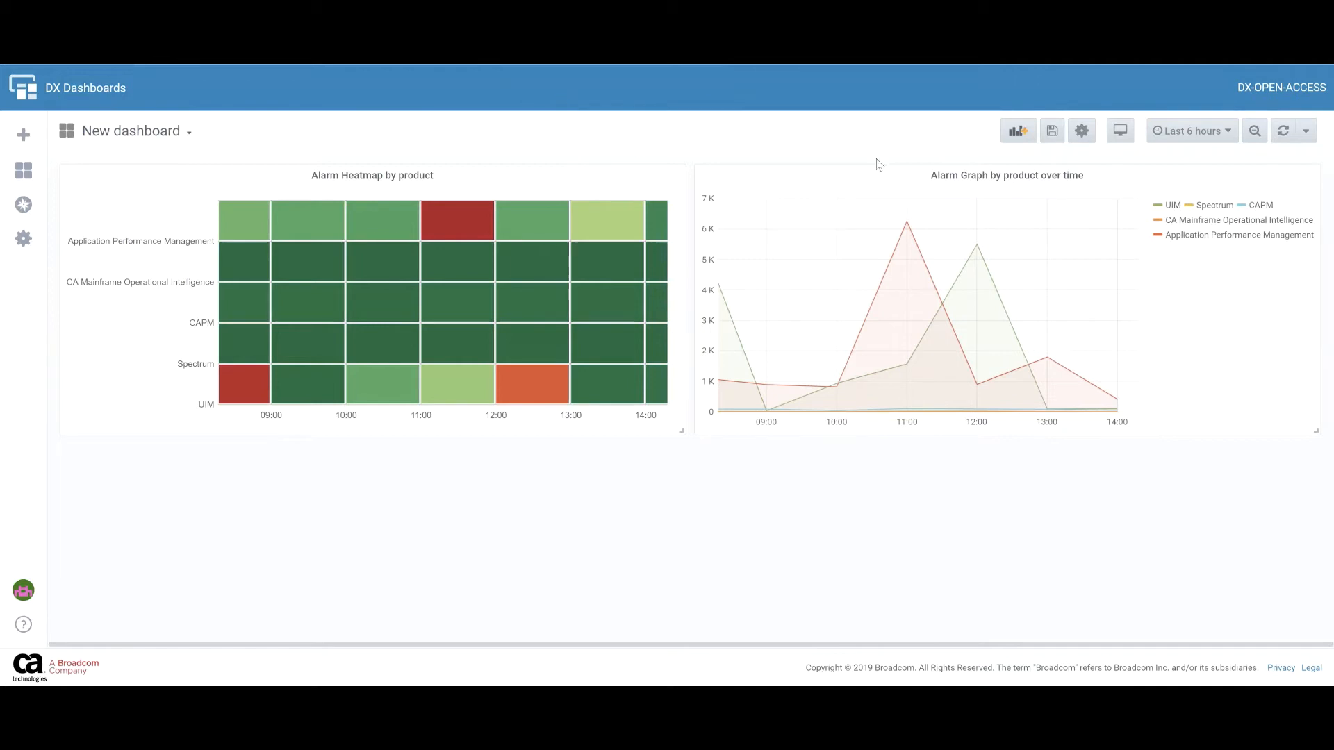
Add a new panel, move it below the Alarm Heatmap panel and open its query editor.
left_click(1021, 132)
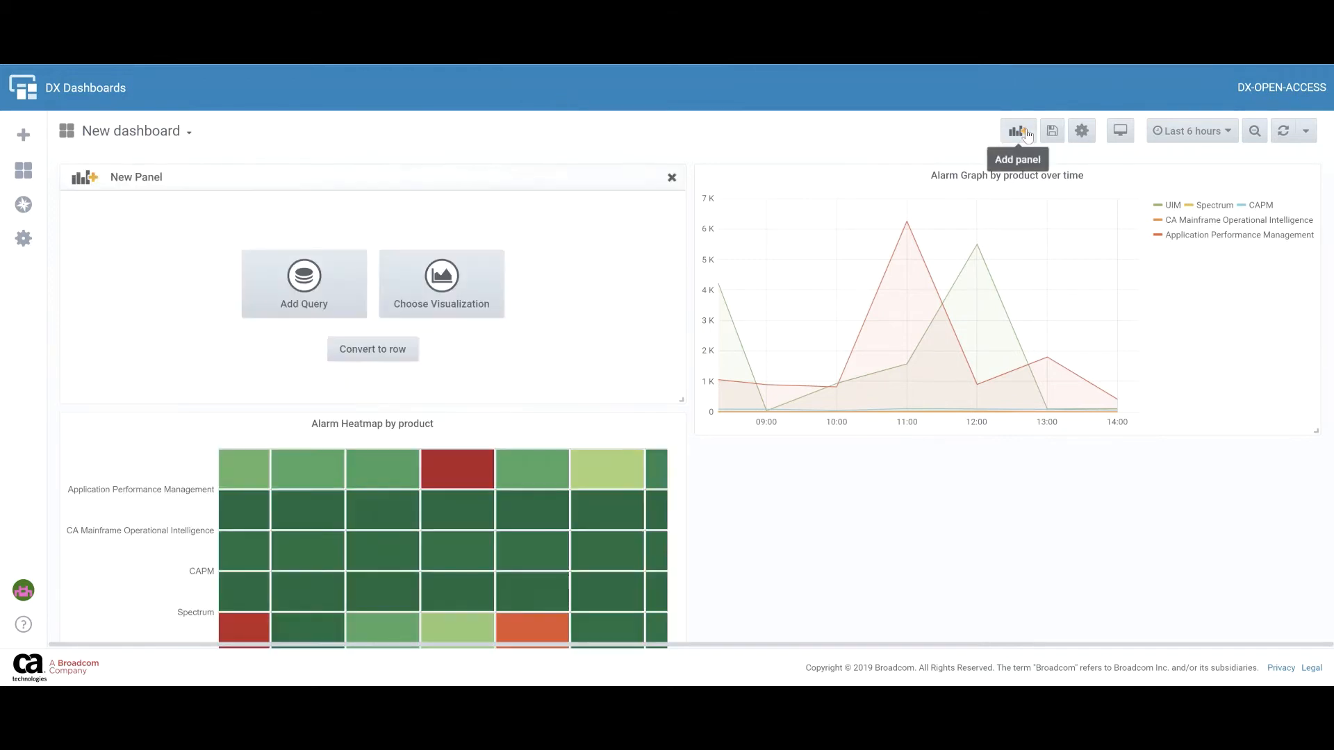
left_click_drag(351, 175, 342, 464)
left_click(333, 538)
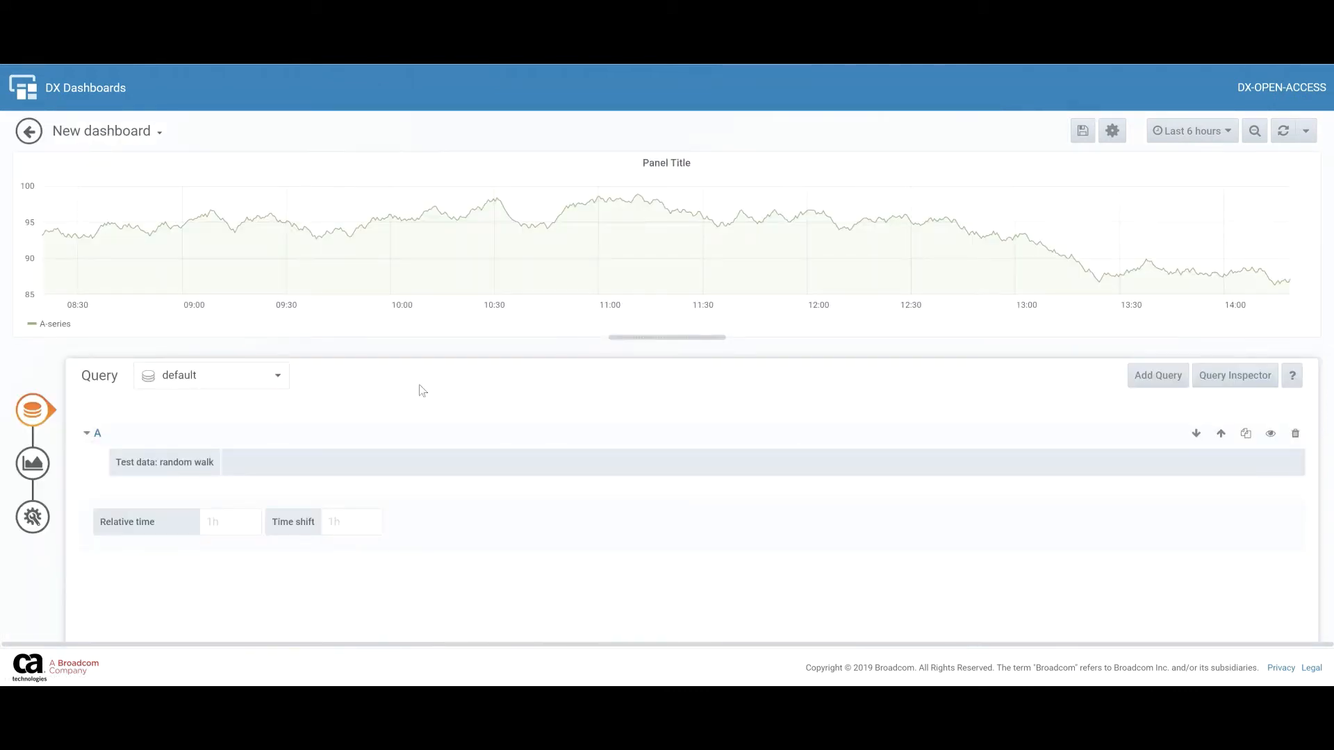
Set the new panel's data source to AIOps_Metadata and query A's primary index to ao_itoa_alarms_all_2.
left_click(235, 377)
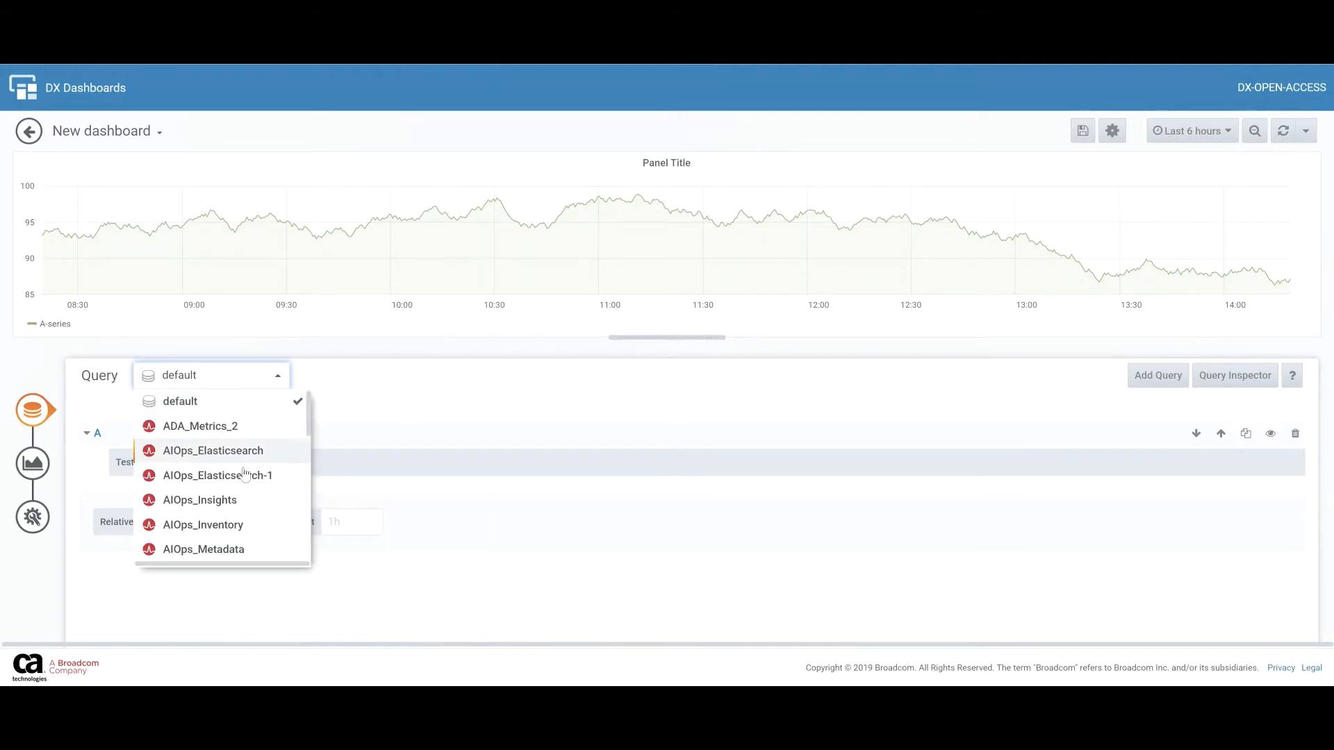
left_click(237, 550)
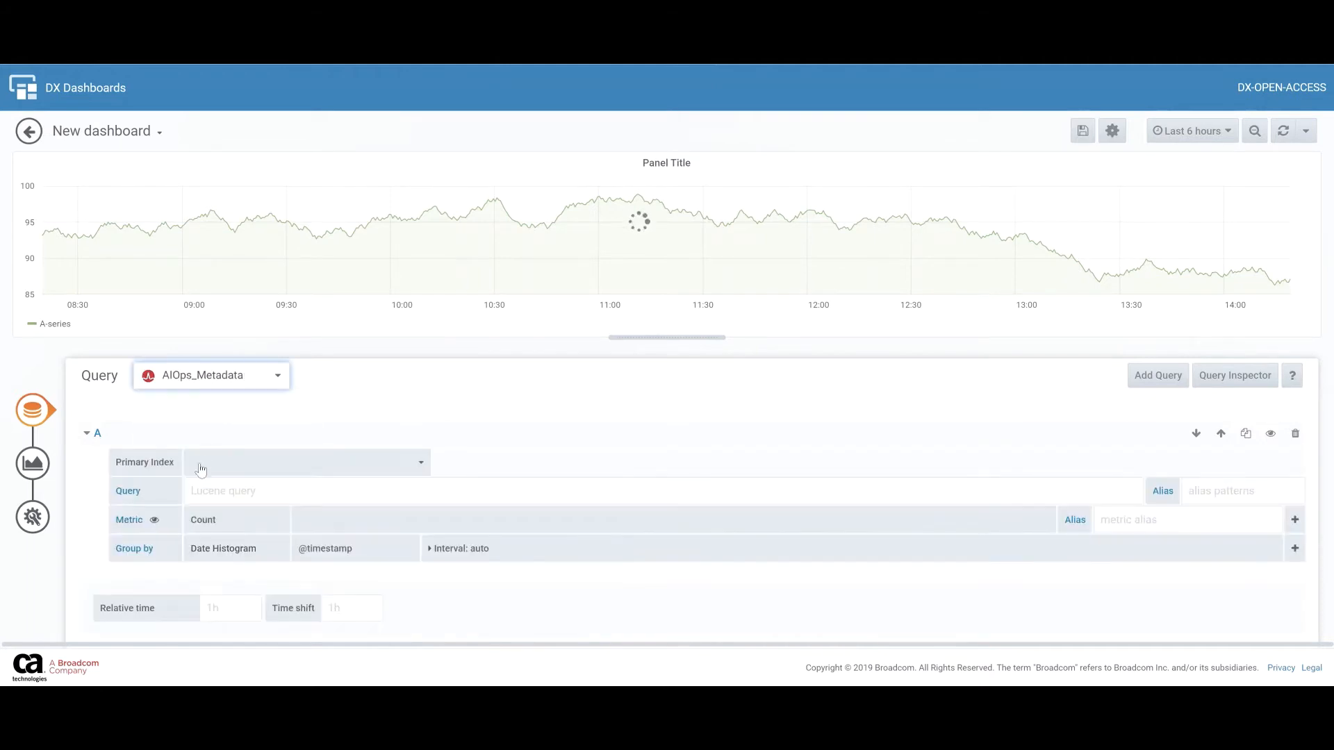
left_click(231, 462)
type("alarm")
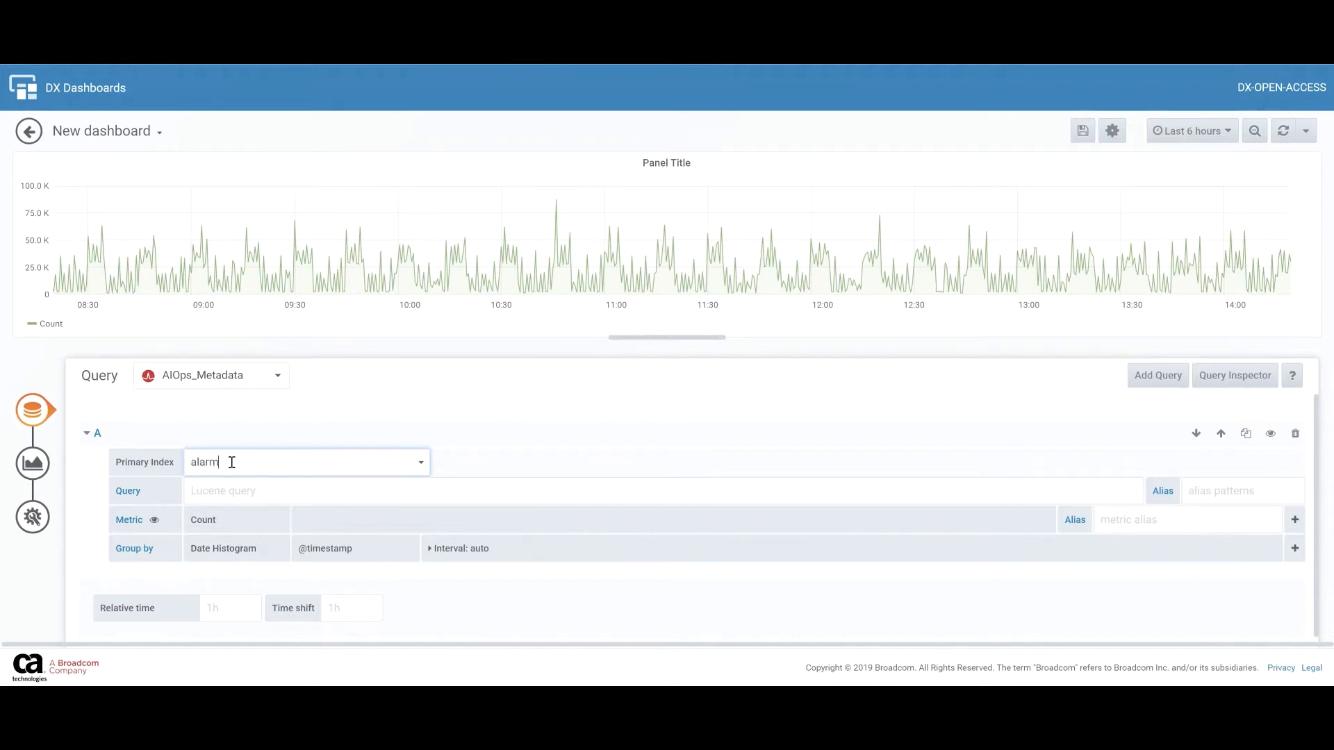
left_click(463, 278)
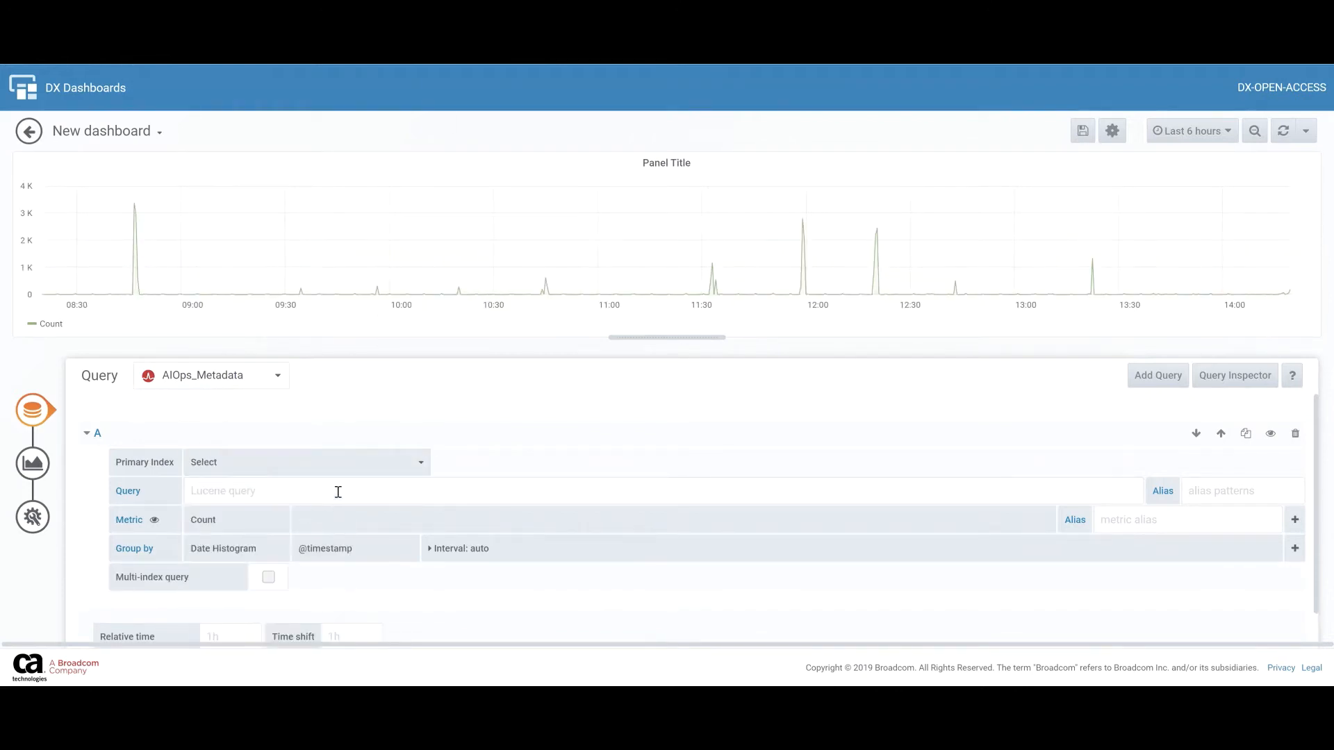
Change query A's metric to Raw Document.
left_click(239, 521)
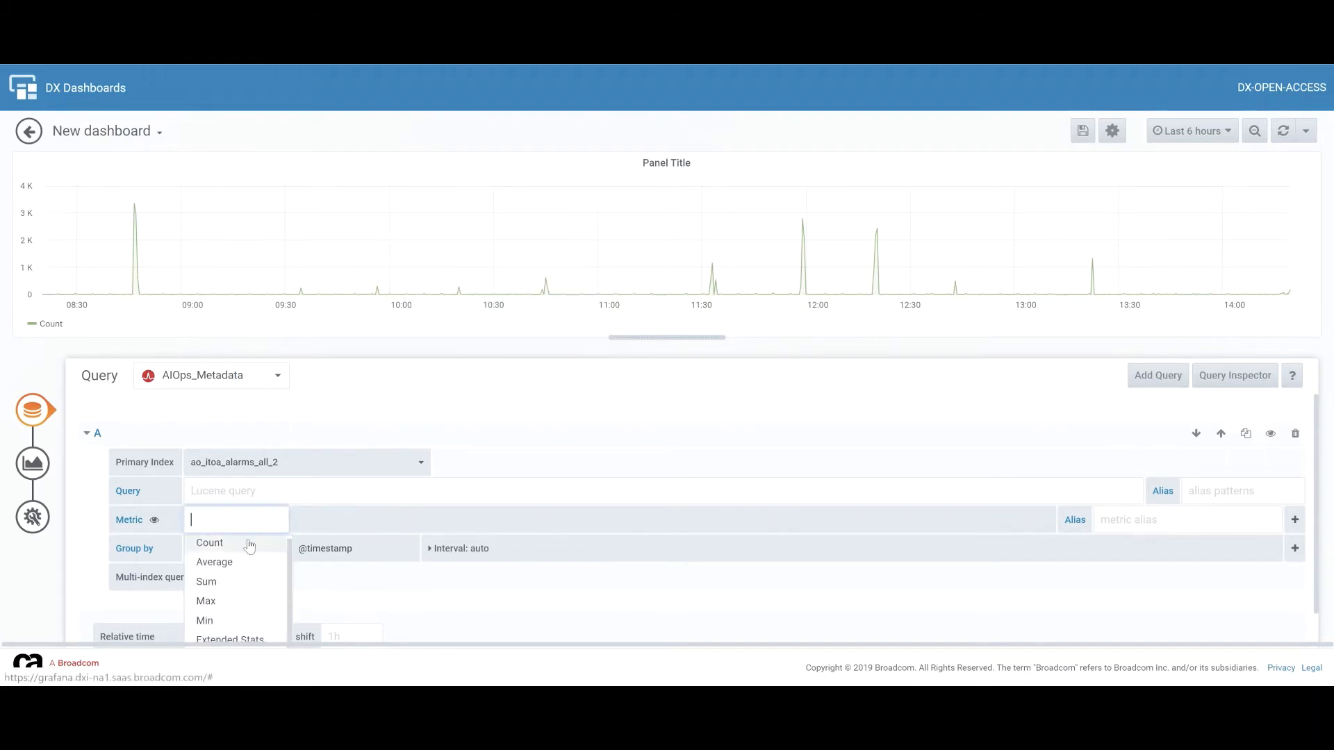
scroll(398, 514, "down", 2)
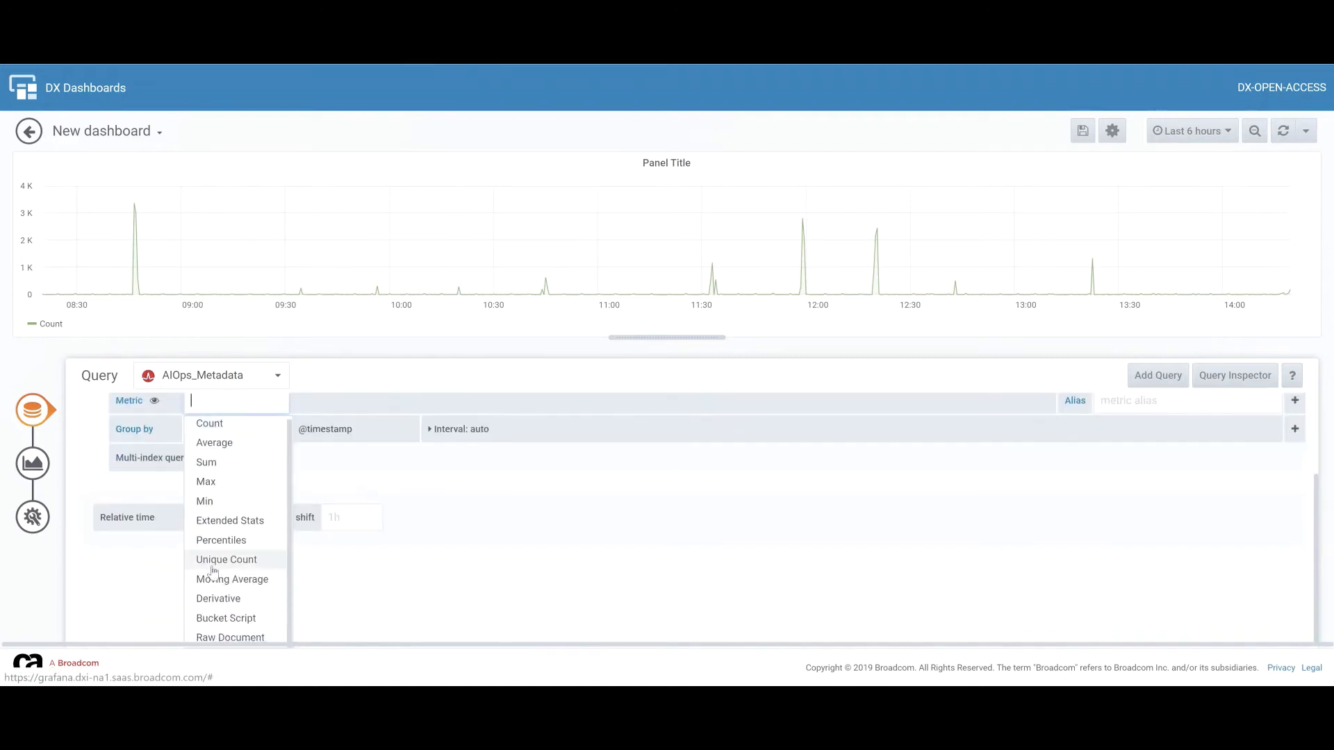
left_click(230, 638)
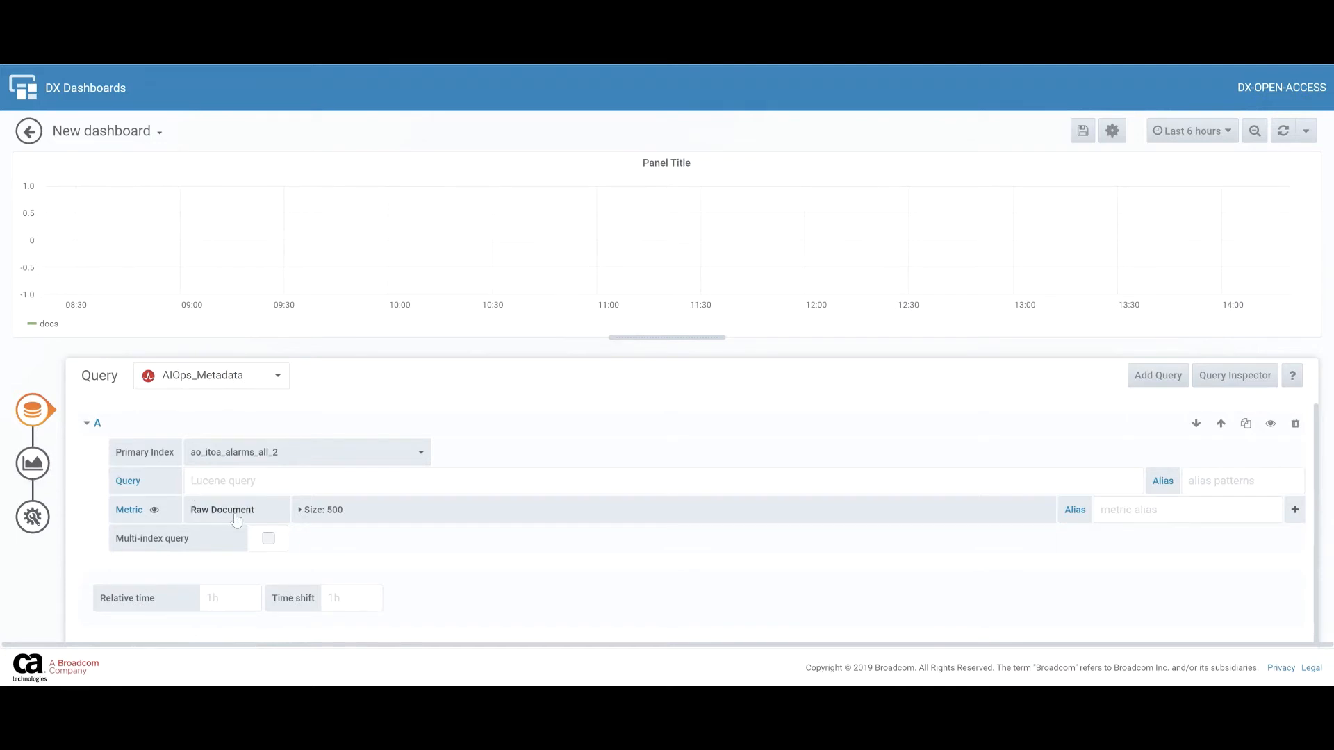
Change the new panel's visualization to Table.
left_click(33, 463)
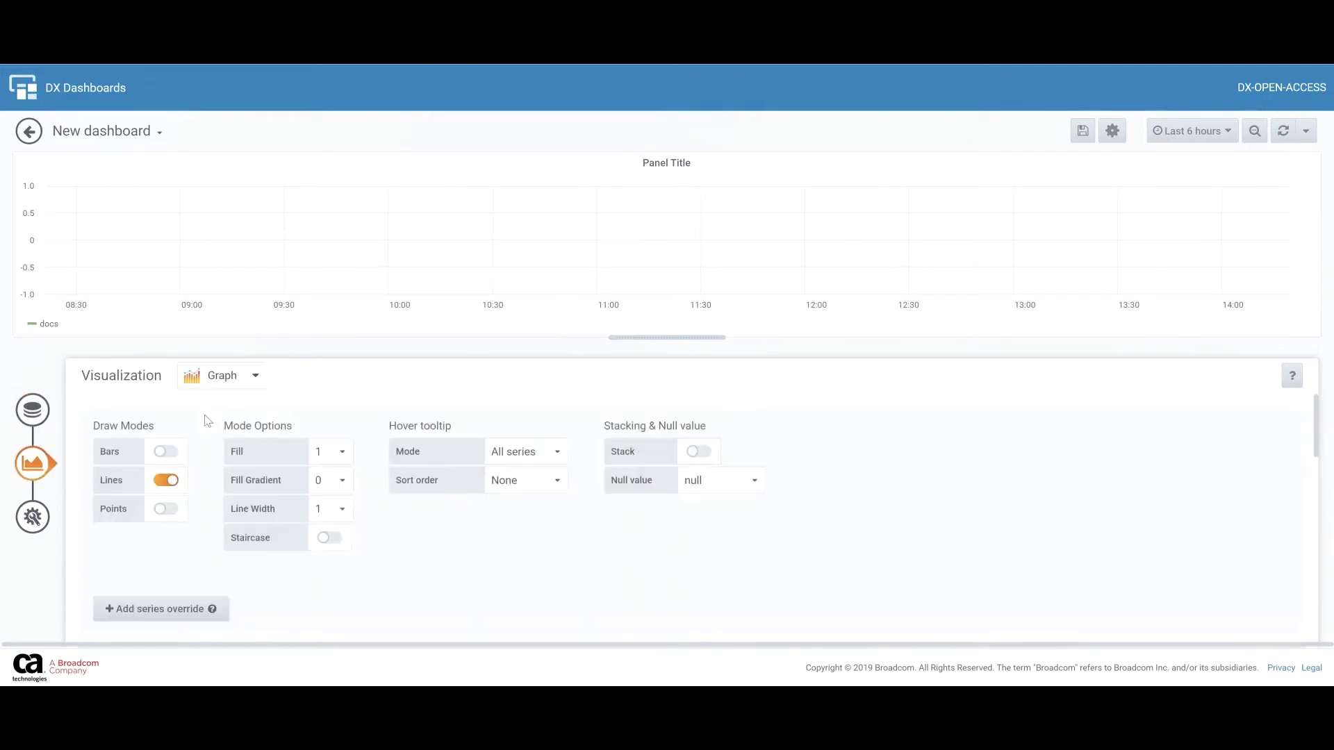
left_click(236, 375)
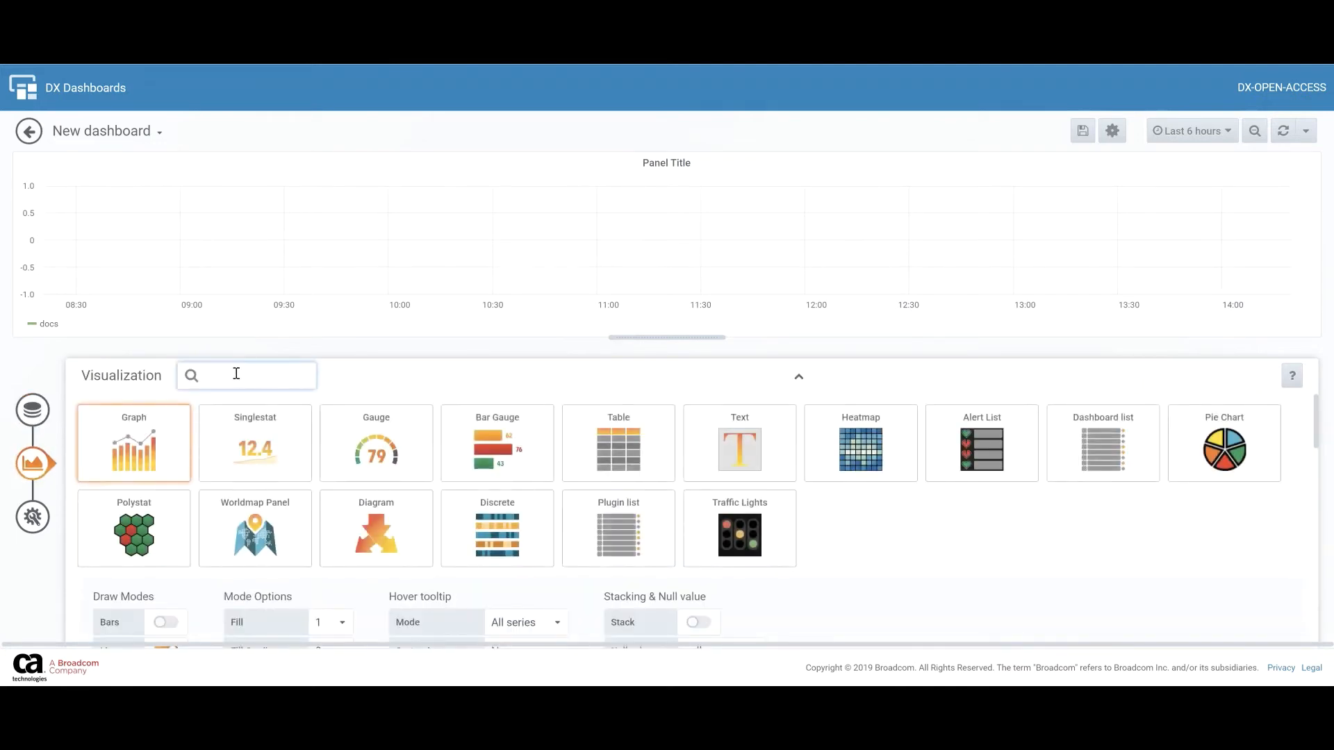
left_click(619, 445)
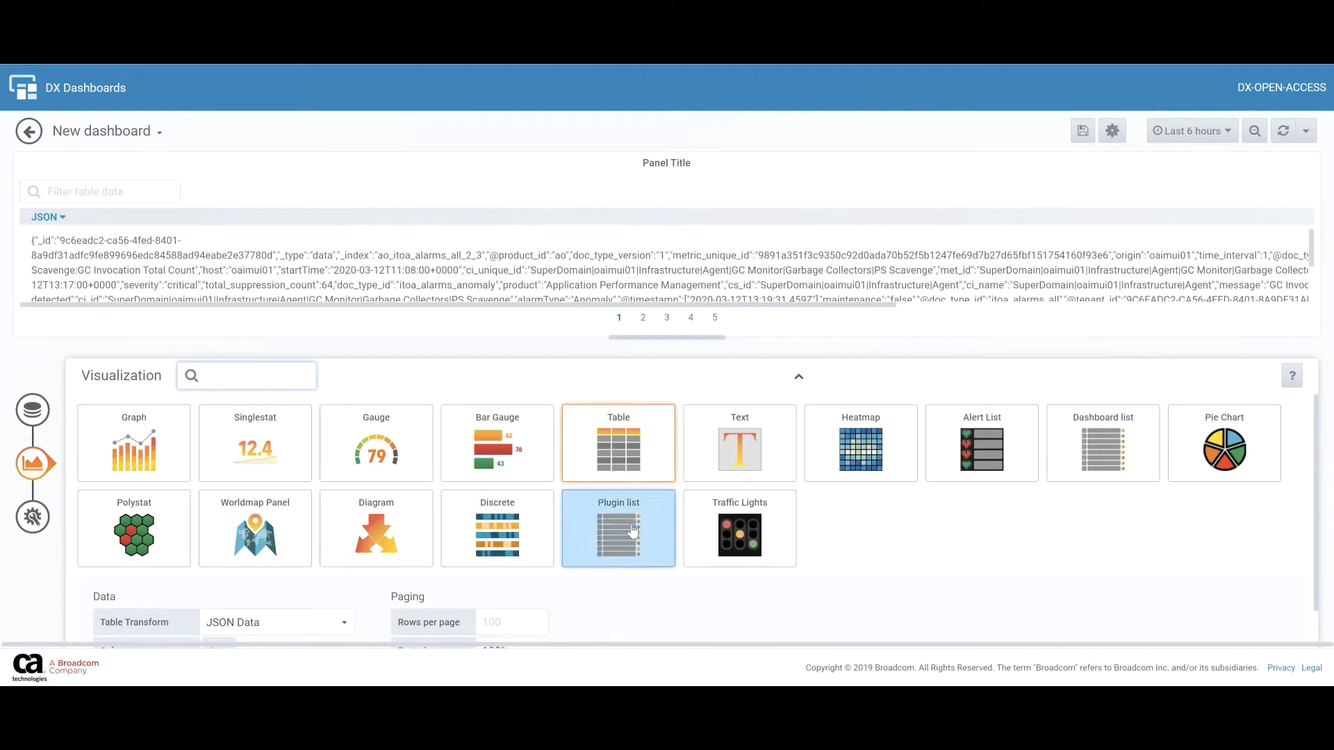
Set the table transform to JSON Data and add the timestamp field as a column.
scroll(948, 549, "down", 1)
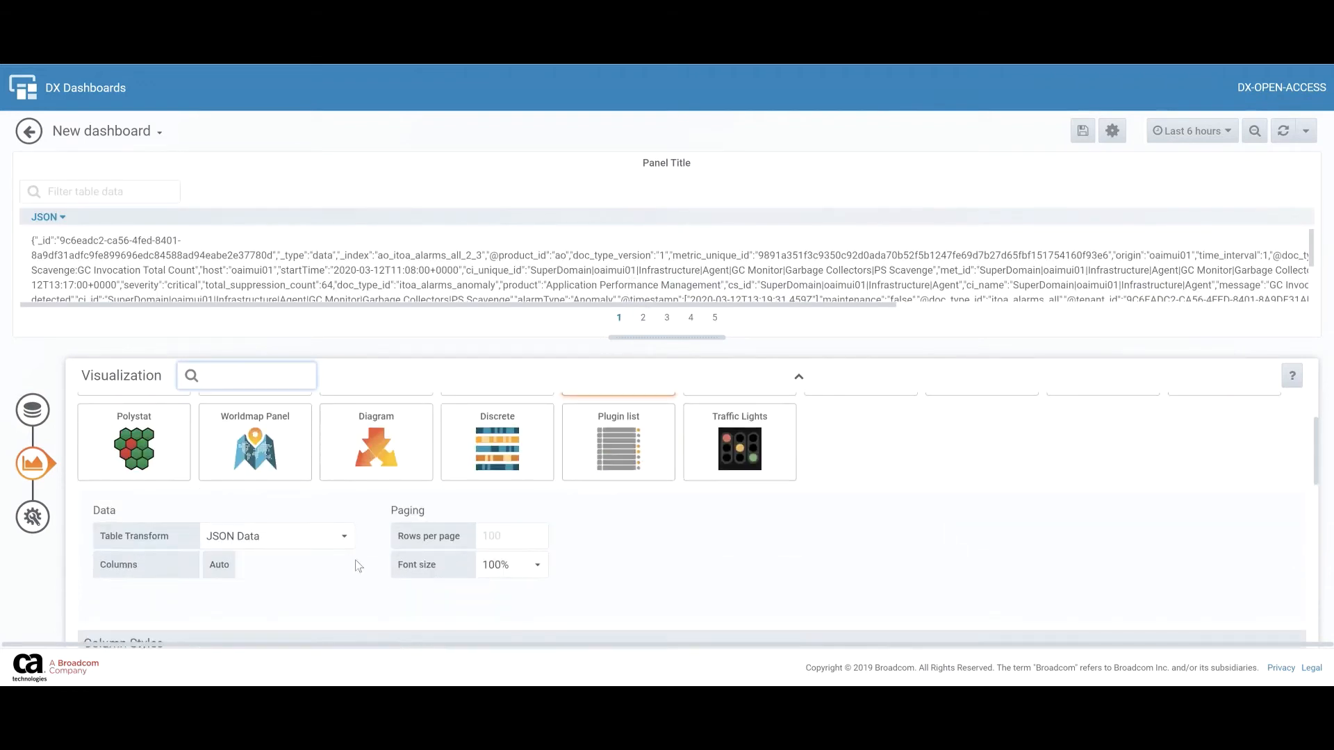
left_click(339, 536)
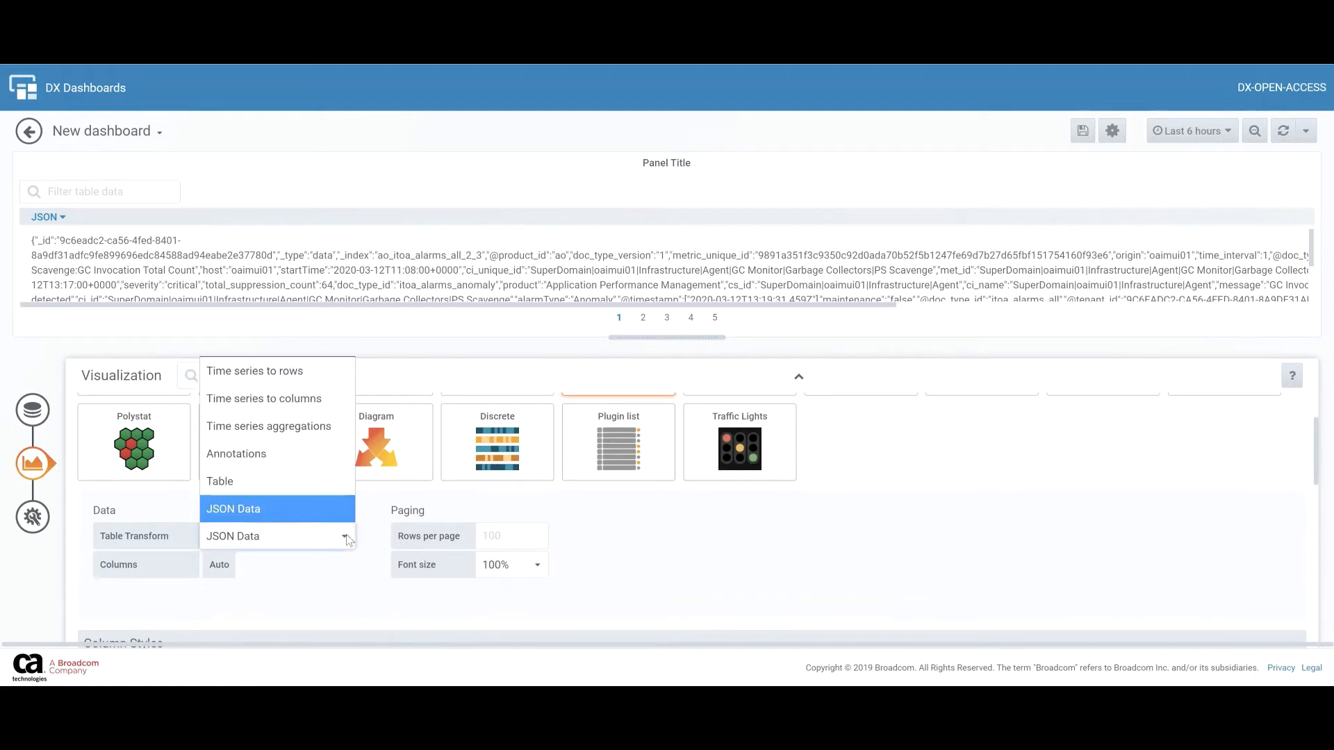
left_click(447, 74)
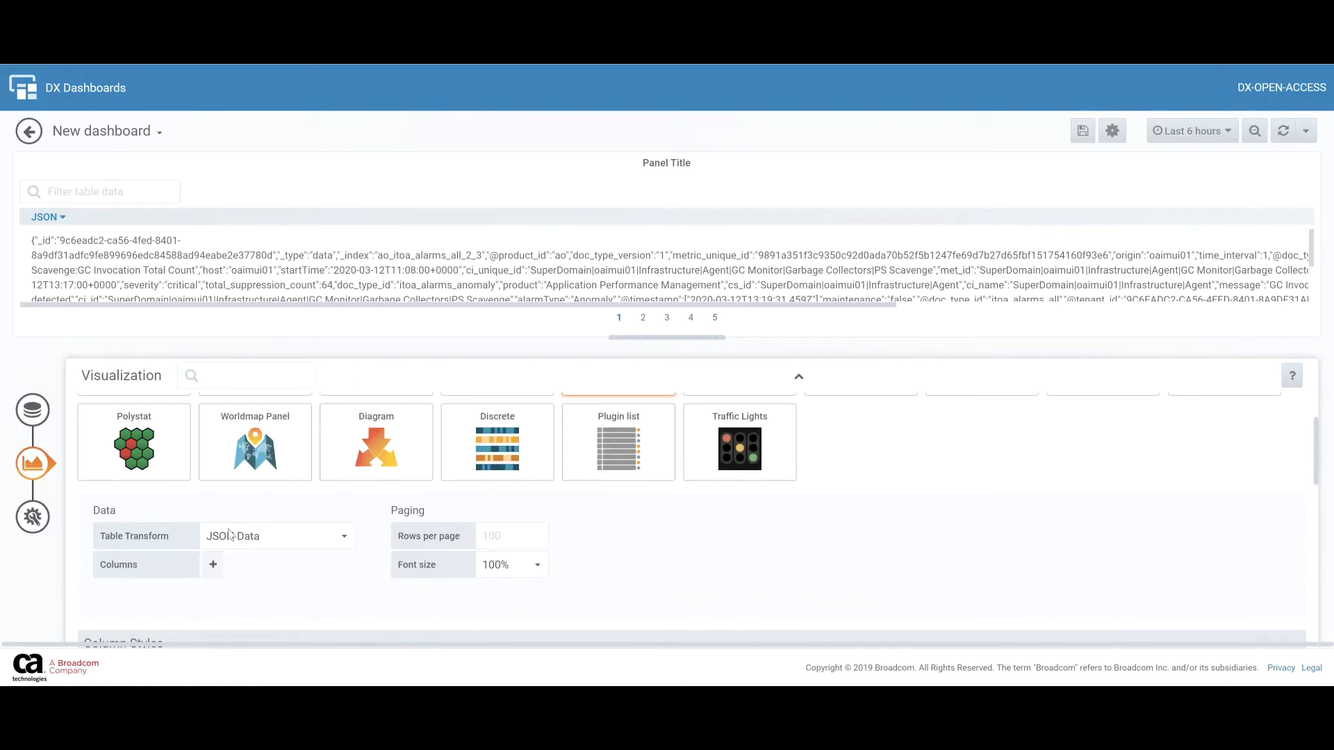
left_click(220, 570)
scroll(276, 560, "down", 3)
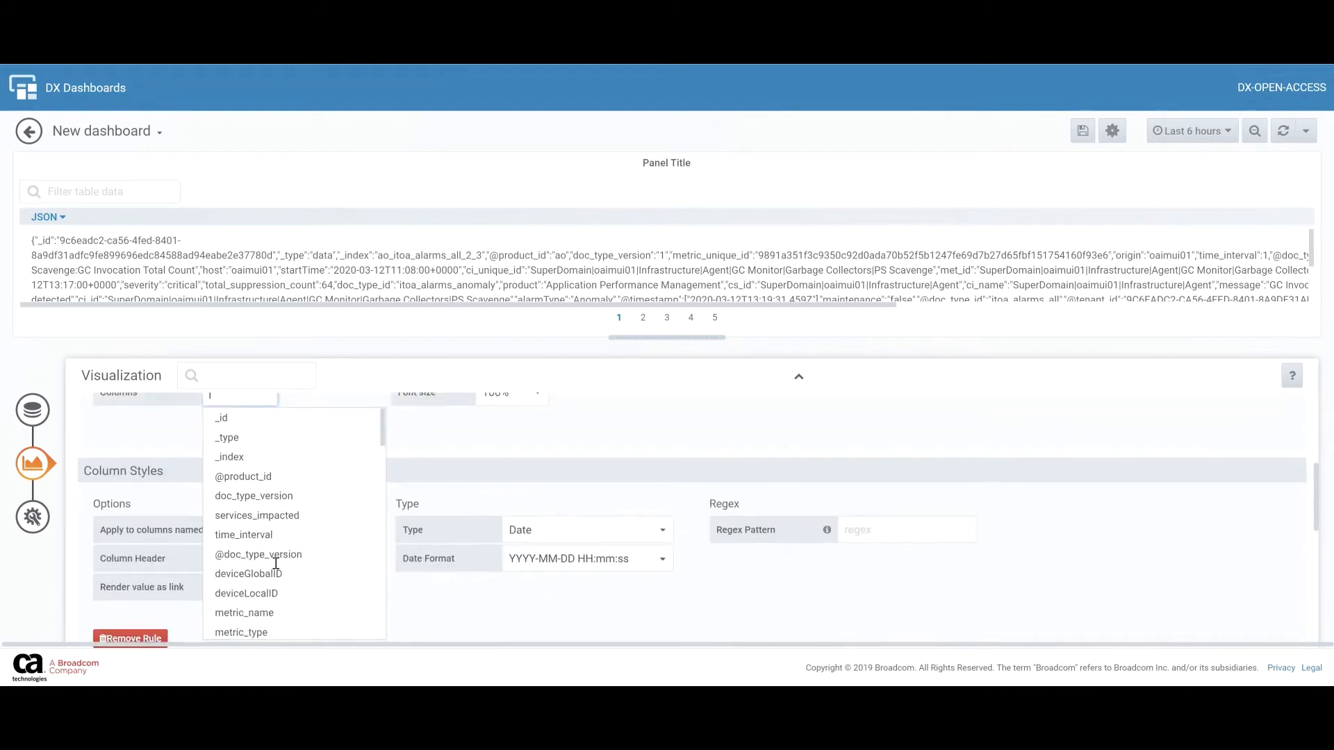
type("time")
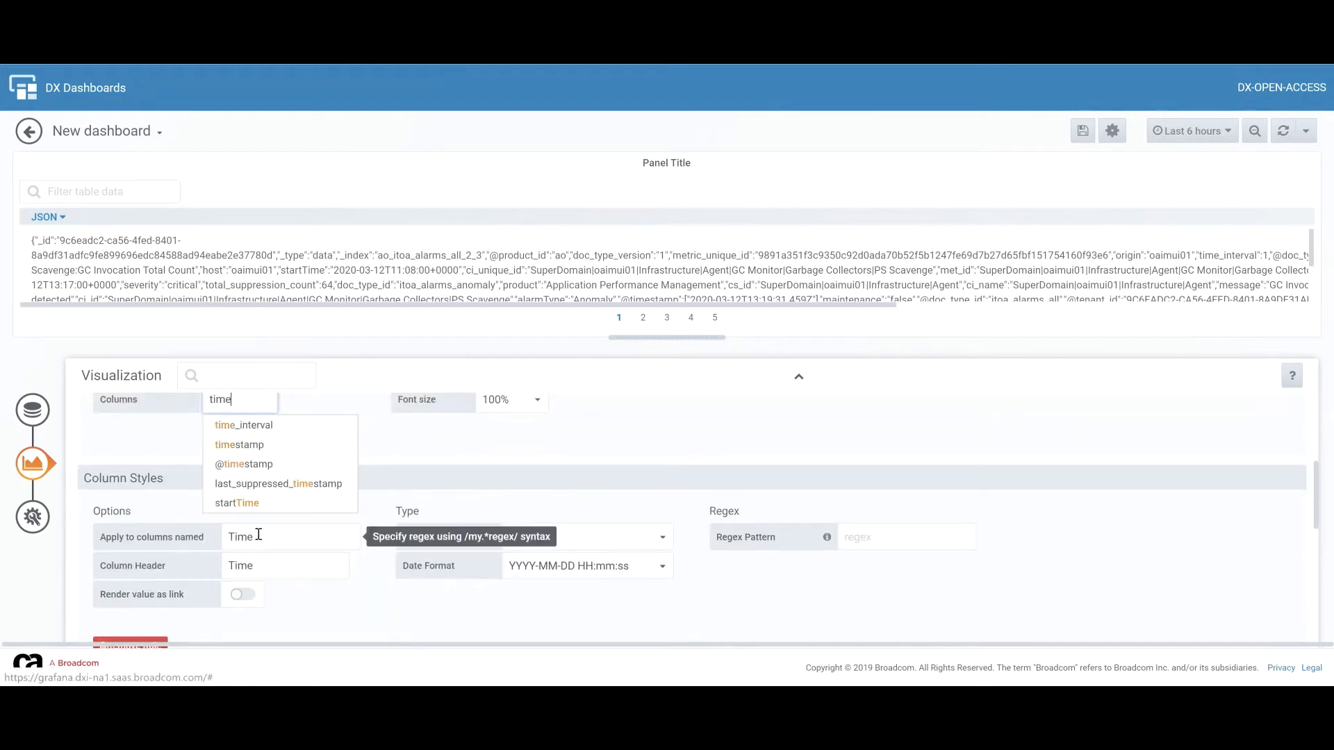
left_click(250, 451)
scroll(257, 479, "up", 2)
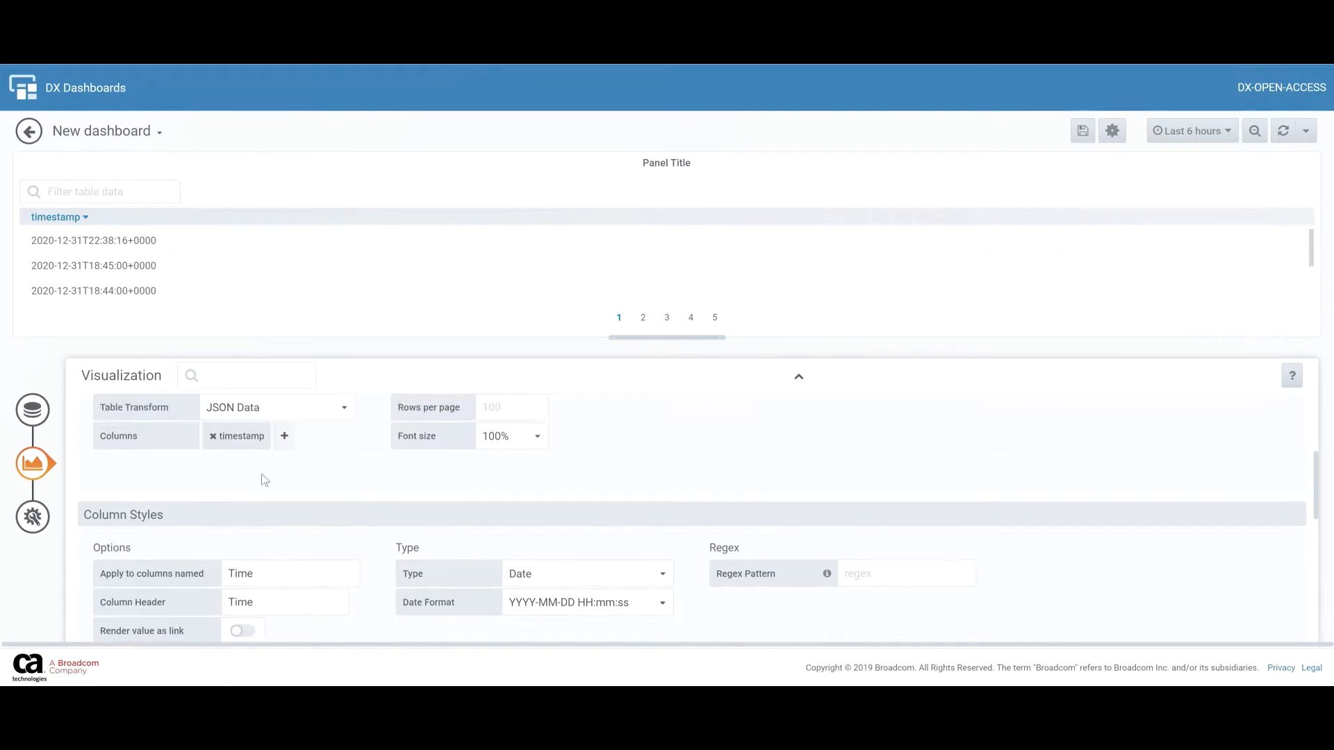
Add the product and message fields as table columns.
left_click(283, 485)
type("prod")
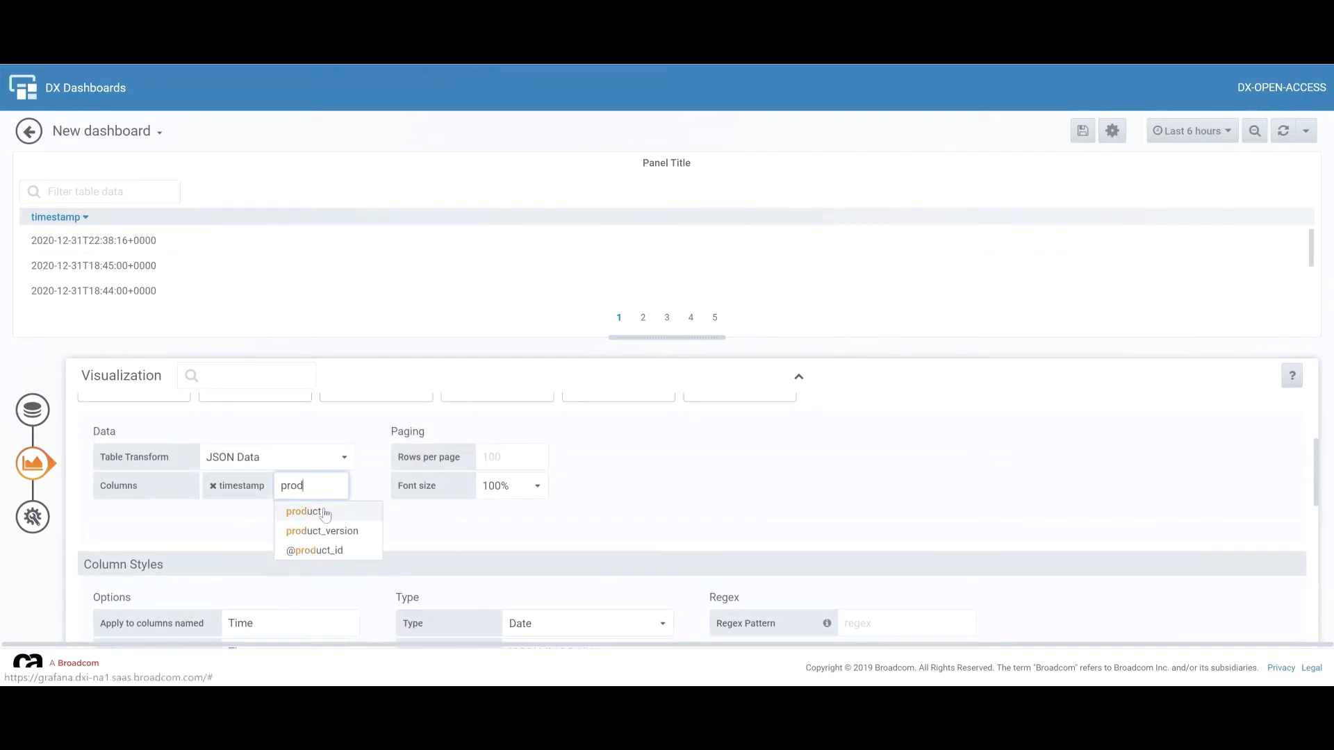
left_click(324, 512)
type("mess")
left_click(375, 512)
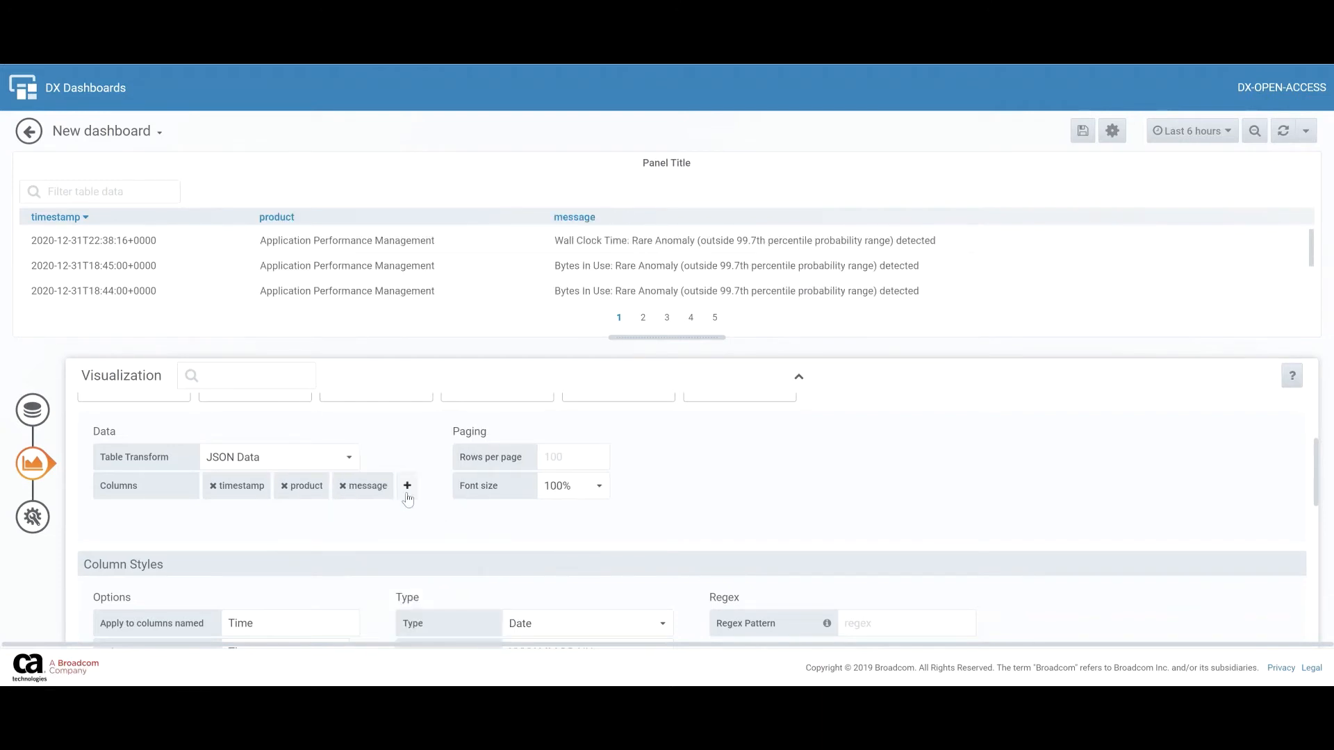
Add the severity and host fields as table columns.
left_click(407, 492)
type("sever")
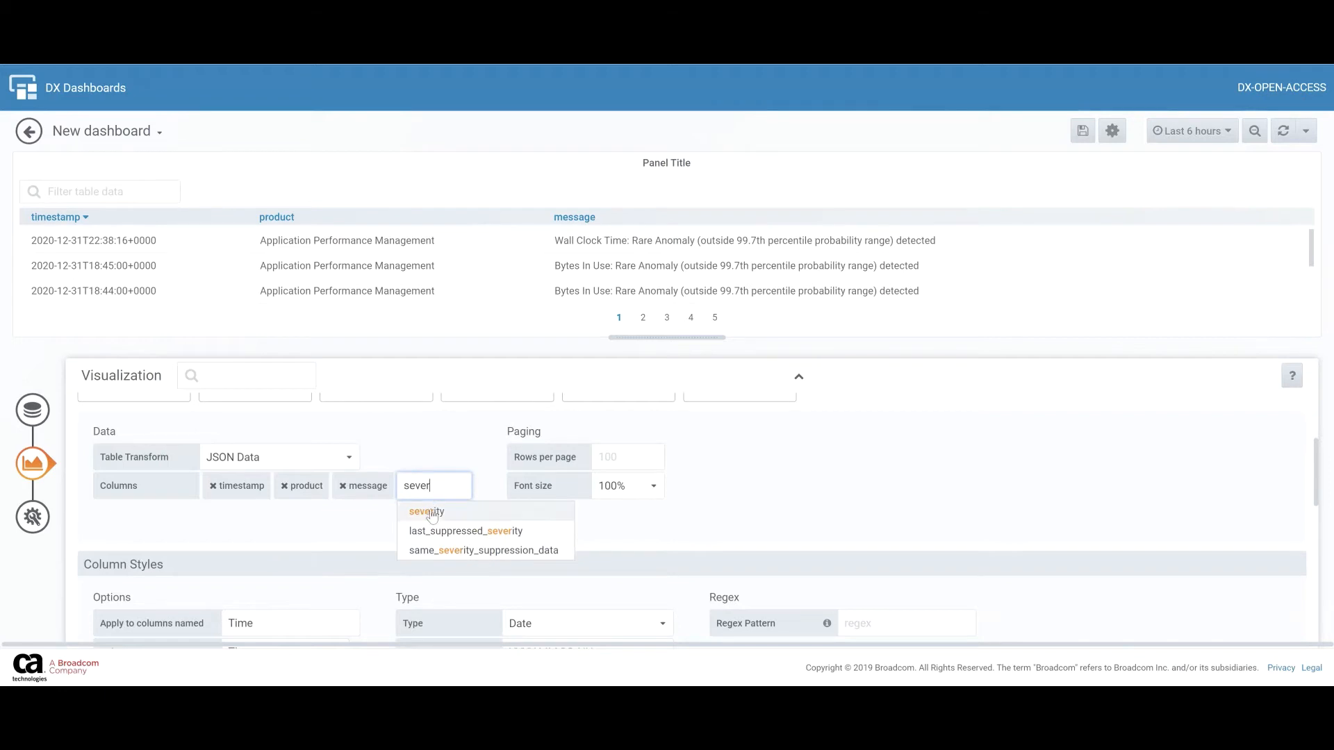
left_click(425, 511)
left_click(464, 486)
type("host")
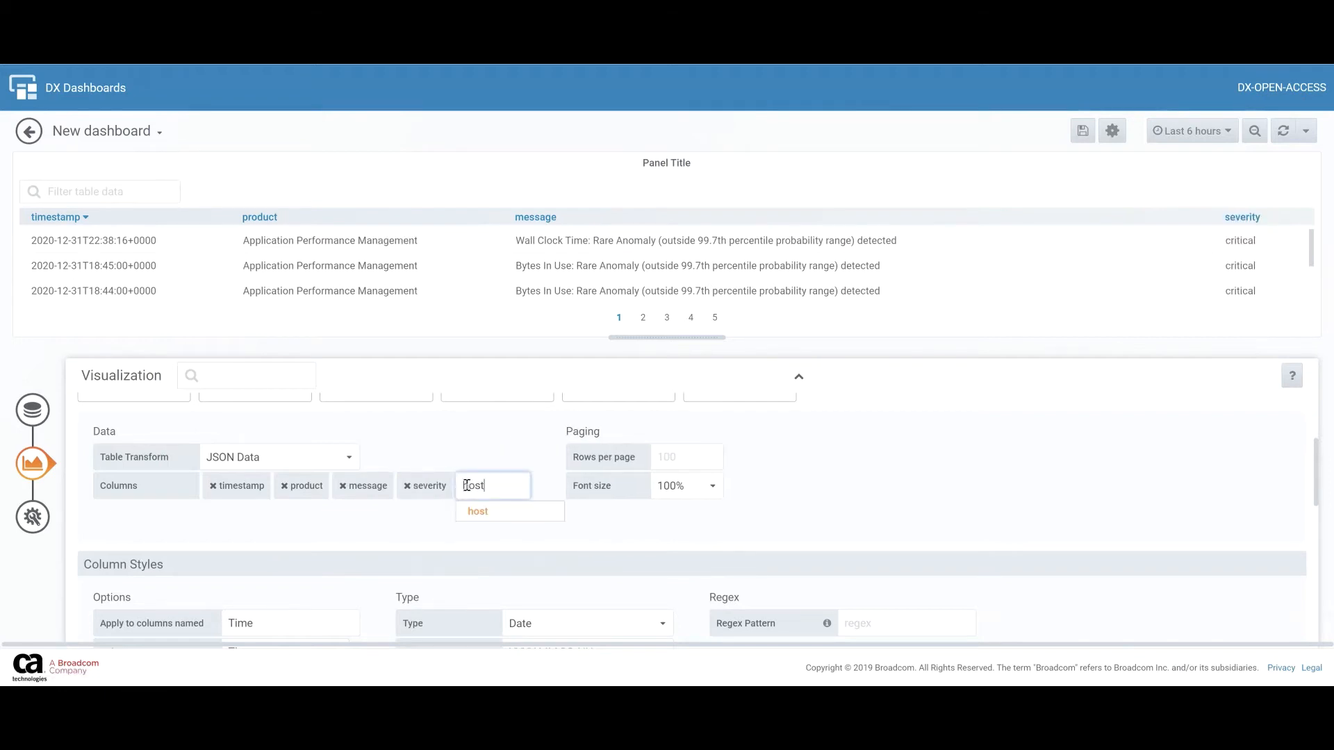
left_click(497, 512)
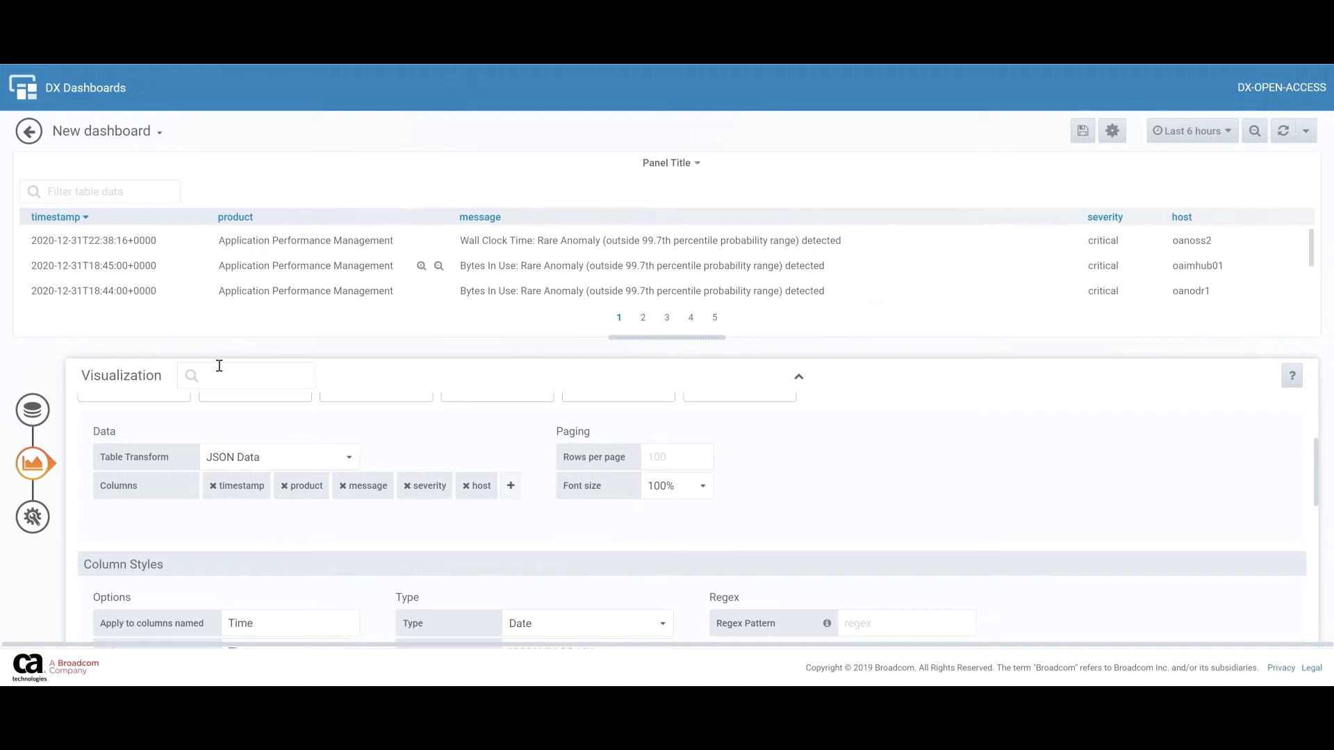
Title the table panel "Alarm Table" in its general settings.
left_click(34, 517)
left_click_drag(232, 433, 67, 432)
type("Aal")
type("rm Table")
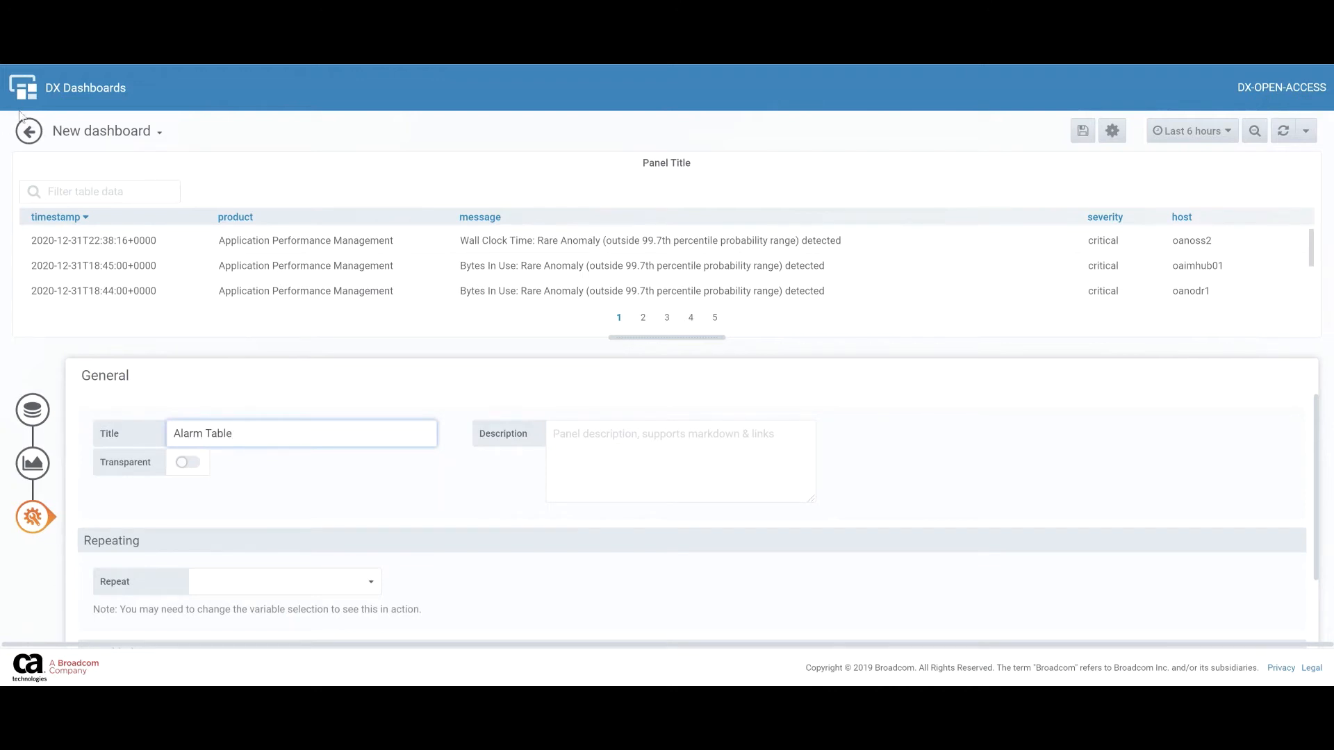
Return to the dashboard and widen the Alarm Table panel to span the full dashboard width.
left_click(27, 130)
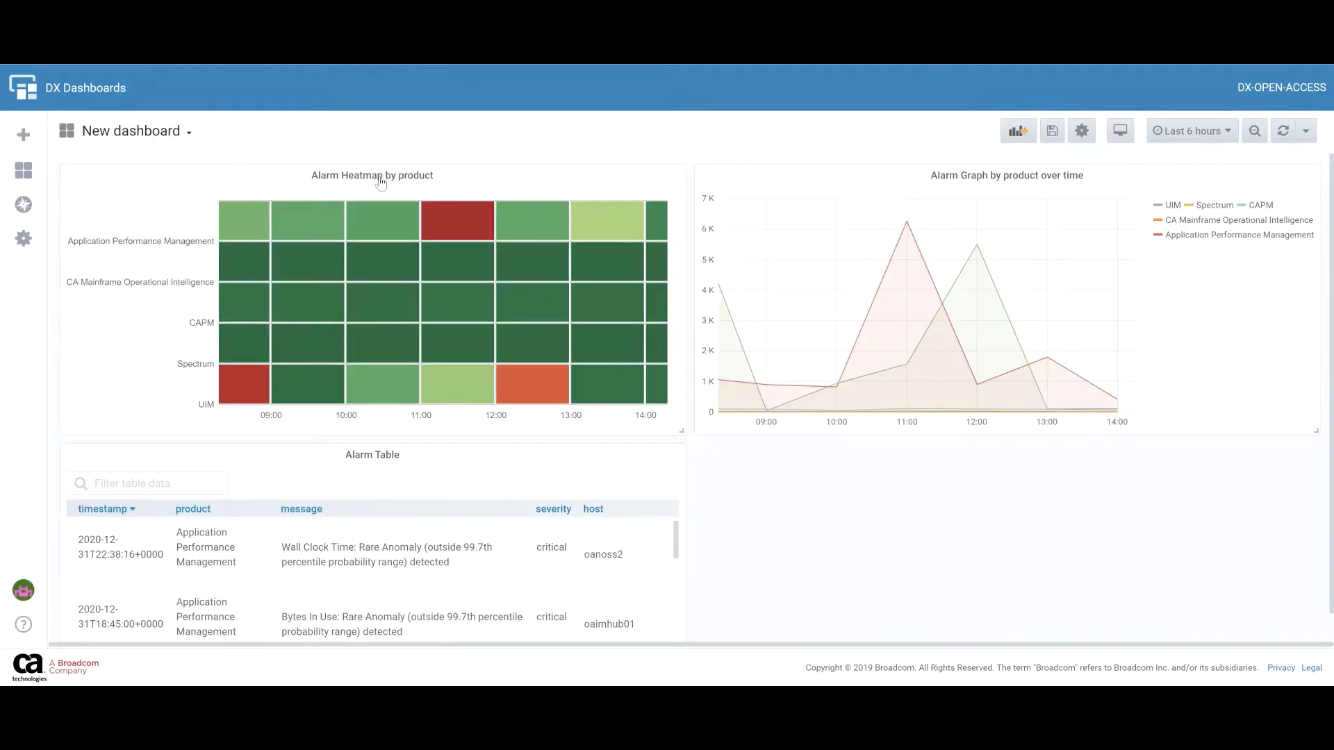
scroll(694, 562, "down", 1)
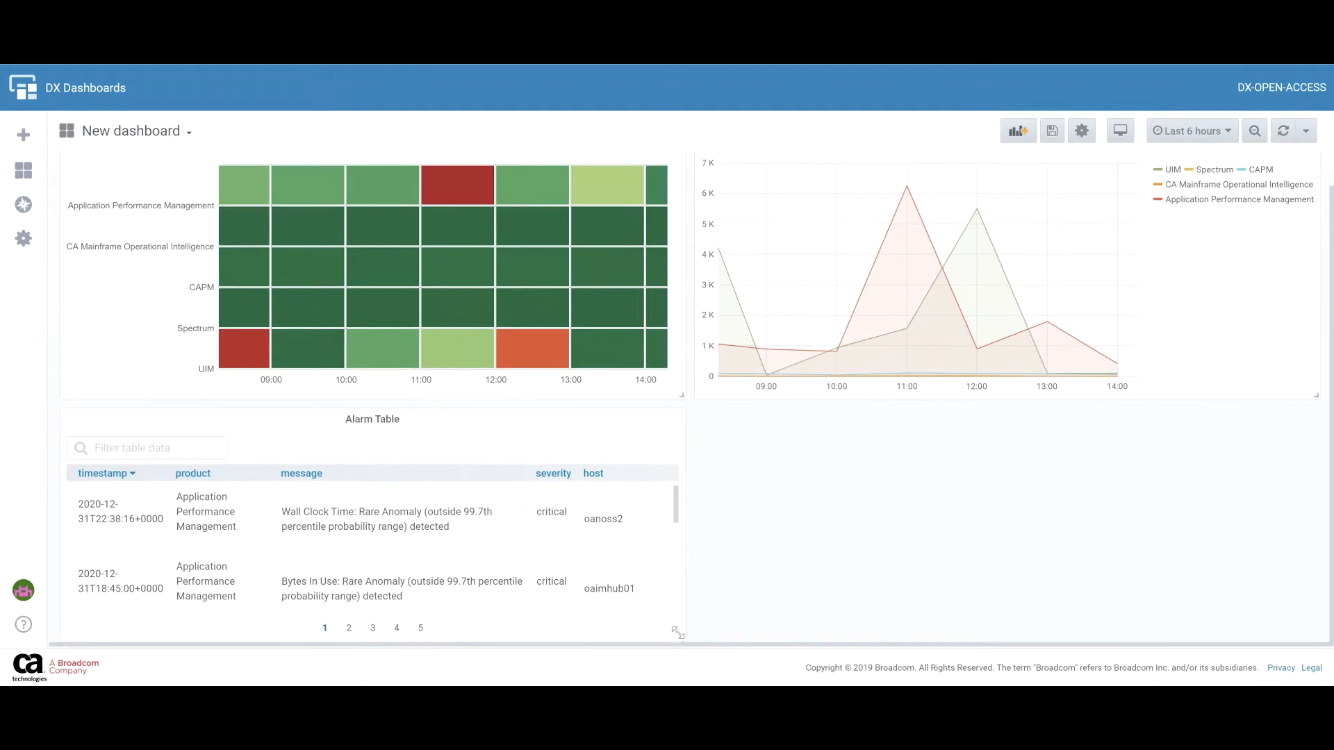
left_click_drag(678, 635, 1297, 629)
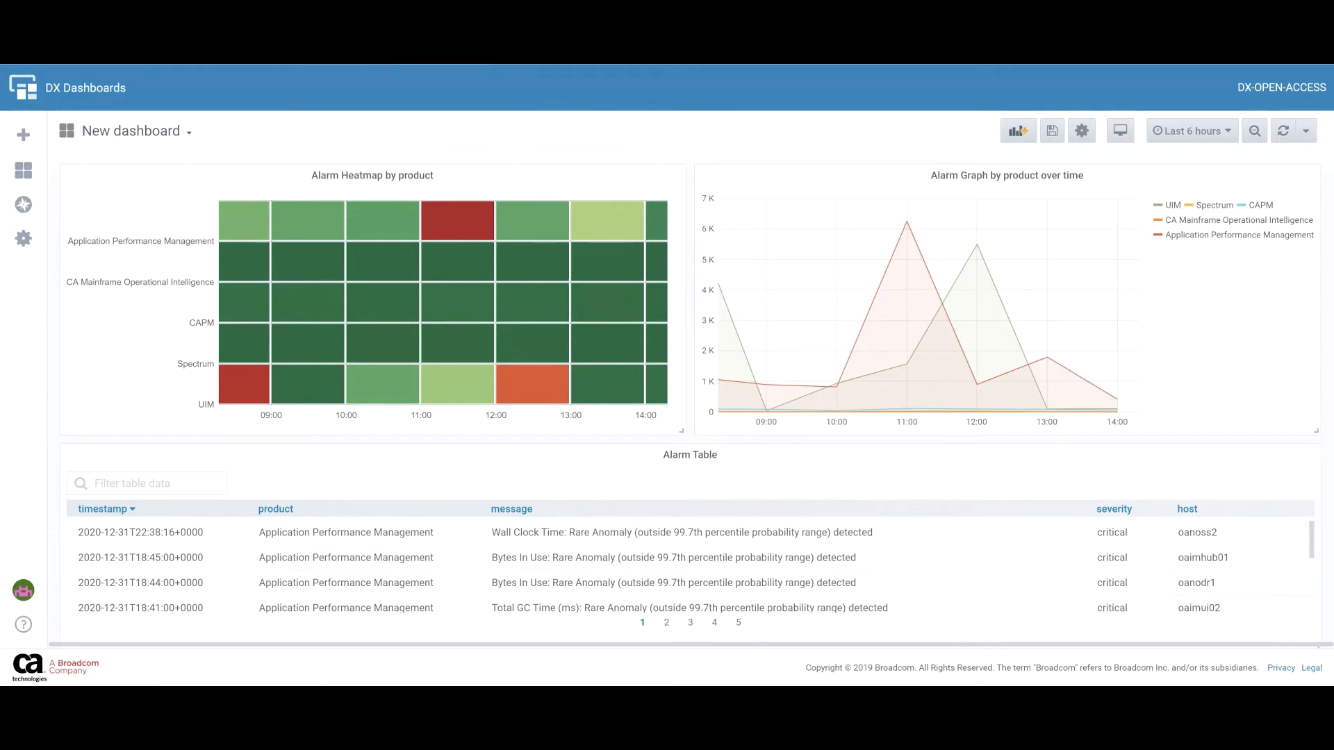
Save the dashboard as "Alarm Test Dashboard" in the General folder.
left_click(1051, 130)
key("ctrl+a")
type("Alarm Test Da")
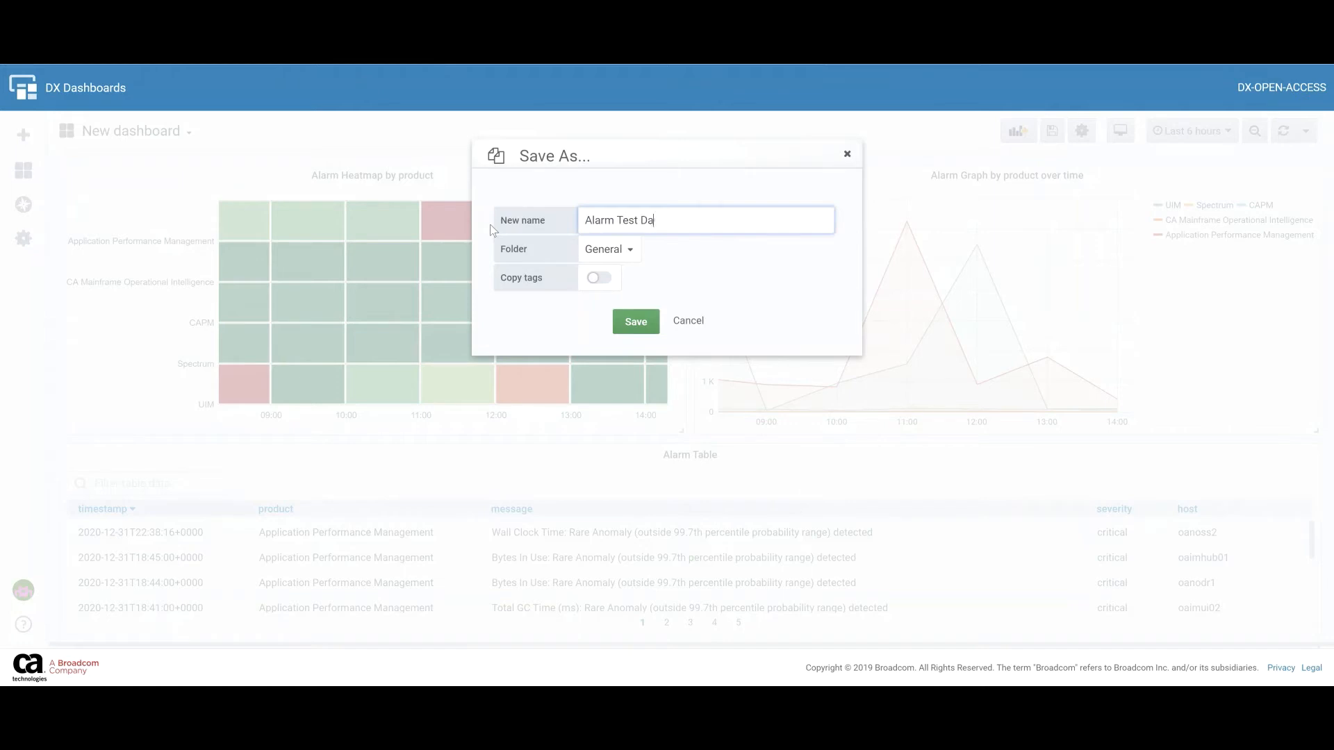
type("shboard")
left_click(617, 251)
left_click(728, 258)
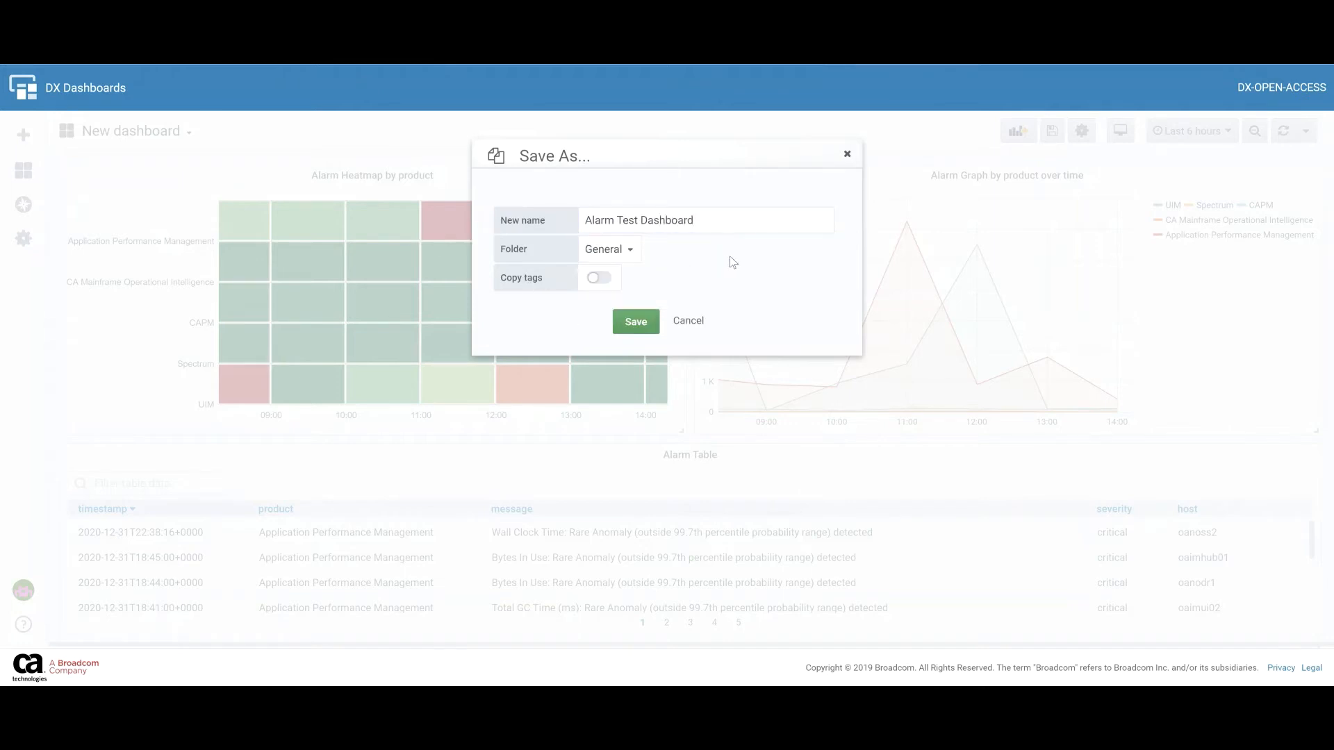
left_click(646, 323)
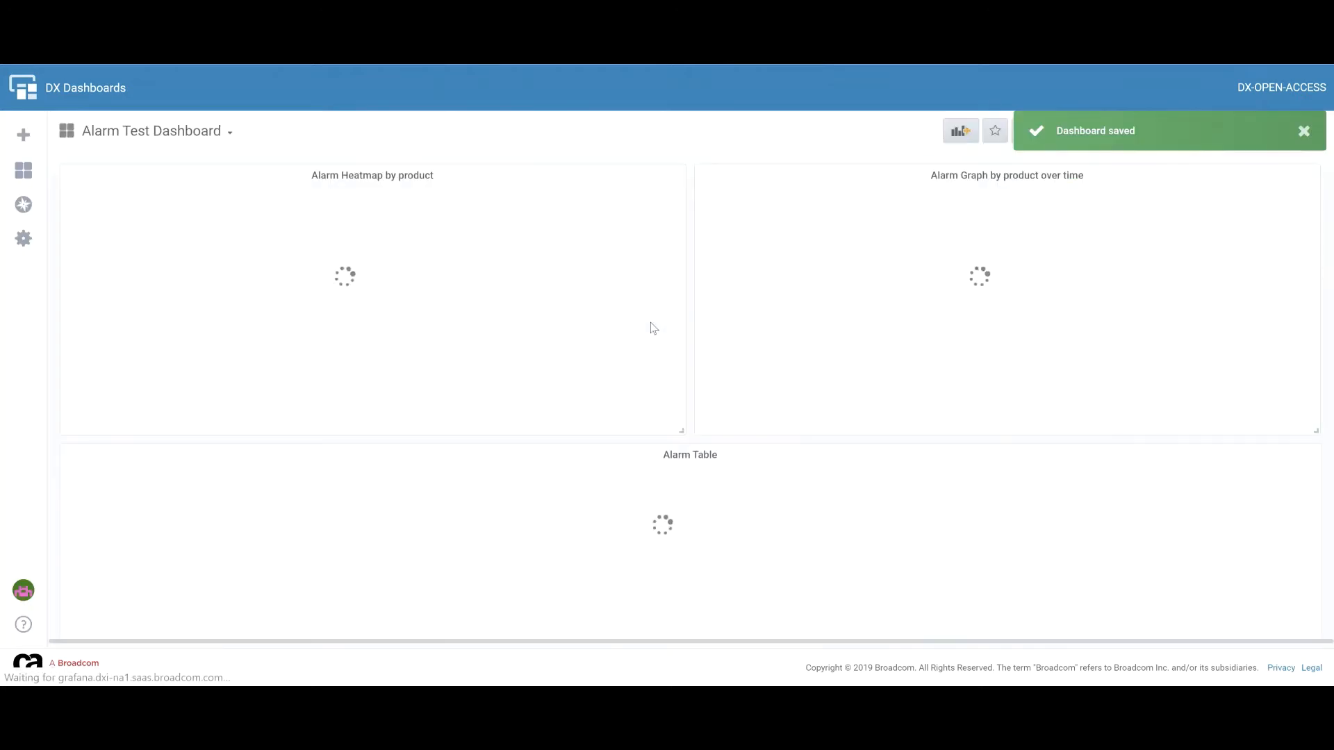
left_click(436, 182)
mouse_move(418, 297)
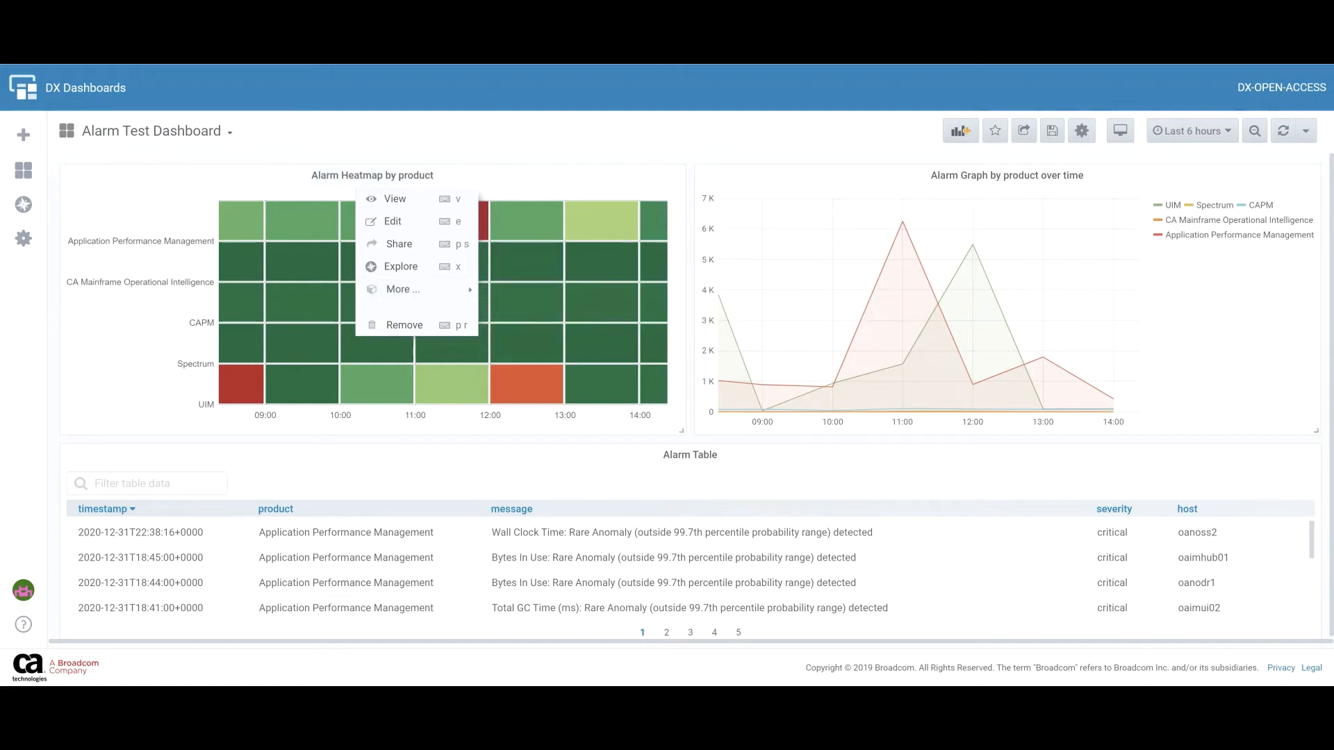
left_click(596, 137)
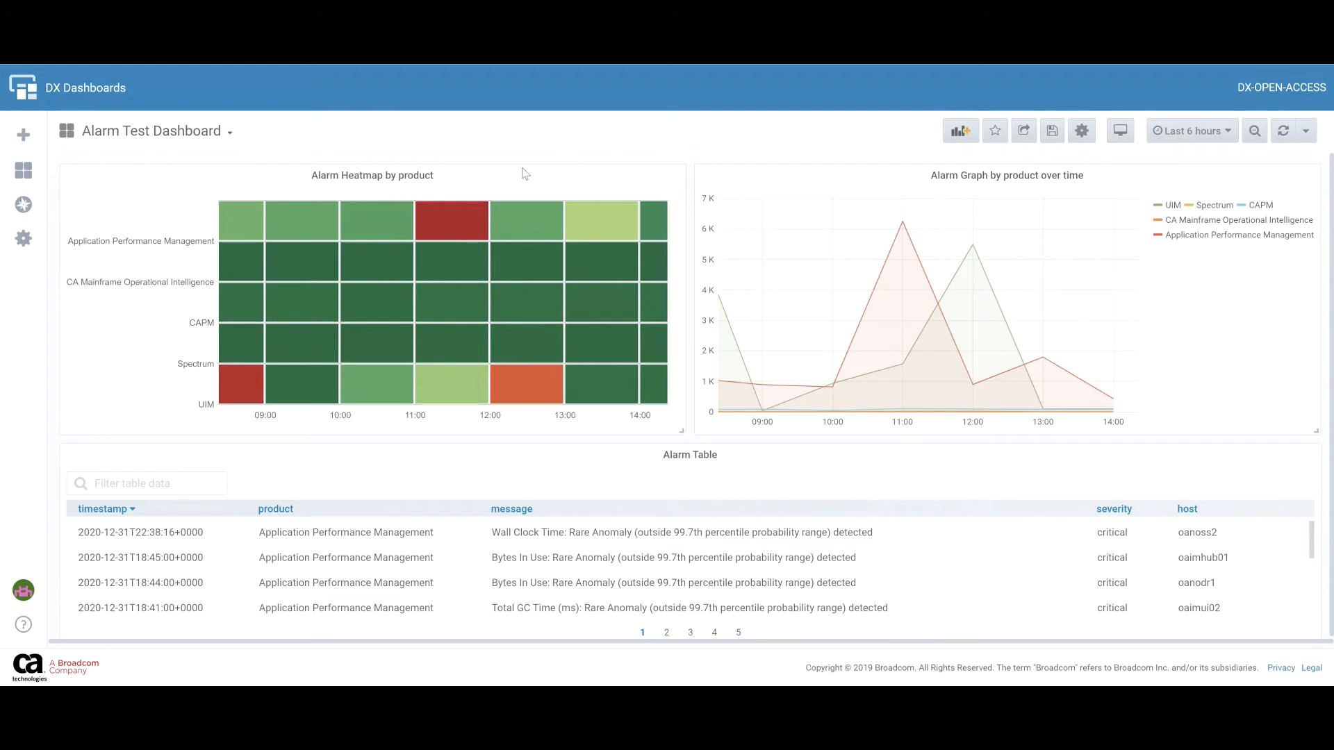
Create a new dashboard with a query panel titled "Service Health".
mouse_move(19, 141)
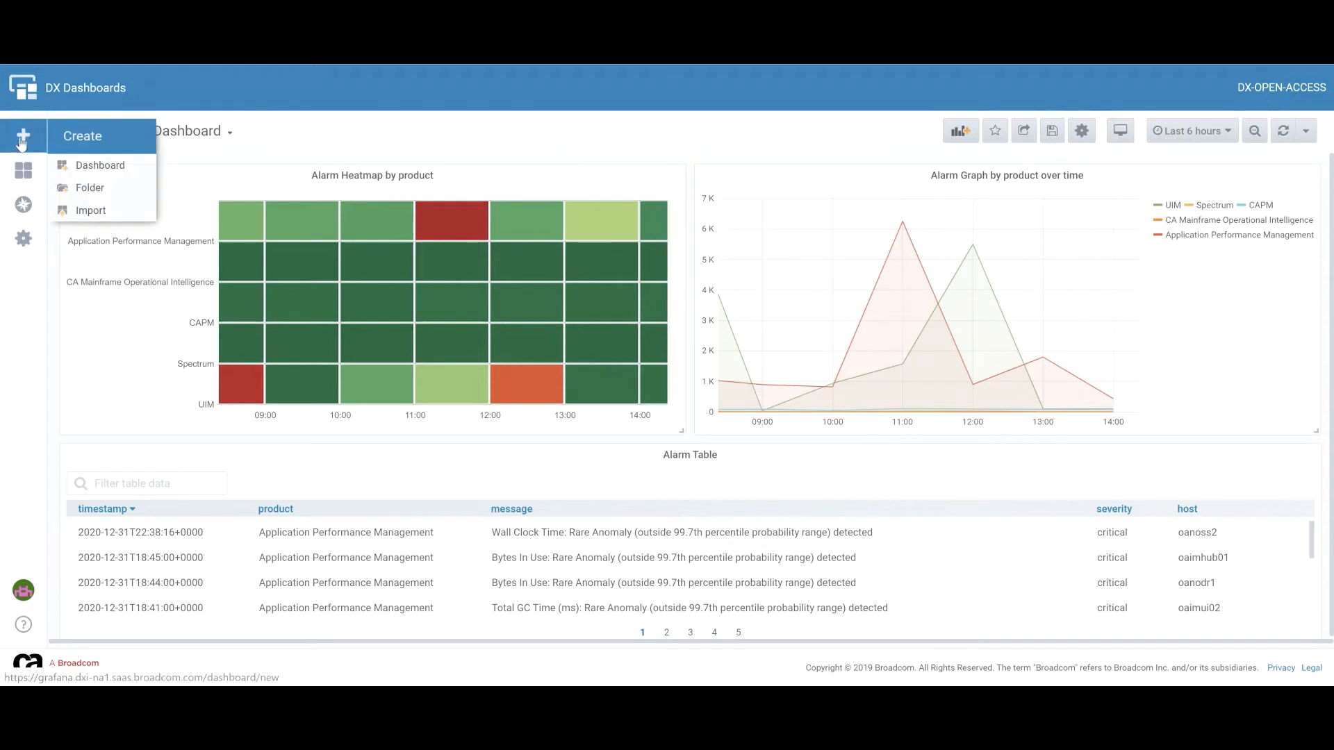
left_click(104, 166)
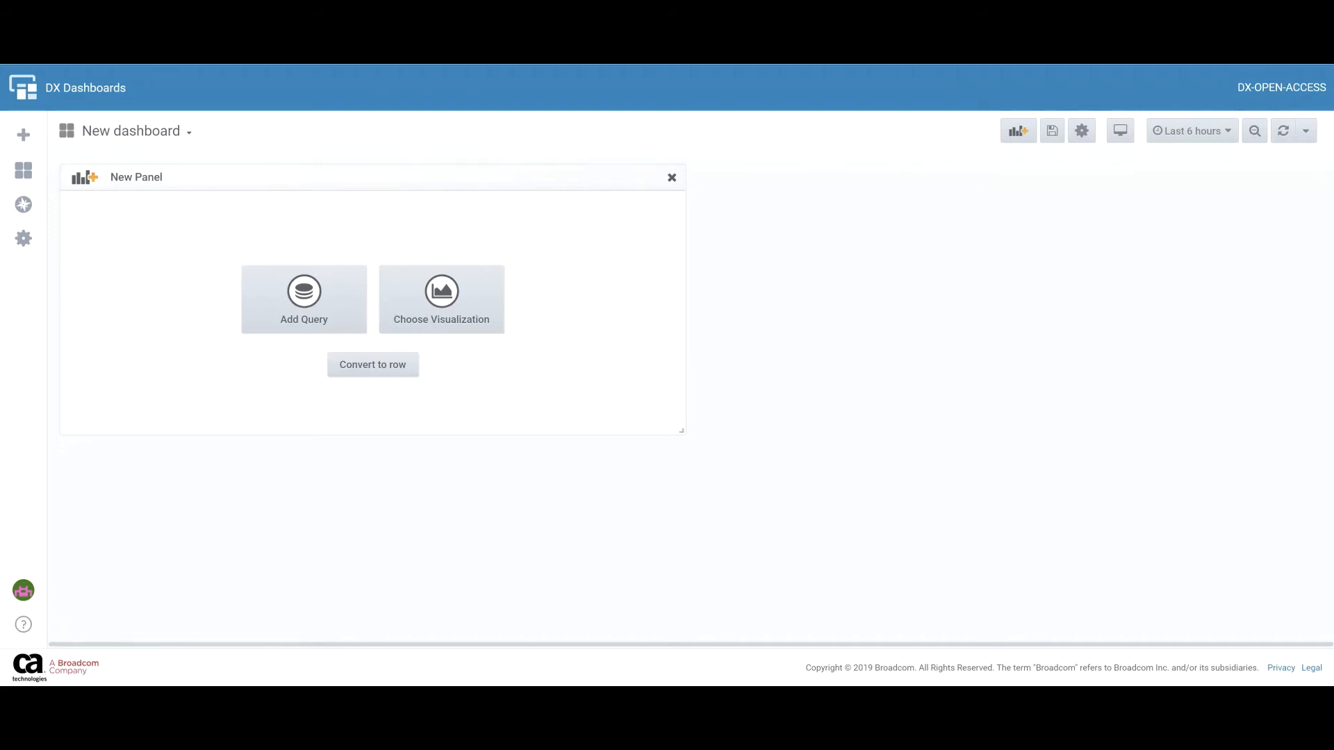
left_click(305, 314)
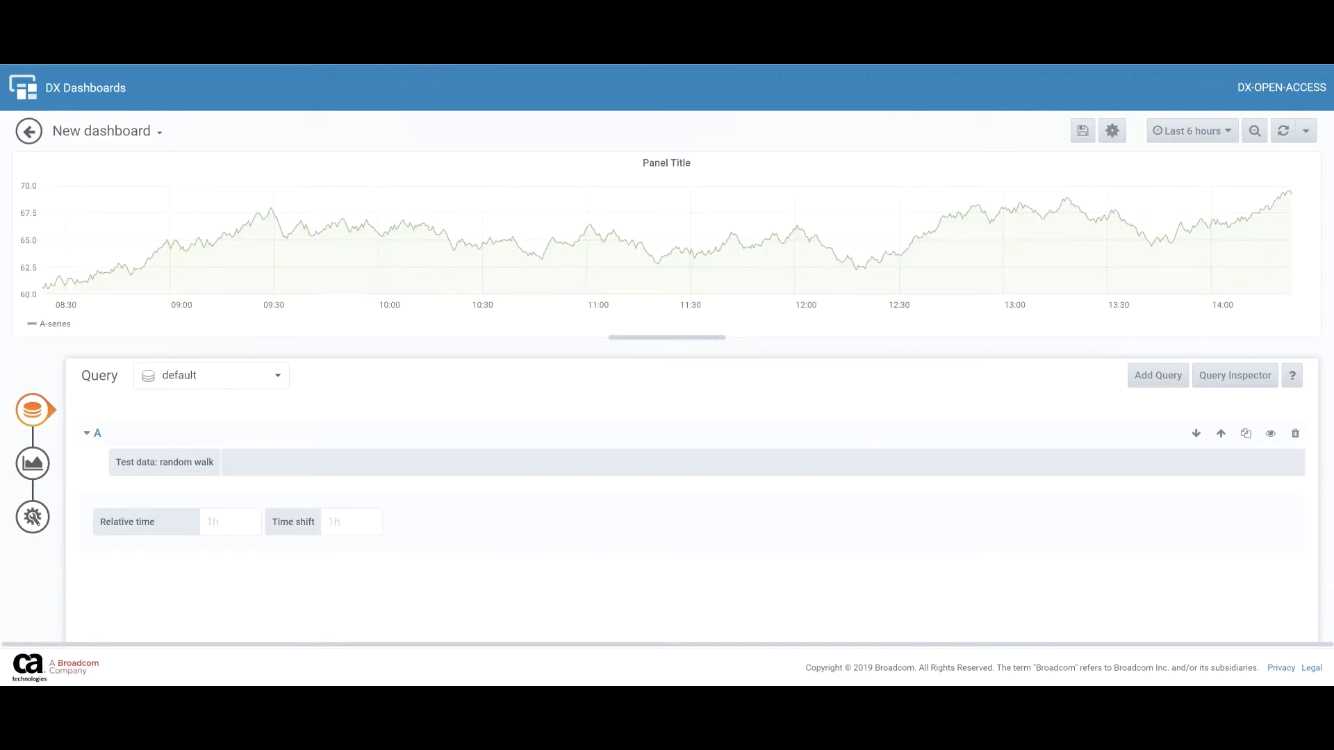
left_click(33, 517)
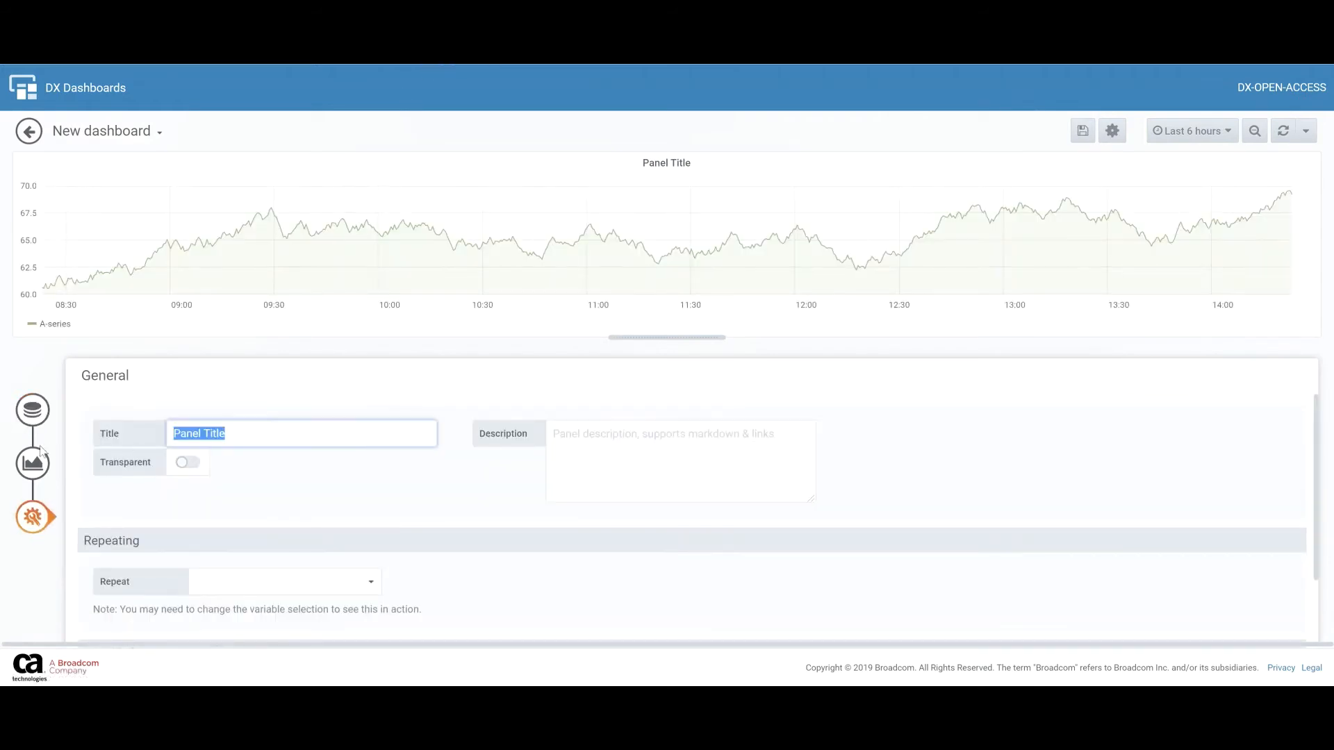
type("Service Health")
Set the Service Health panel's query data source to AIOps_Metadata.
left_click(43, 417)
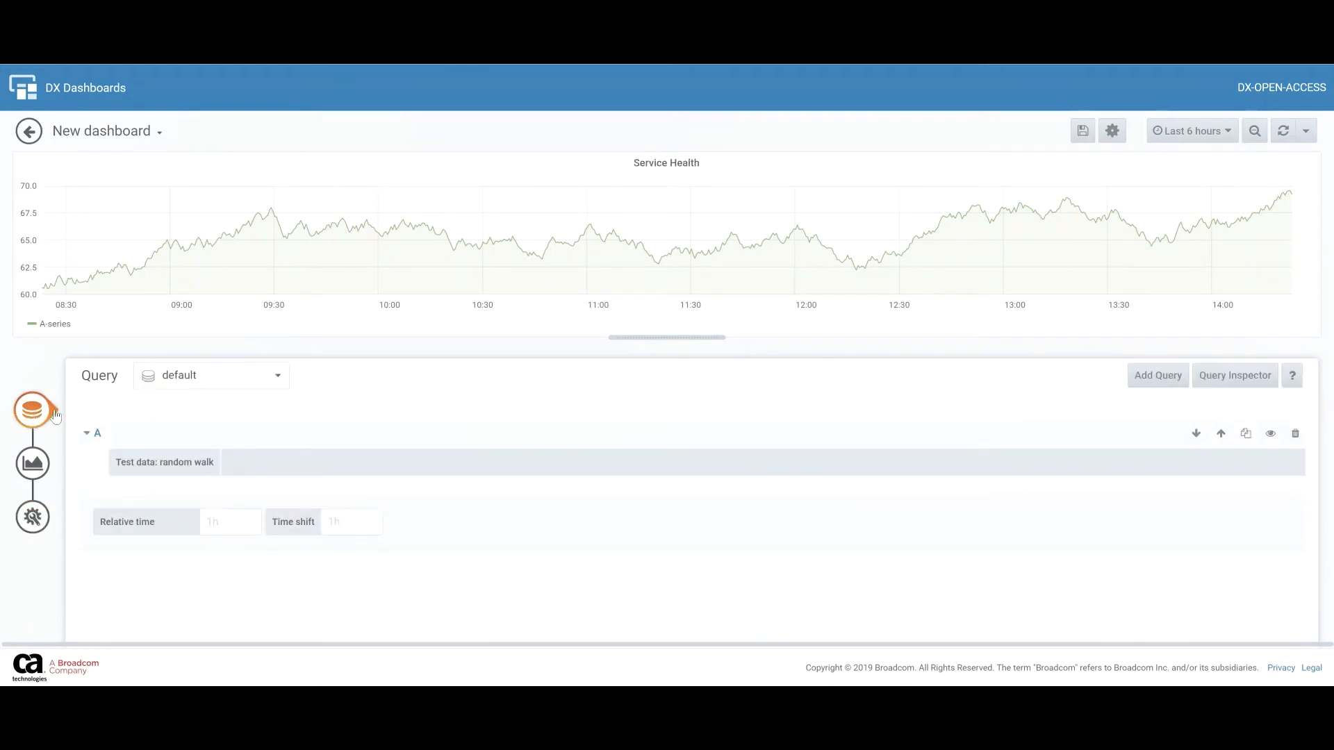
left_click(223, 382)
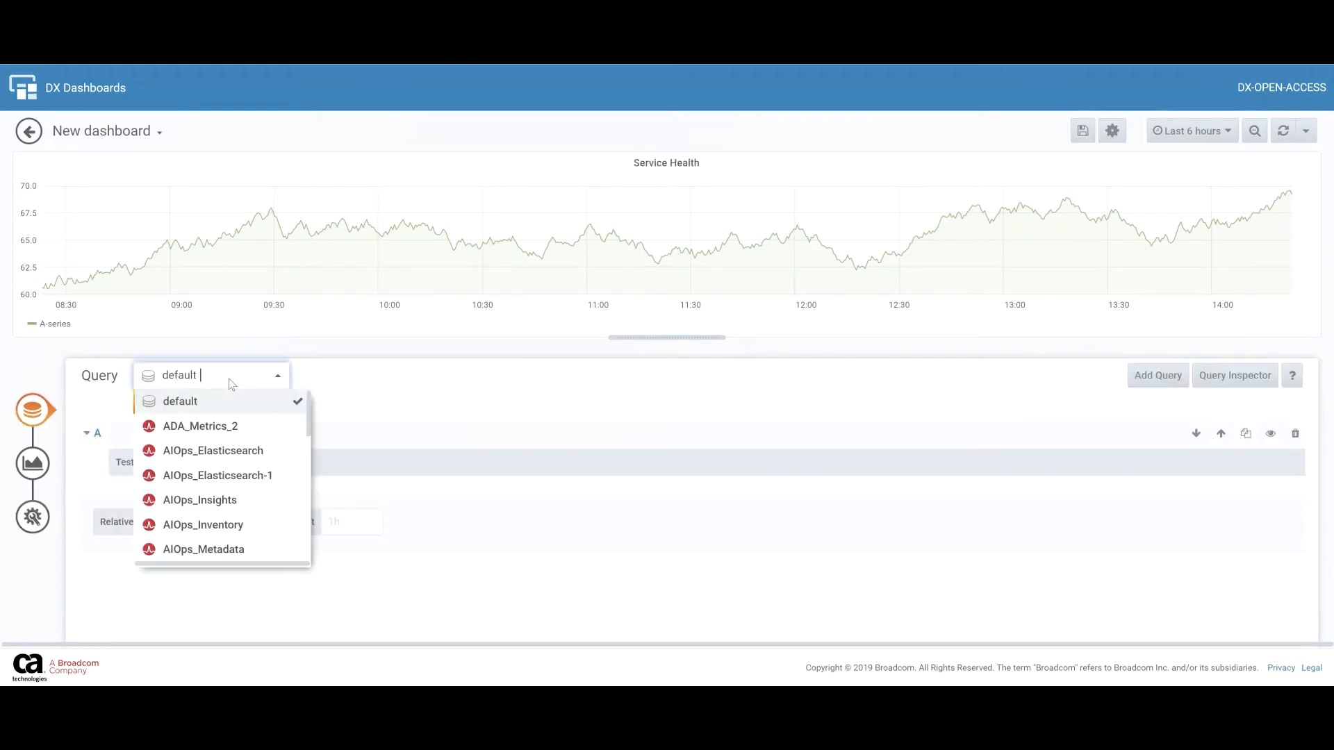
left_click(239, 549)
Set the query's primary index to ao_itoa_metrics_service_sa_1.
left_click(280, 462)
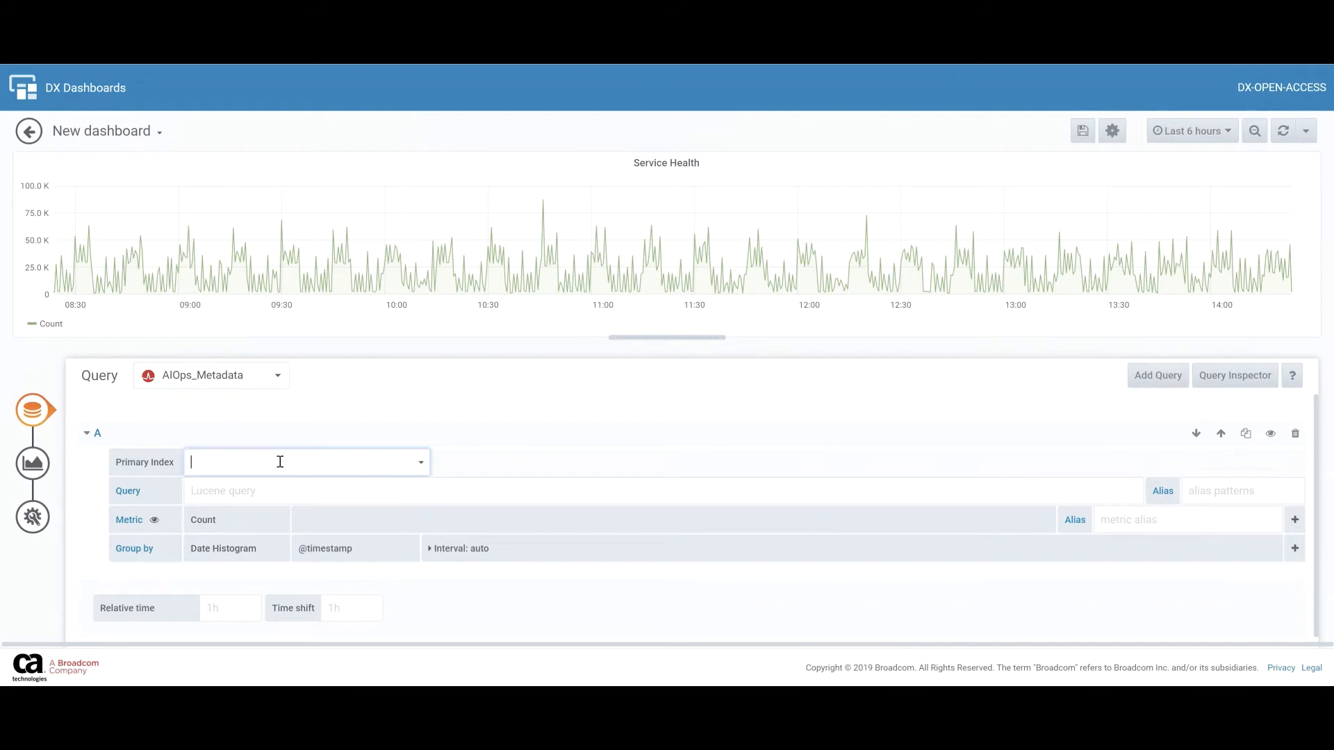
type("metrics")
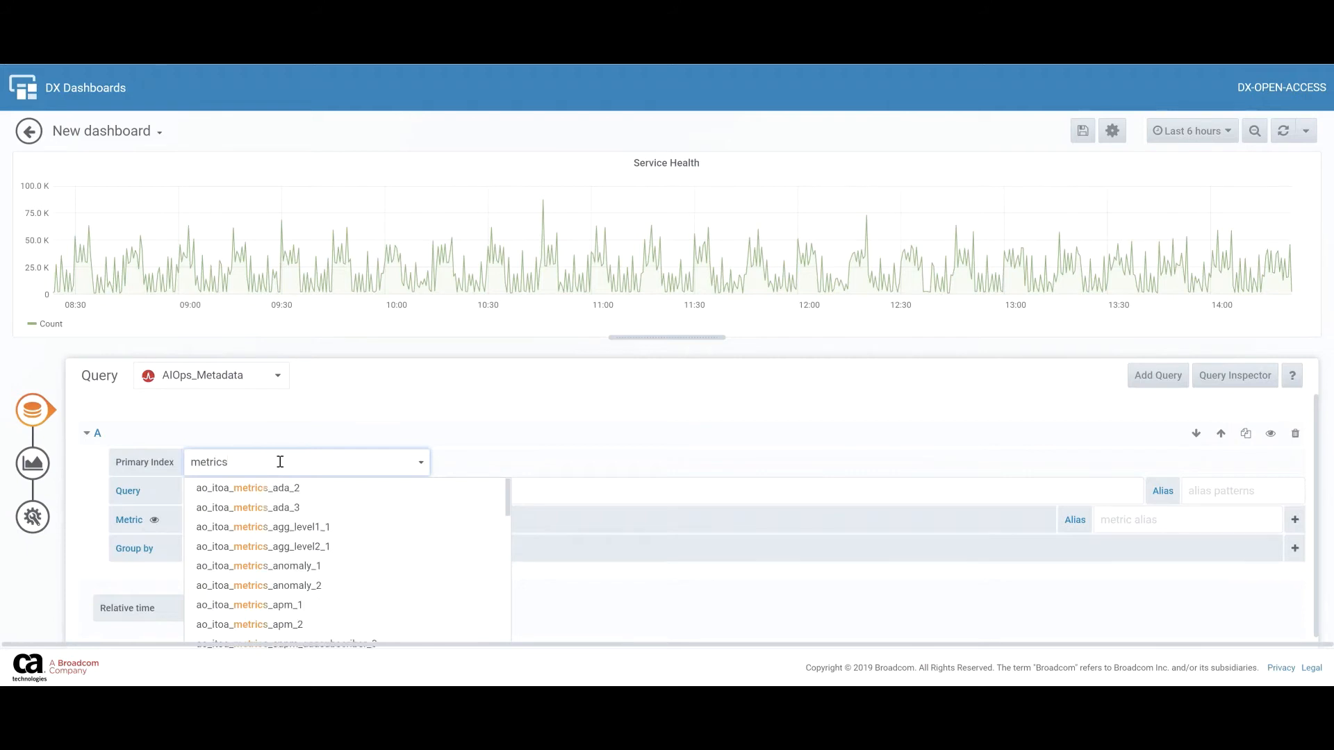
scroll(312, 541, "up", 3)
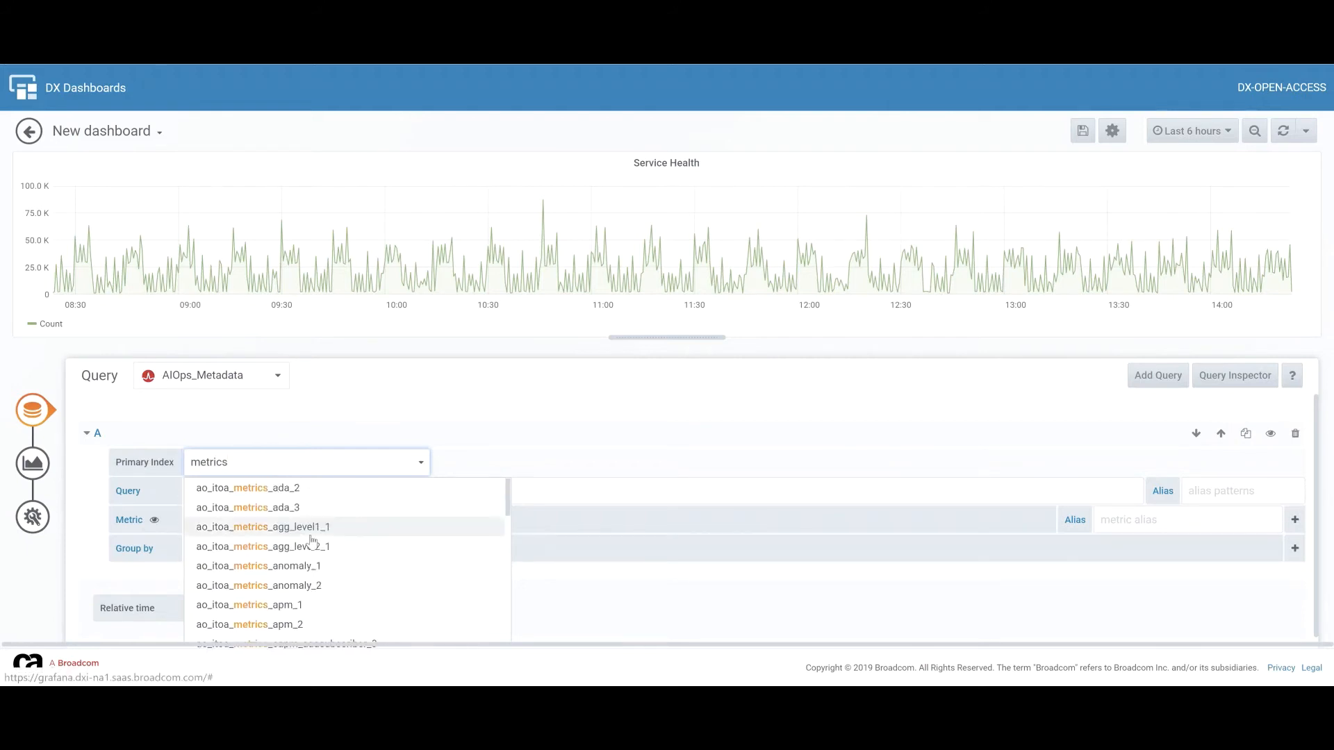
scroll(312, 541, "down", 5)
scroll(312, 541, "up", 5)
scroll(312, 541, "down", 5)
scroll(312, 542, "down", 3)
type("_s")
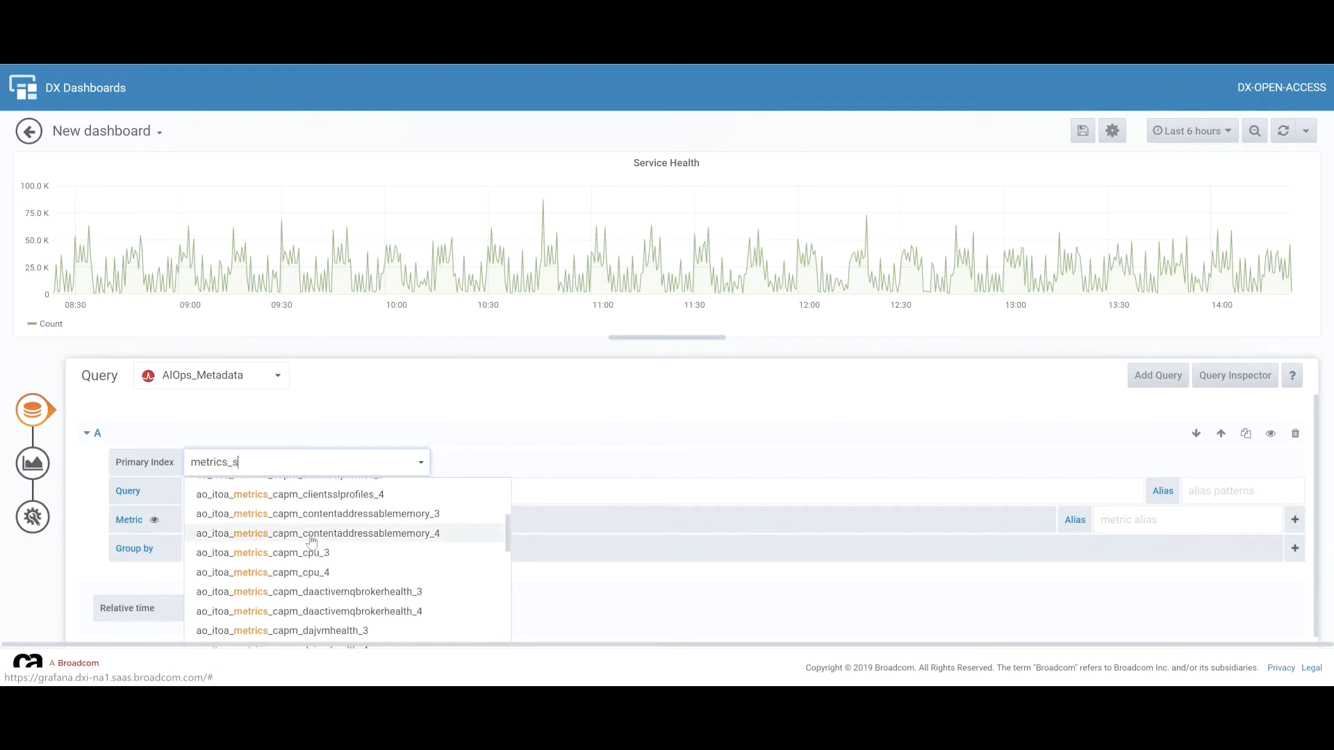
type("e")
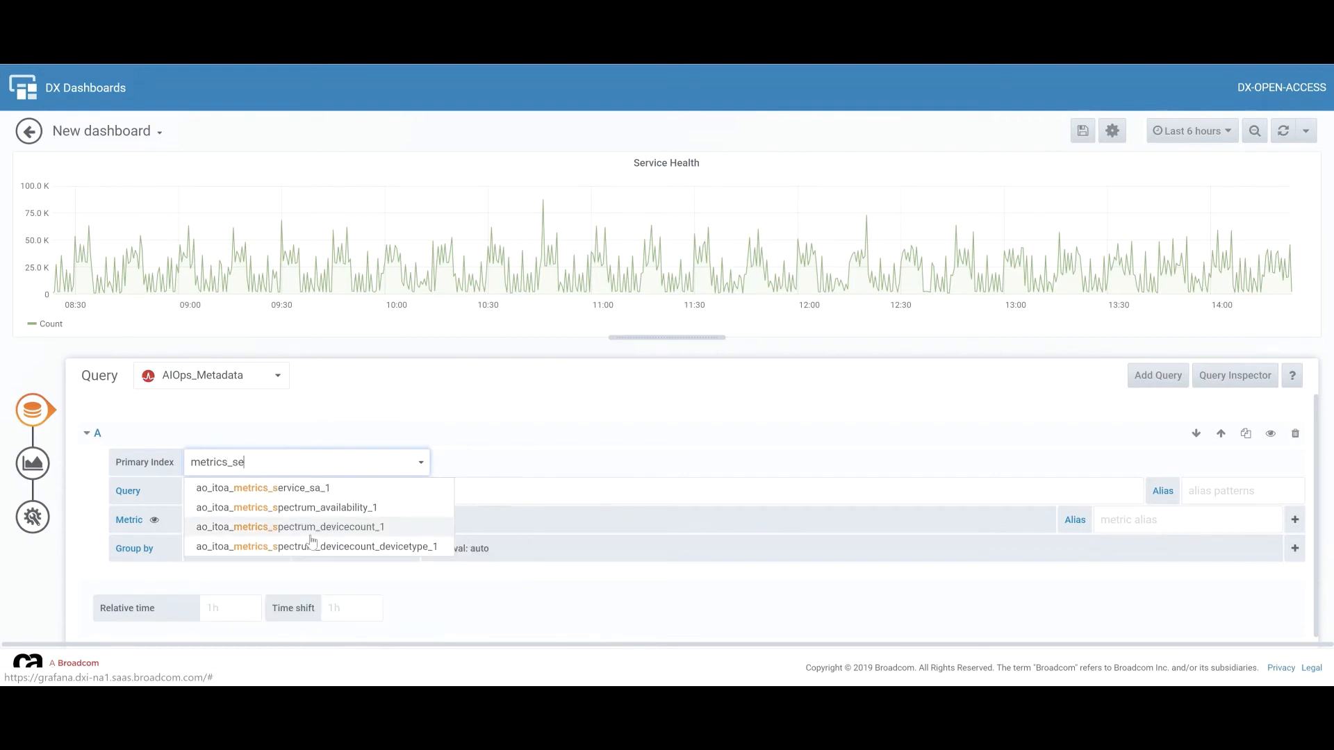
left_click(319, 489)
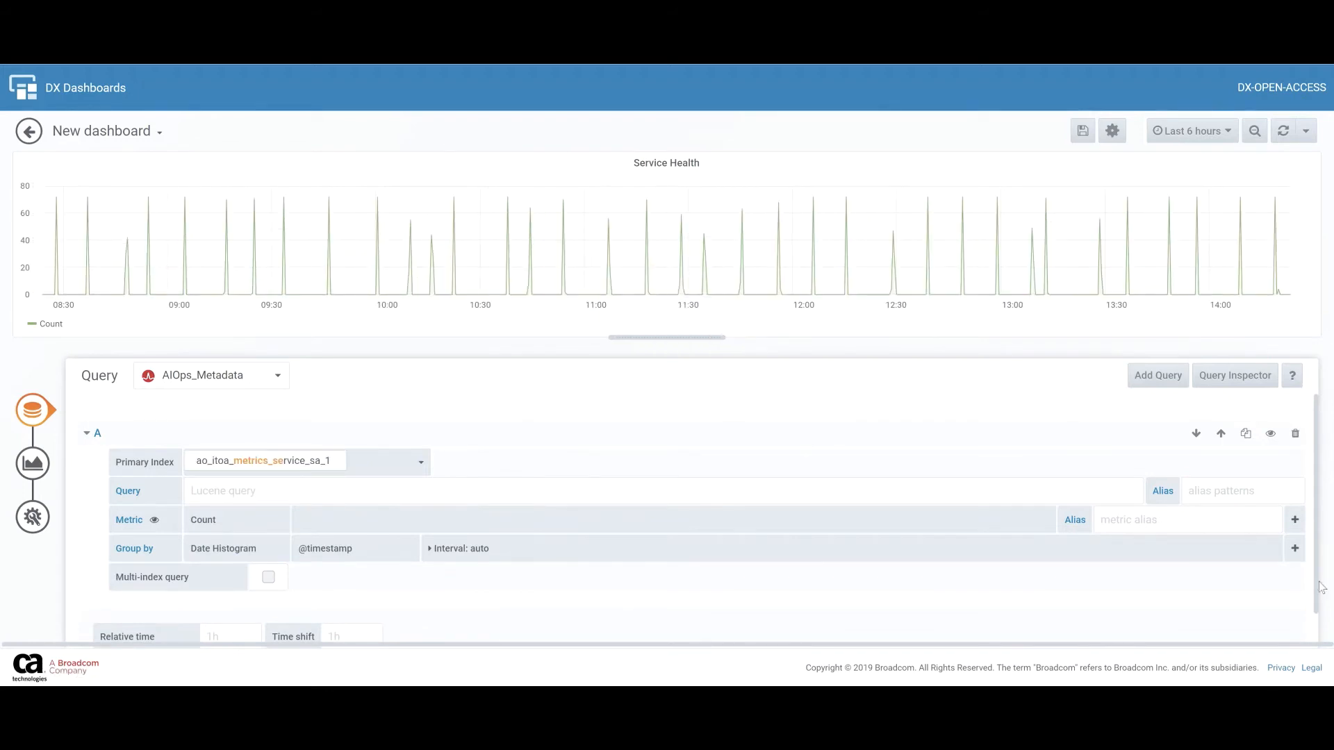
Group the query by service_name terms before the date histogram and set the metric to the average of details.service_health.
left_click(1295, 549)
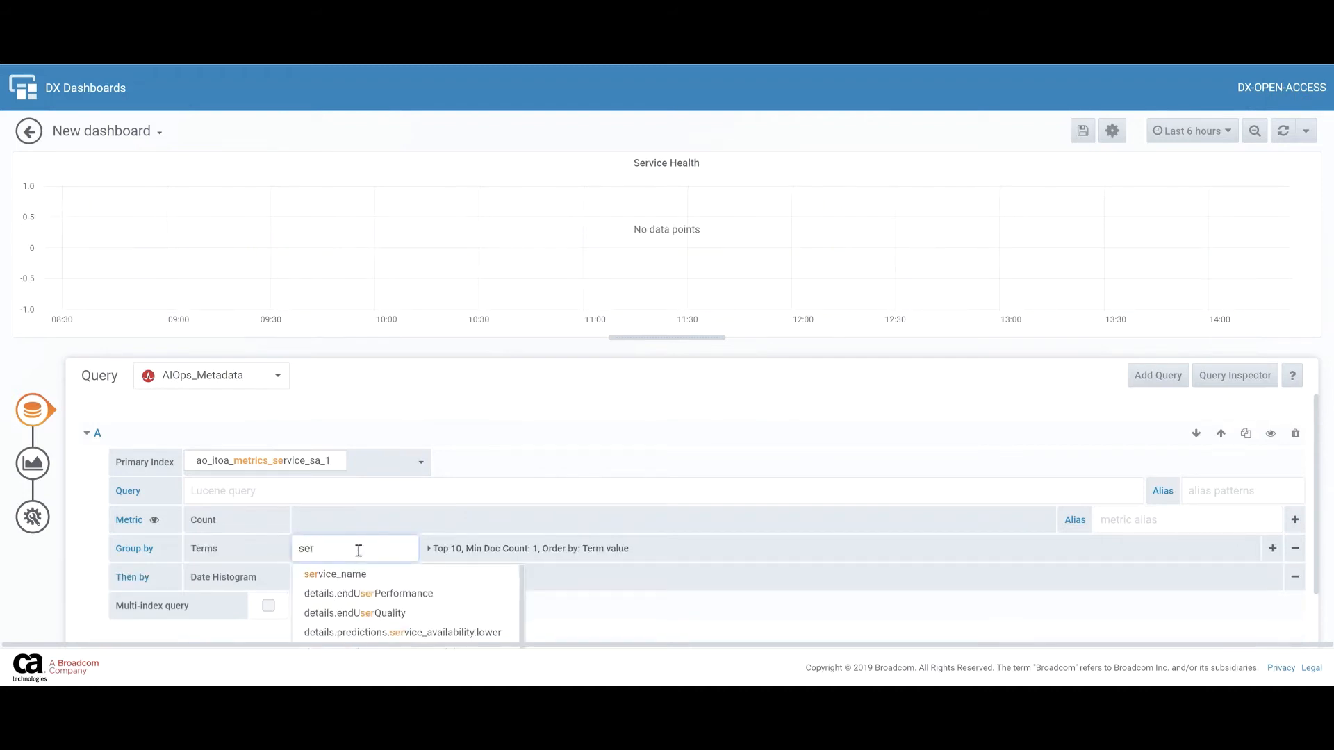
left_click(346, 574)
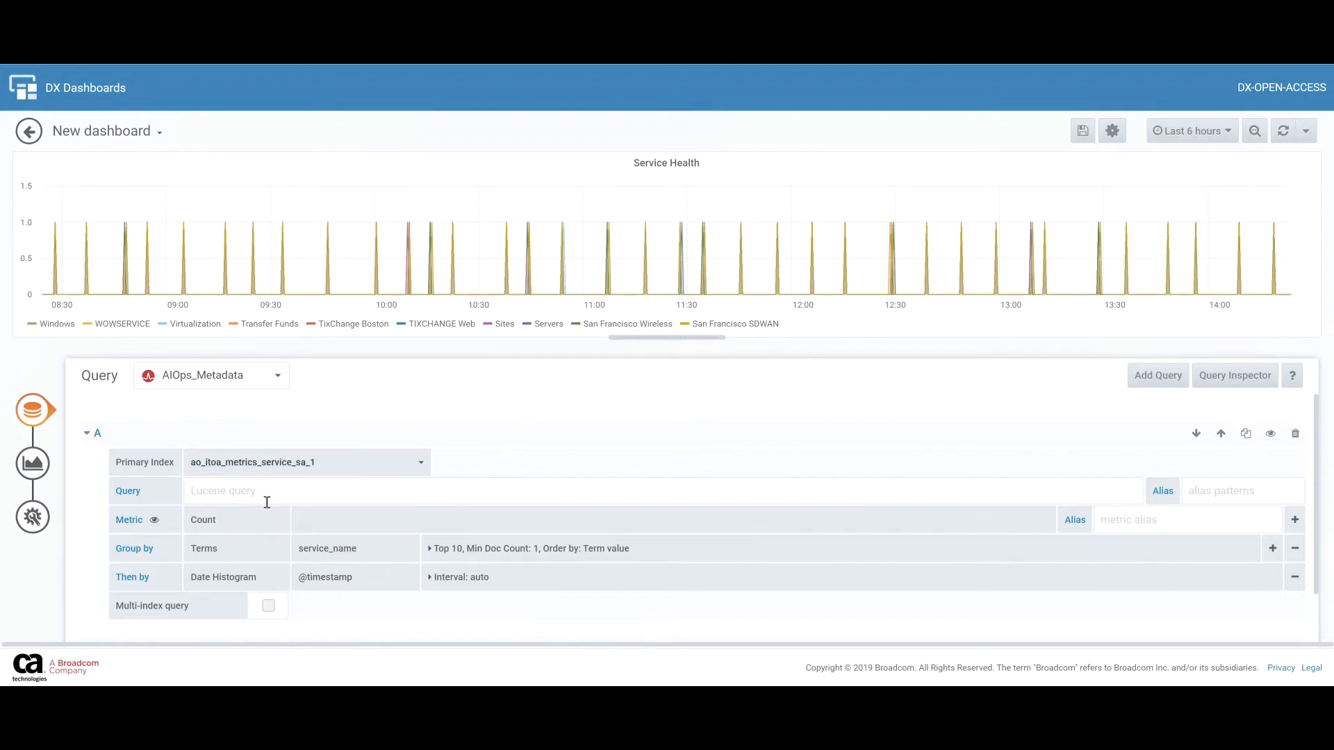
left_click(251, 518)
type("aven")
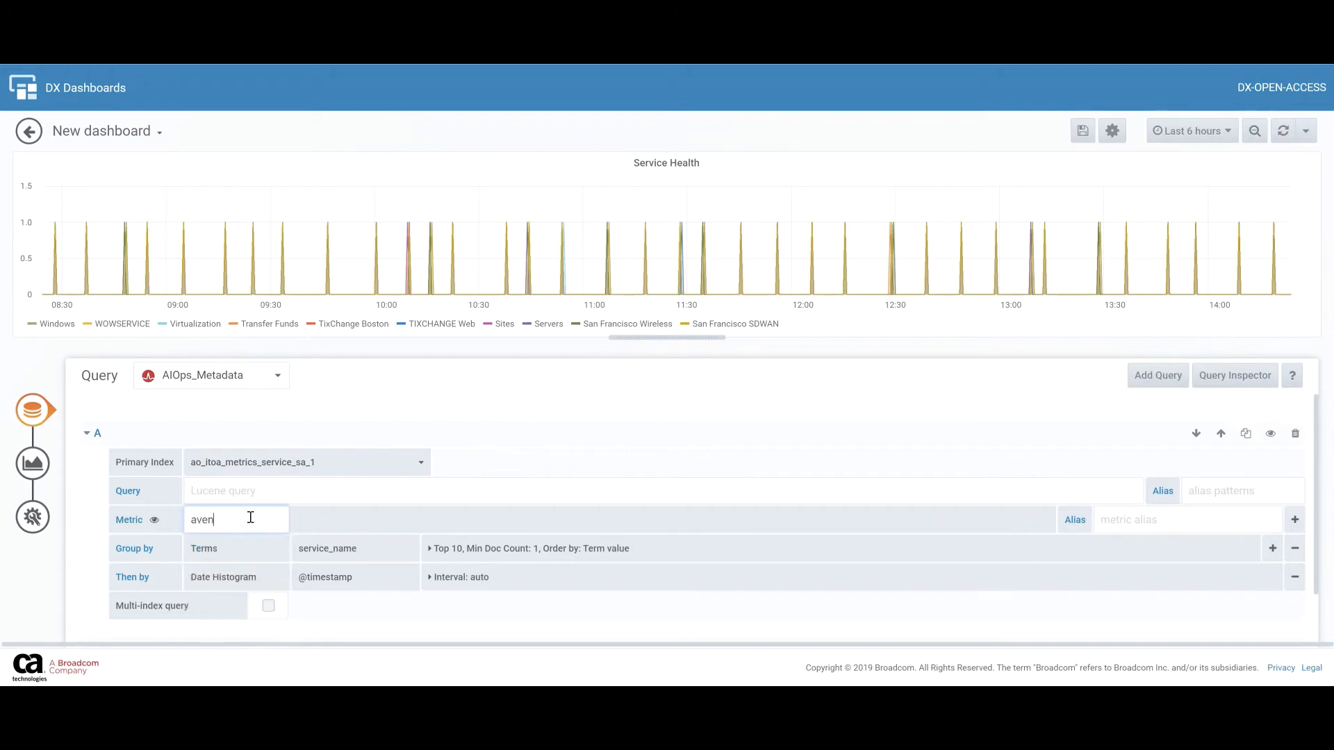
left_click(236, 547)
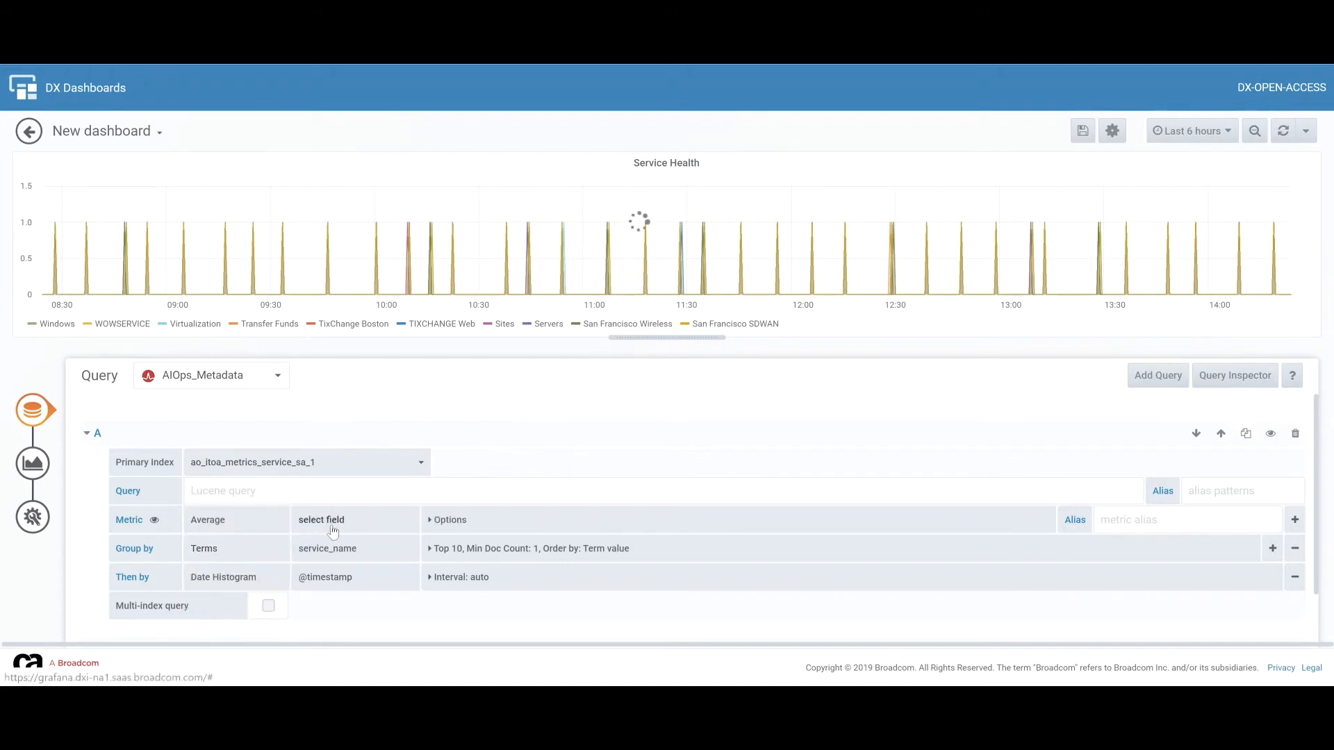
left_click(342, 521)
type("detail")
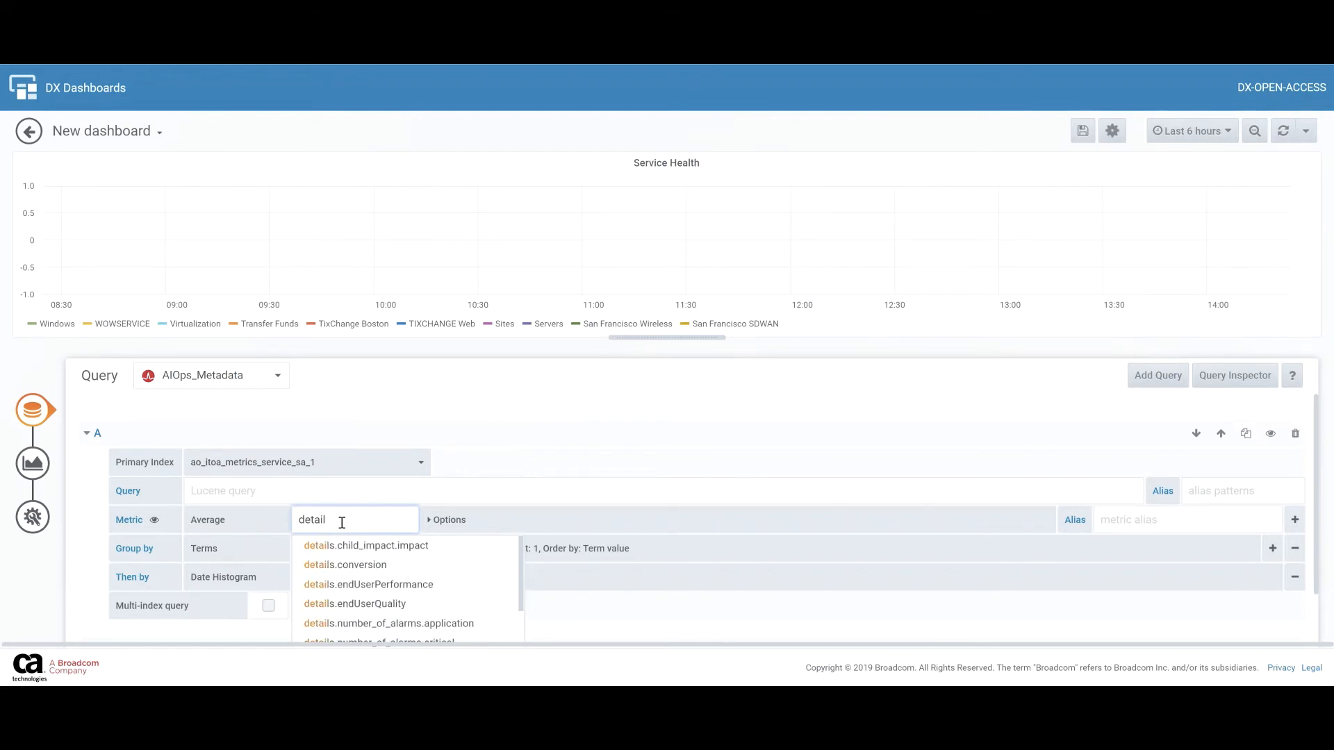
type("s.ser")
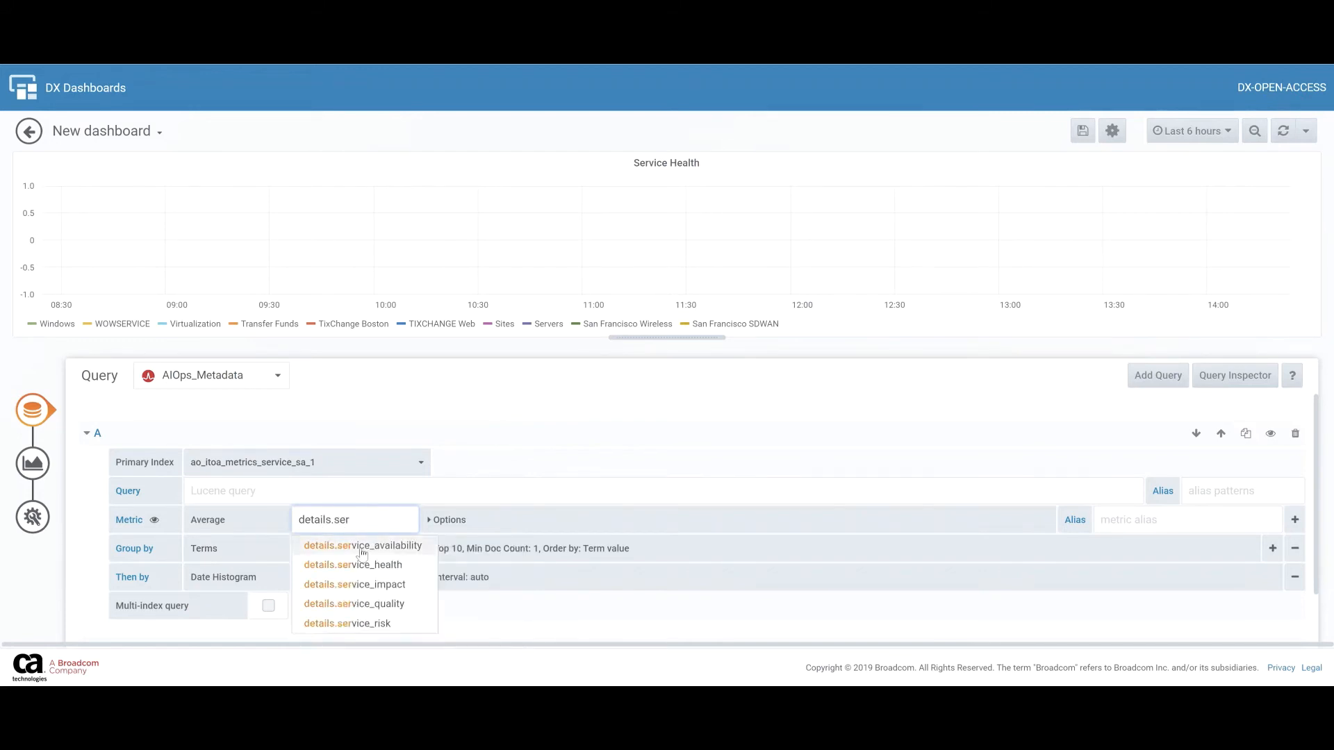
left_click(356, 546)
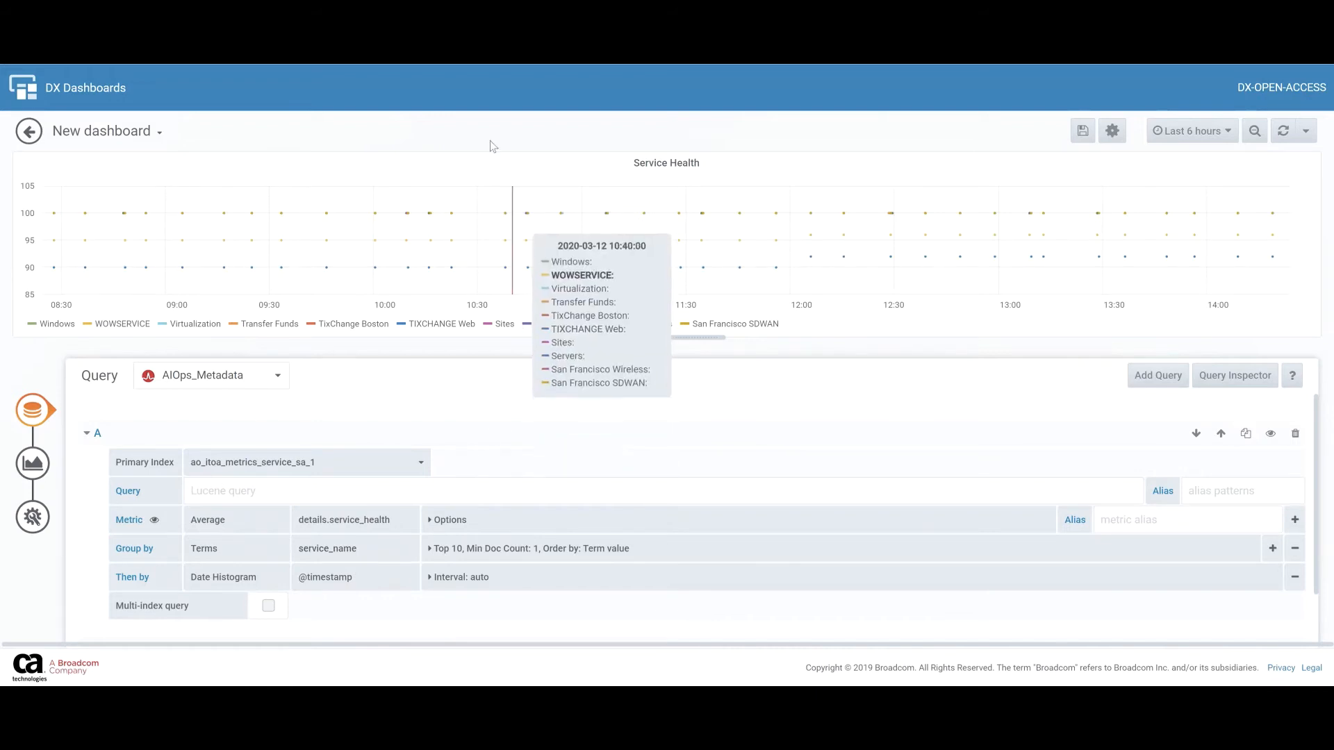
Change the Service Health panel's visualization to Polystat.
left_click(33, 464)
left_click(251, 380)
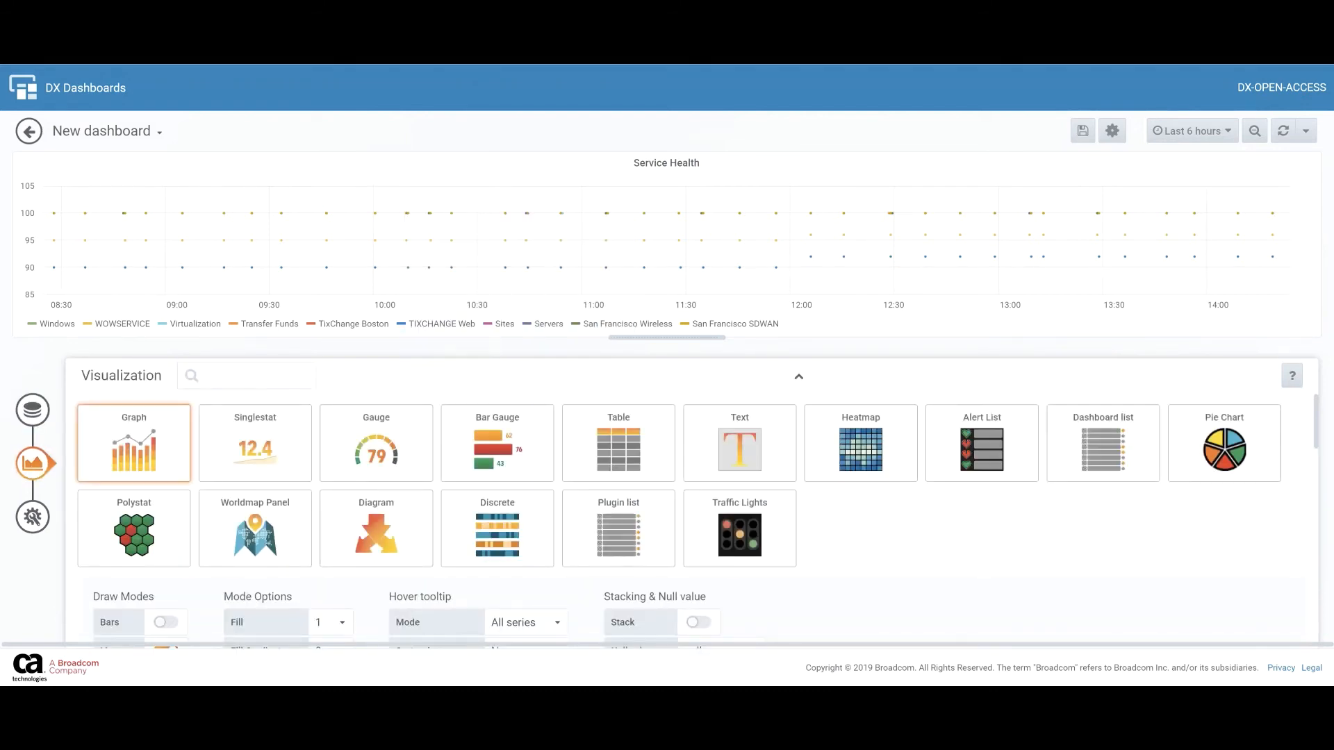
left_click(137, 525)
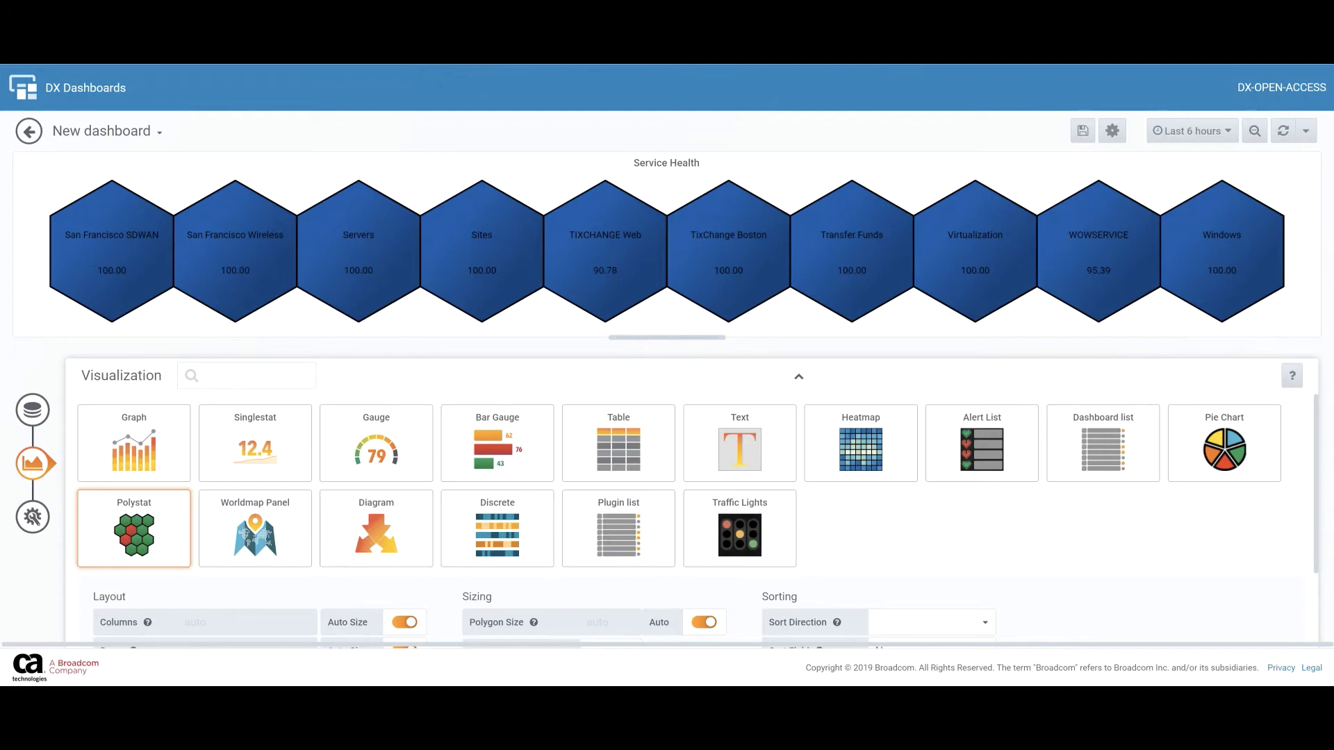
Turn off automatic sizing for the Polystat layout's columns and rows, and set 5 columns and 3 rows.
scroll(235, 521, "down", 1)
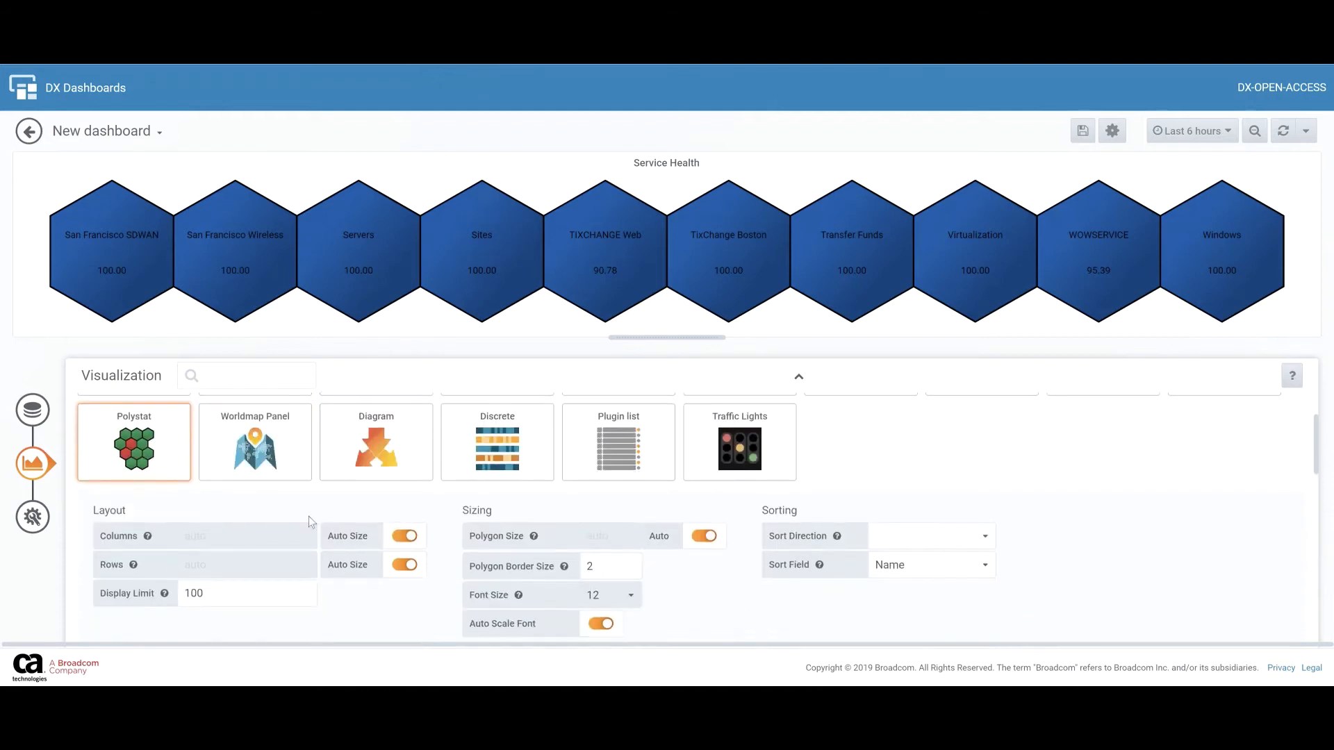
left_click(405, 536)
left_click_drag(274, 538, 183, 536)
type("5")
left_click(404, 565)
left_click_drag(202, 570, 142, 570)
type("3")
left_click(365, 598)
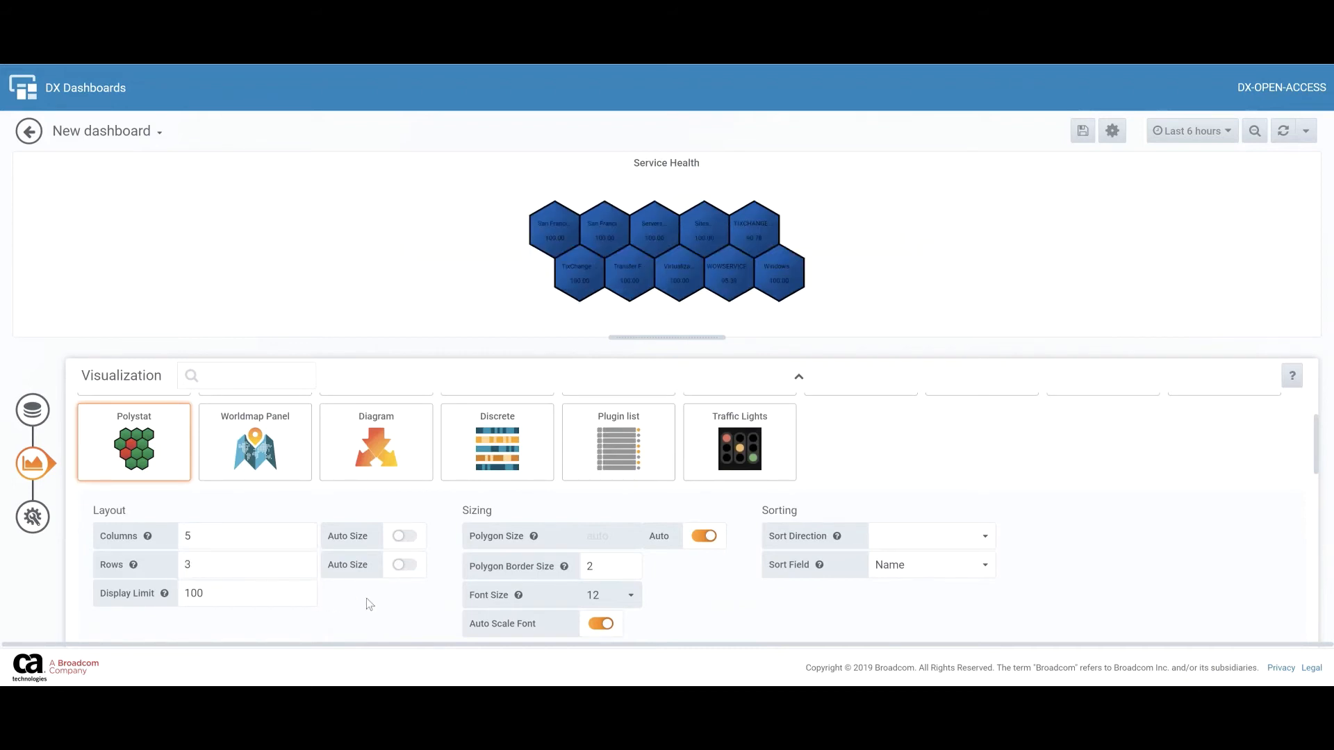
Set the Polystat display limit to 20.
left_click_drag(261, 591, 156, 592)
type("20")
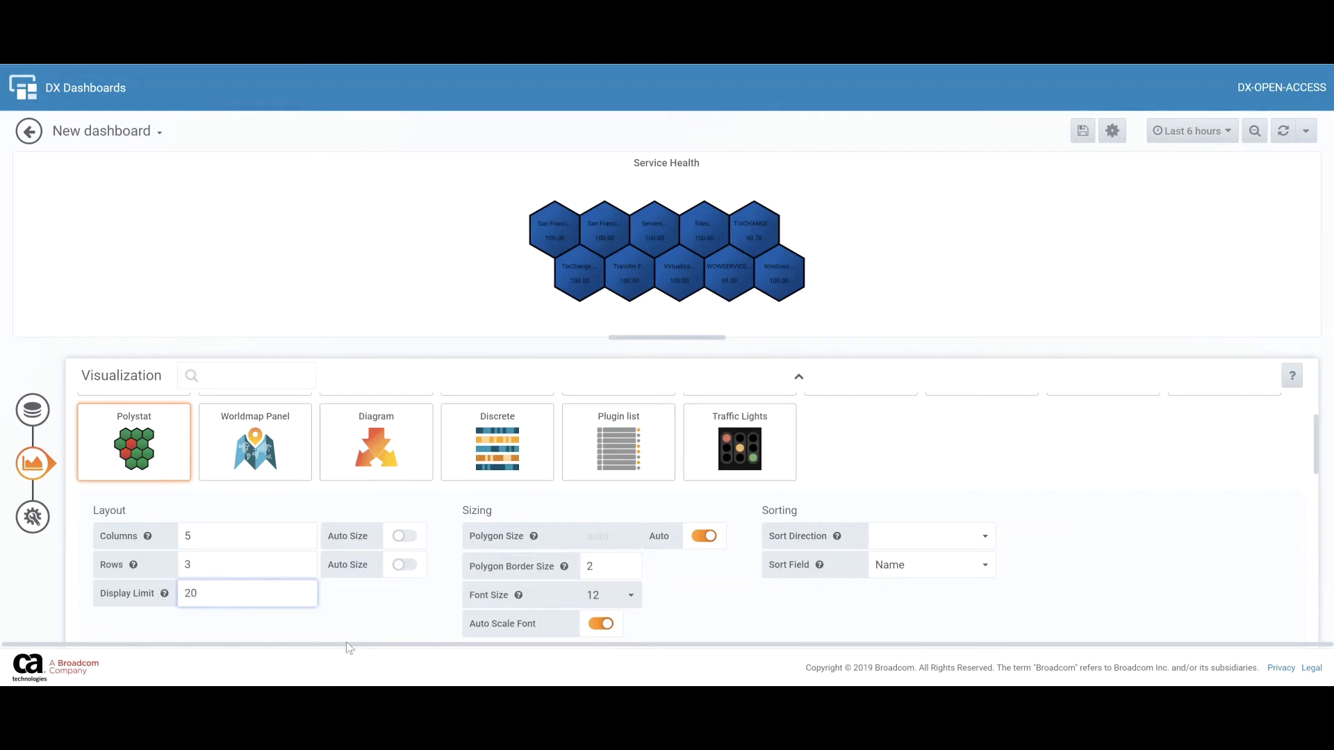
left_click(378, 611)
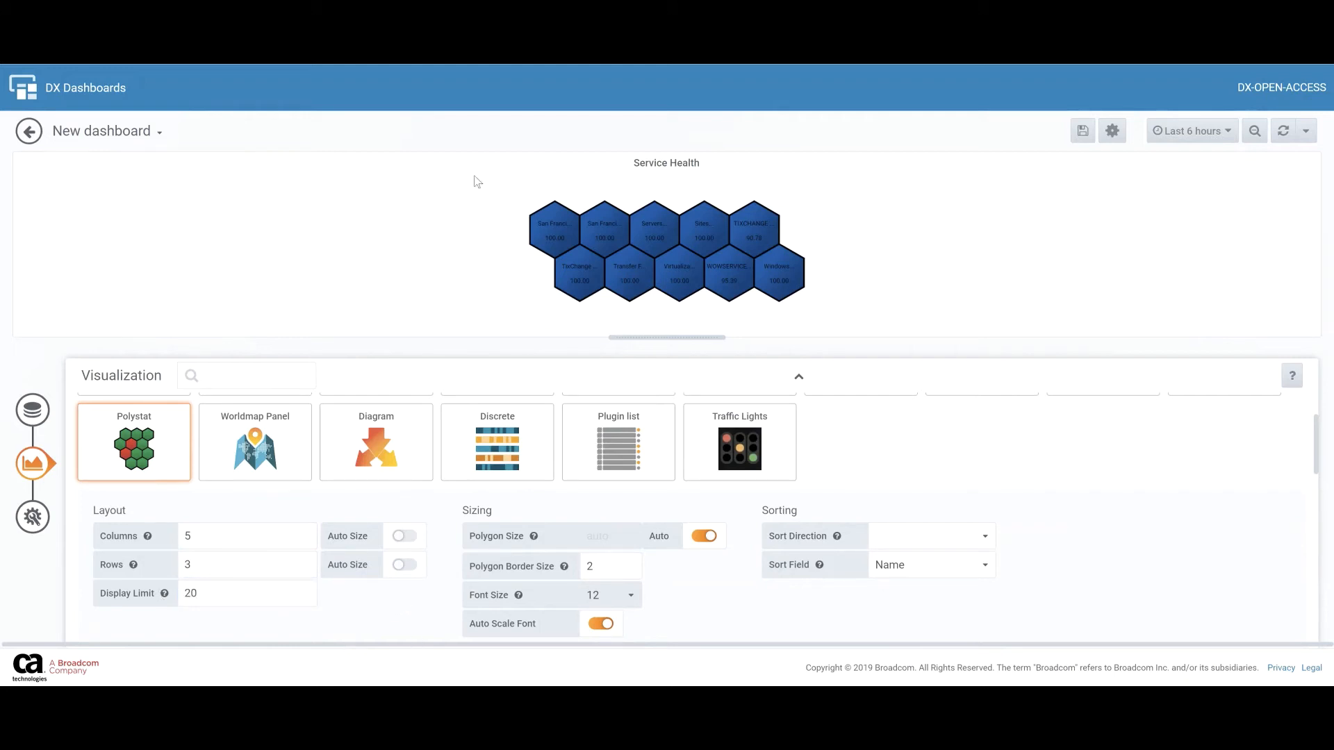
Turn off automatic polygon sizing and set the polygon size to 70.
left_click(704, 536)
left_click(597, 544)
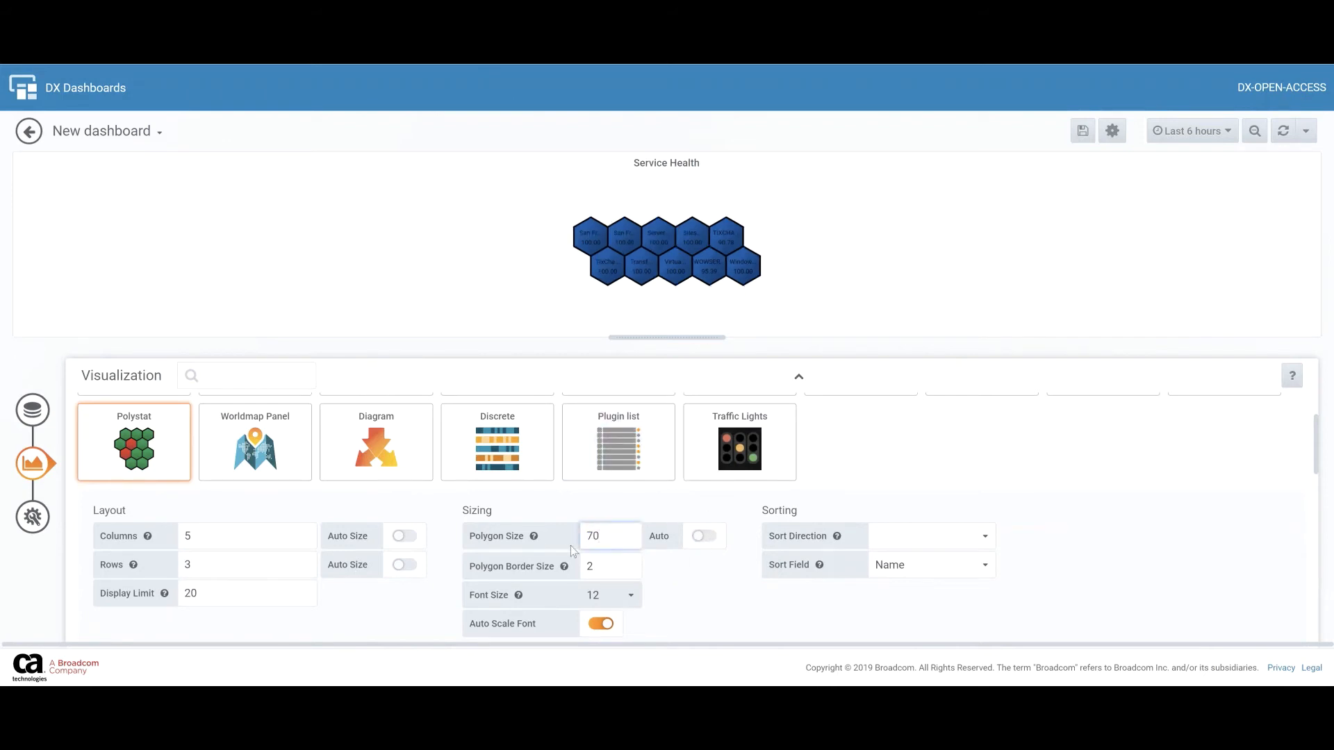
type("70")
left_click(659, 582)
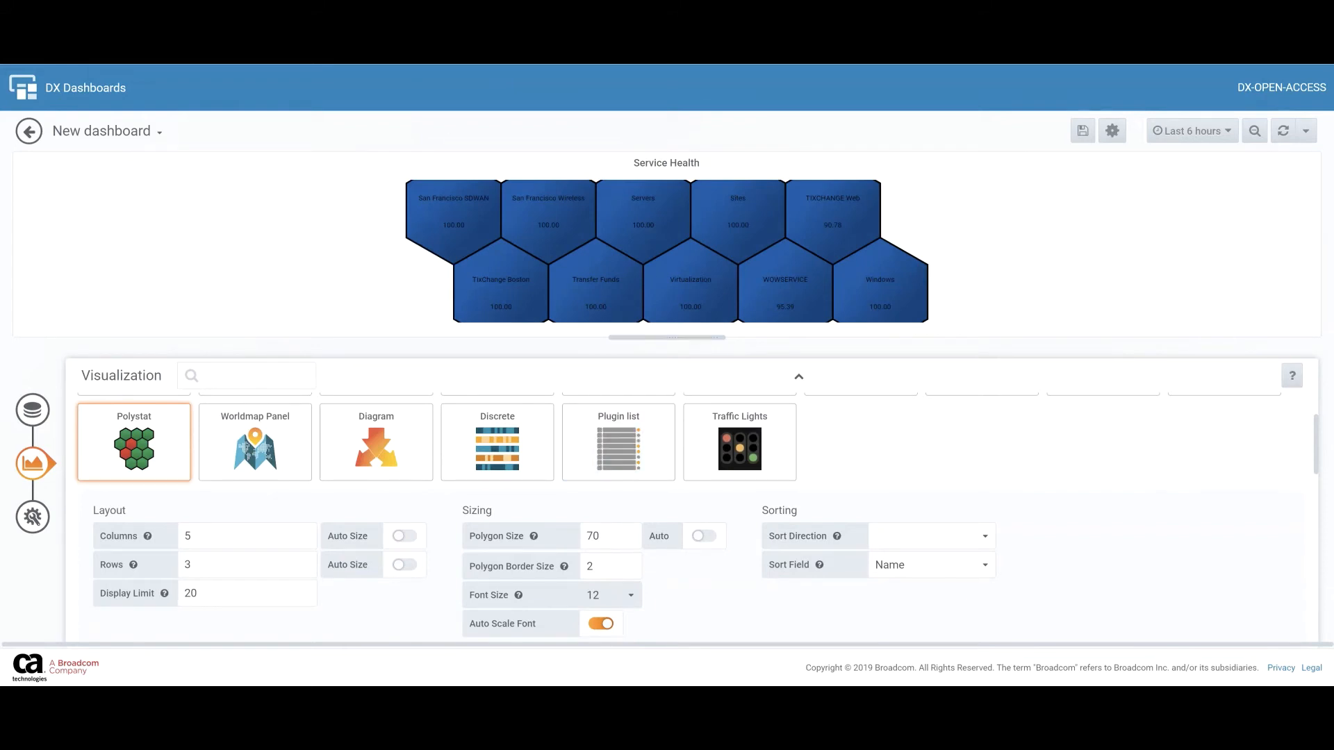
Turn off automatic font scaling and turn automatic sizing back on for the Polystat layout's rows.
left_click(602, 624)
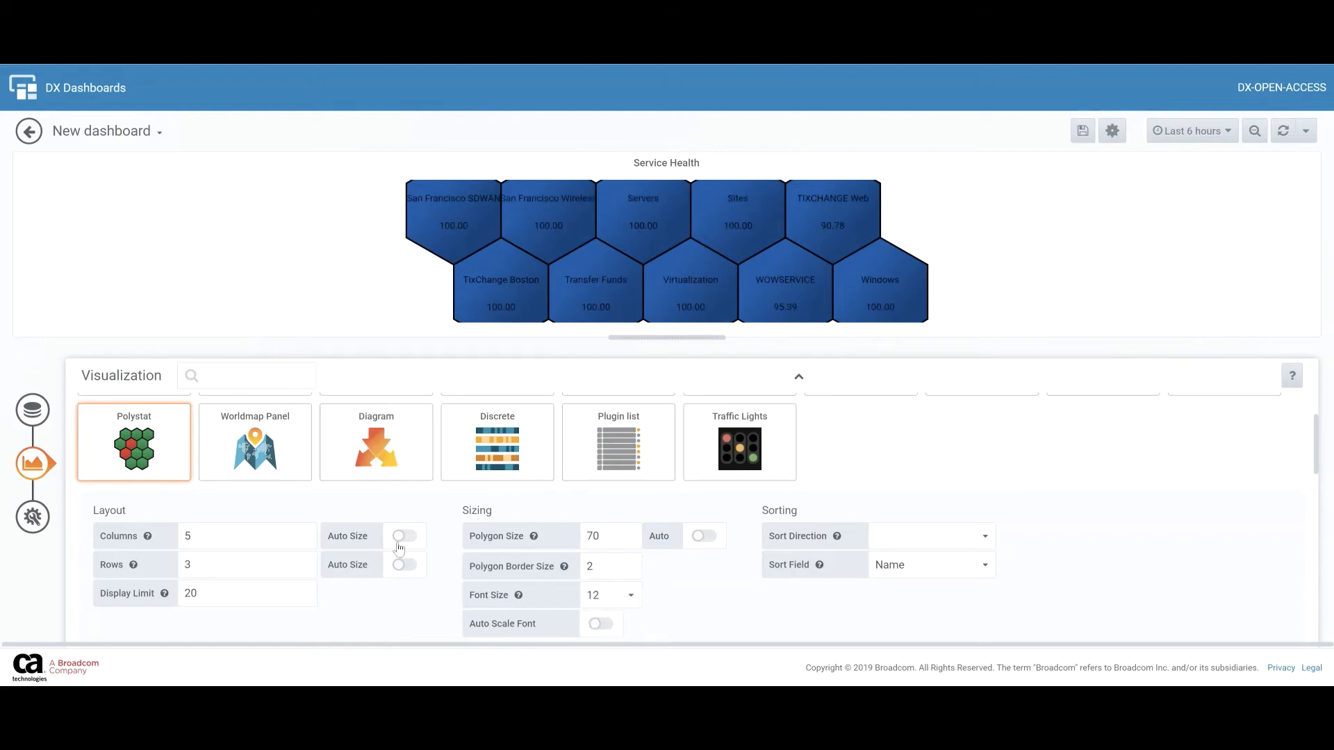
left_click(404, 565)
Add a first Polystat threshold at 0 with the critical color mode.
scroll(372, 596, "down", 3)
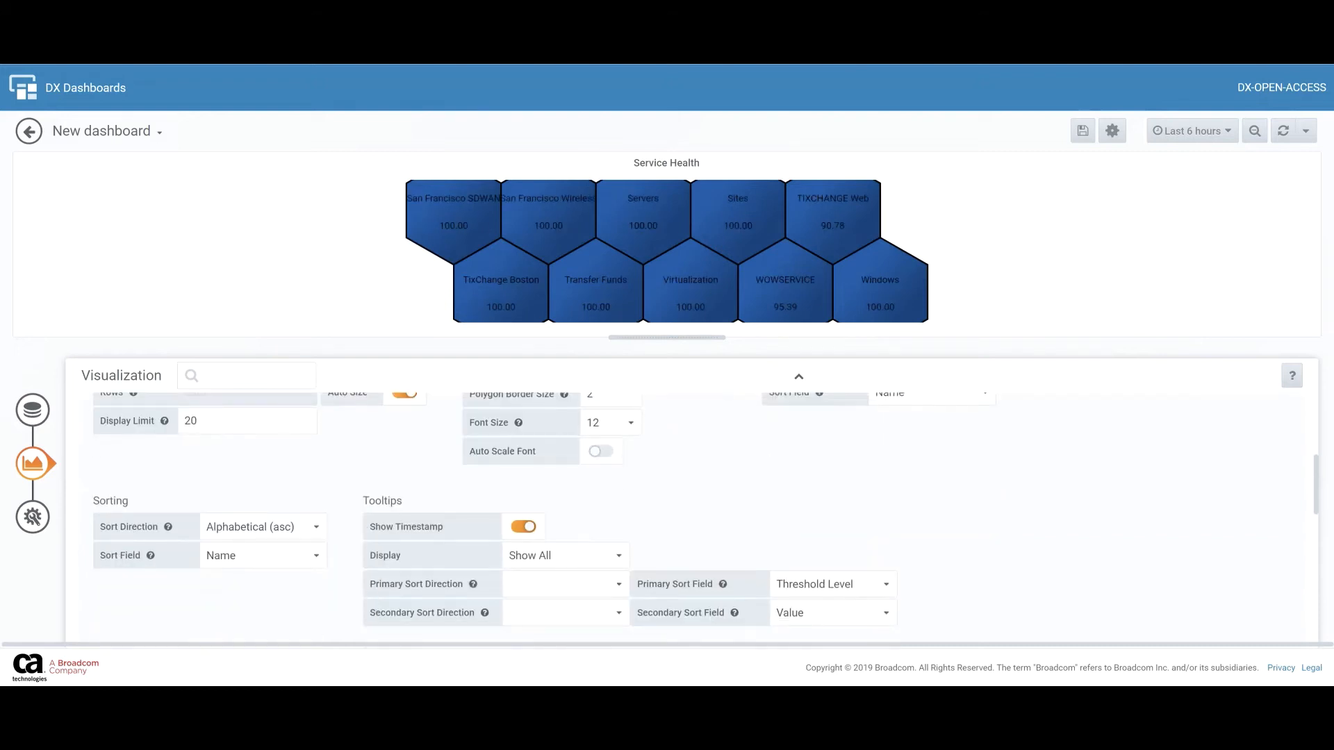
scroll(382, 473, "down", 10)
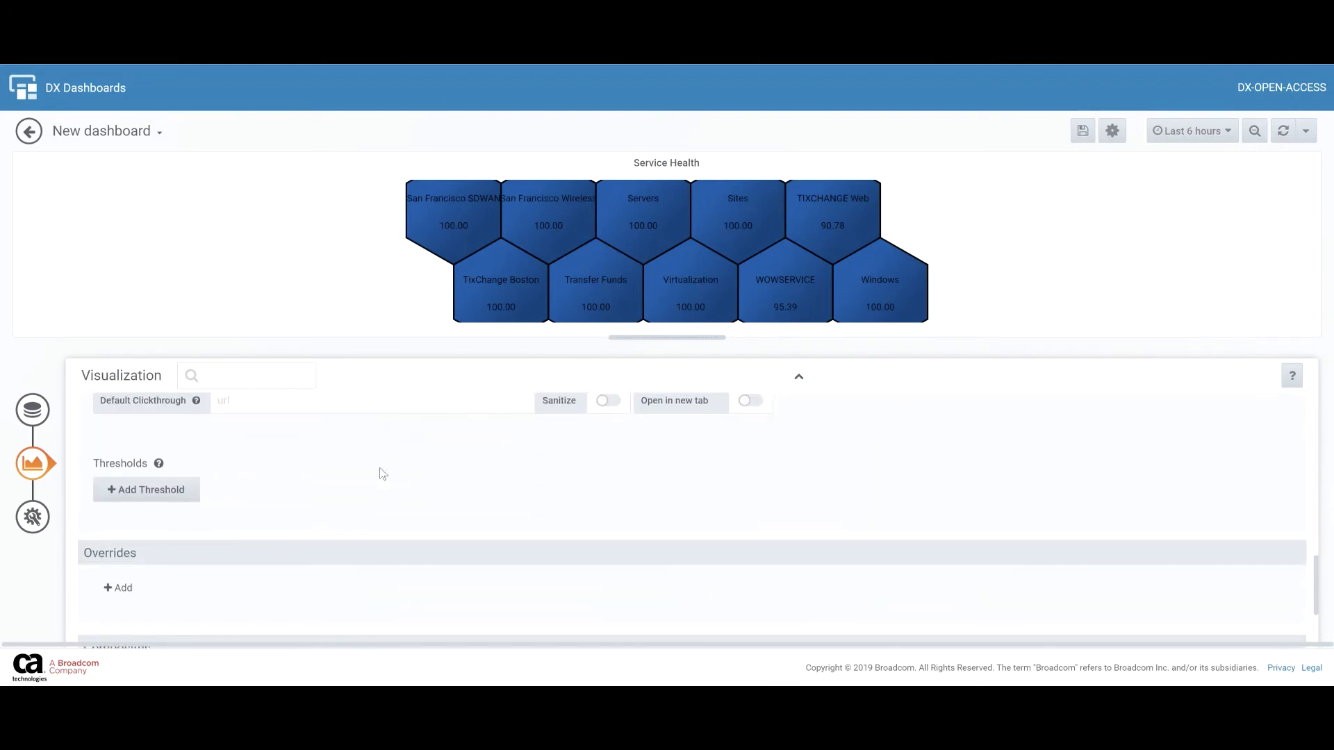
left_click(154, 489)
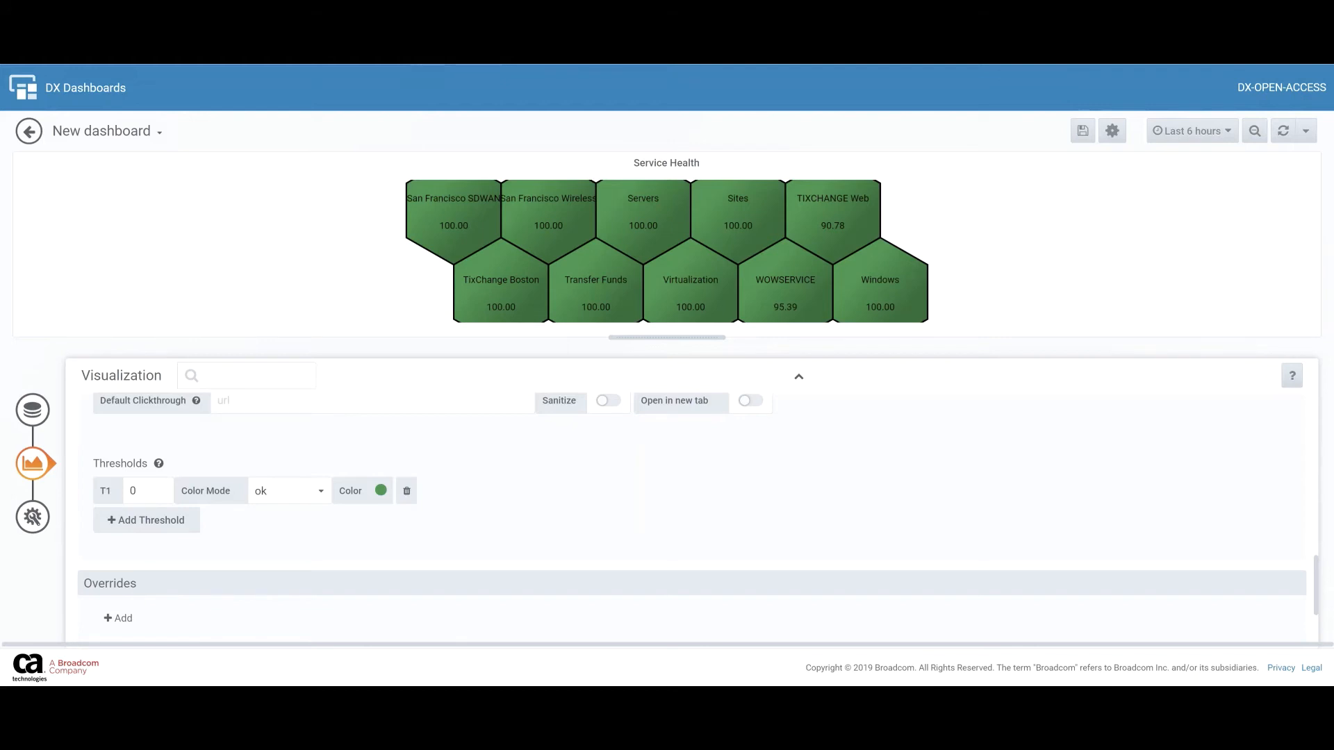
left_click(285, 493)
left_click(285, 573)
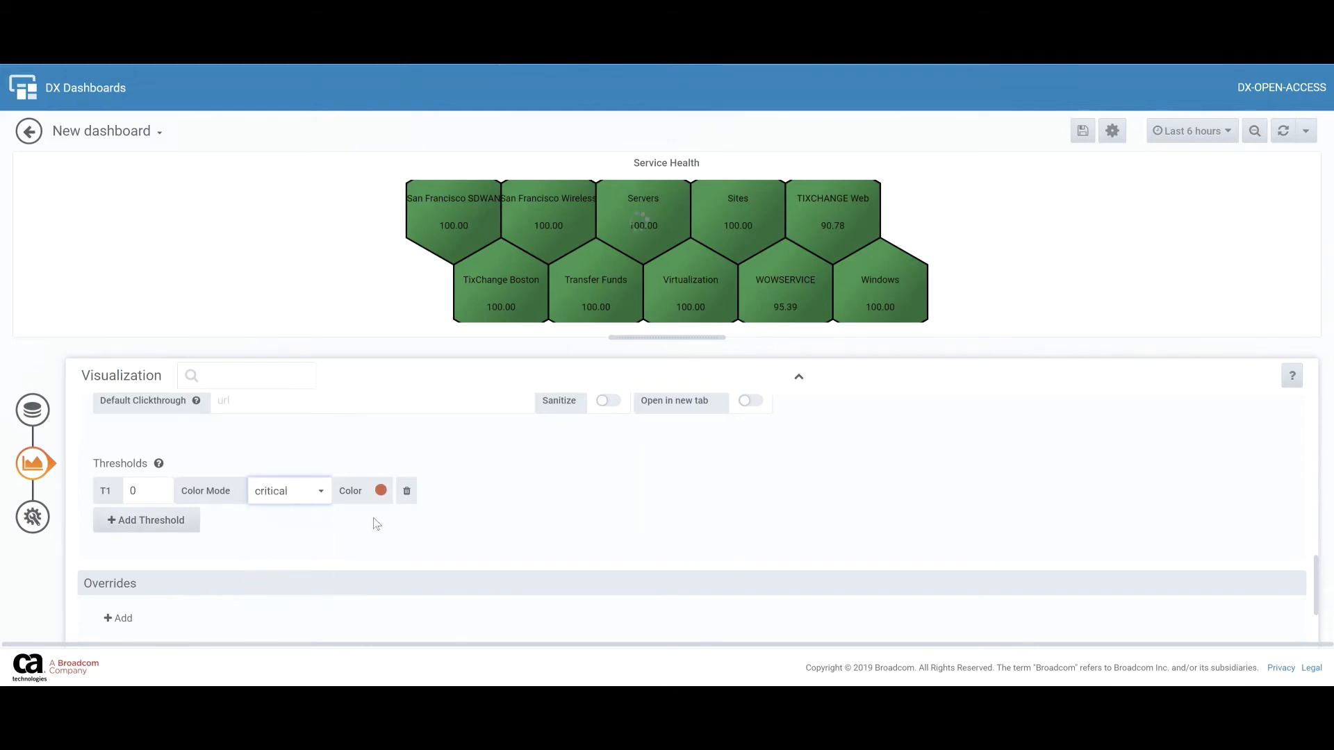
Add a second threshold at 90 with the warning color mode.
left_click(160, 520)
left_click_drag(161, 517, 117, 518)
type("90")
left_click(293, 522)
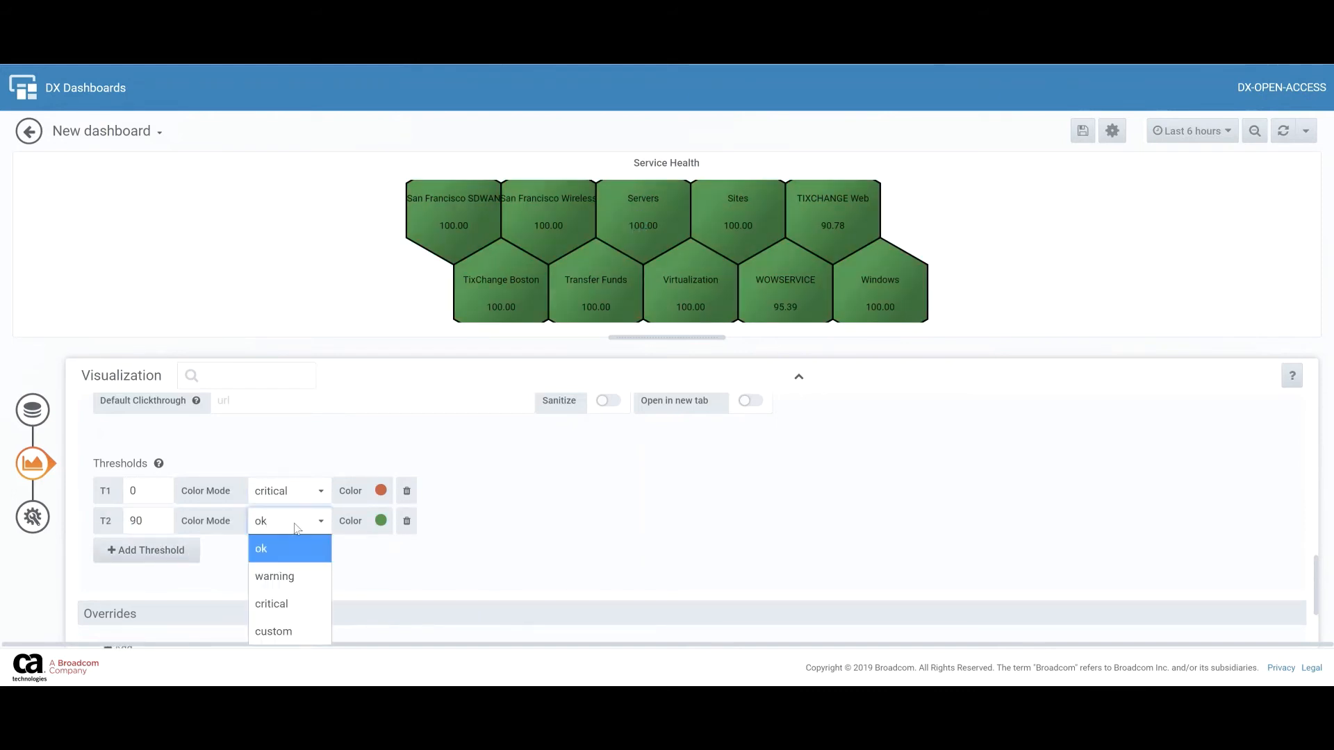
left_click(289, 577)
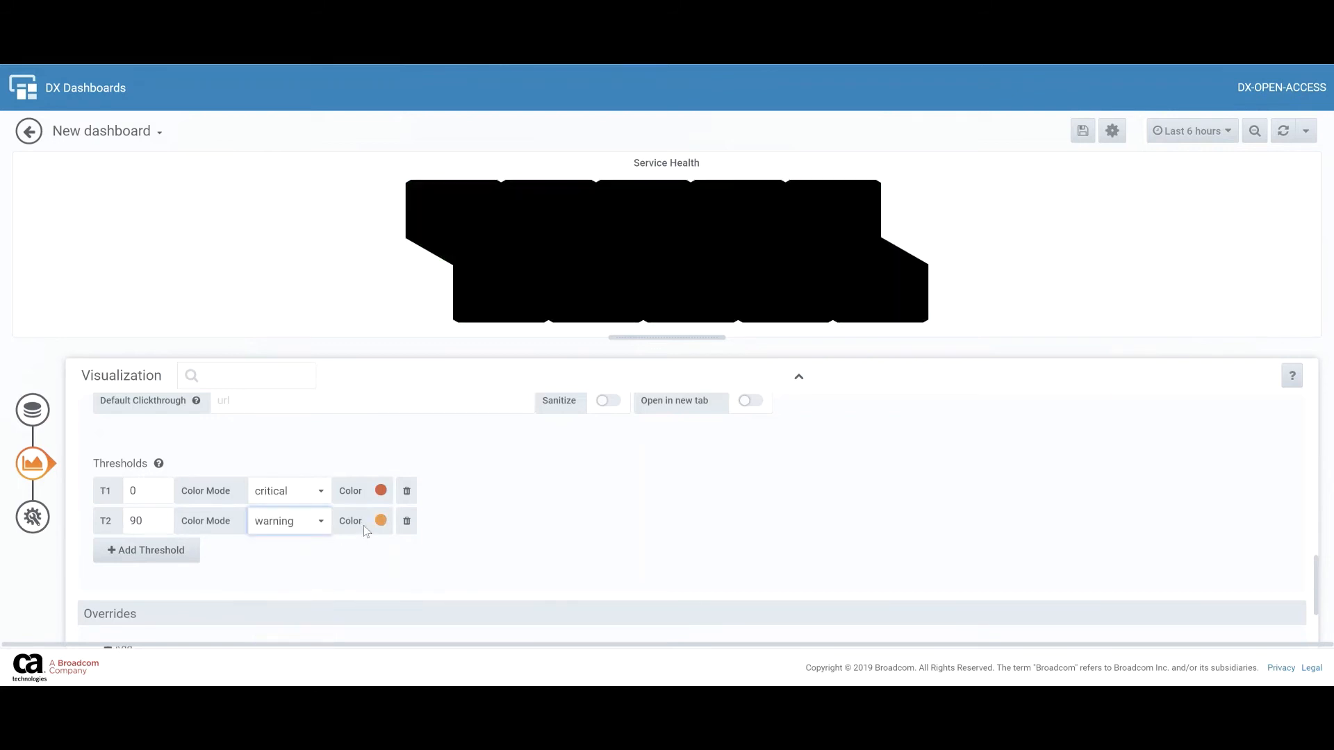
Add a third threshold so that T2 is 90 with color mode warning and T3 is 99 with color mode ok.
left_click(150, 551)
left_click(150, 518)
type("90")
left_click(253, 524)
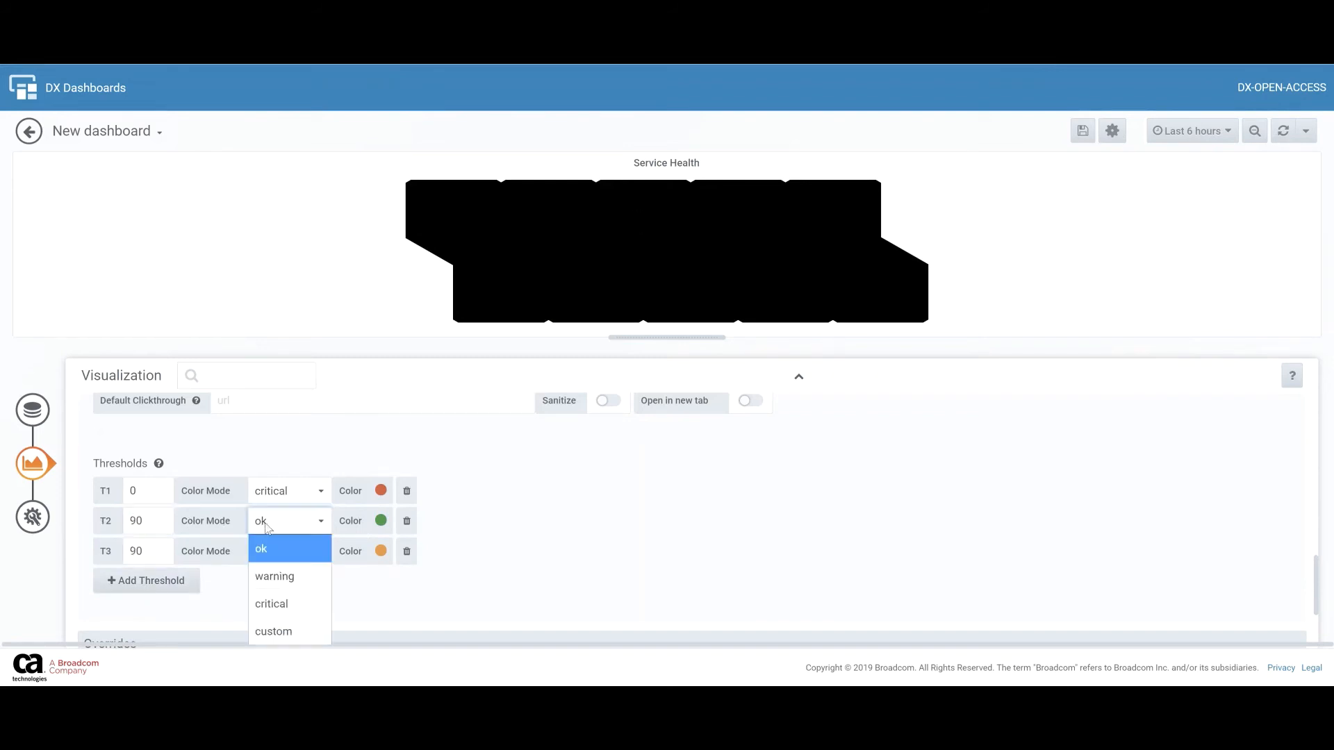
left_click(274, 575)
left_click(161, 549)
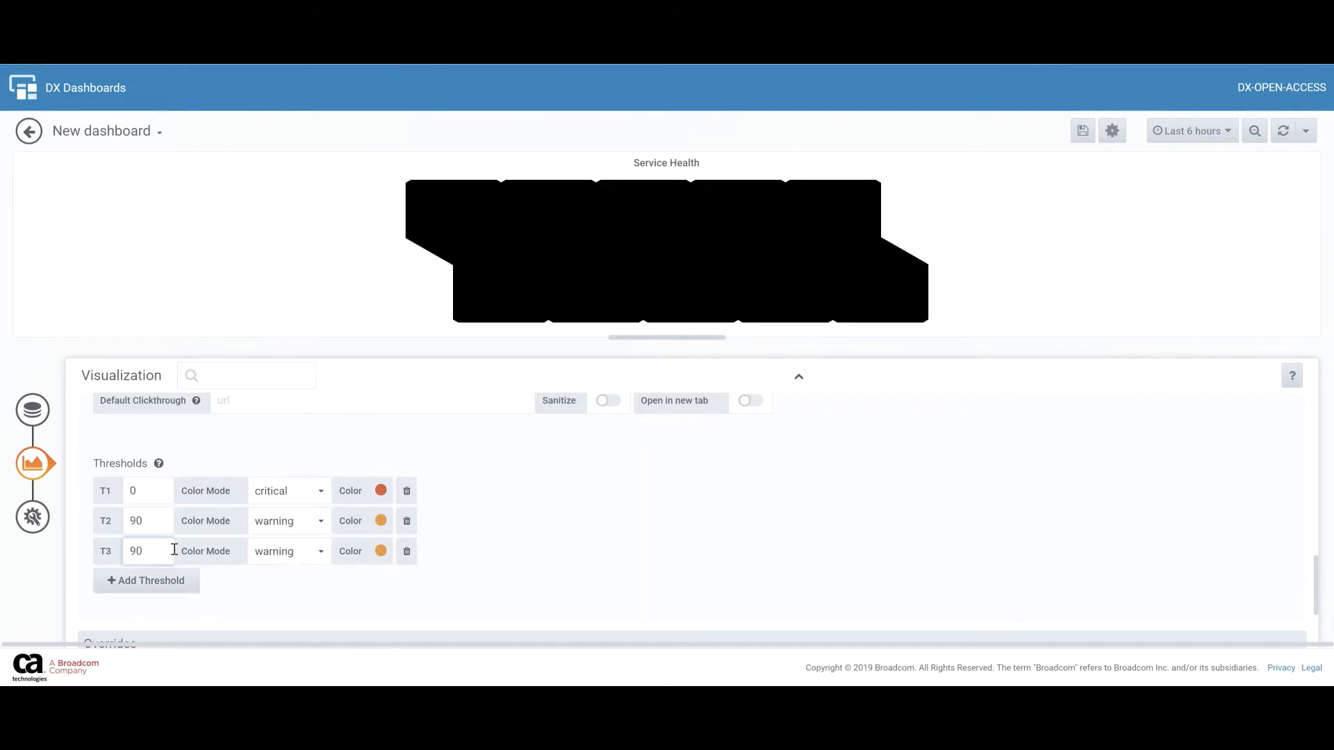
left_click(312, 551)
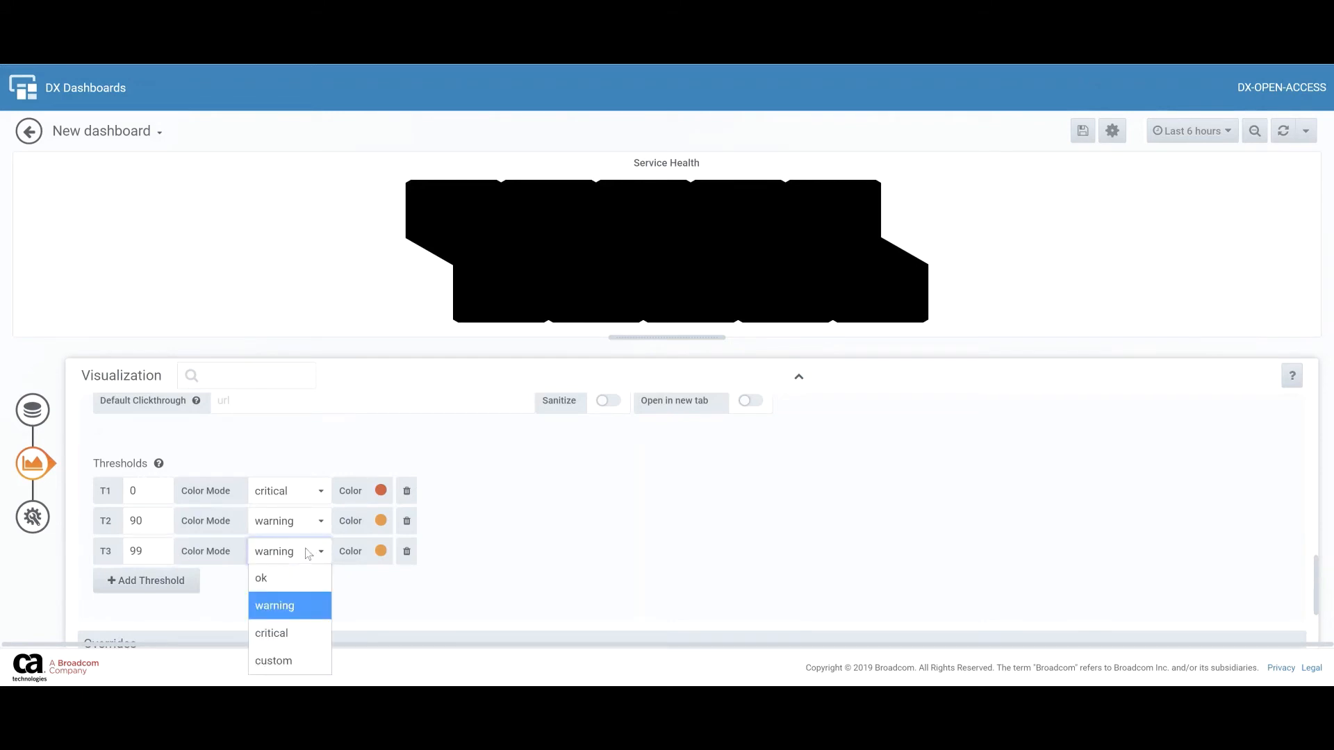
left_click(281, 579)
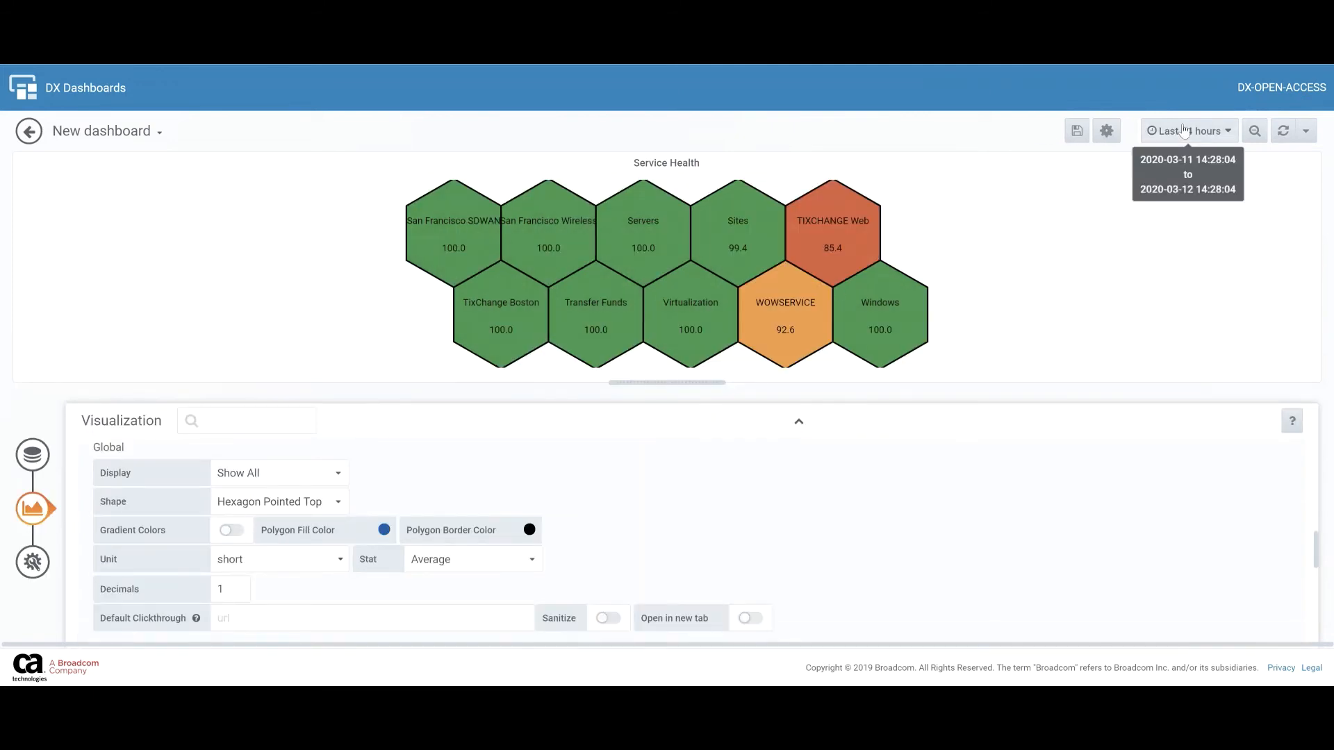
Set the time range to the last 24 hours, check the thresholds and return to the dashboard.
left_click(1178, 132)
left_click(1189, 353)
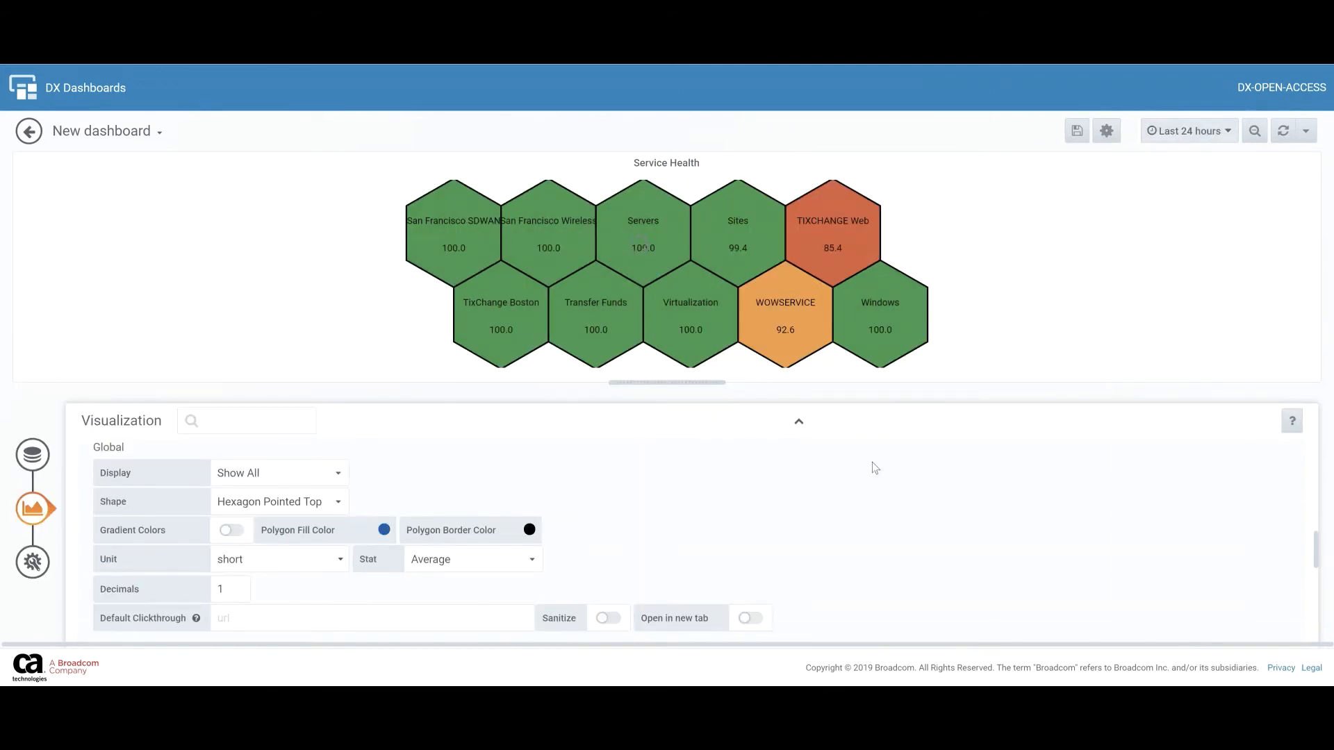
scroll(873, 477, "down", 4)
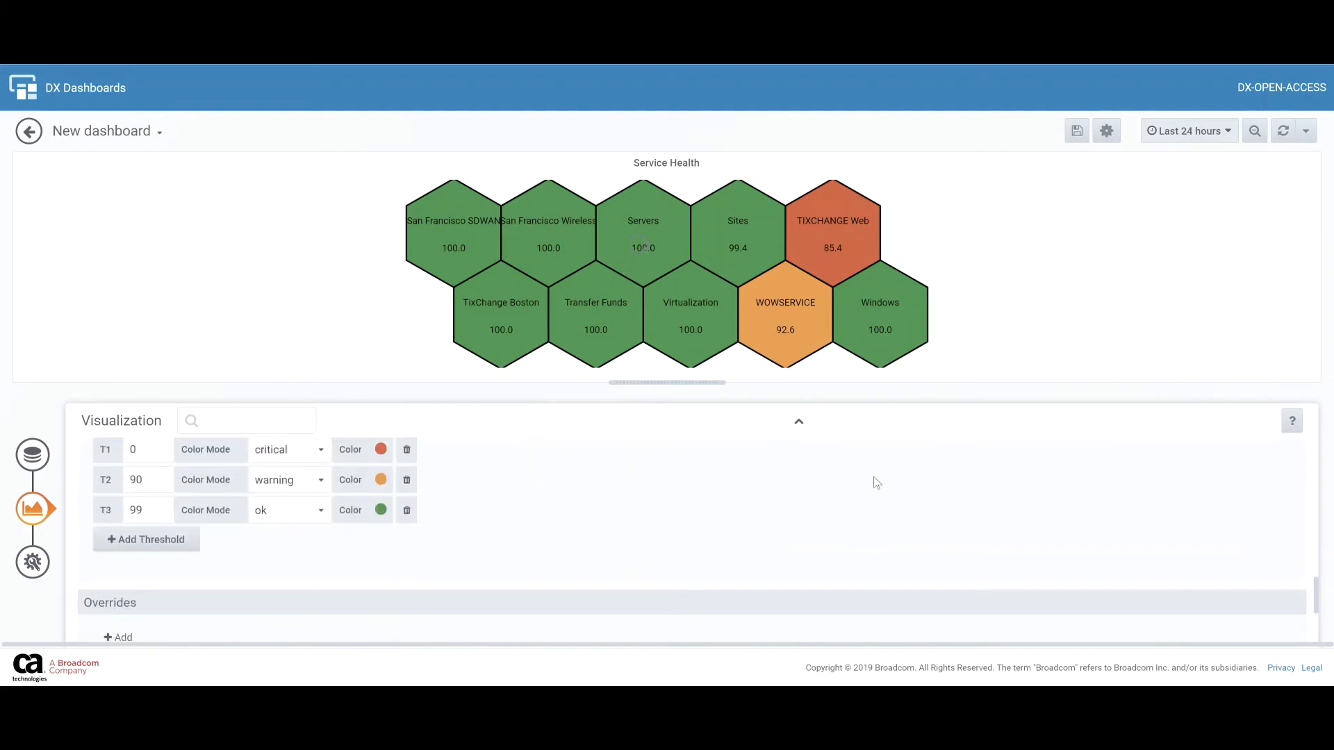
scroll(403, 514, "up", 1)
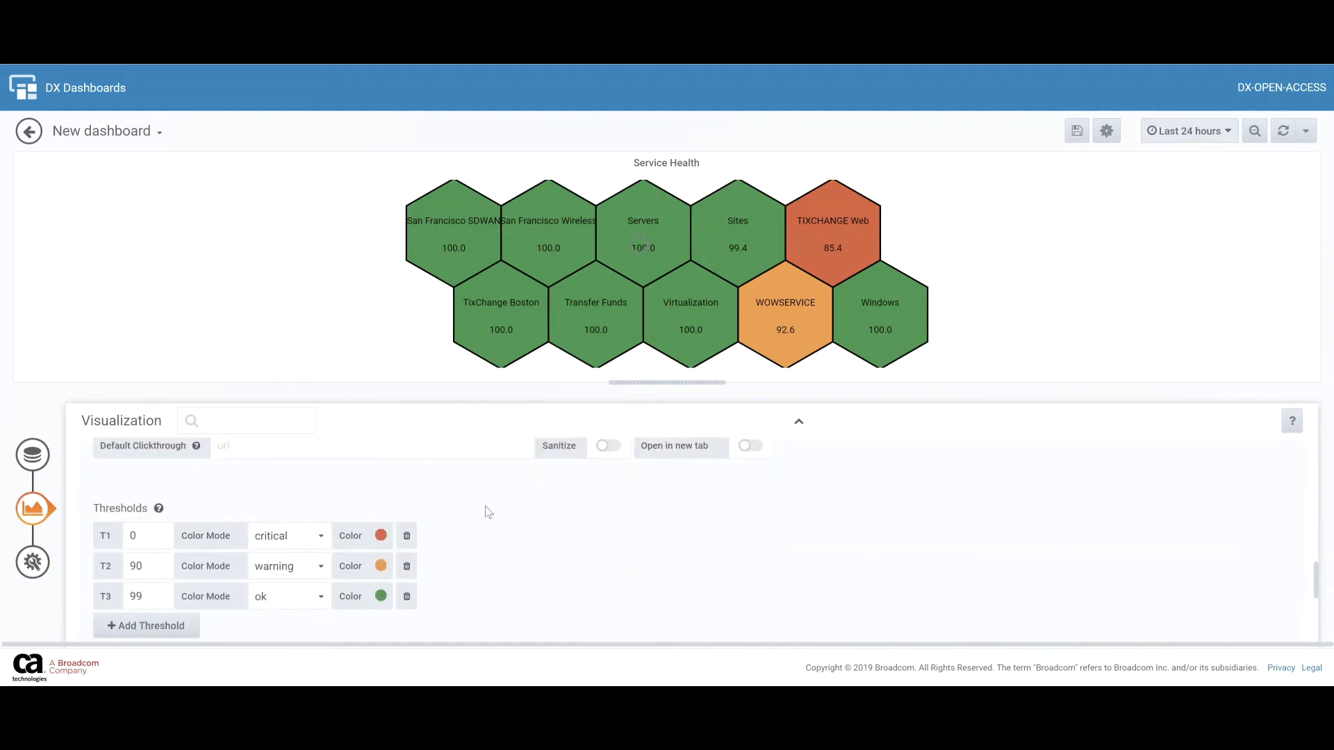
scroll(485, 507, "down", 1)
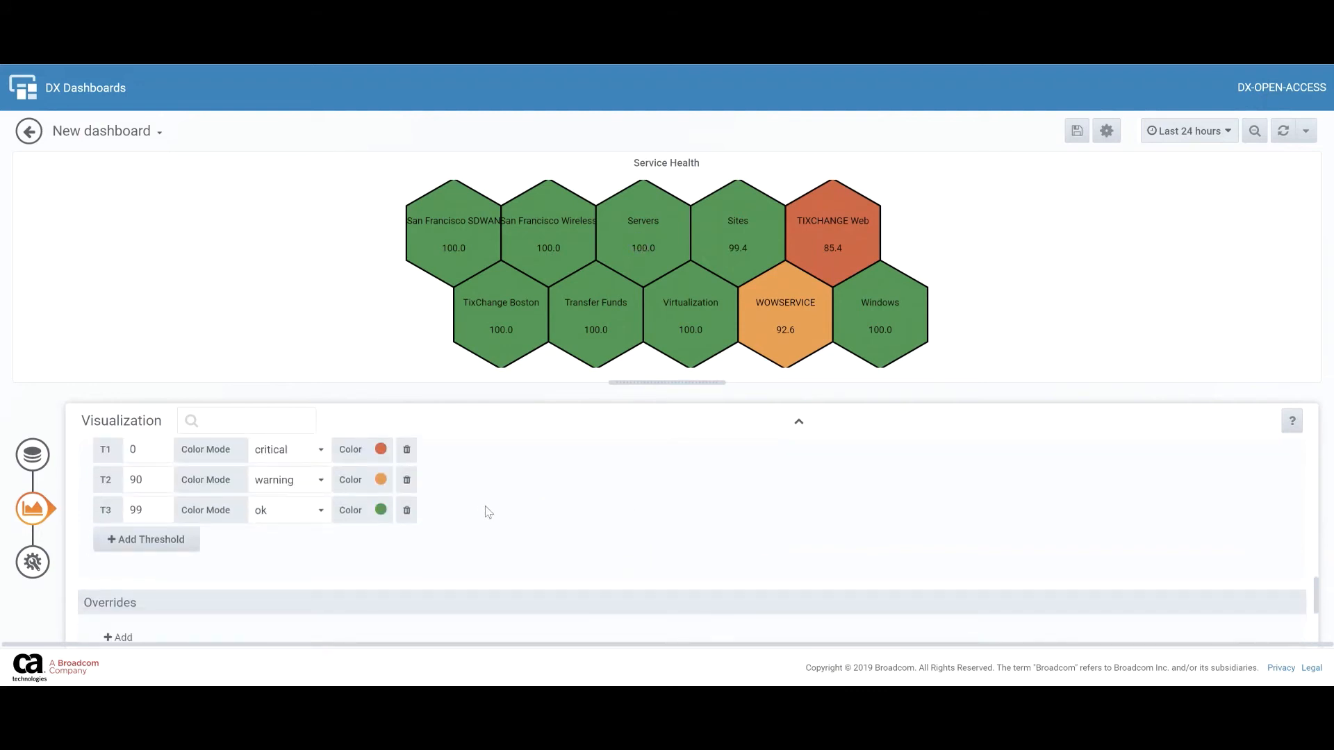
left_click(29, 131)
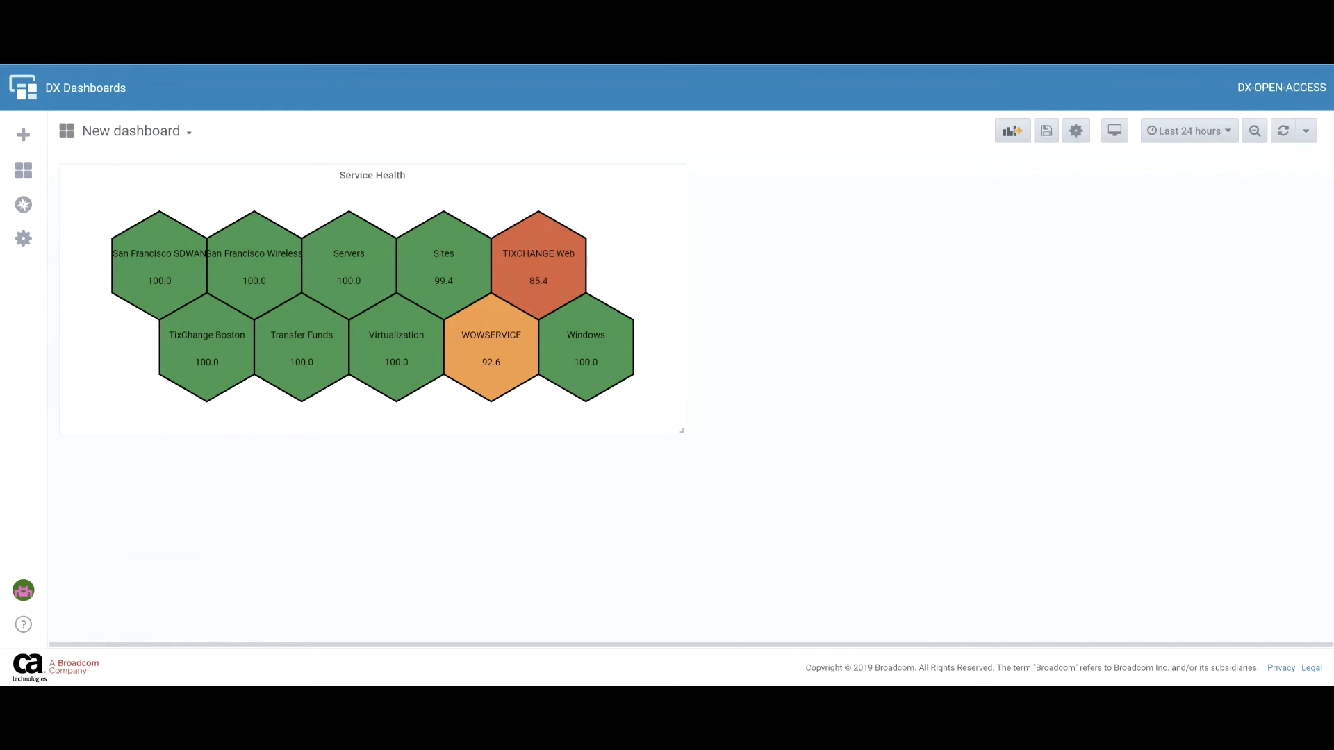
Duplicate the Service Health panel on the dashboard.
left_click(389, 175)
mouse_move(362, 300)
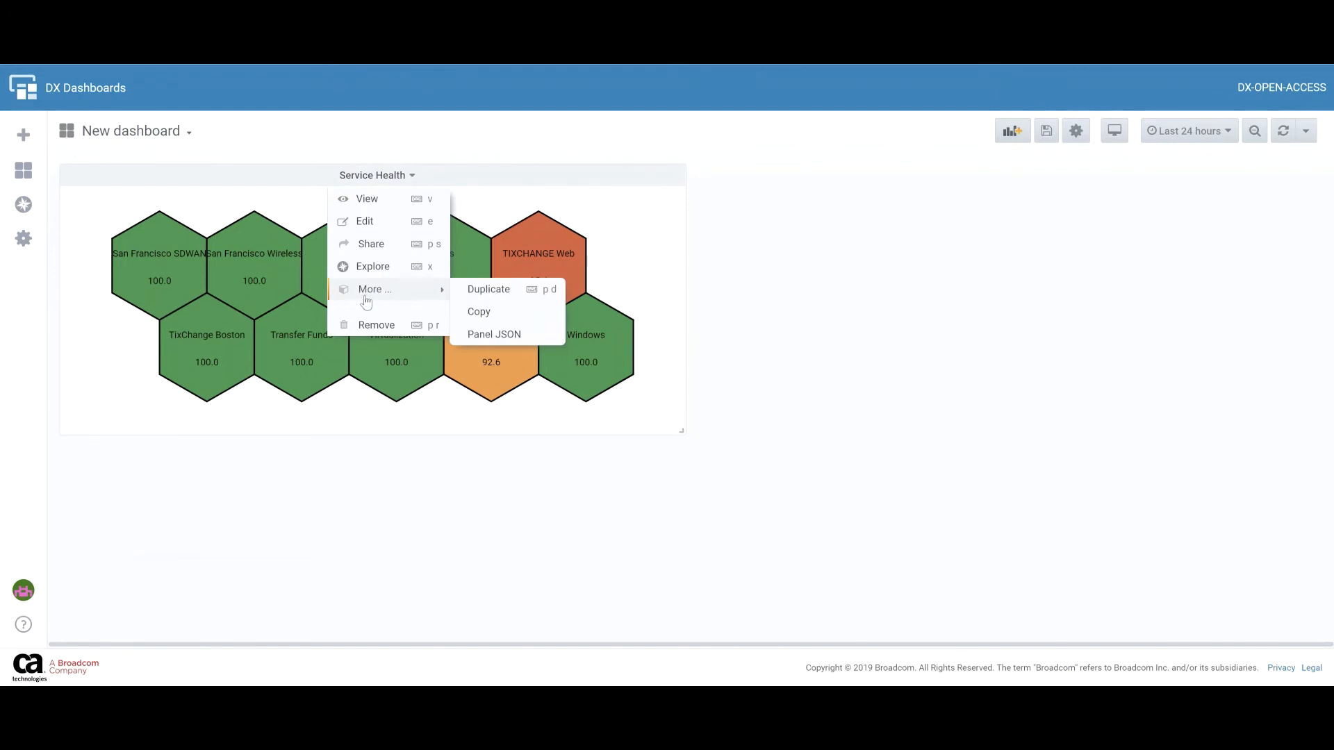
left_click(458, 289)
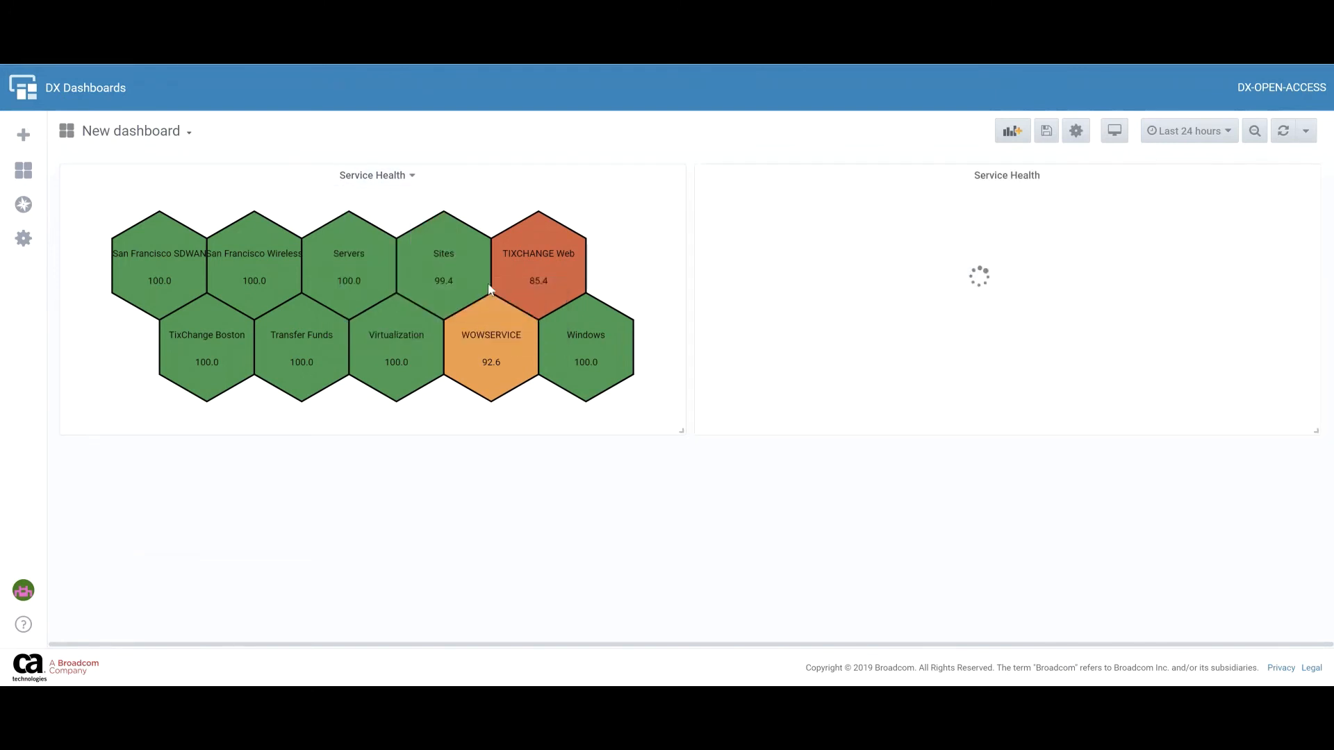
Edit the duplicated Service Health panel and change its visualization to Heatmap.
left_click(1044, 176)
left_click(1001, 222)
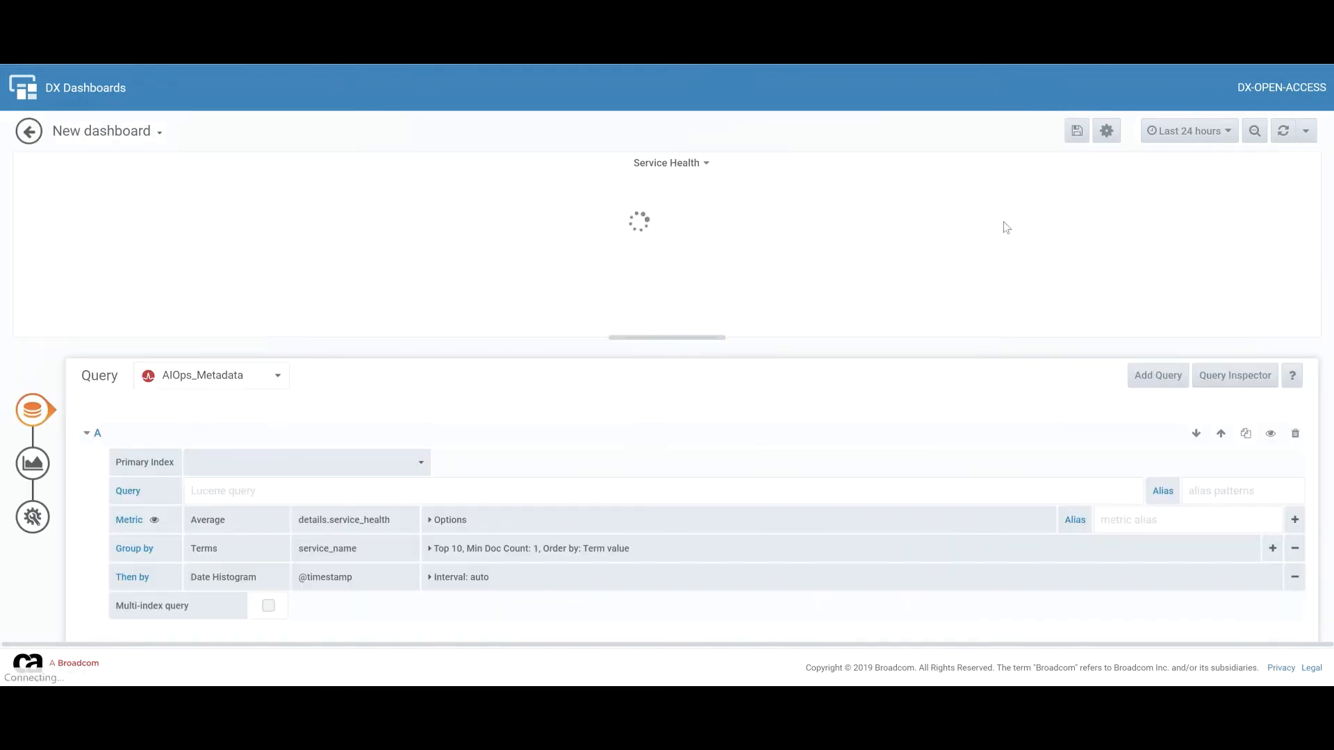
left_click(33, 463)
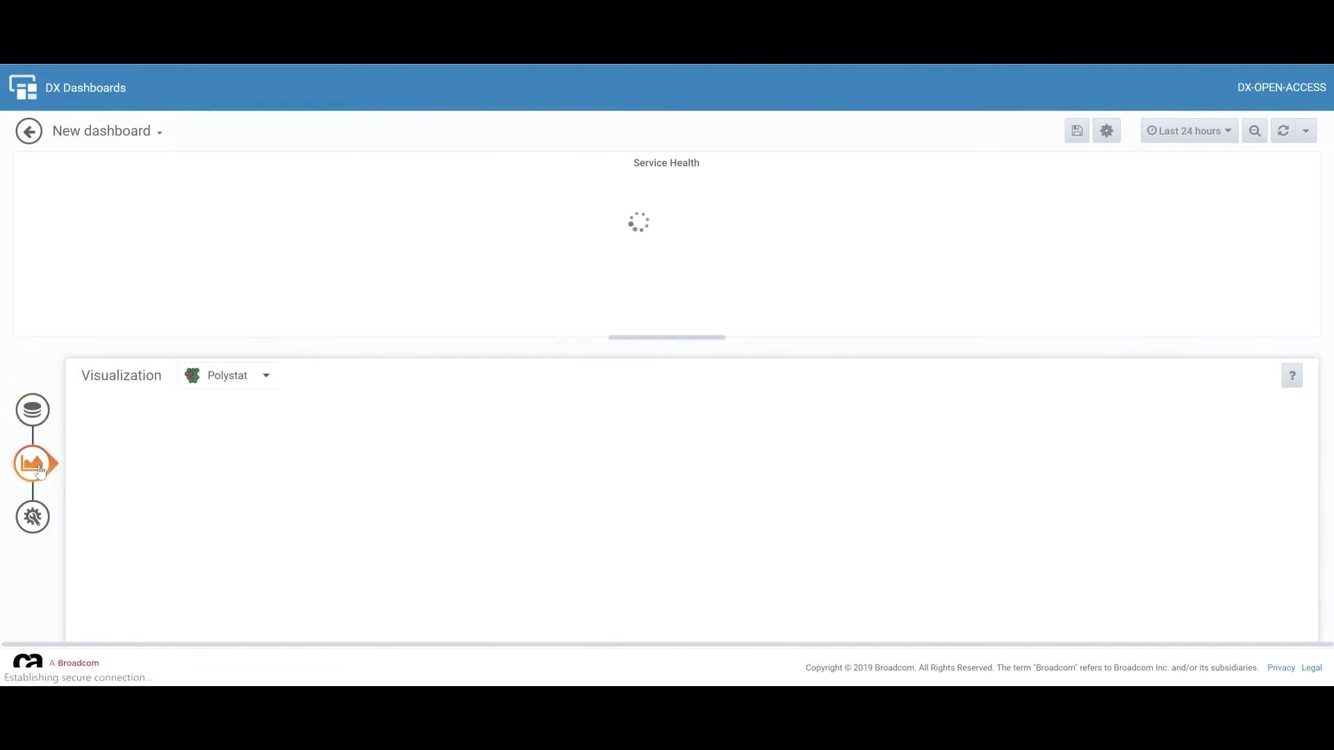
left_click(235, 375)
left_click(849, 444)
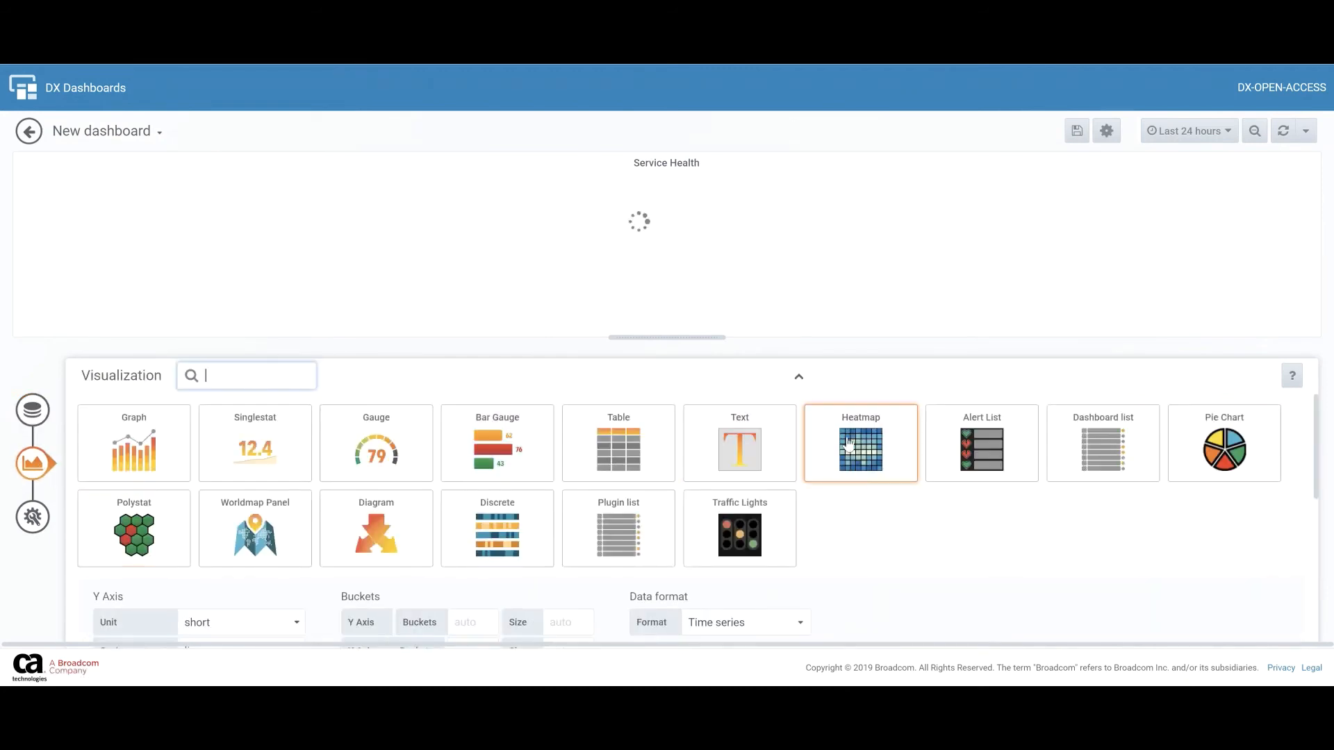
Set the heatmap's data format to Time series buckets.
scroll(795, 539, "down", 1)
left_click(795, 539)
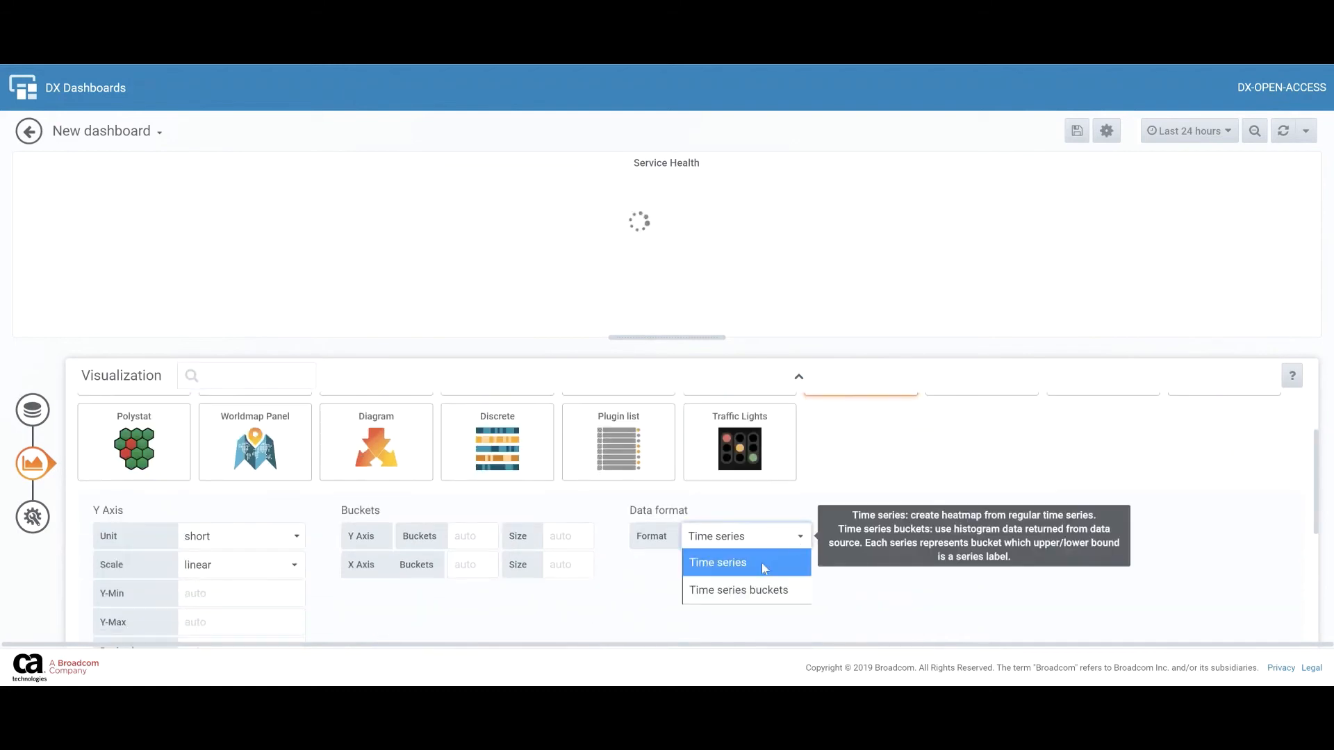
left_click(723, 589)
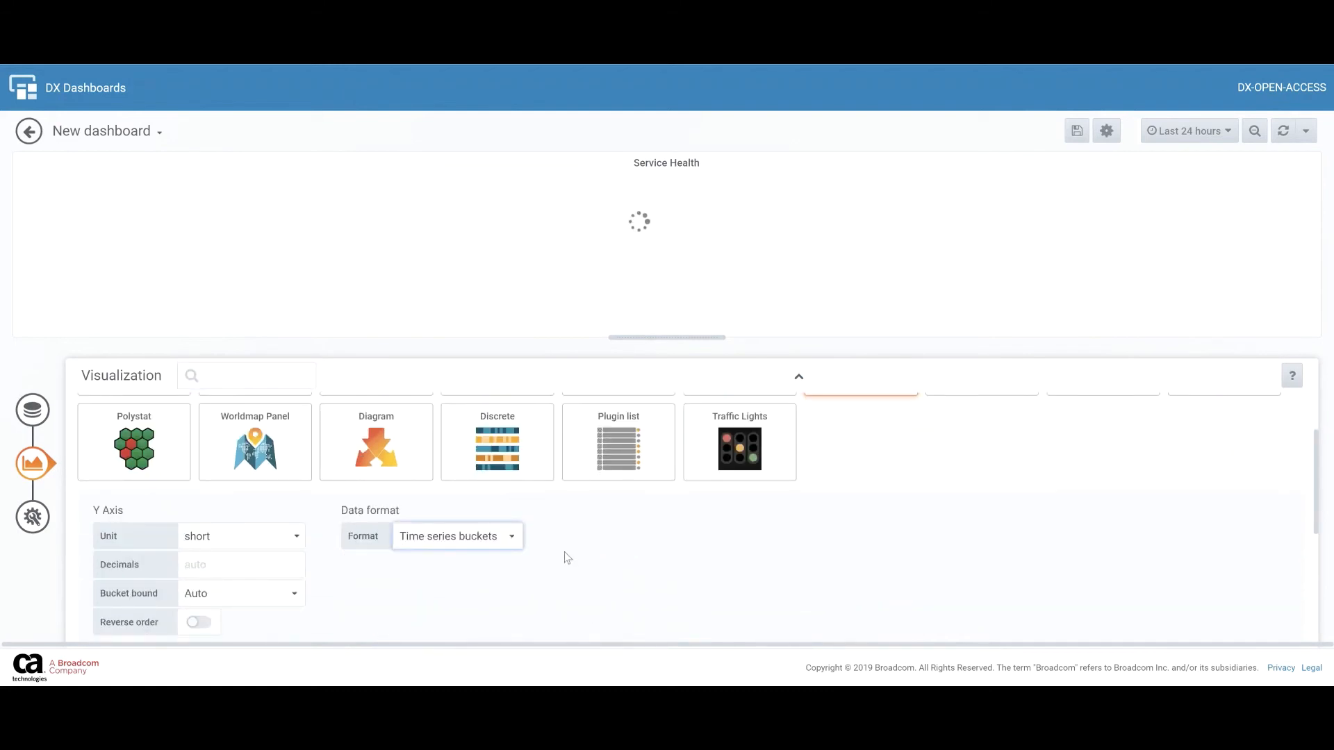
Set the query's date histogram interval to 1h and the time range to the last 12 hours.
left_click(32, 410)
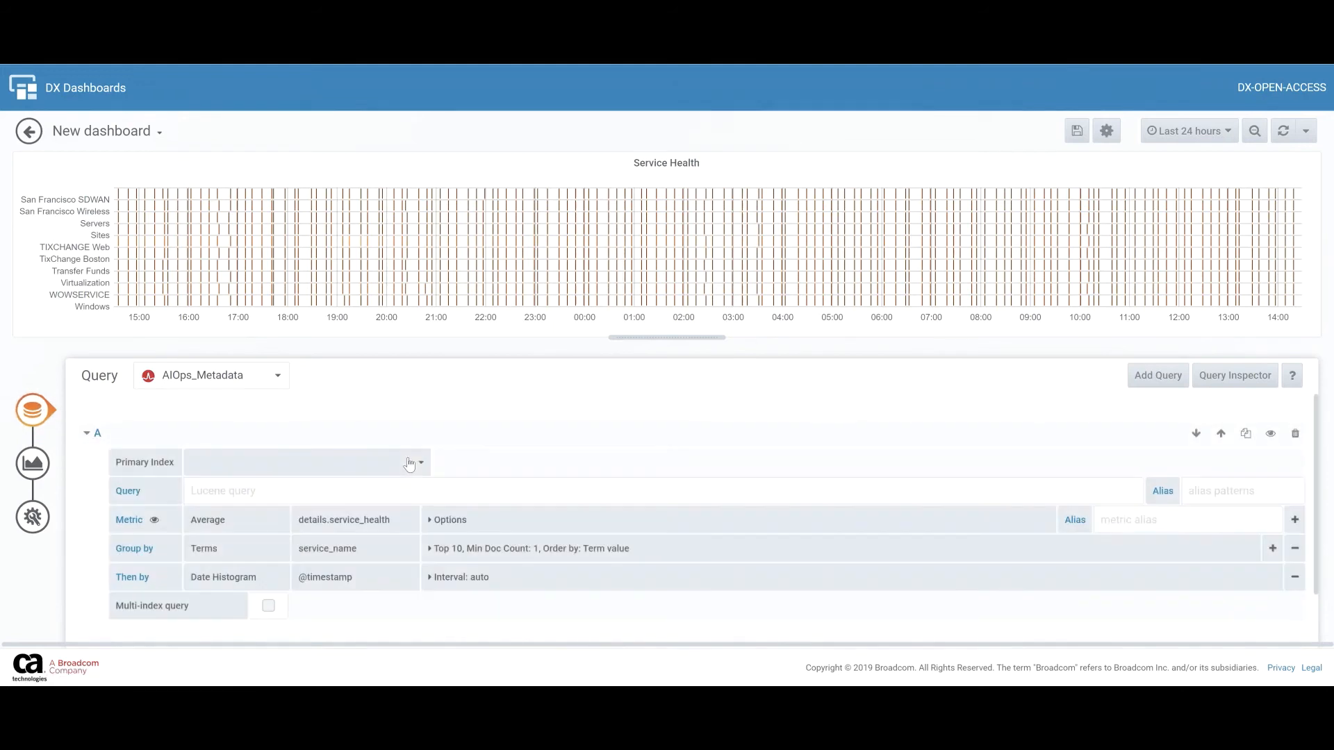
left_click(430, 579)
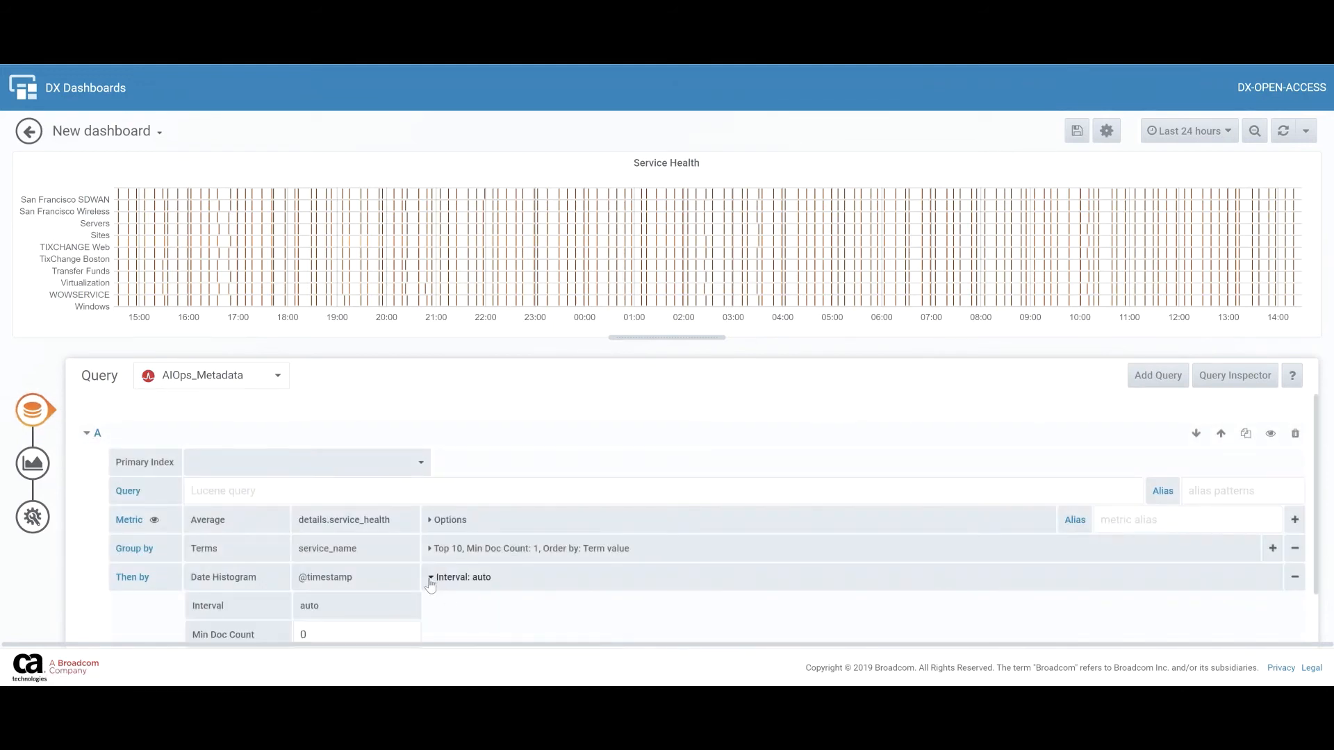
scroll(428, 578, "down", 1)
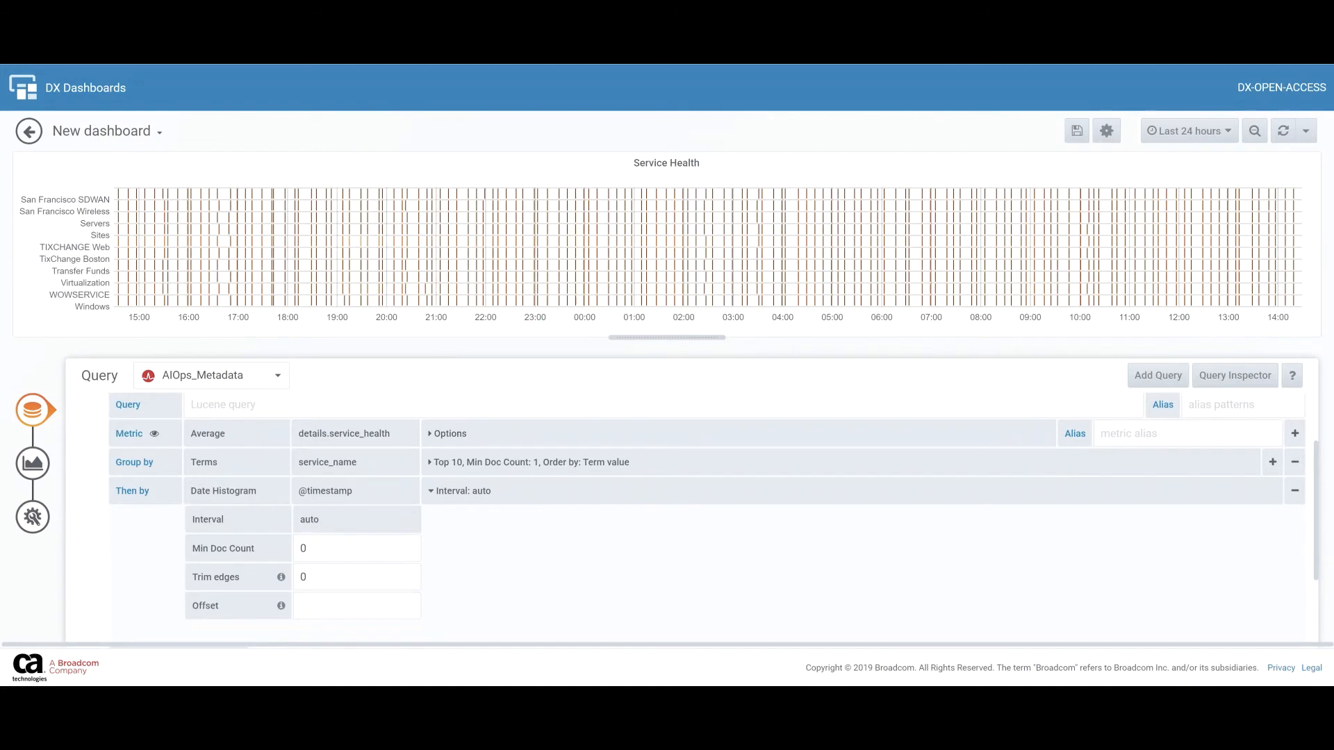
left_click(341, 519)
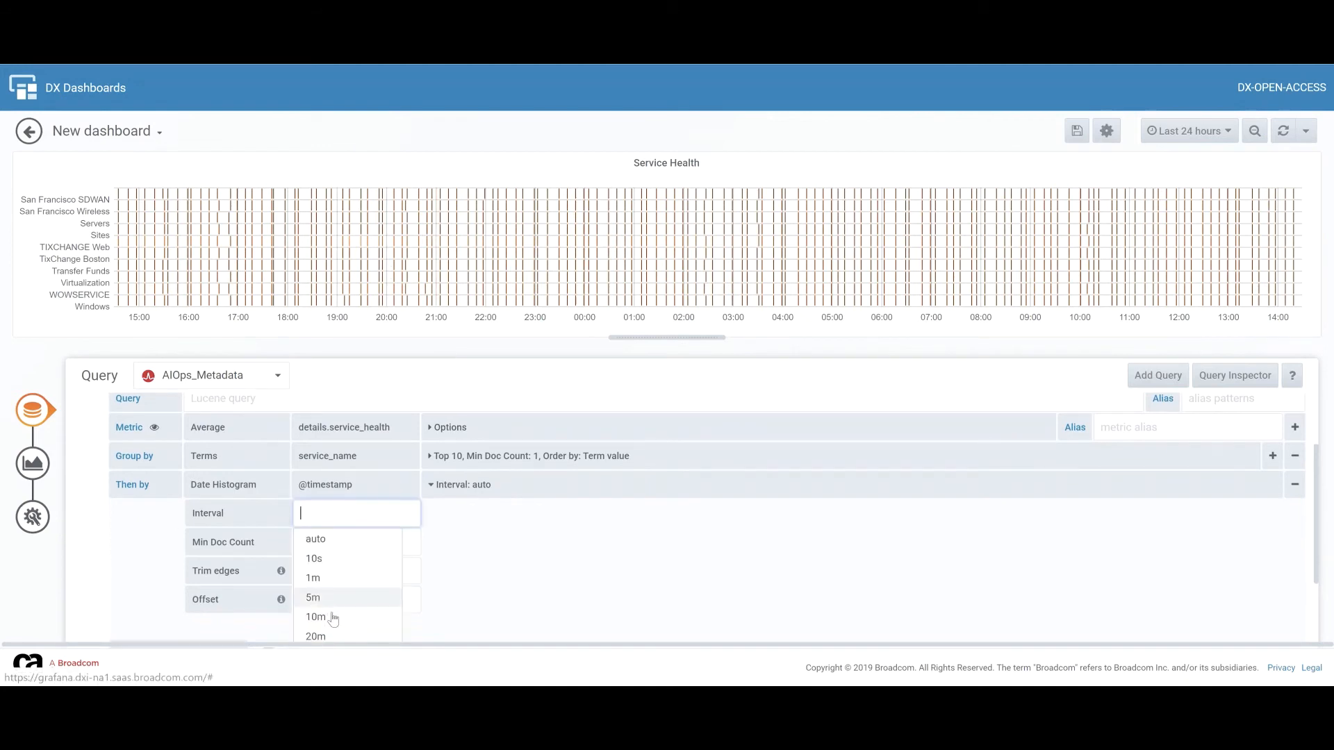
scroll(333, 619, "down", 1)
left_click(327, 577)
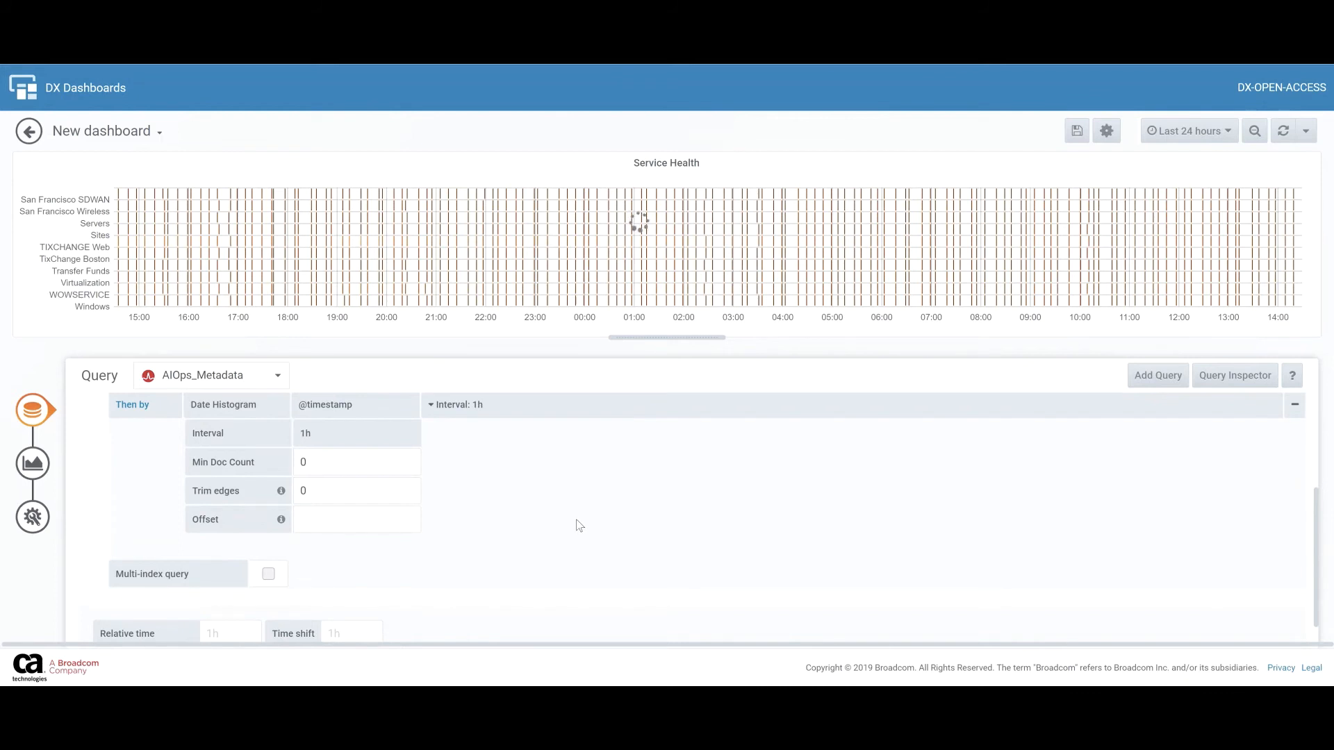
left_click(1212, 135)
left_click(1154, 329)
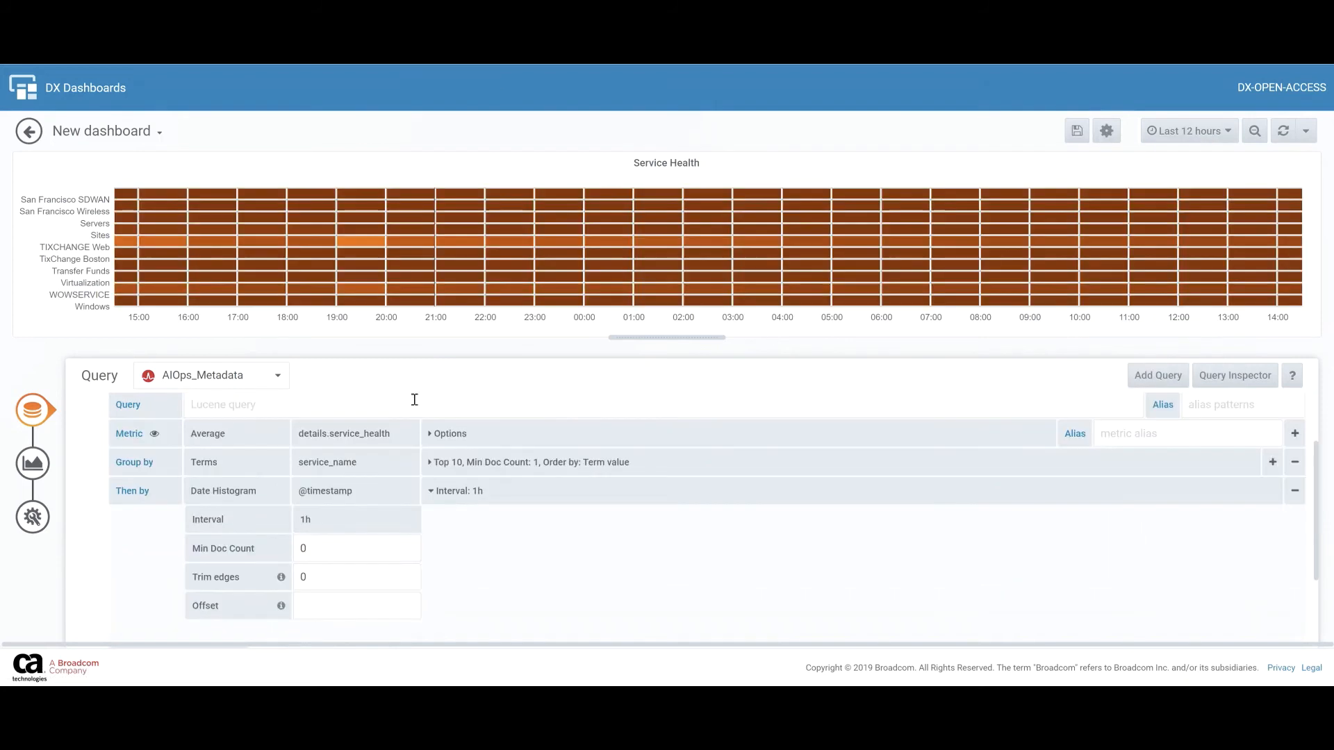
Order the service_name terms grouping by Average details.service_health and set its order to Bottom.
left_click(434, 463)
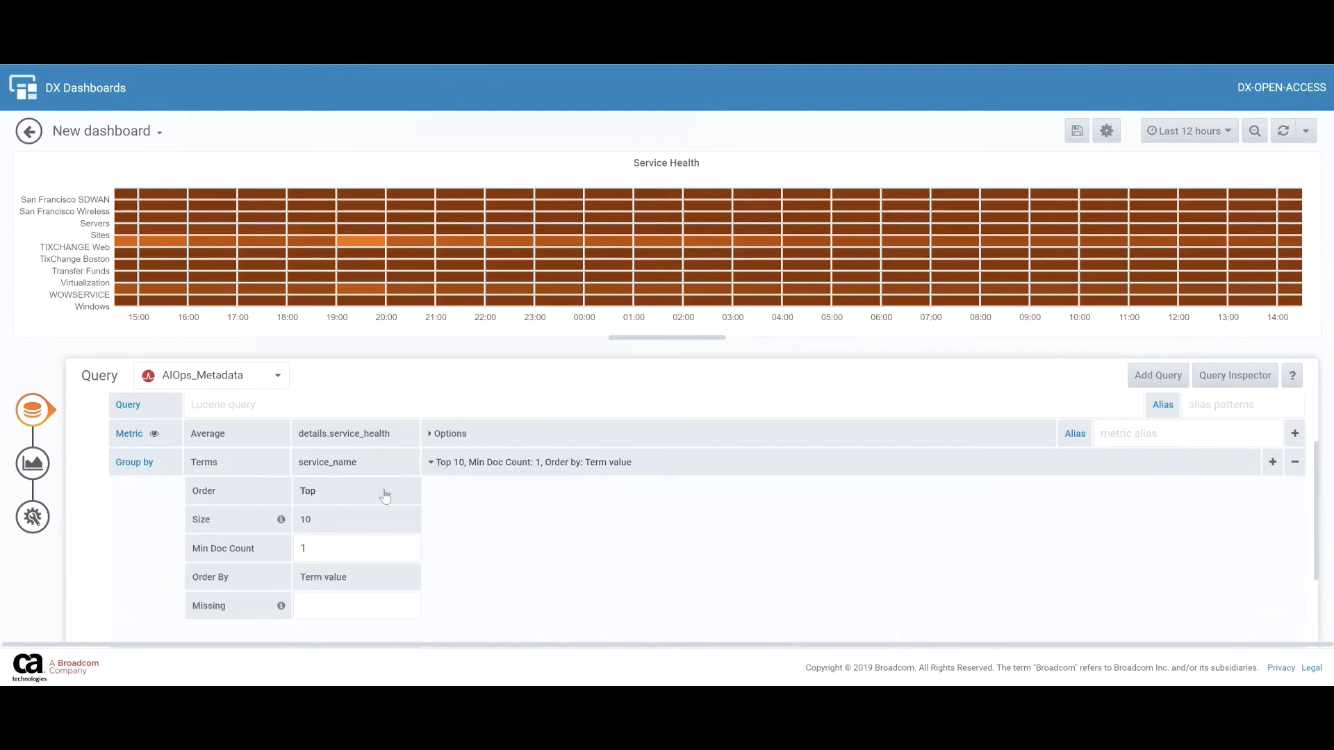
left_click(340, 577)
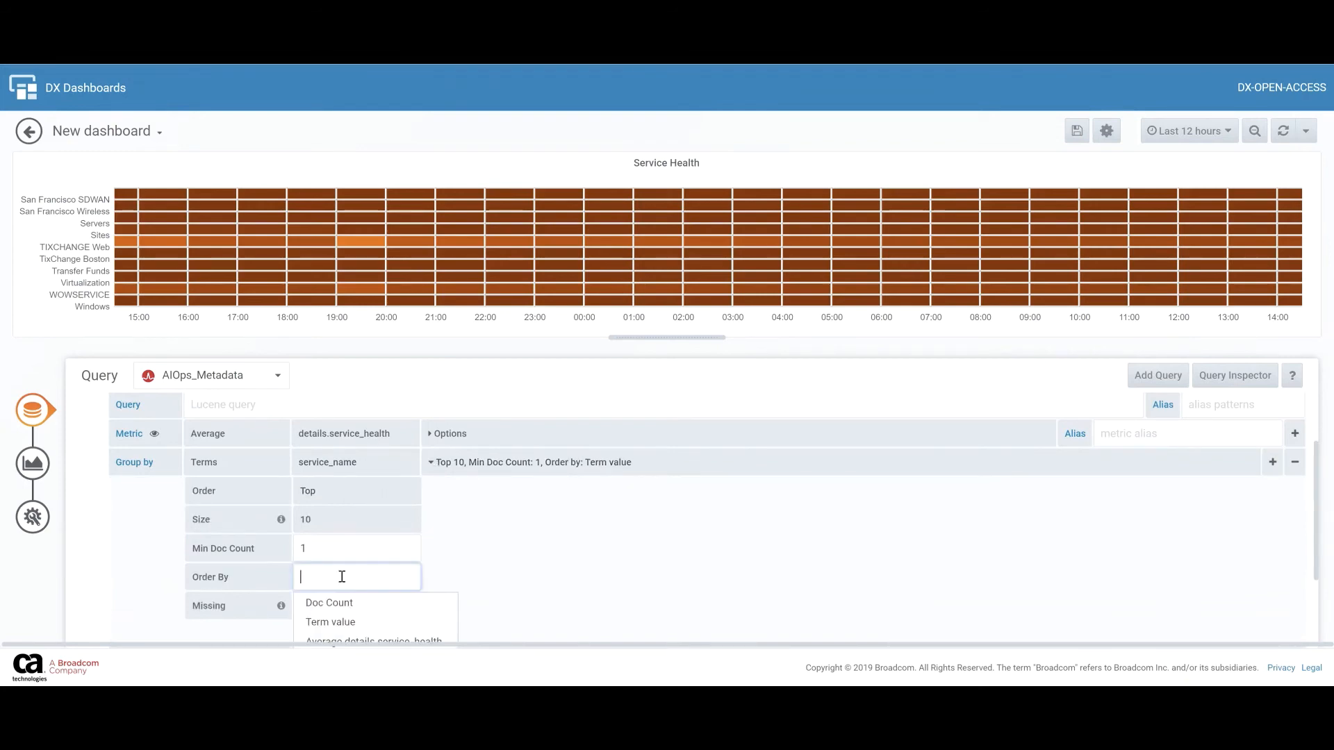
scroll(342, 577, "down", 1)
left_click(375, 556)
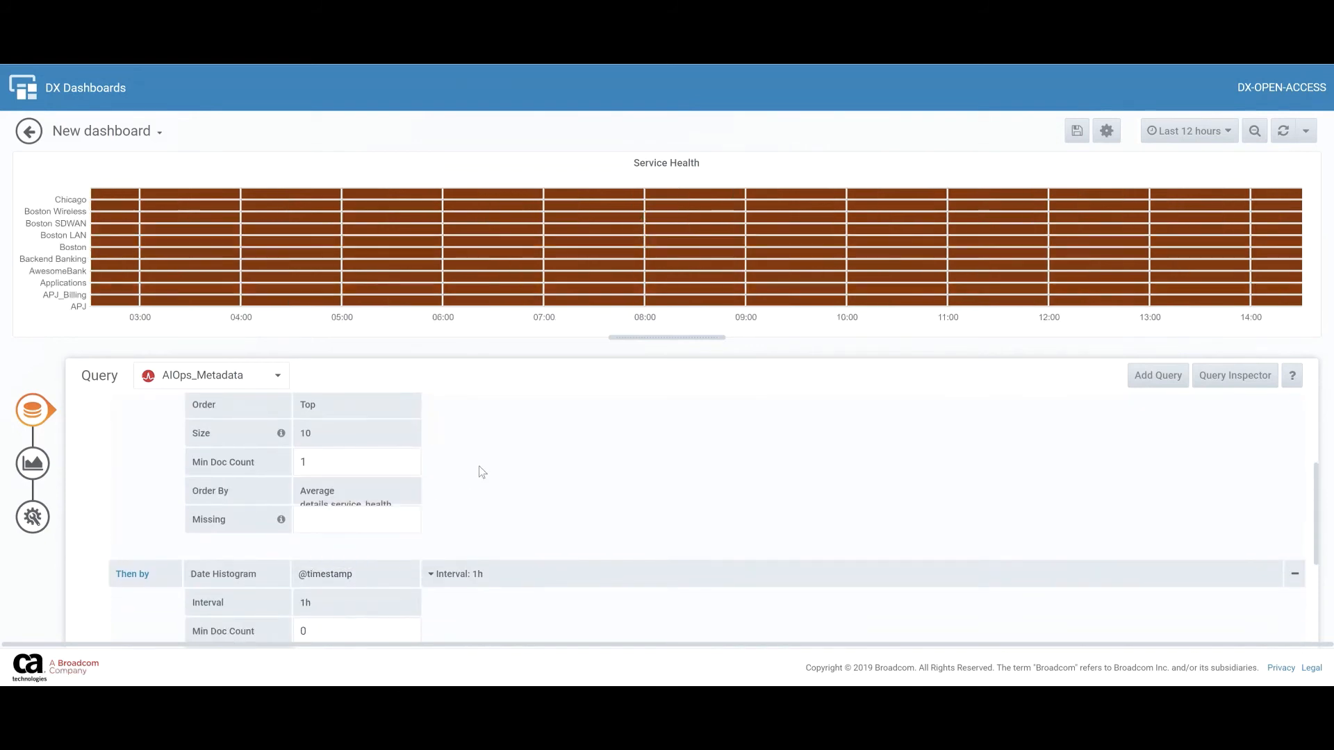
scroll(482, 473, "up", 1)
left_click(326, 491)
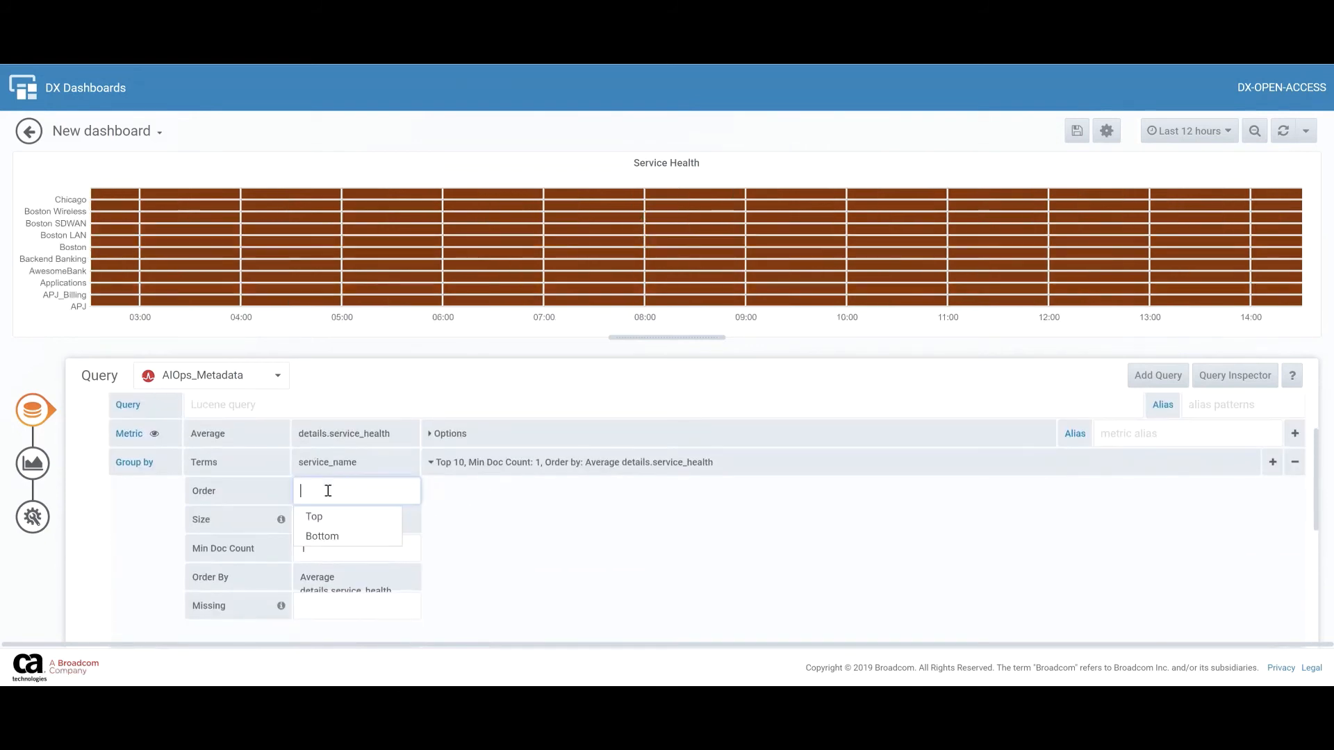
left_click(327, 535)
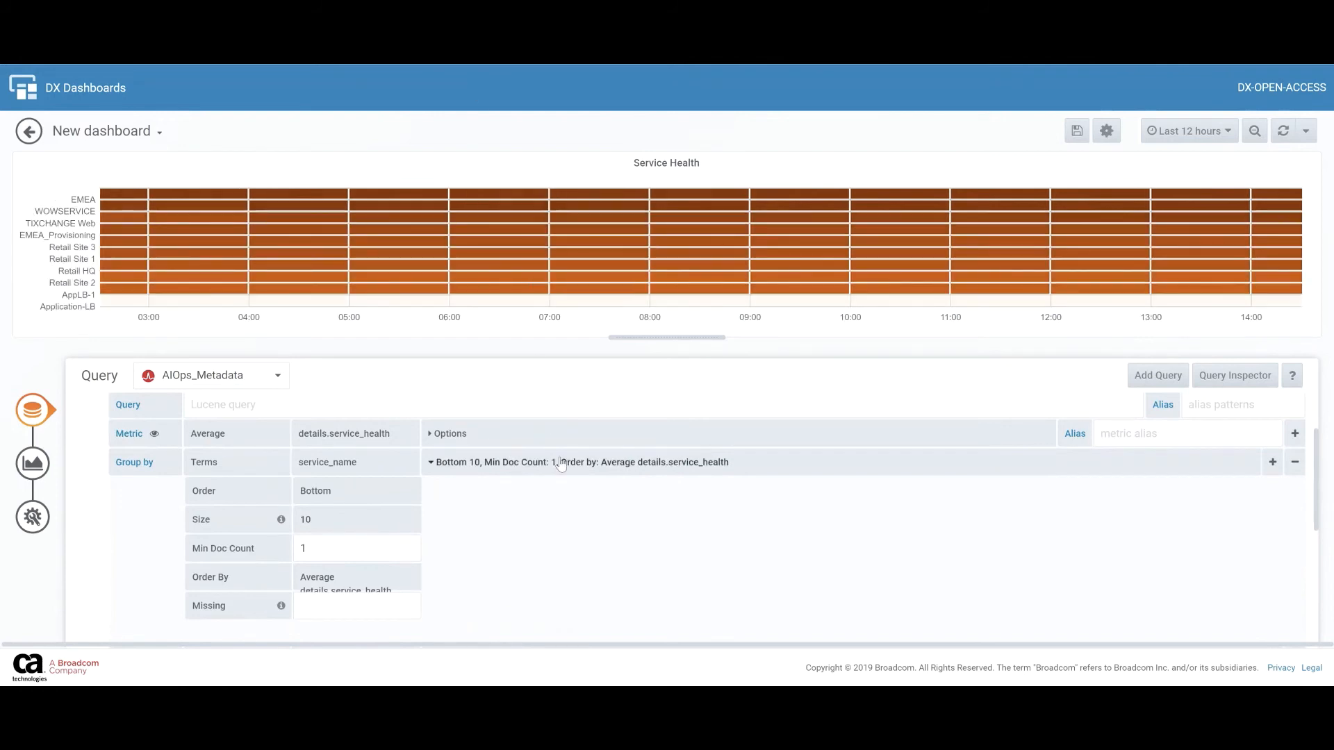
Apply a red-yellow-green color scheme to the Service Health heatmap and set the color scale maximum to 0.
left_click(38, 467)
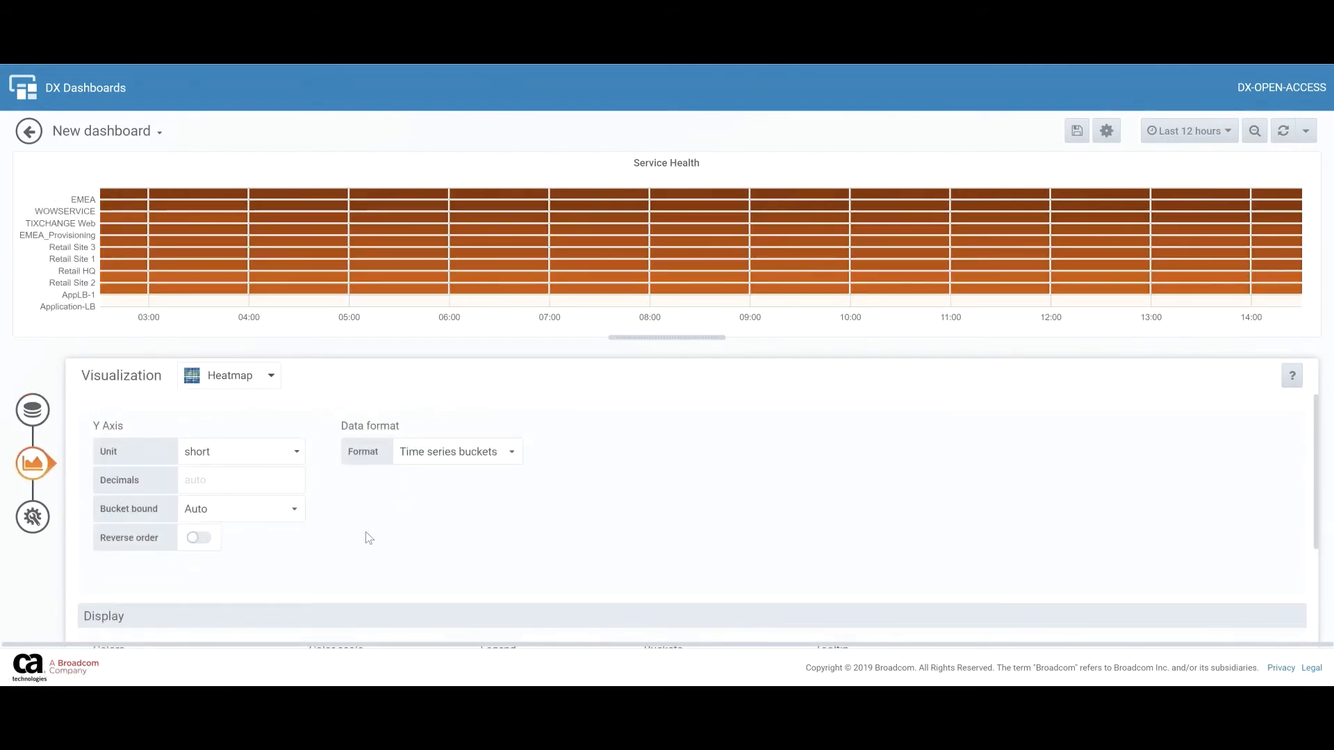
scroll(316, 475, "down", 3)
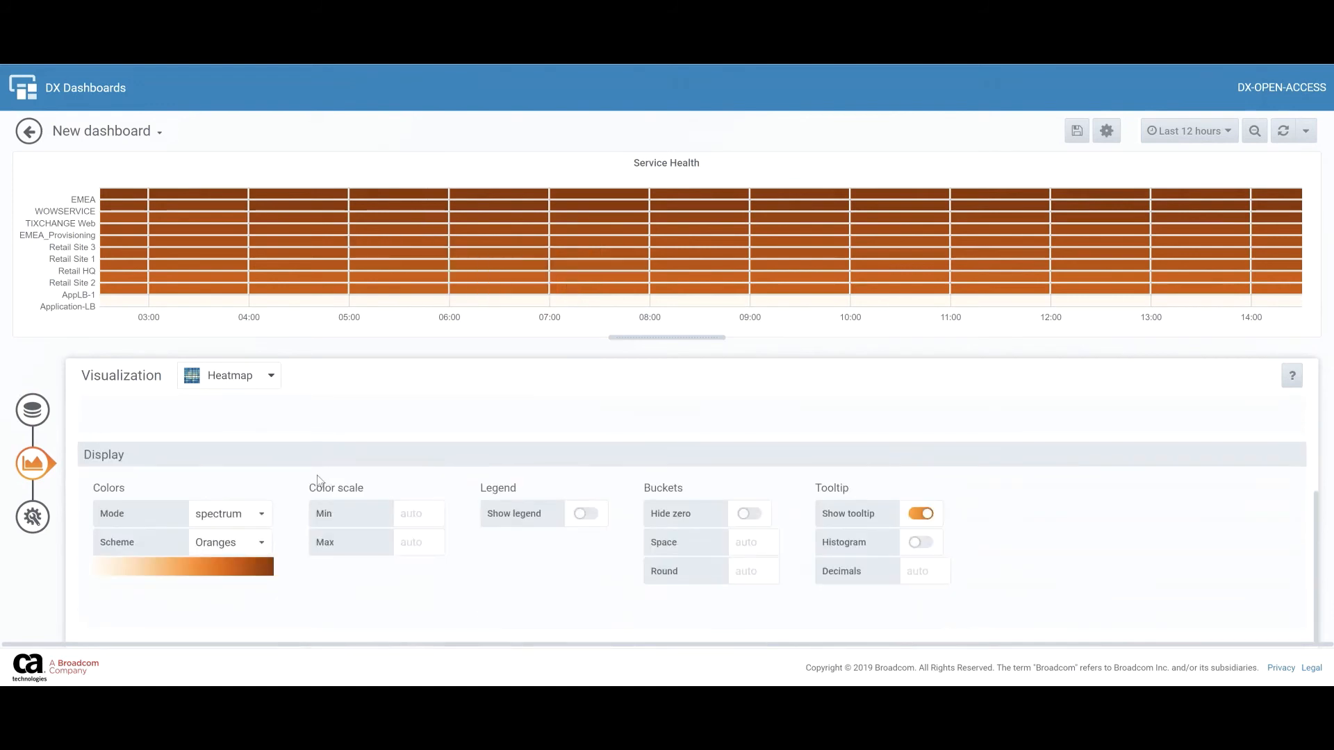
left_click(243, 546)
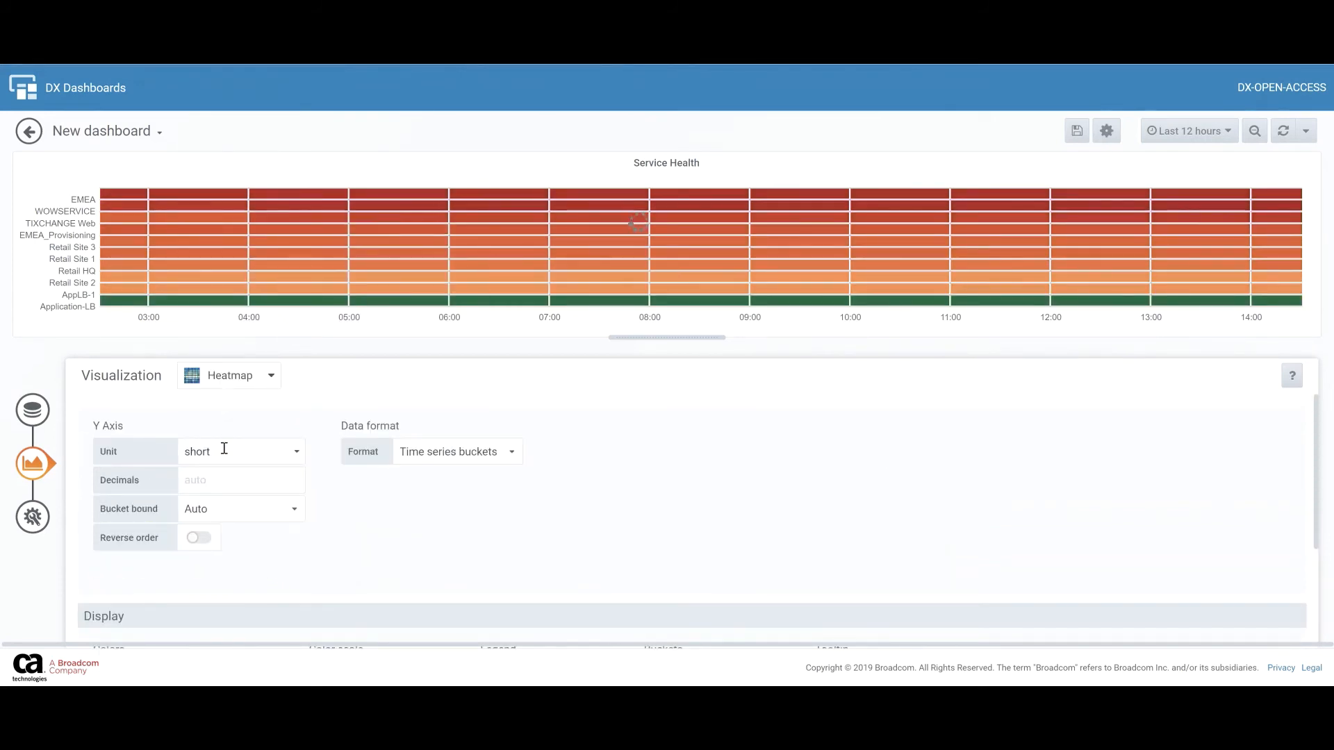
Set the heatmap's Y axis unit to percent (0-100).
left_click(223, 448)
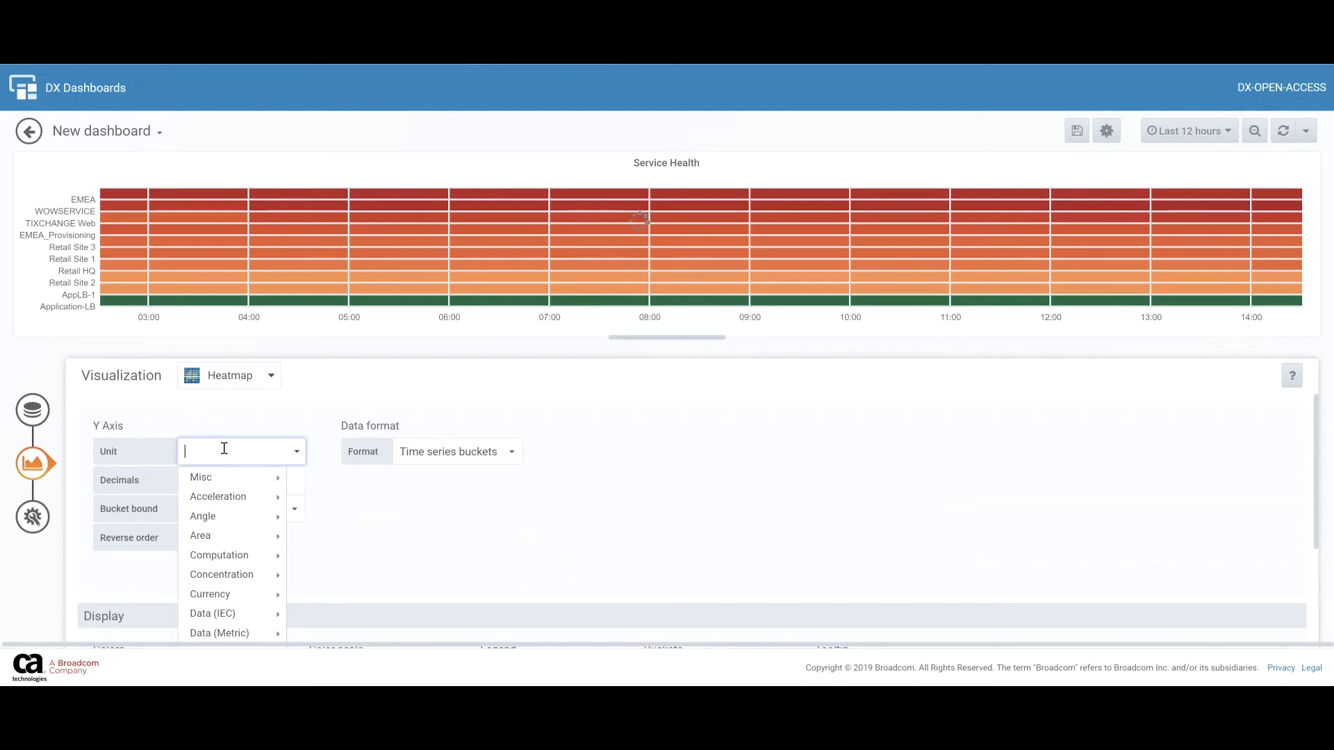
mouse_move(231, 480)
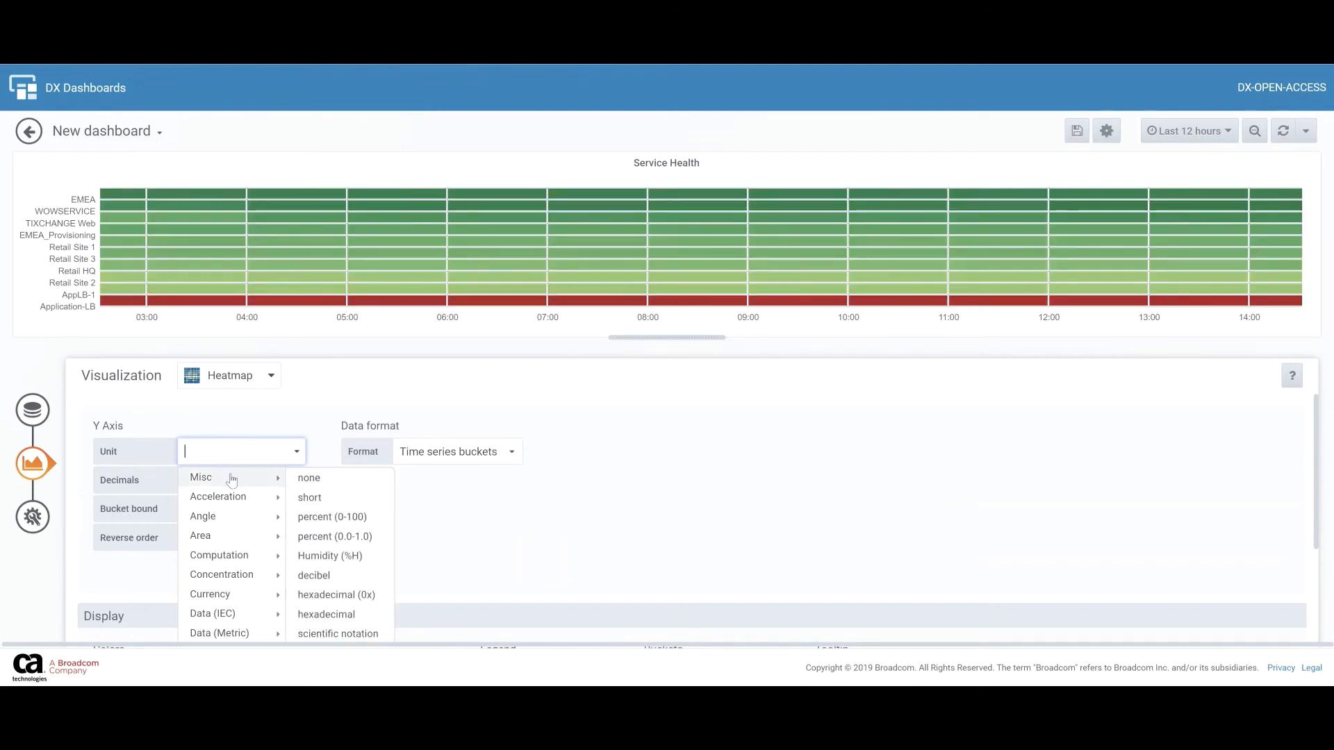
scroll(231, 479, "down", 5)
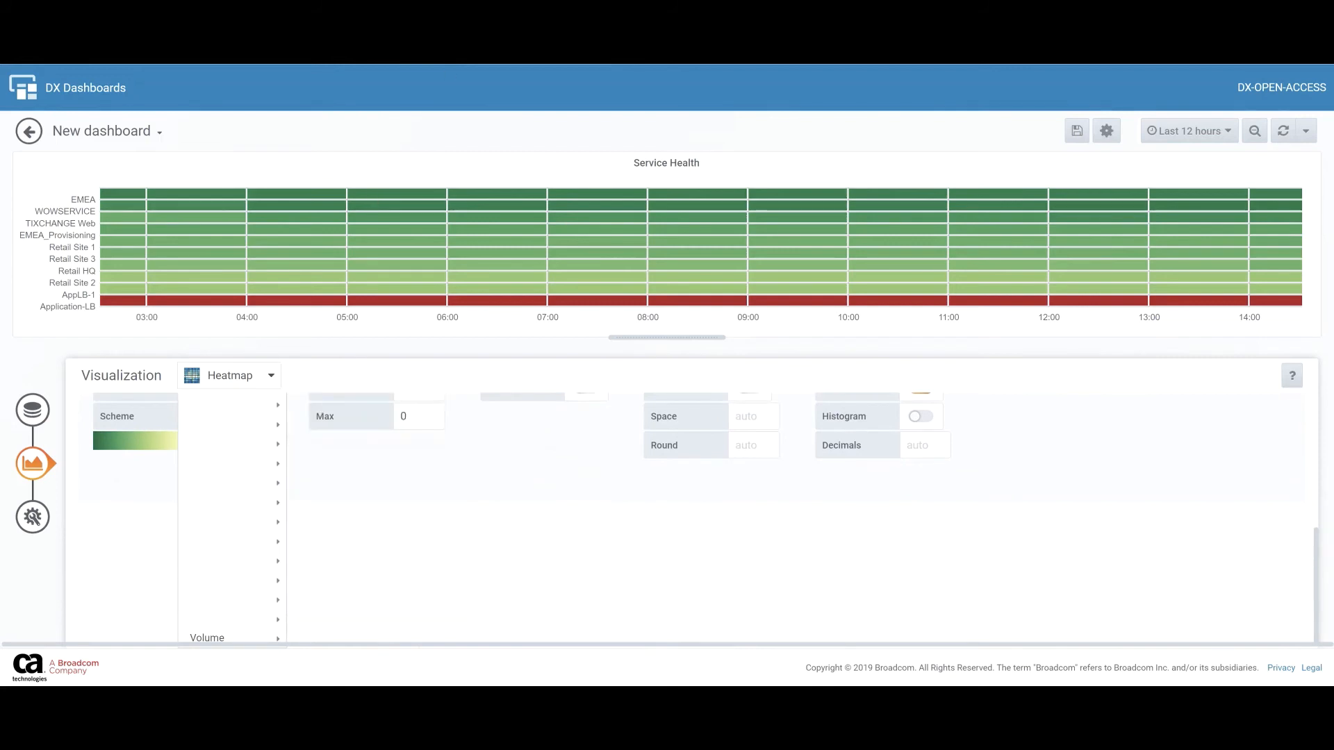
left_click(405, 415)
scroll(405, 416, "up", 5)
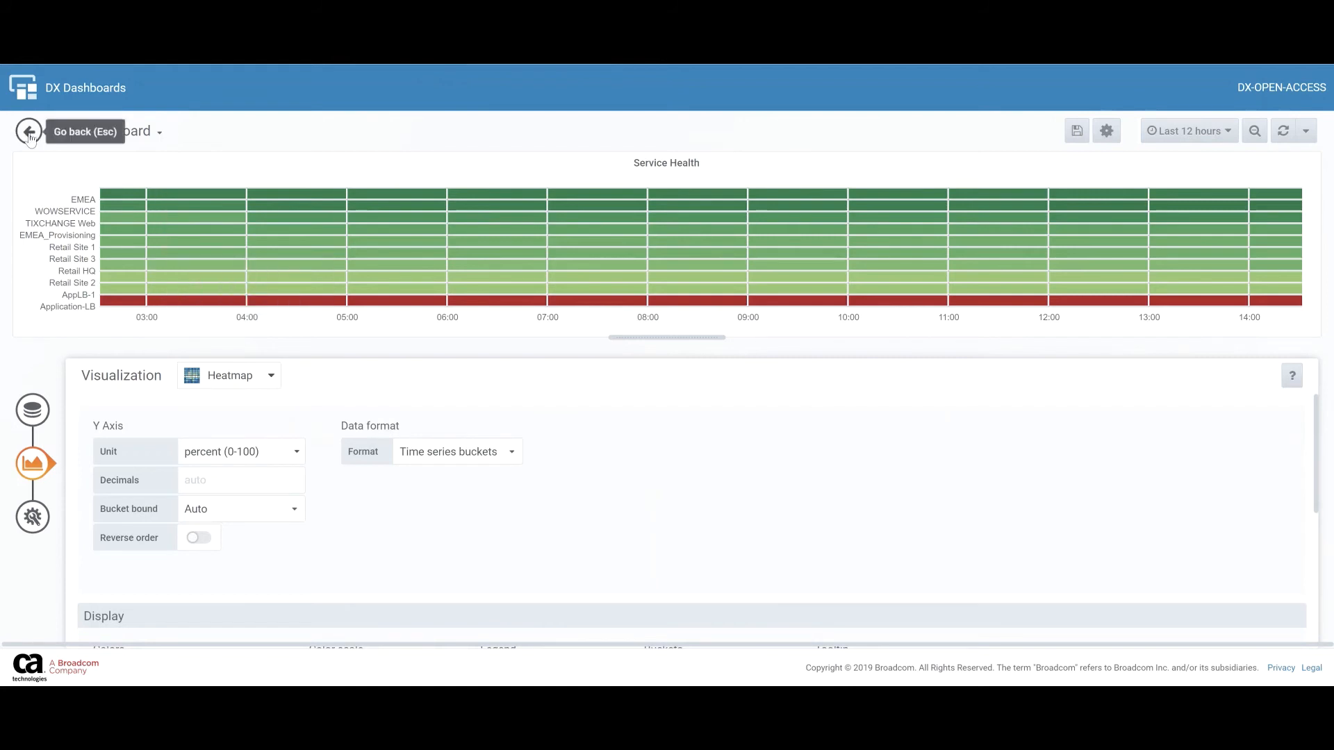
Retitle the heatmap panel "Business Service Health HeatMap" and return to the dashboard.
left_click(33, 516)
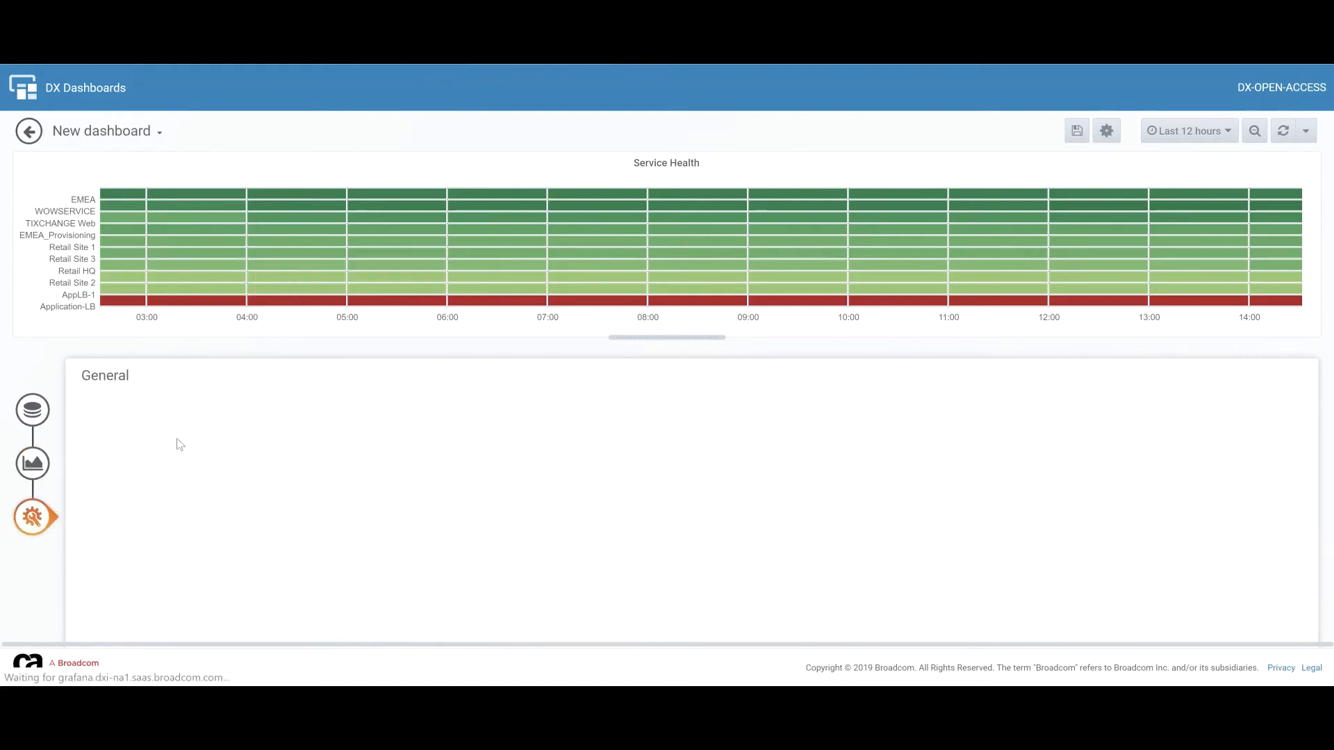
left_click(276, 432)
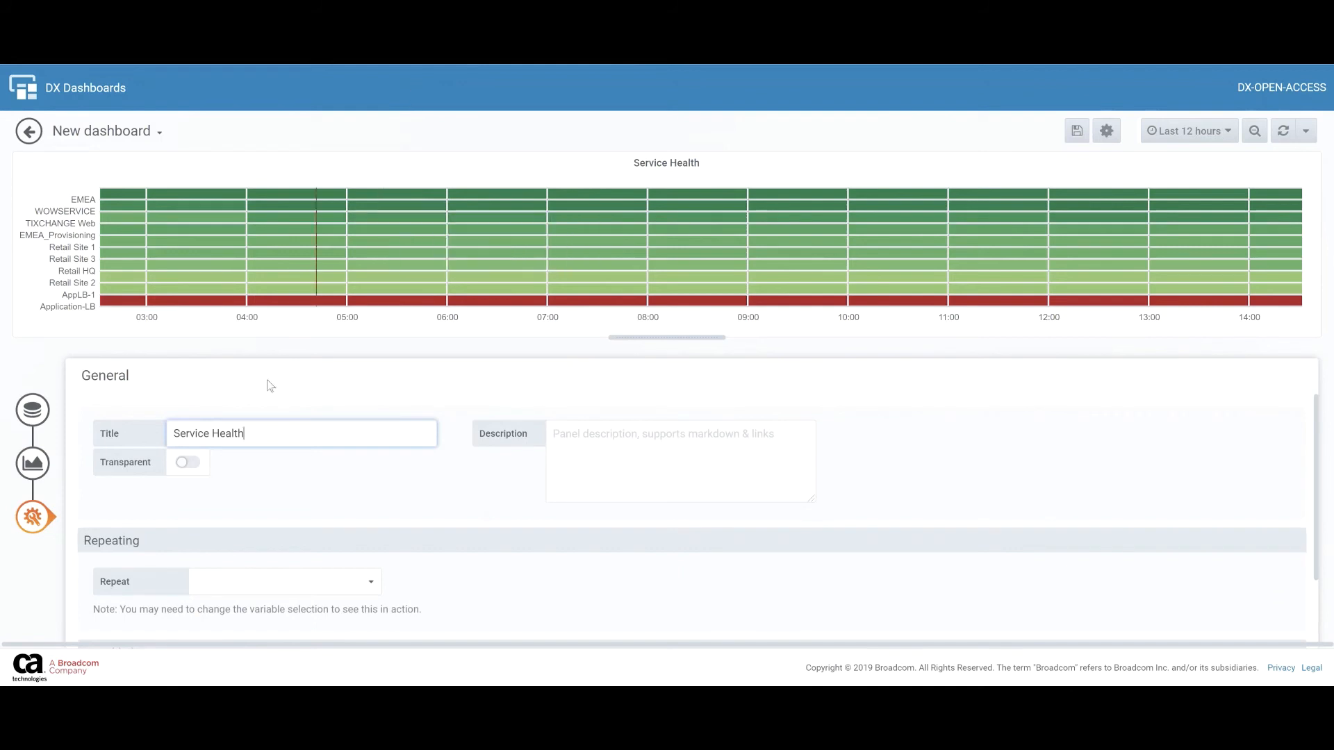
left_click(176, 432)
type("Esi")
key("BackSpace")
key("BackSpace")
type("usiness")
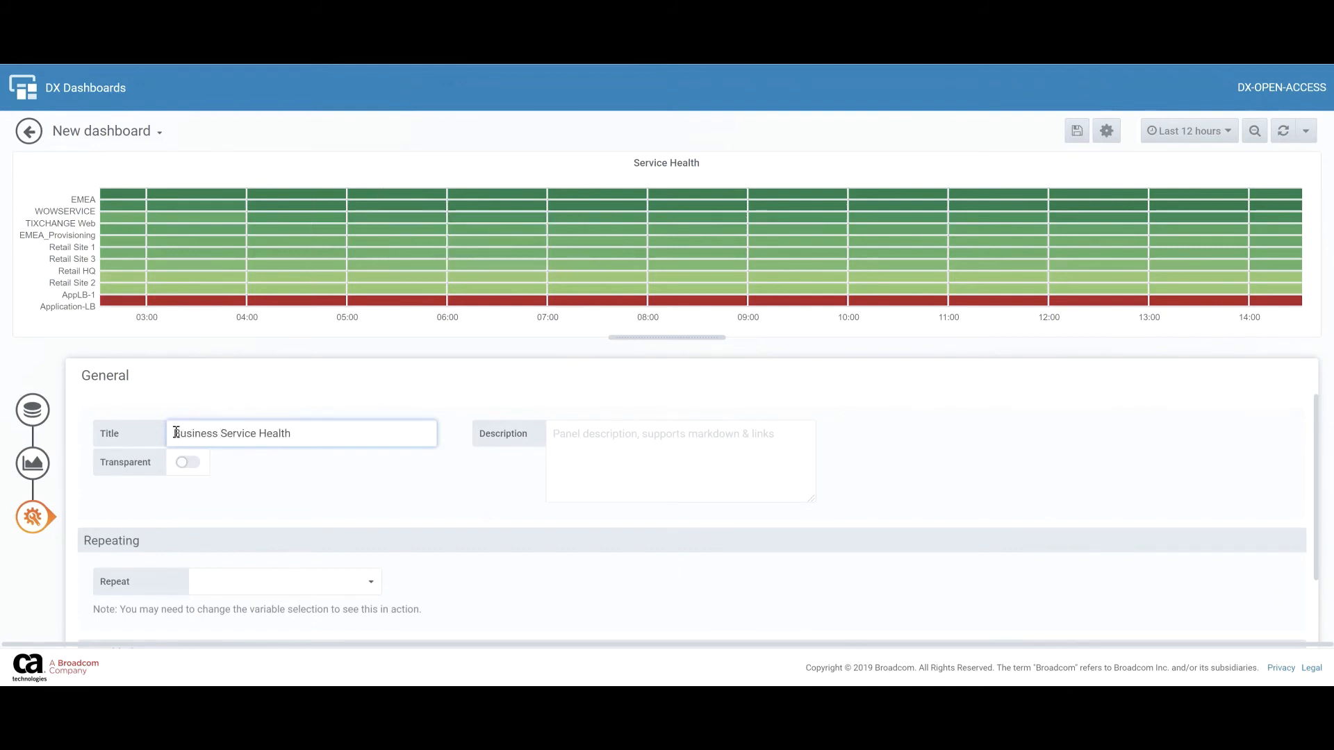
left_click(353, 437)
type("HeatMap")
left_click(28, 131)
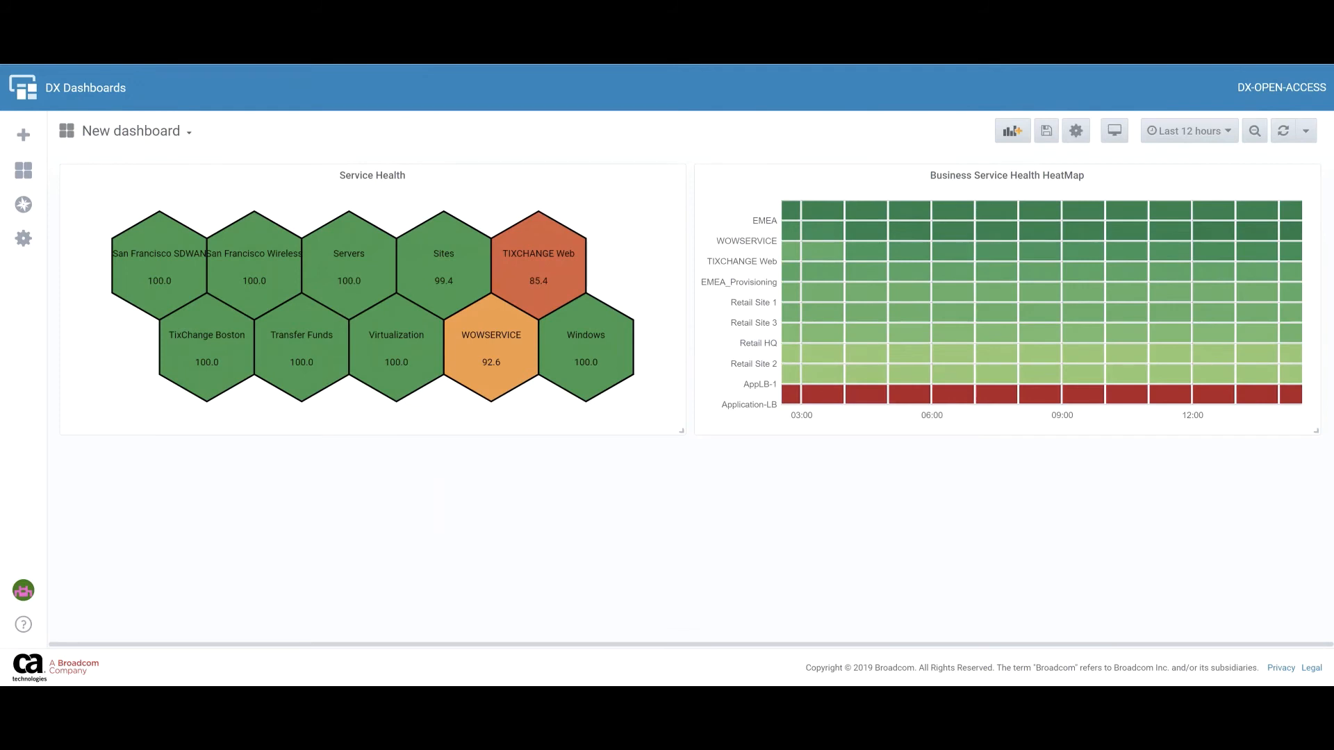
Add a new panel below the Service Health Polystat and widen it to the full dashboard width.
left_click(1021, 137)
left_click_drag(461, 173, 471, 446)
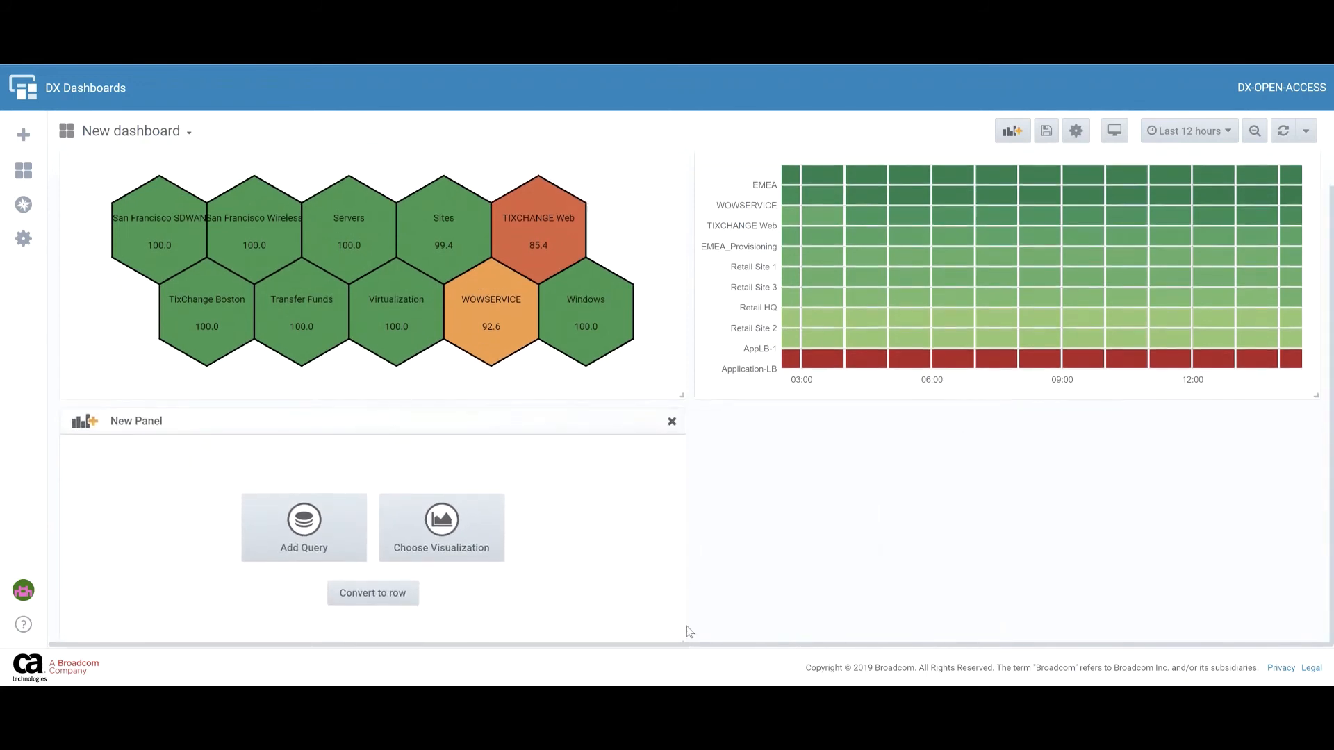
left_click_drag(681, 638, 1313, 639)
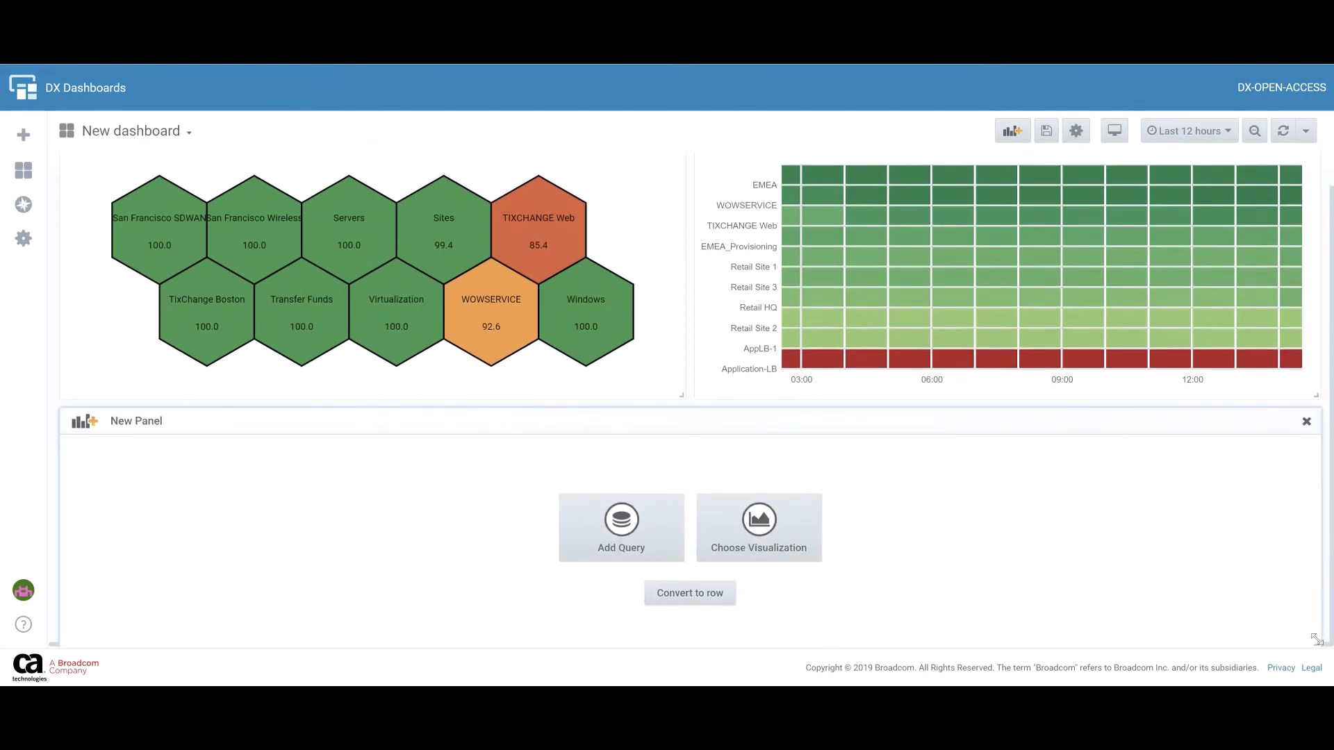
Add a query to the new panel using the AIOps_Insights data source and expand its inventory query options.
left_click(629, 525)
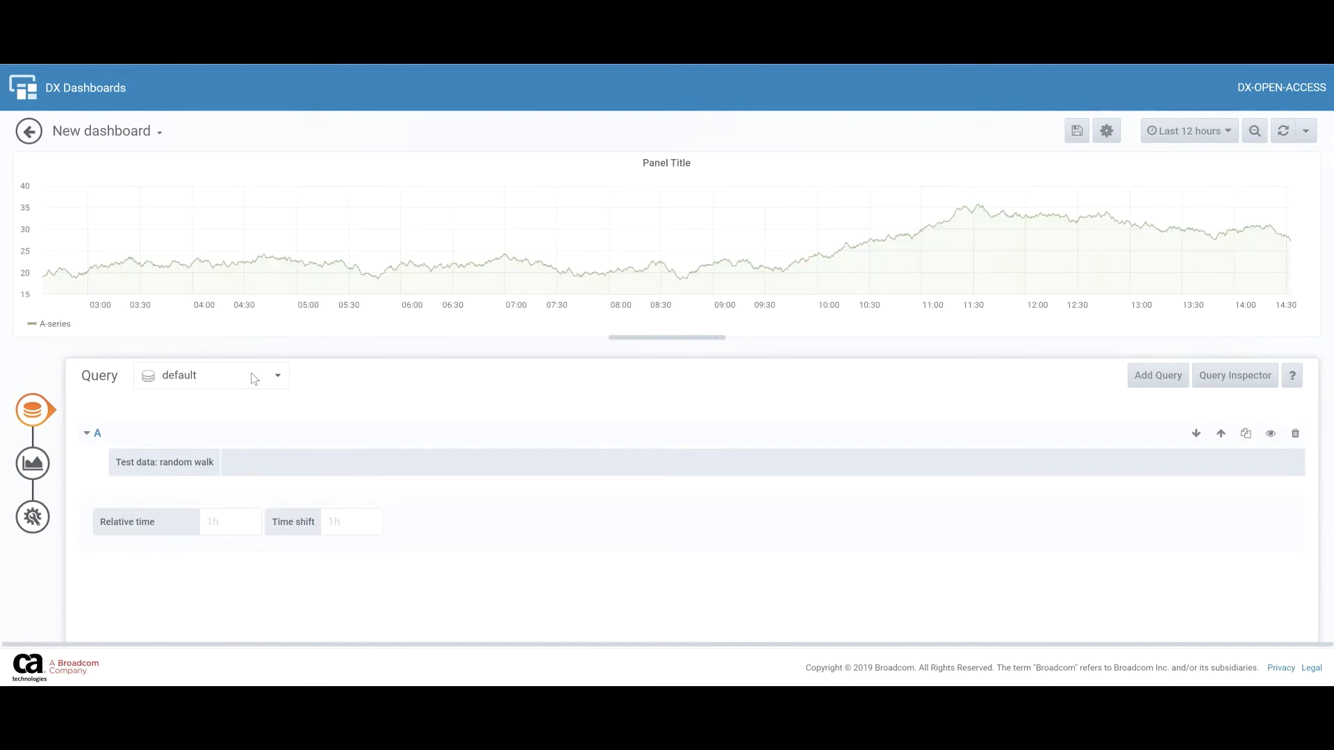
left_click(254, 378)
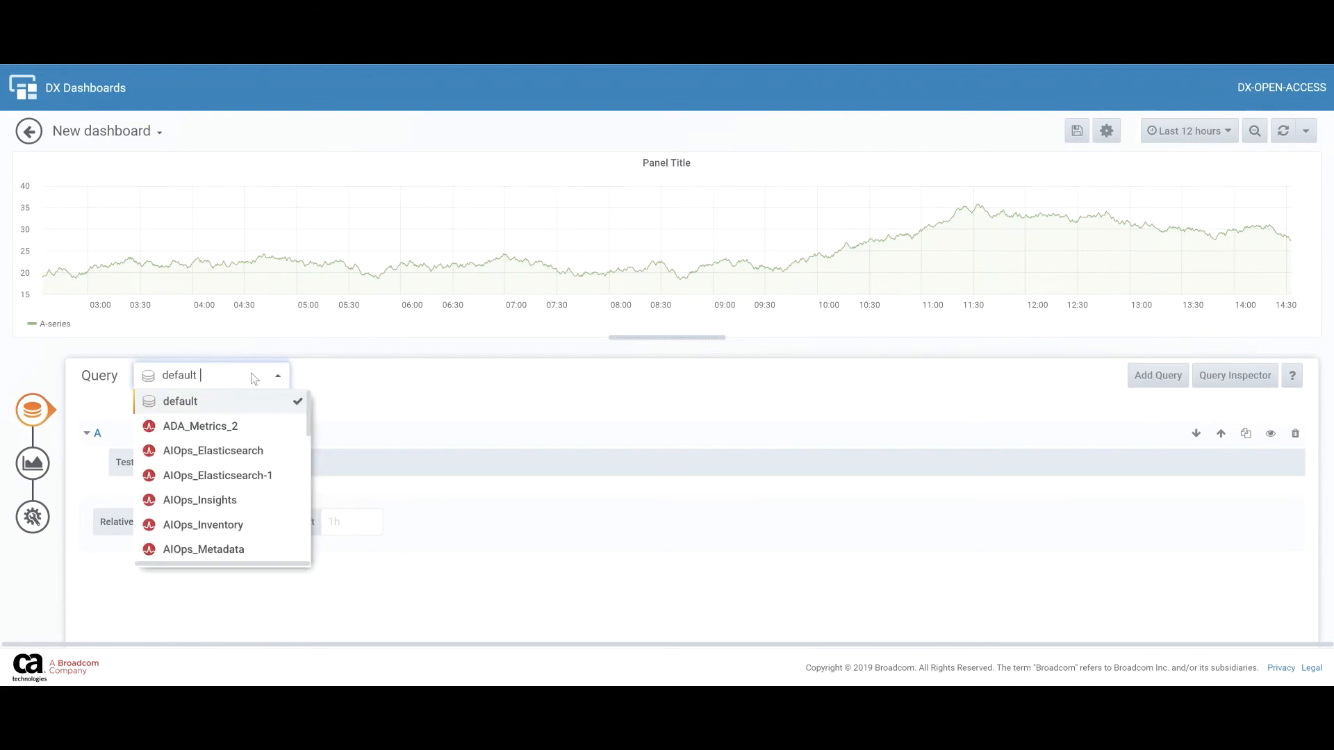
left_click(248, 505)
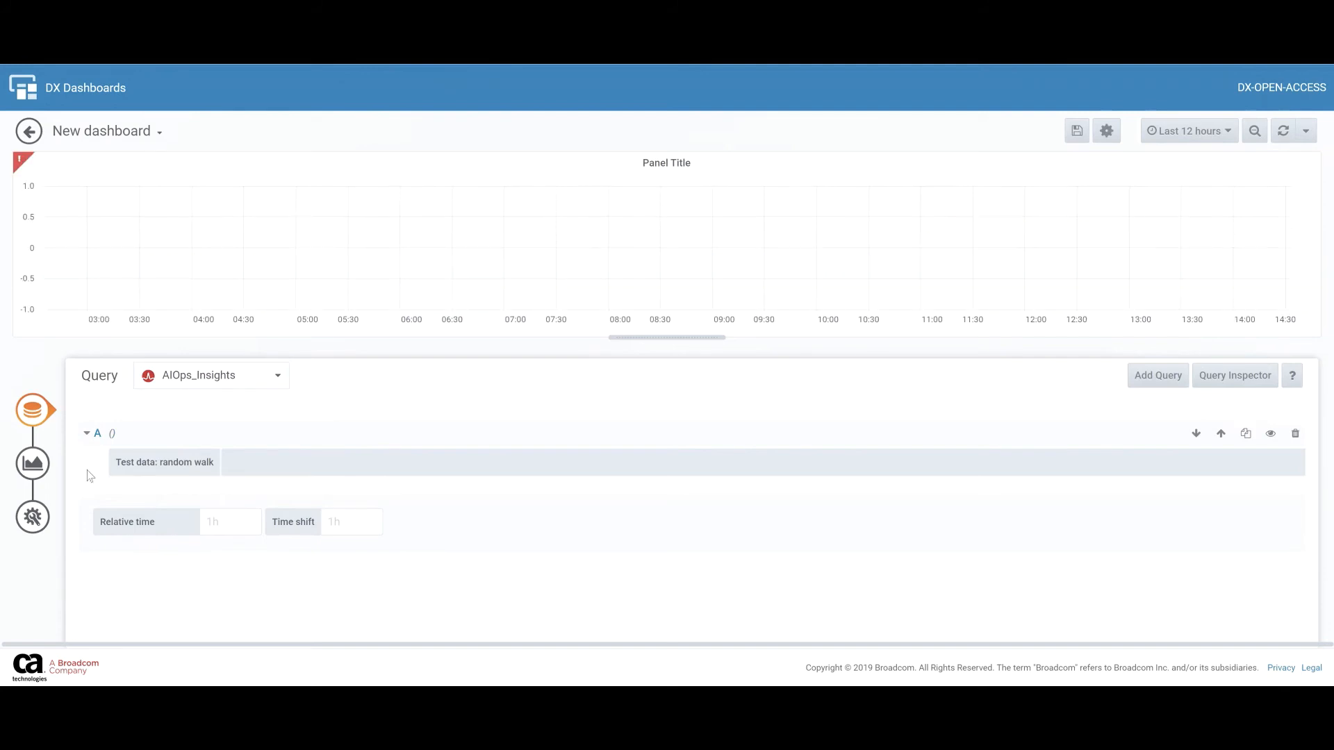
left_click(87, 437)
left_click(87, 436)
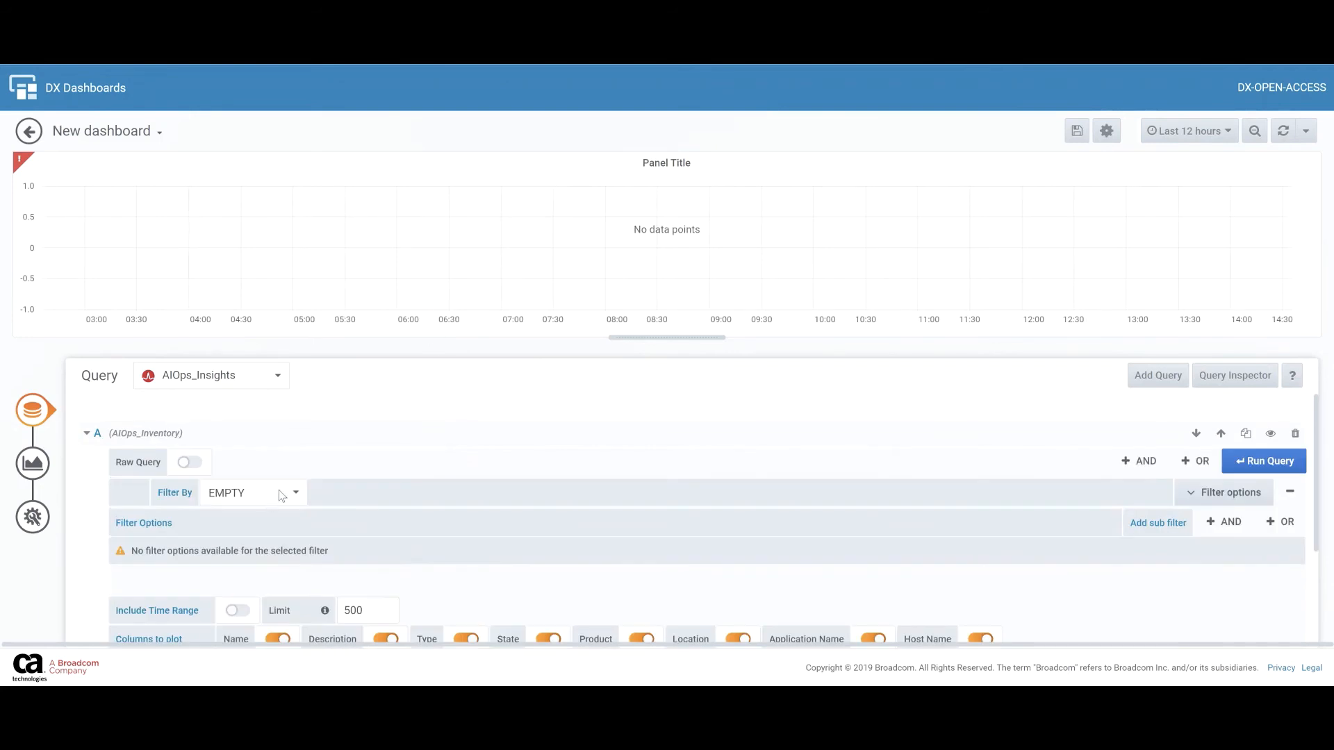
Filter the AIOps_Inventory query by ATTRIBUTE, with expression name type and value saService.
left_click(270, 494)
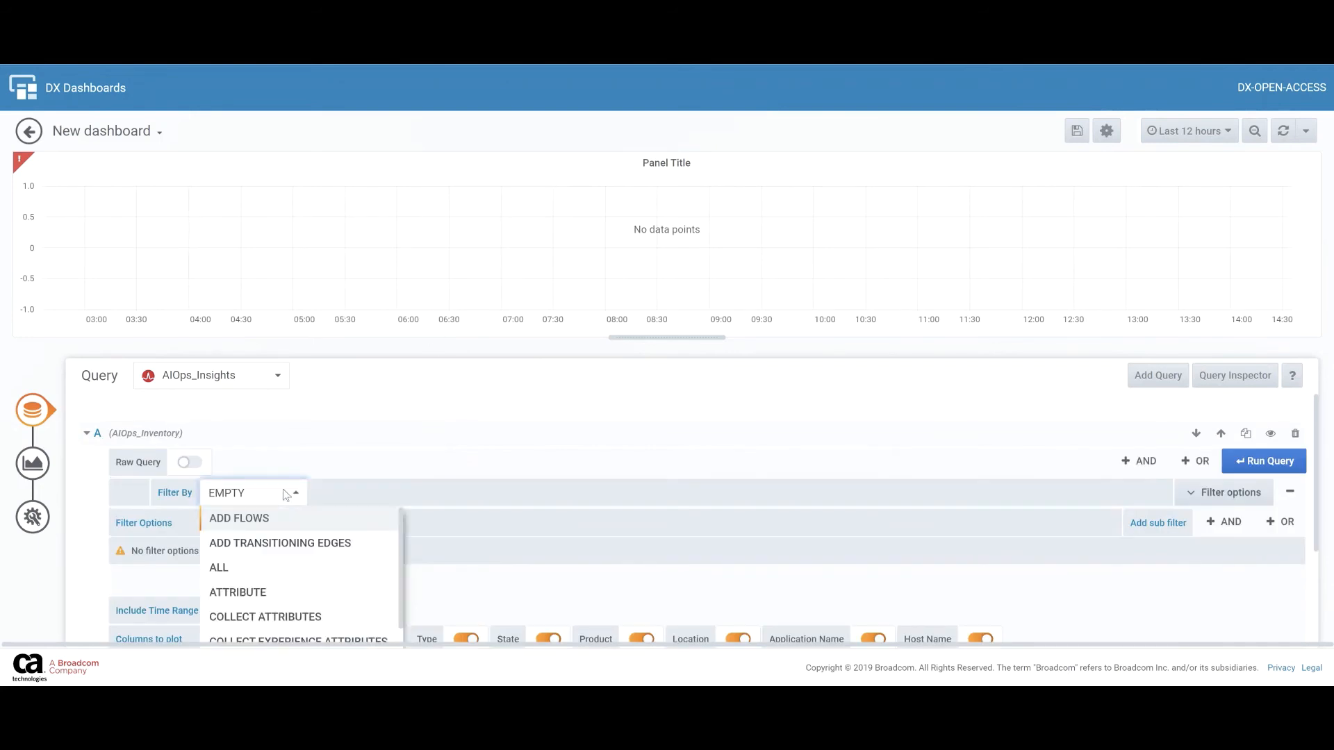
left_click(256, 592)
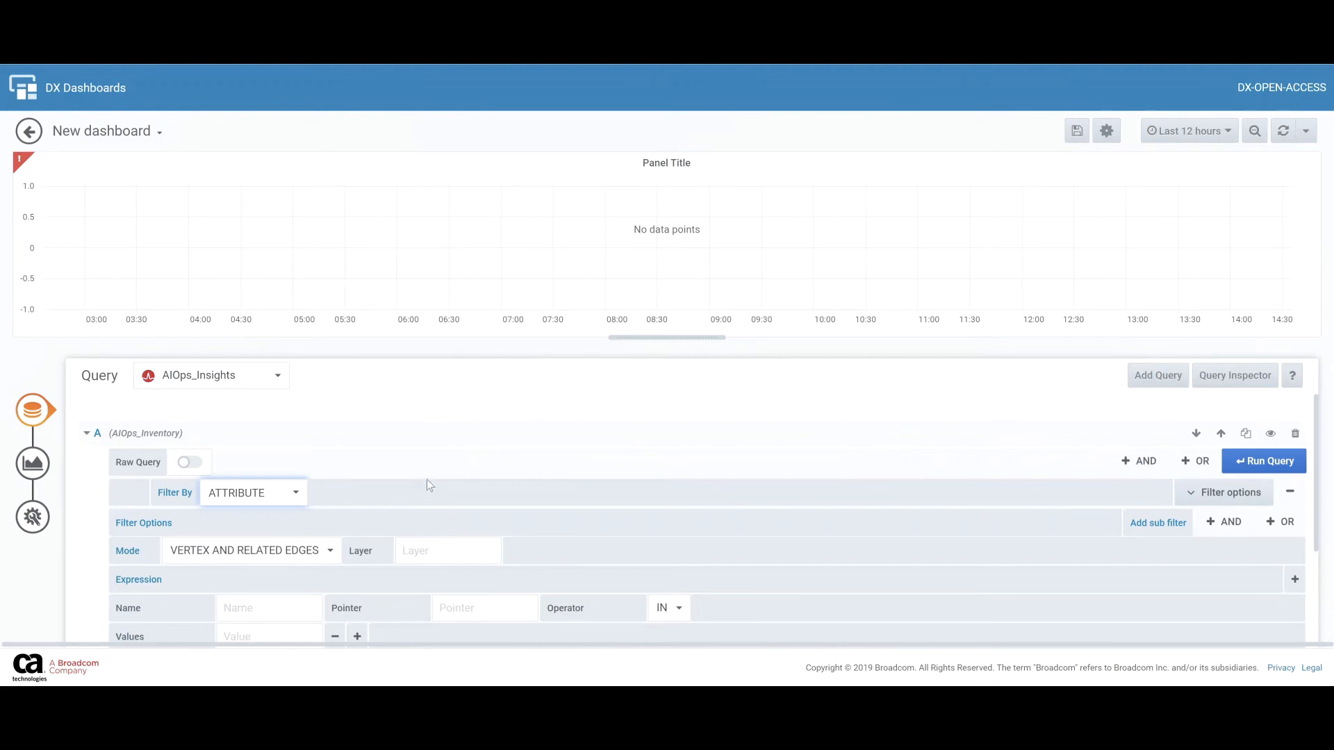
scroll(422, 488, "down", 1)
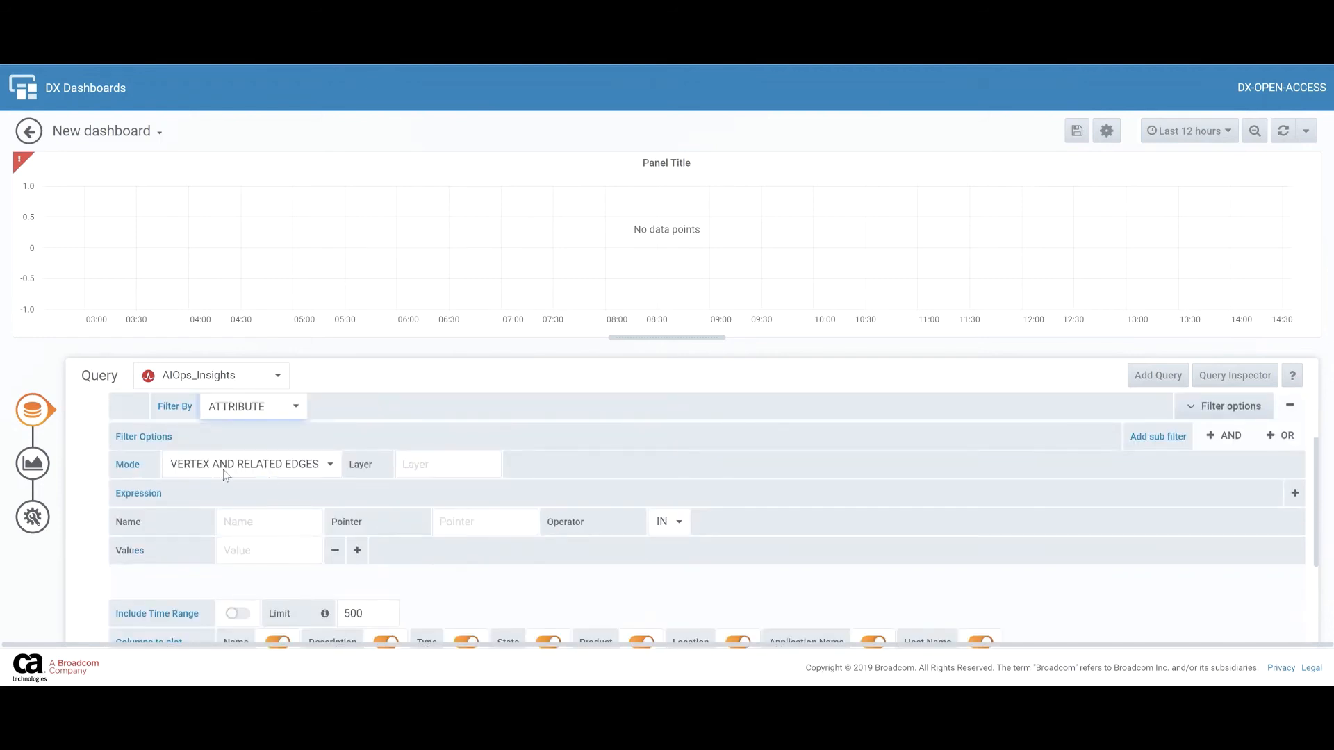
left_click(262, 521)
type("type")
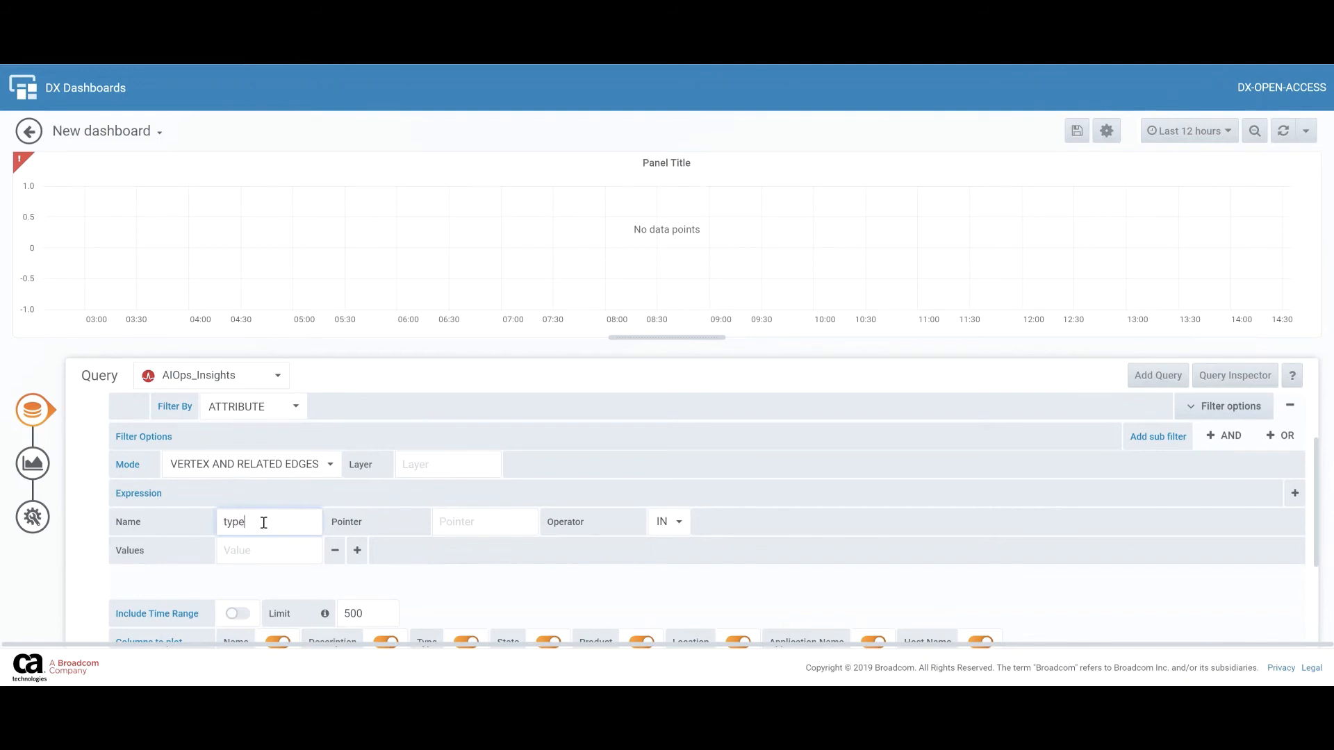
left_click(264, 546)
type("saService")
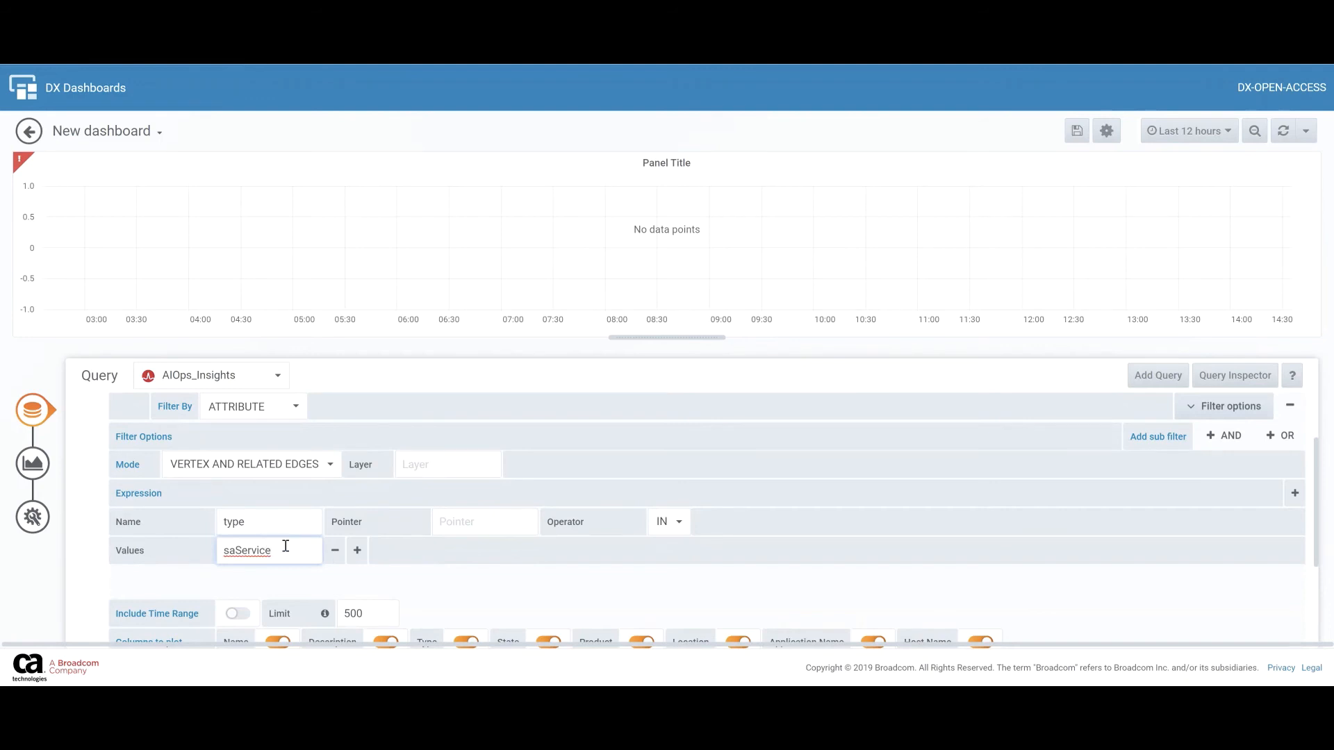
left_click(429, 582)
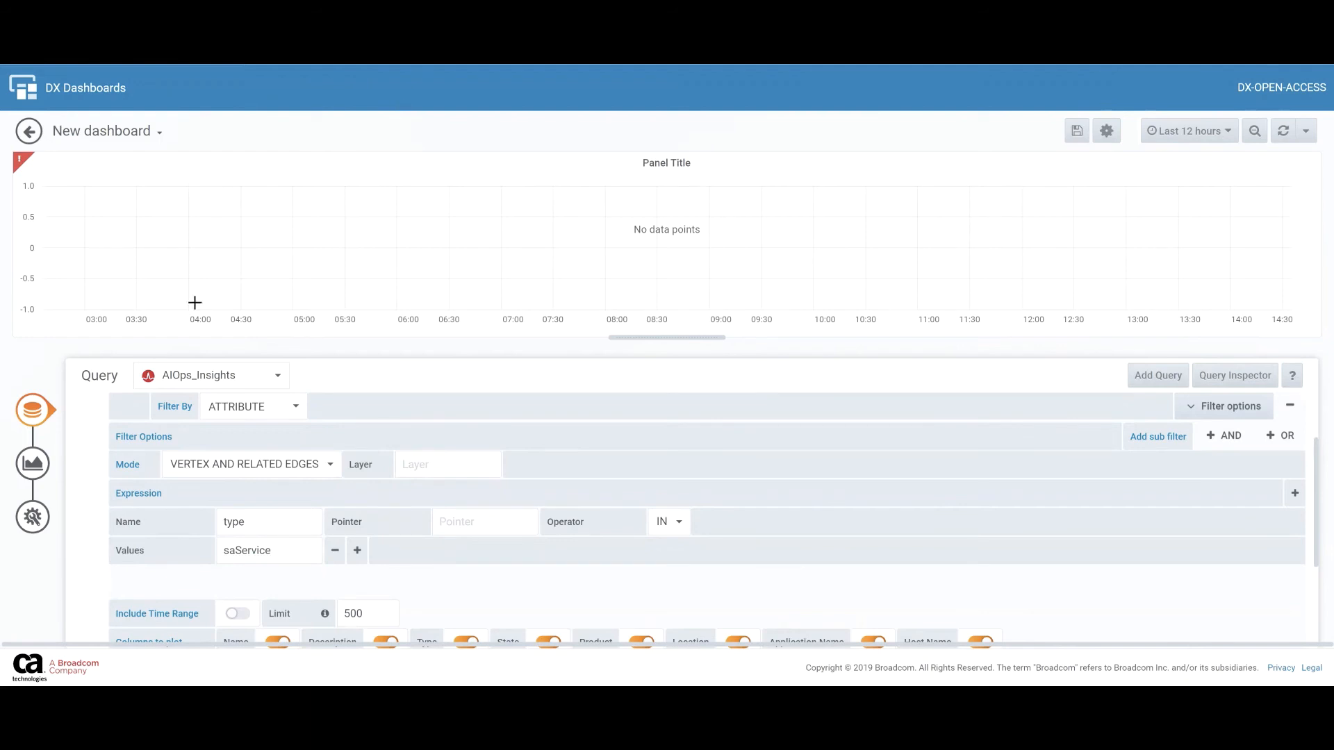
Change the new panel's visualization from Graph to Table.
left_click(33, 463)
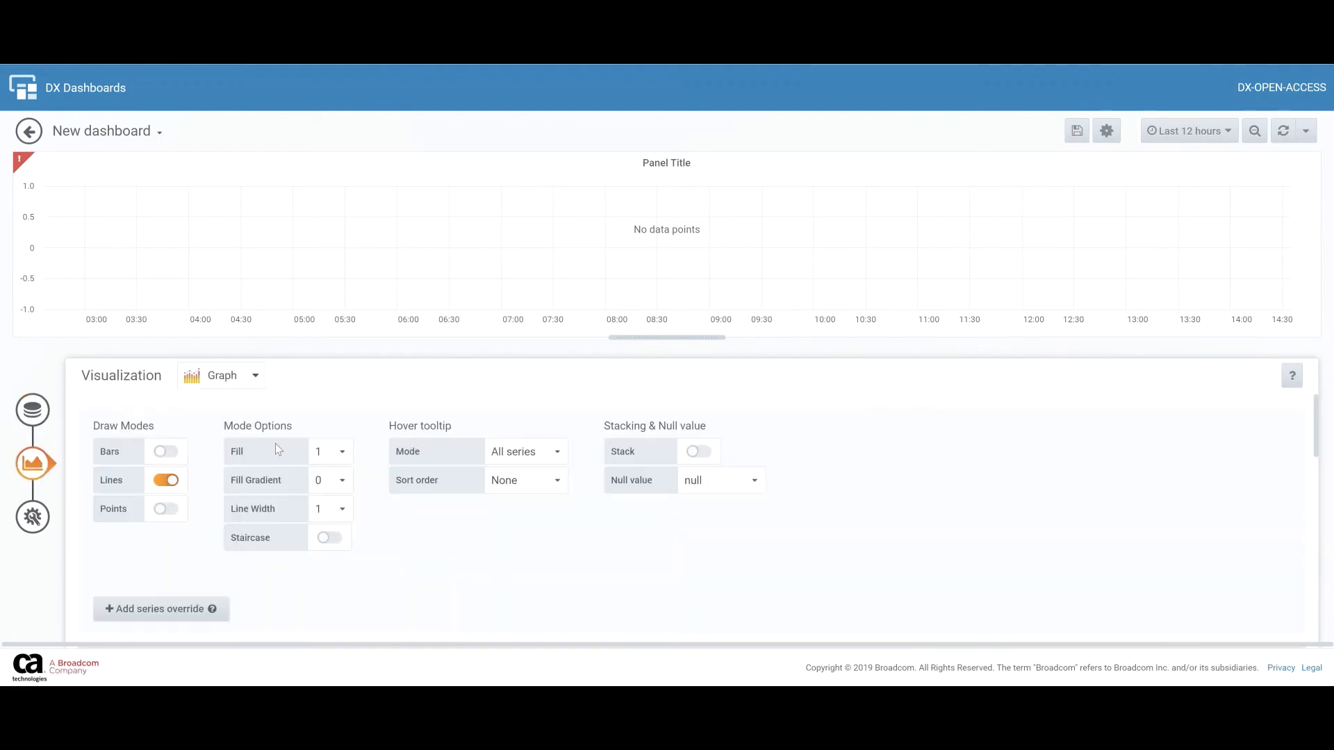
left_click(210, 376)
left_click(622, 452)
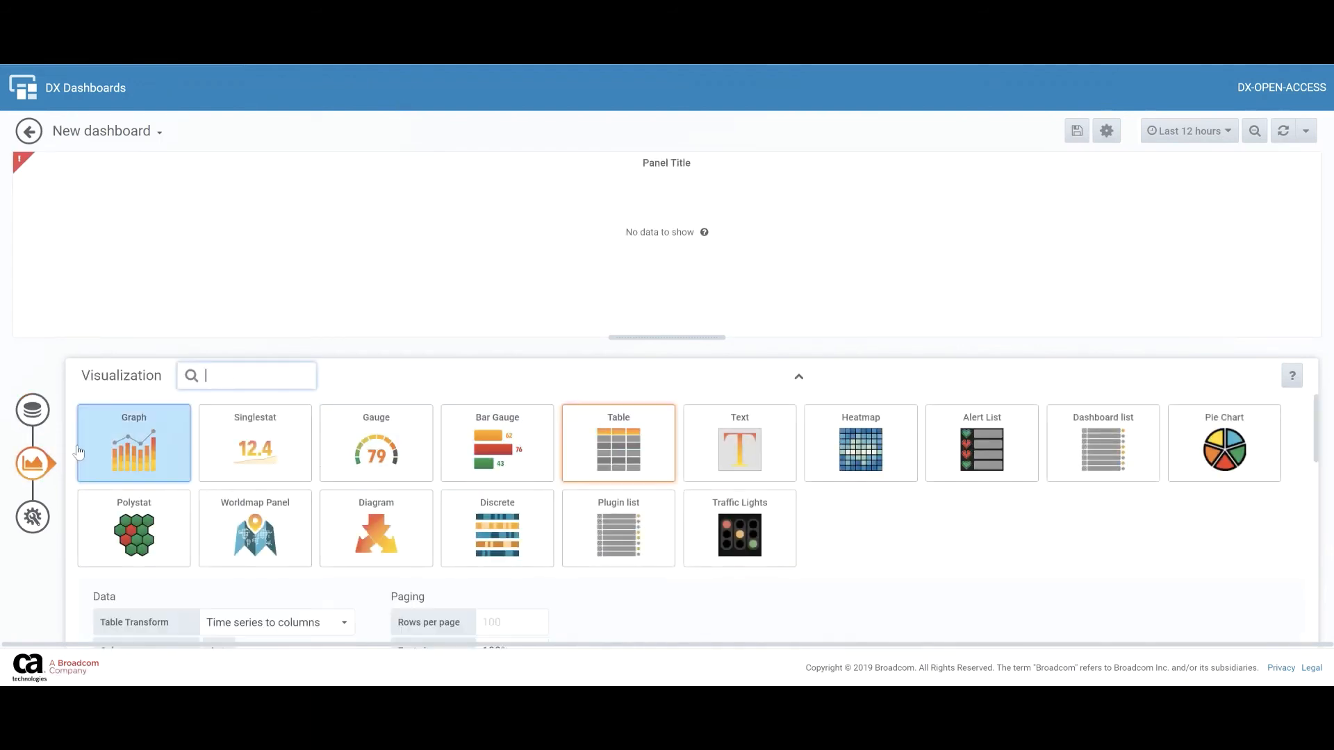
Run the AIOps_Inventory query, review its column settings and read the panel's error message.
left_click(32, 410)
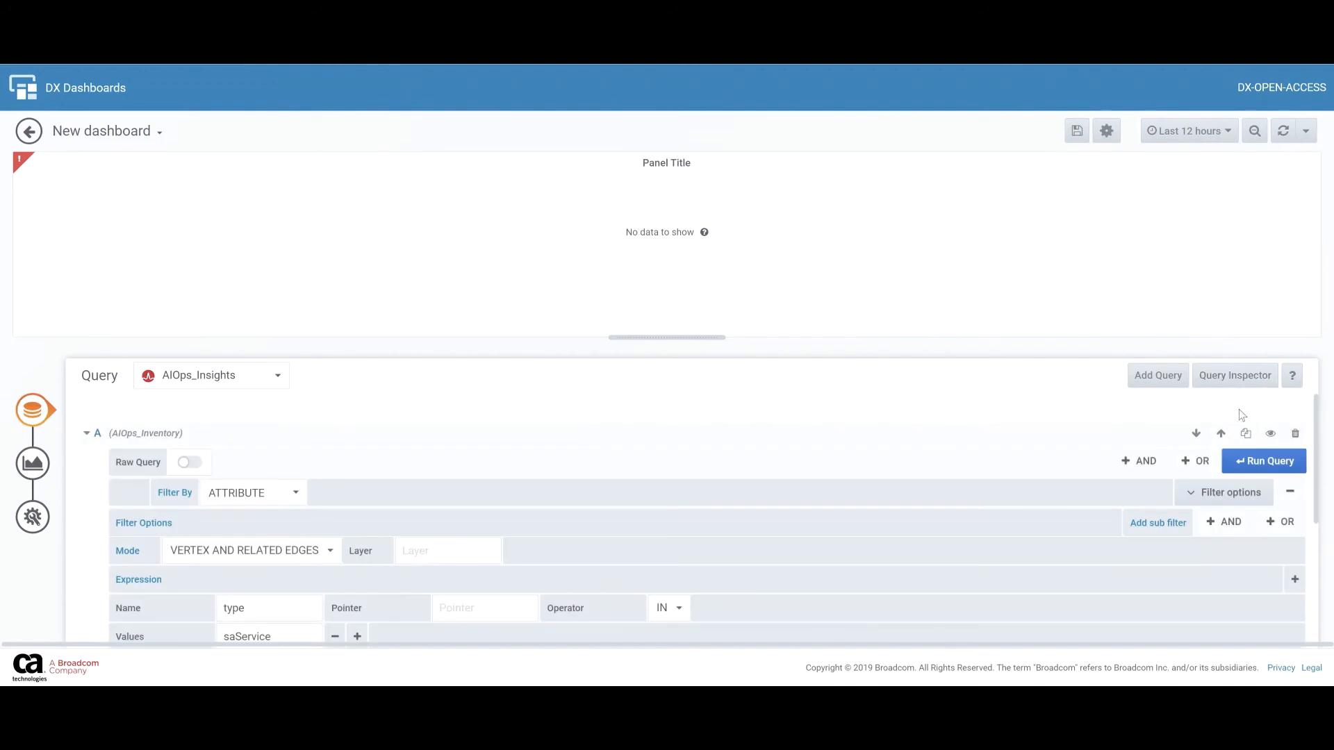
left_click(1256, 460)
scroll(695, 517, "down", 3)
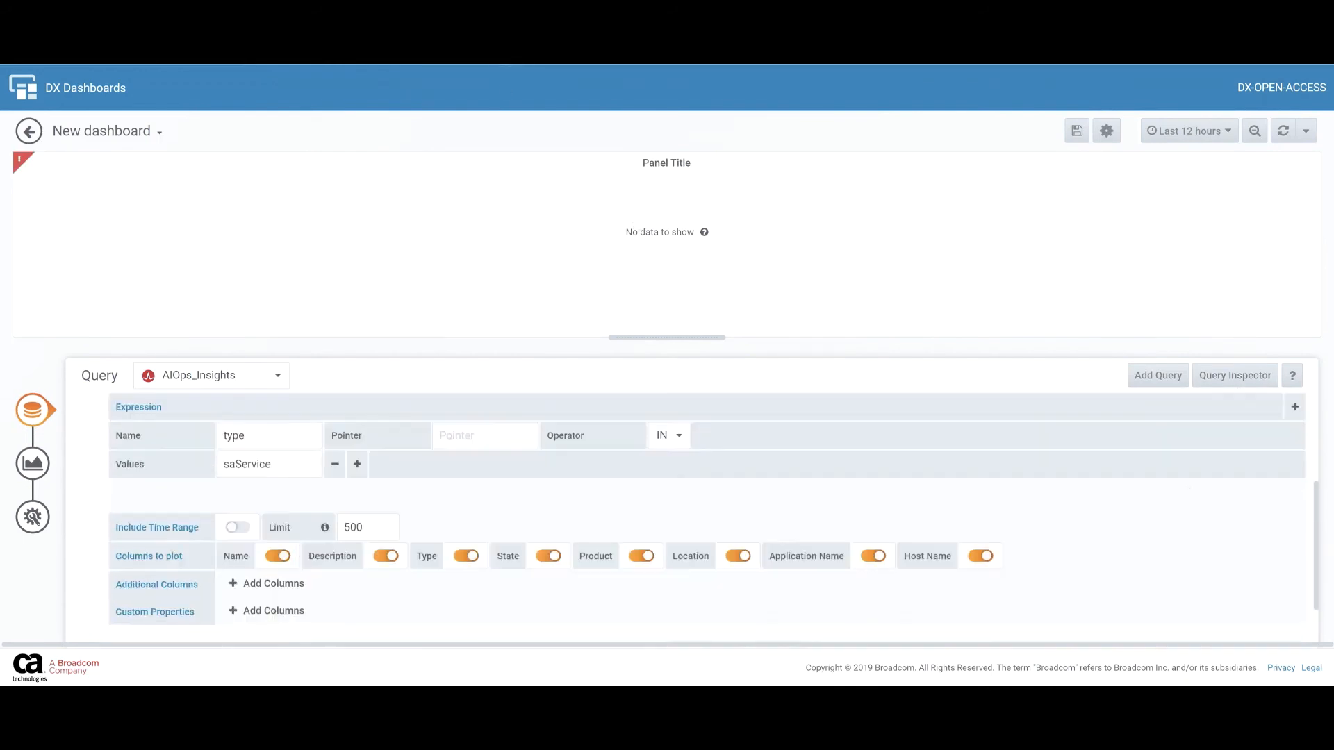
scroll(385, 480, "up", 3)
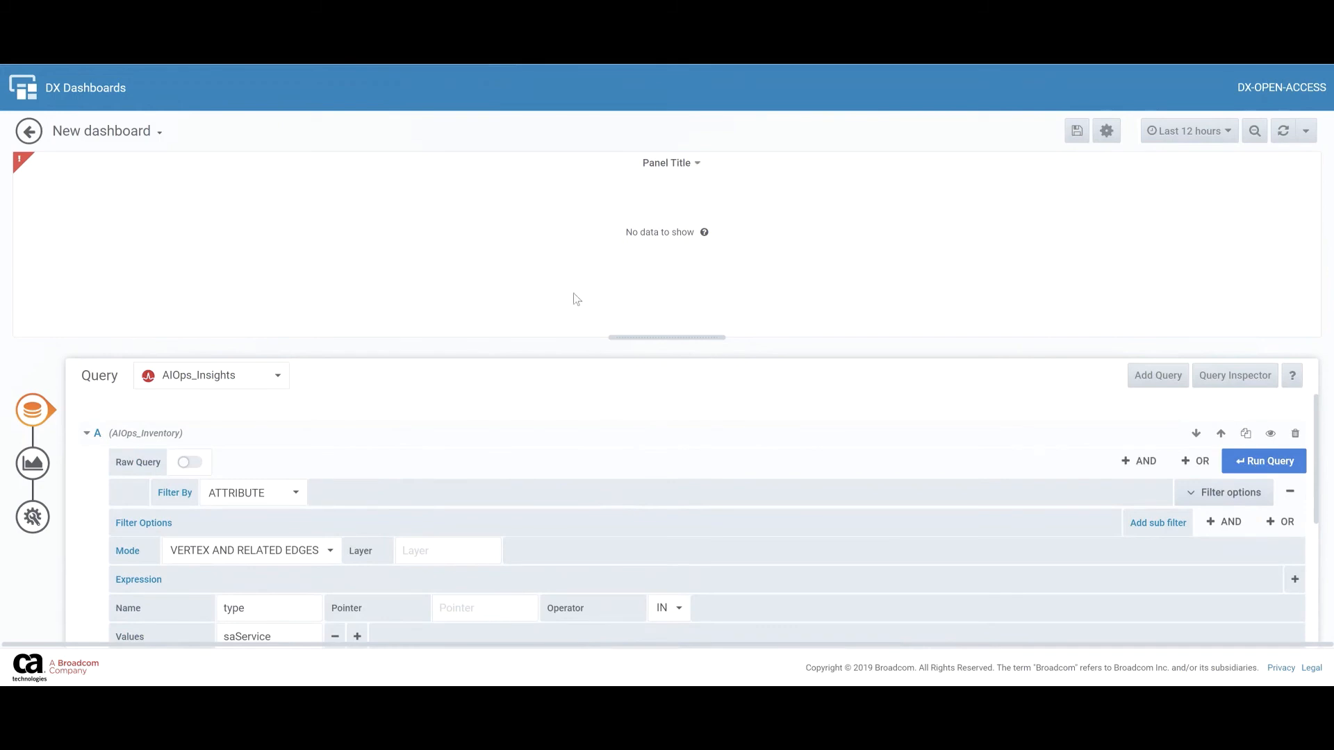
mouse_move(20, 166)
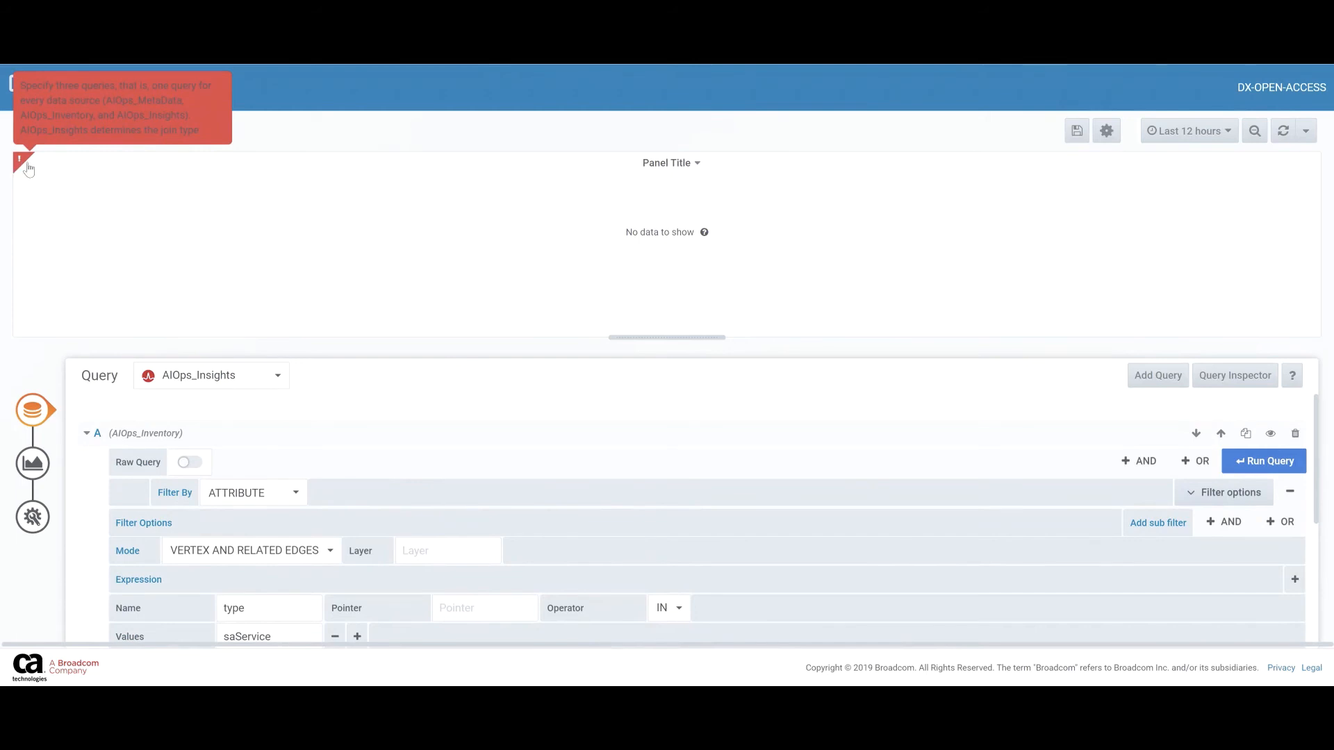
Collapse the AIOps_Inventory query and add a second query from the AIOps_Metadata data source.
left_click(86, 434)
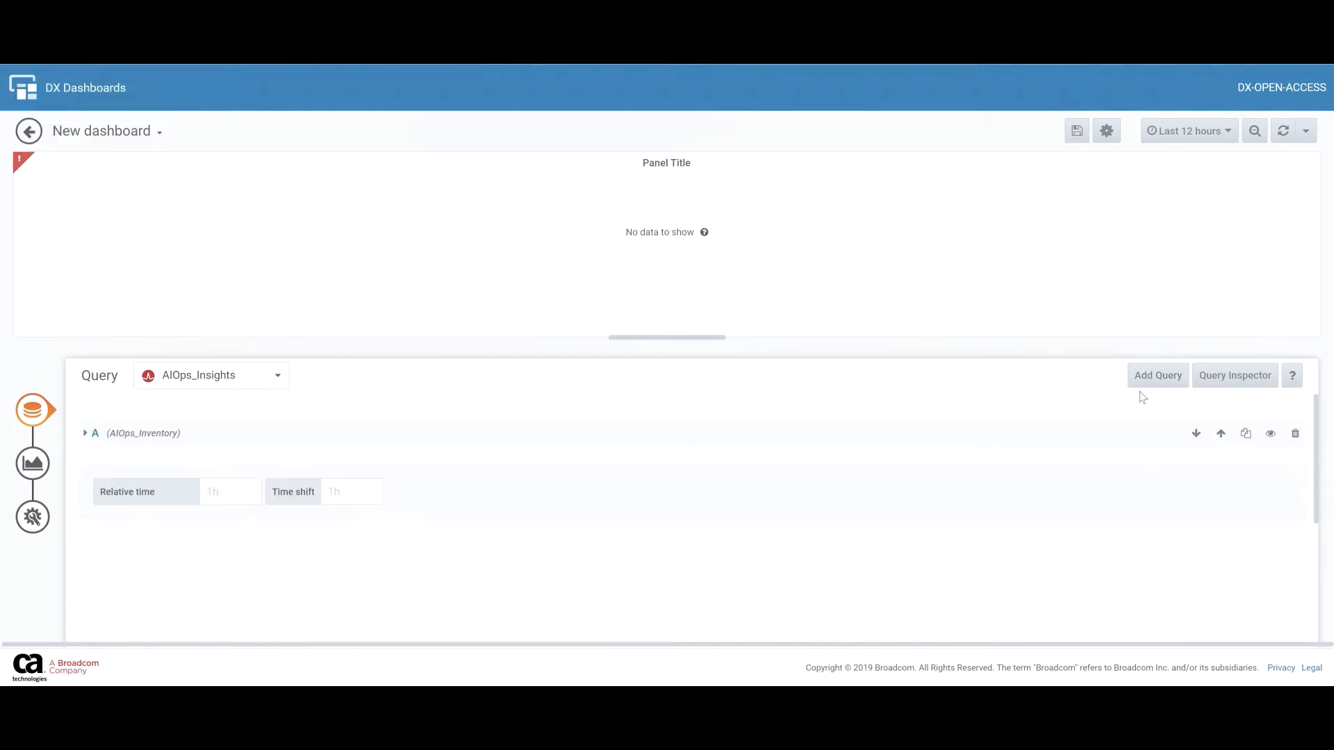
left_click(1159, 379)
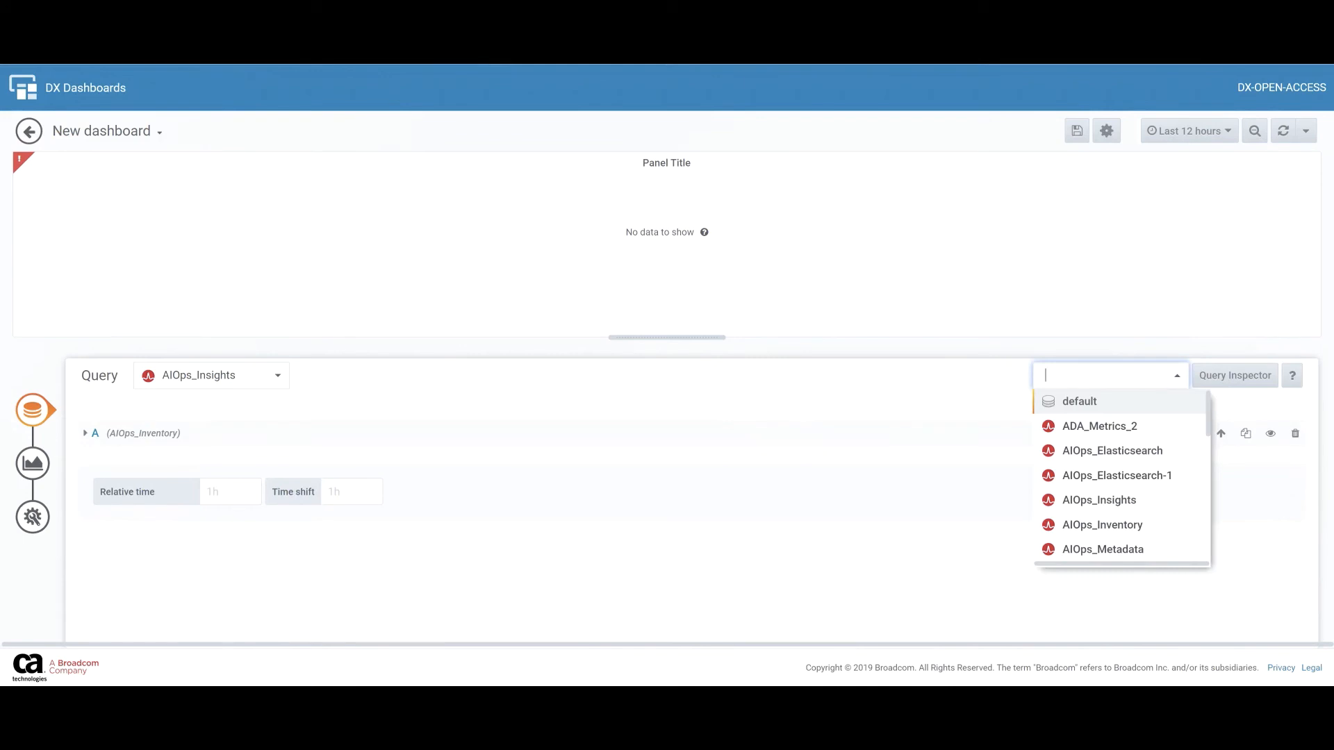
left_click(946, 390)
left_click(1146, 386)
scroll(1143, 499, "down", 2)
left_click(1151, 465)
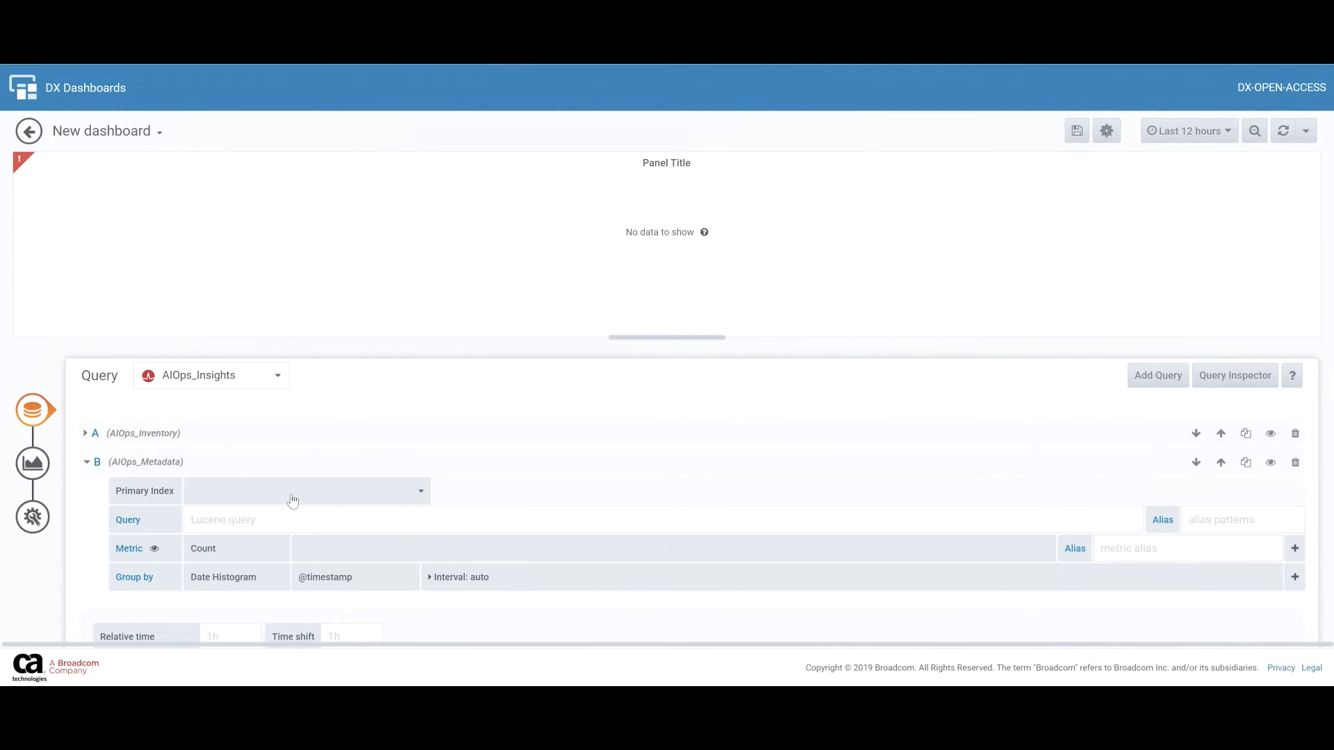
Set the AIOps_Metadata query's primary index to ao_itoa_metrics_service_sa_1.
left_click(292, 495)
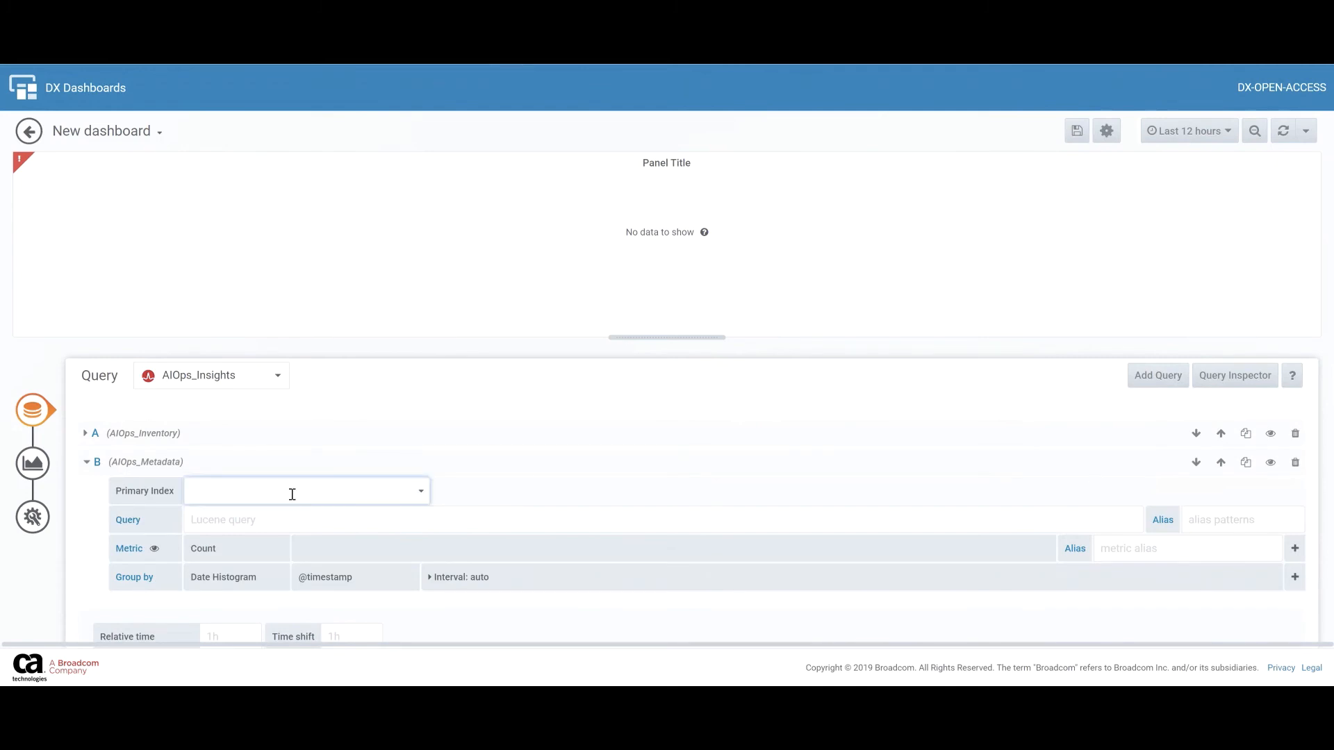
type("metrics_ser")
left_click(269, 488)
type("metrics_ser")
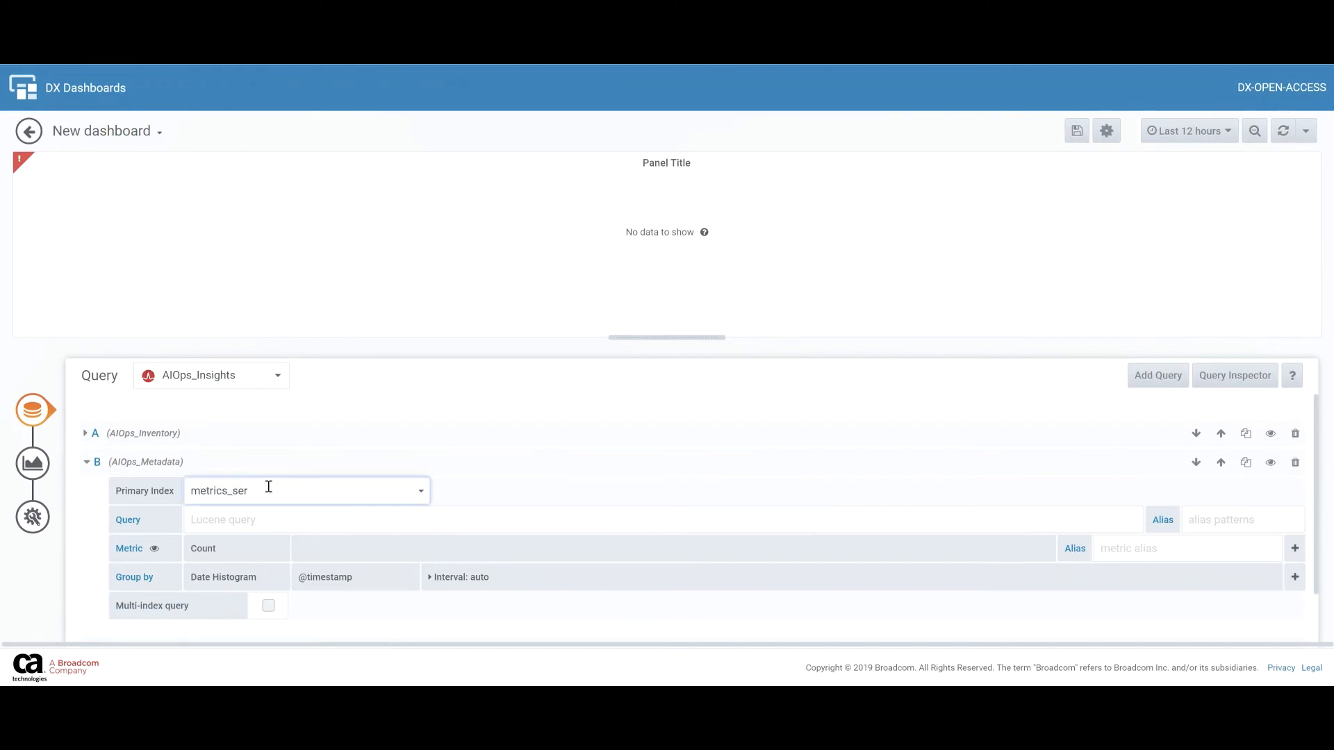
left_click(289, 518)
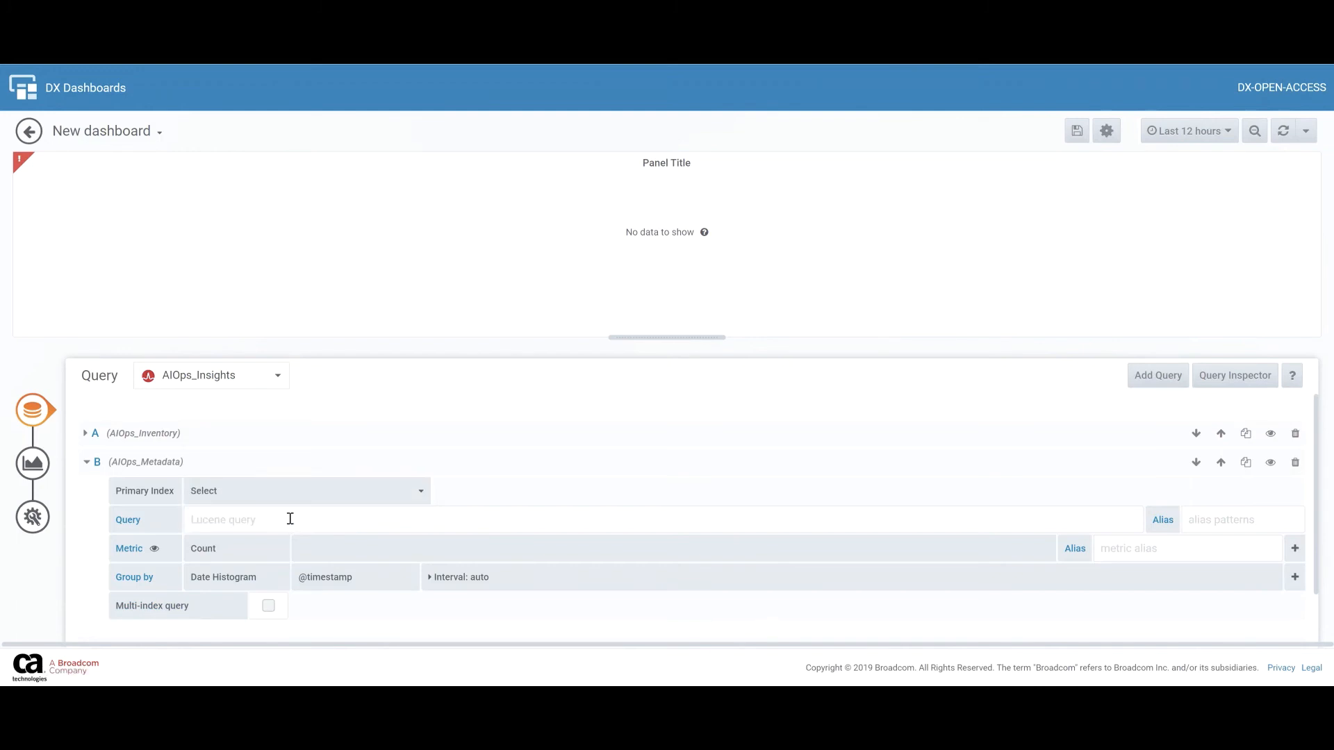
Set the AIOps_Metadata query's metric to the Average of details.service_risk.
left_click(255, 546)
type("ave")
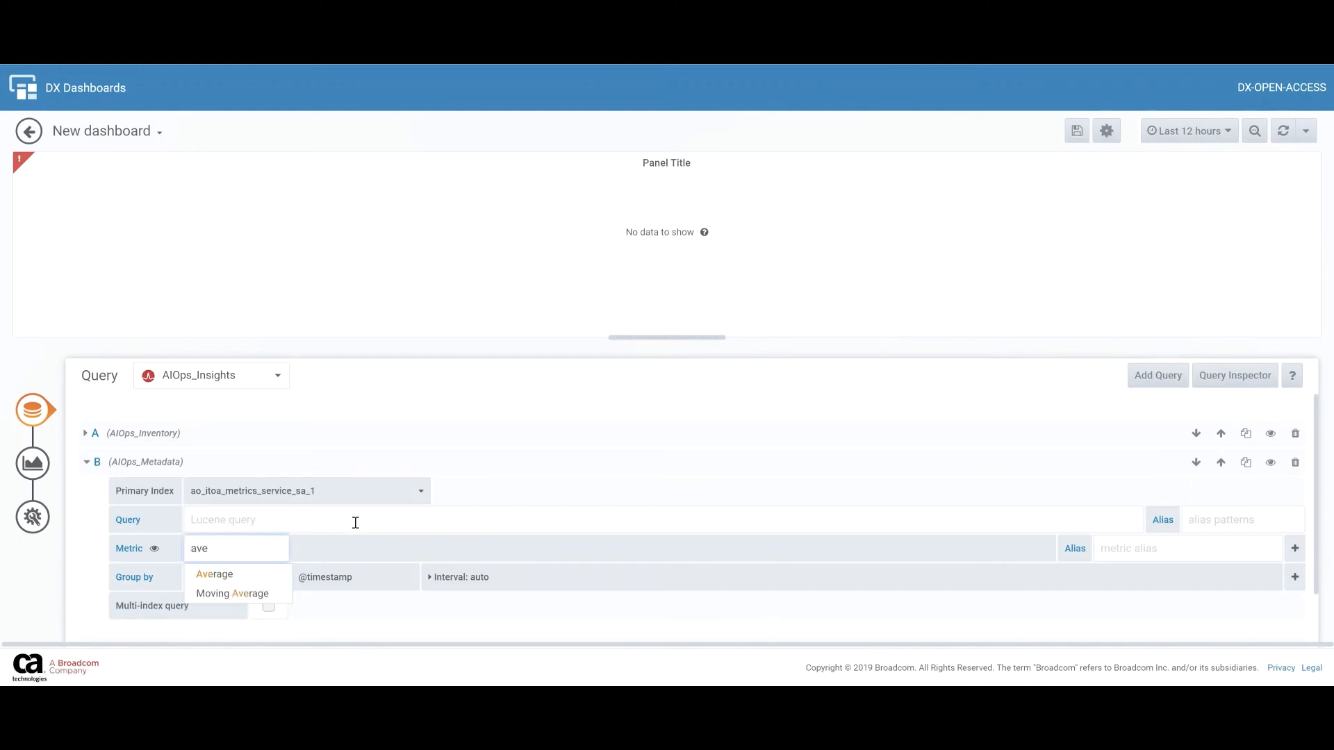
left_click(221, 581)
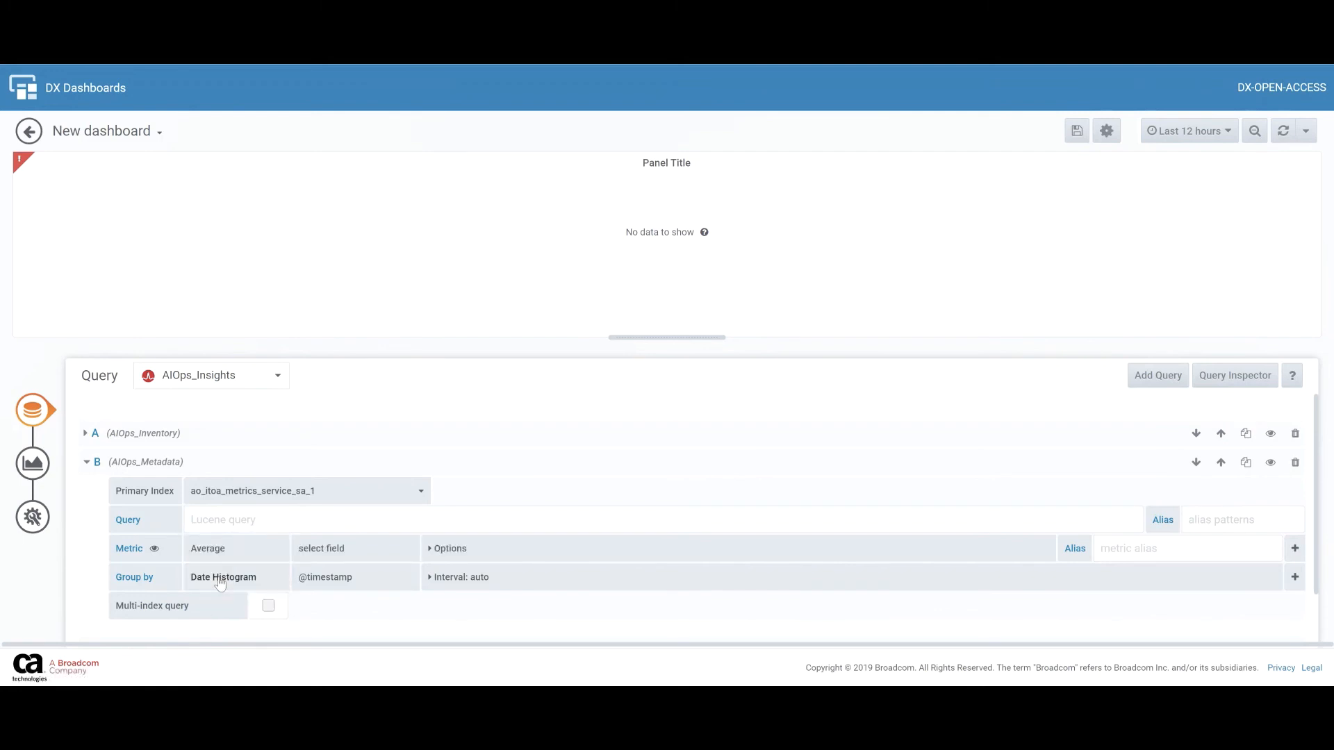
left_click(354, 551)
left_click(360, 548)
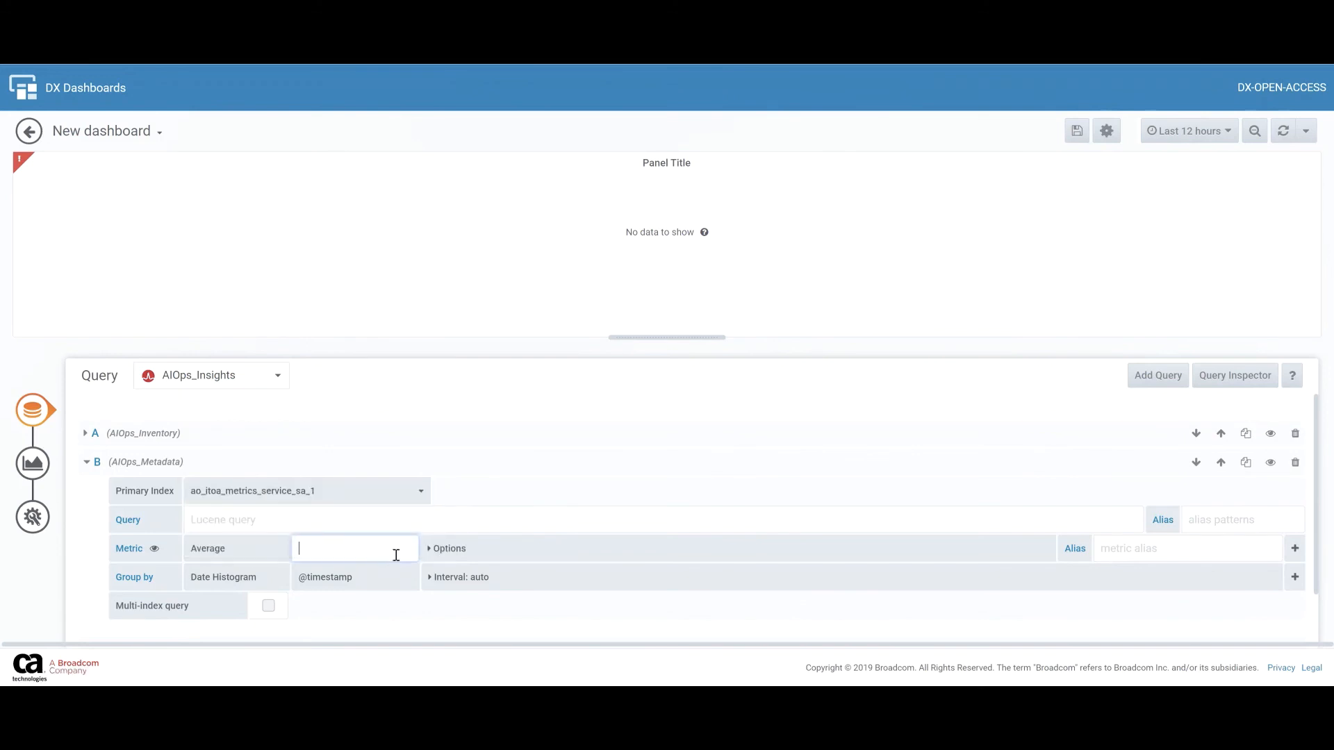
type("details.servic")
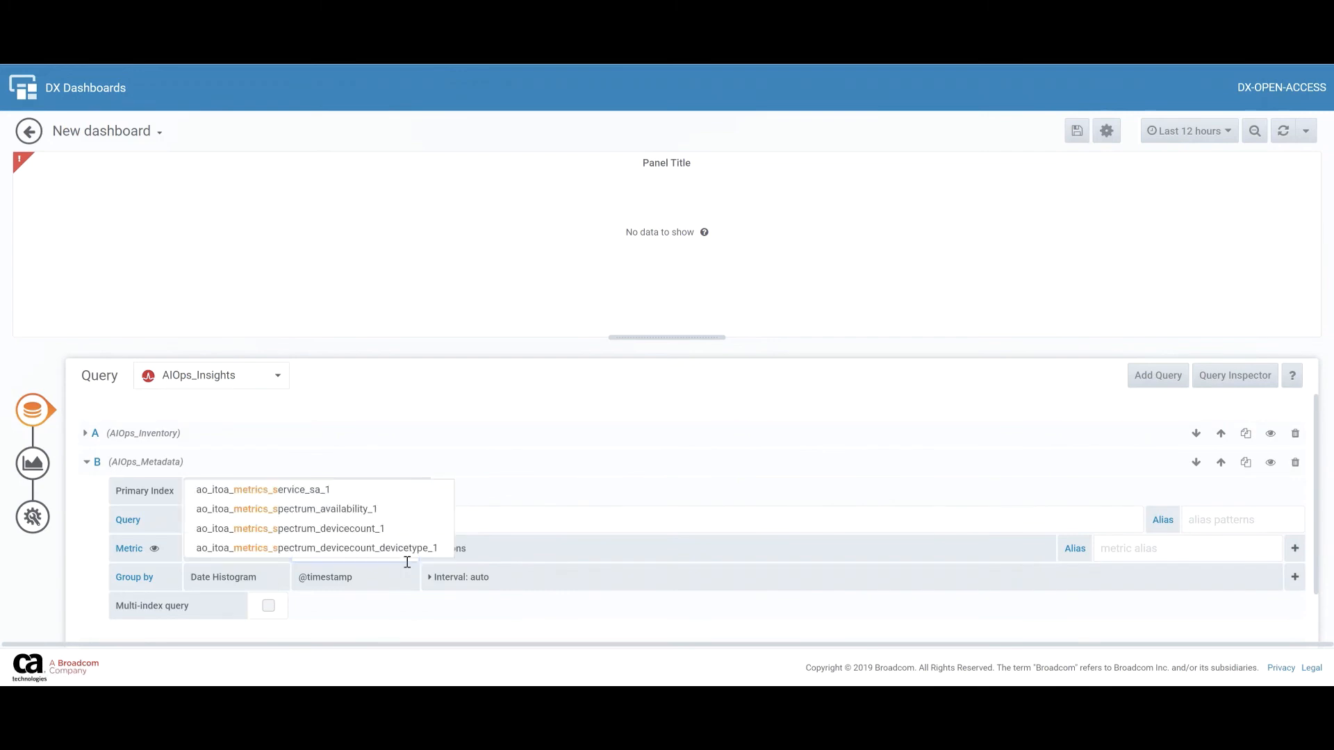
left_click(533, 518)
left_click(368, 553)
type("service")
key("Return")
Add a second metric to the AIOps_Metadata query as the Average of details.service_health.
left_click(1295, 552)
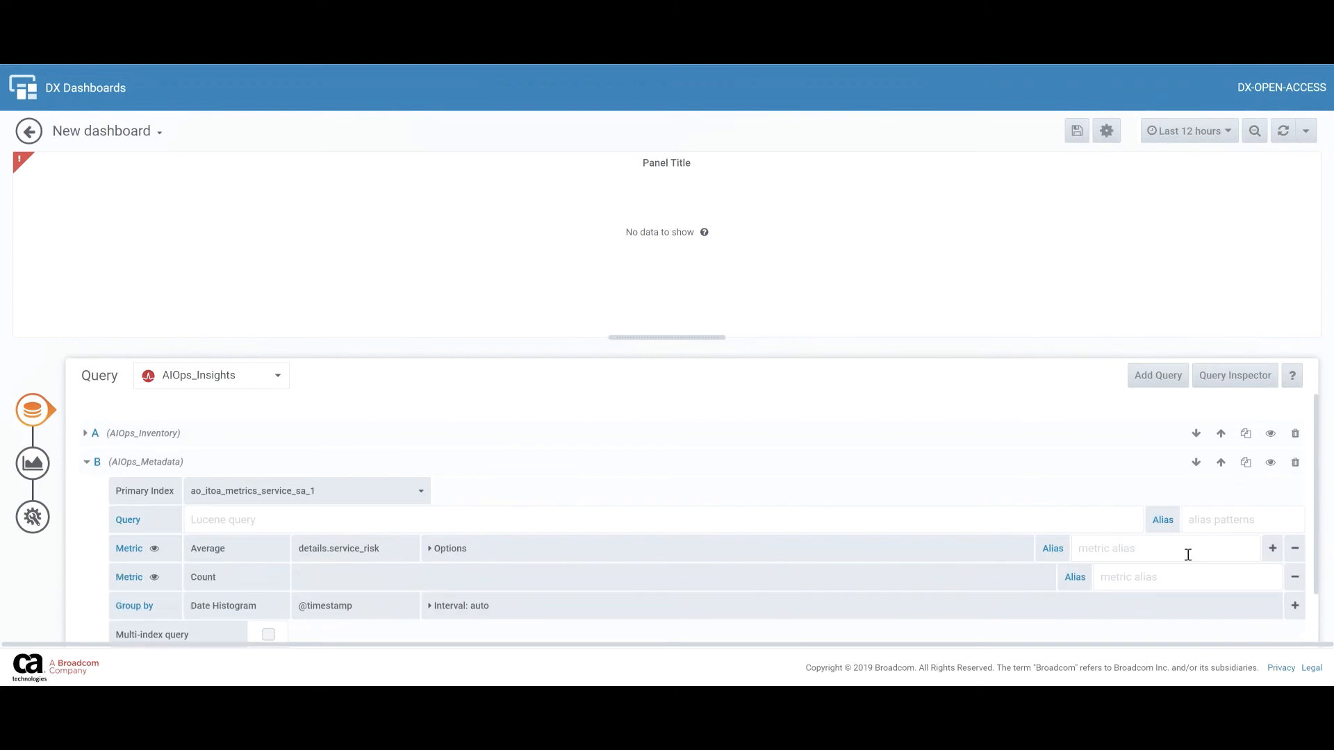
left_click(252, 573)
type("ave")
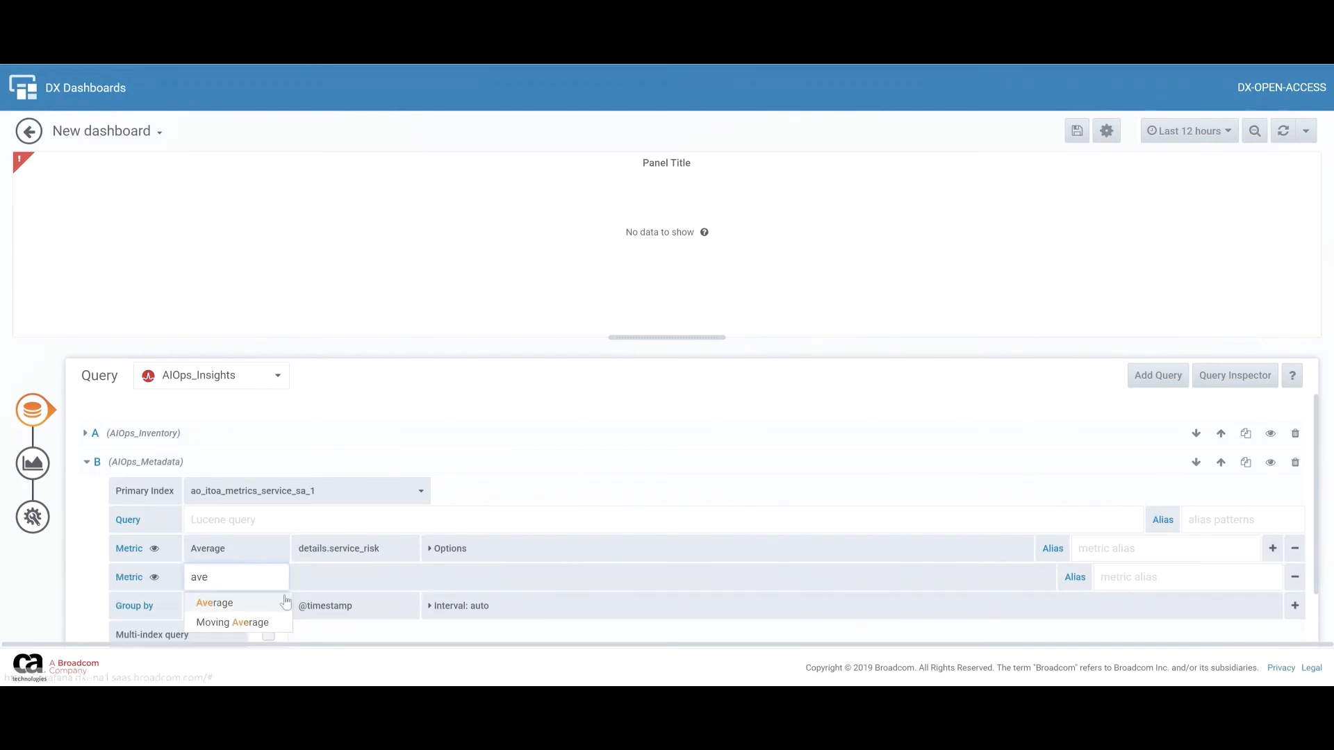
left_click(251, 603)
type("de")
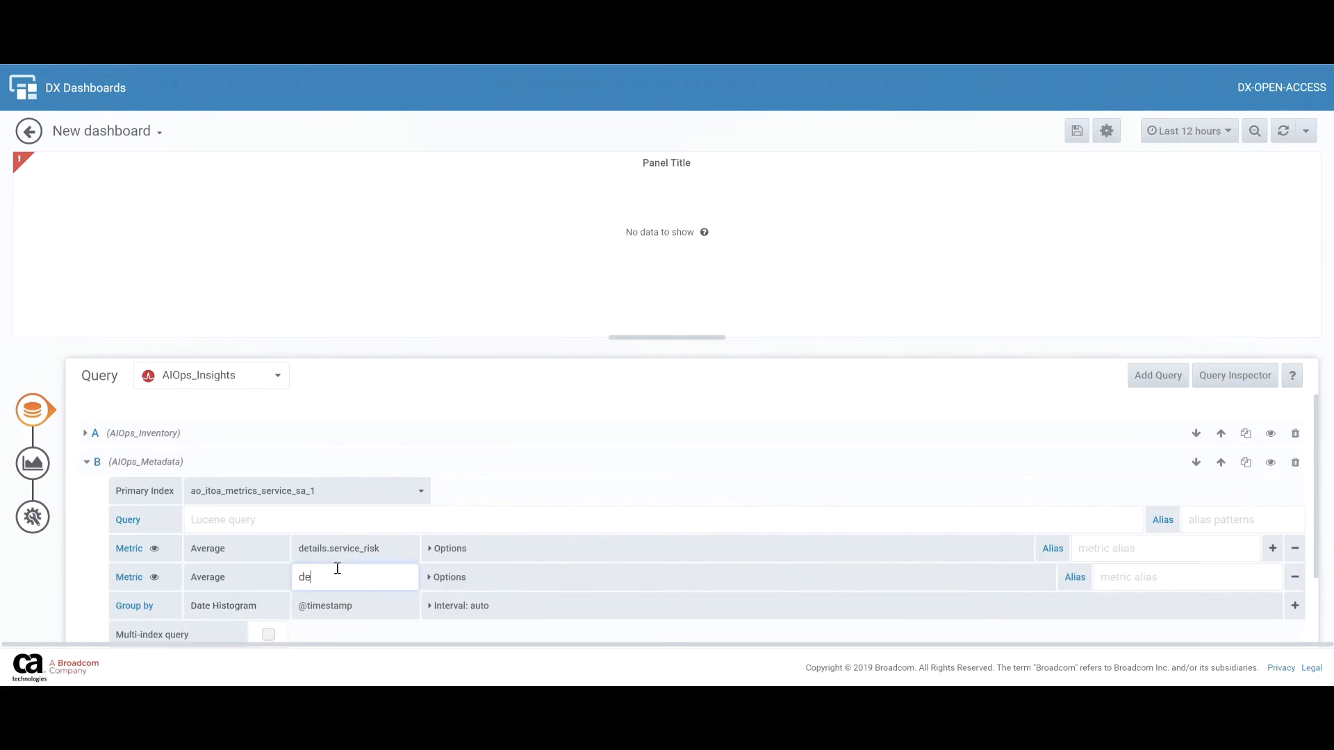
type("tails.service_health")
left_click(621, 462)
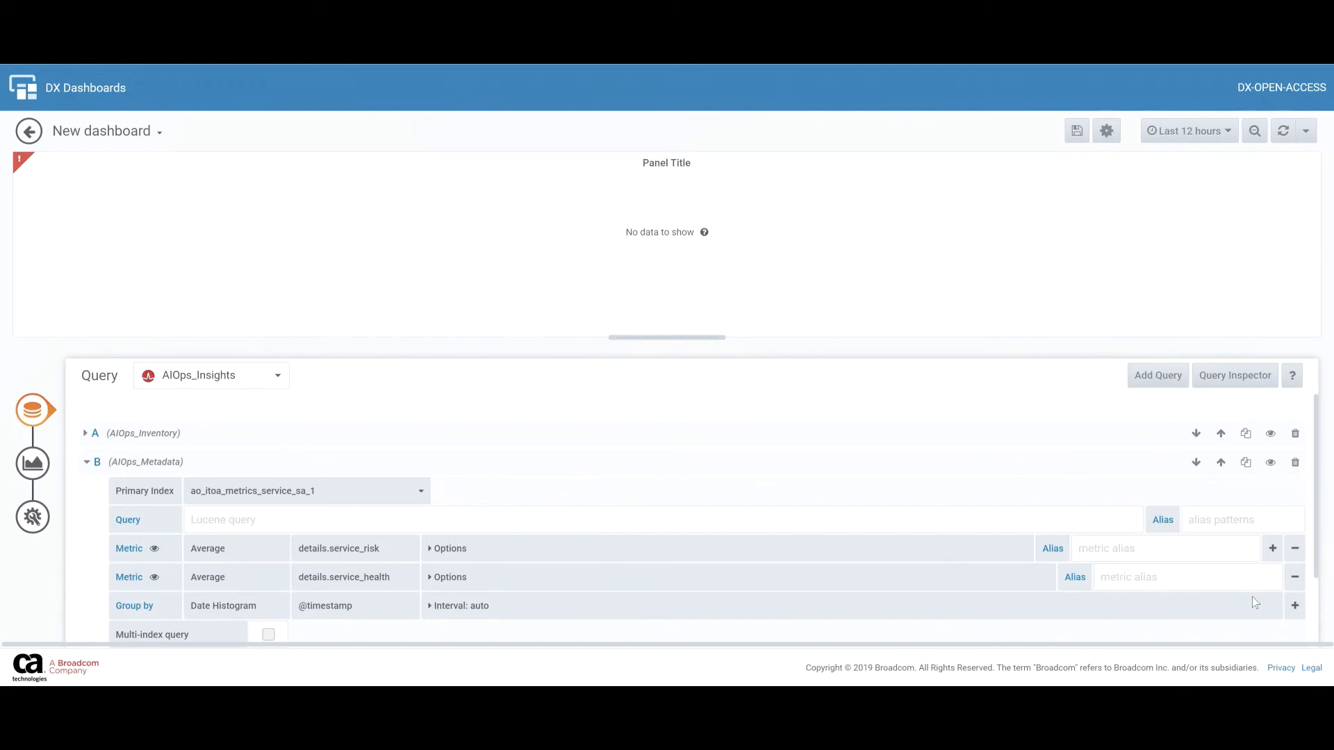
Group the AIOps_Metadata query by Terms on service_name with size No limit, and collapse the query.
left_click(1295, 605)
left_click(351, 598)
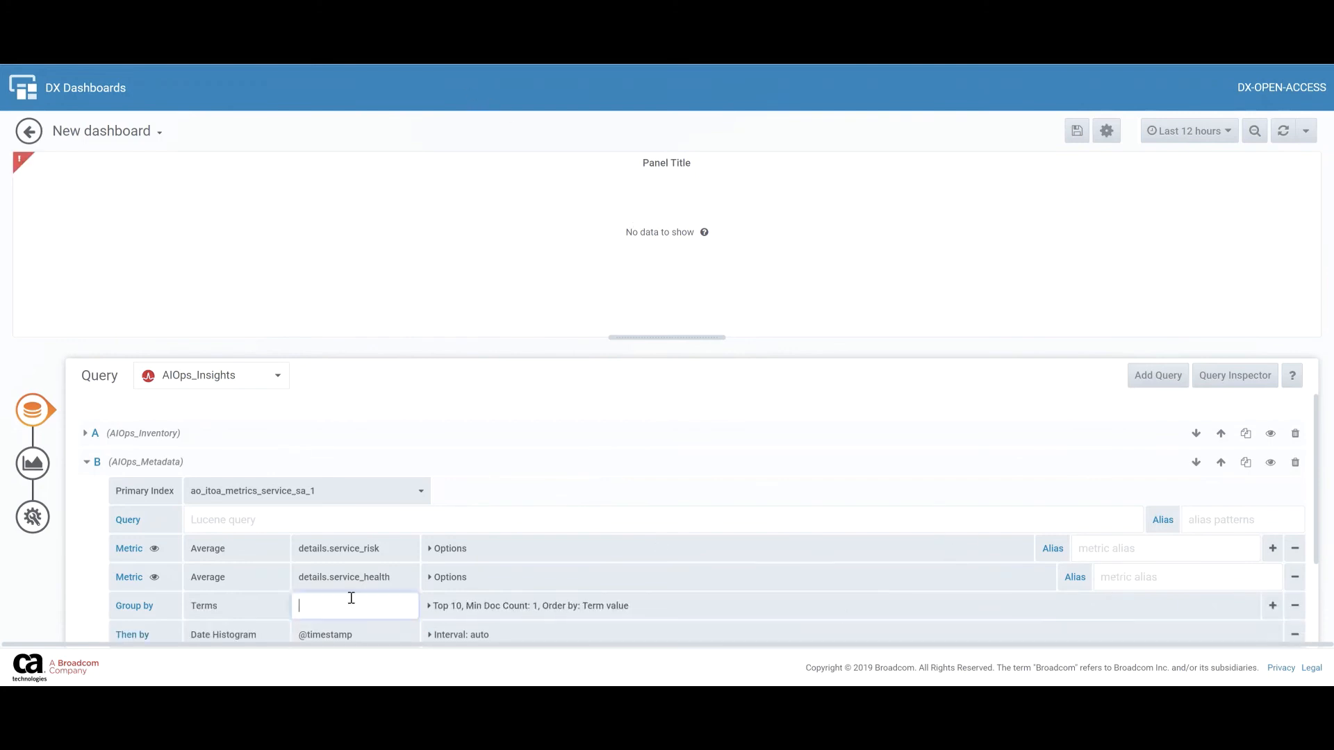
type("service_name")
left_click(520, 476)
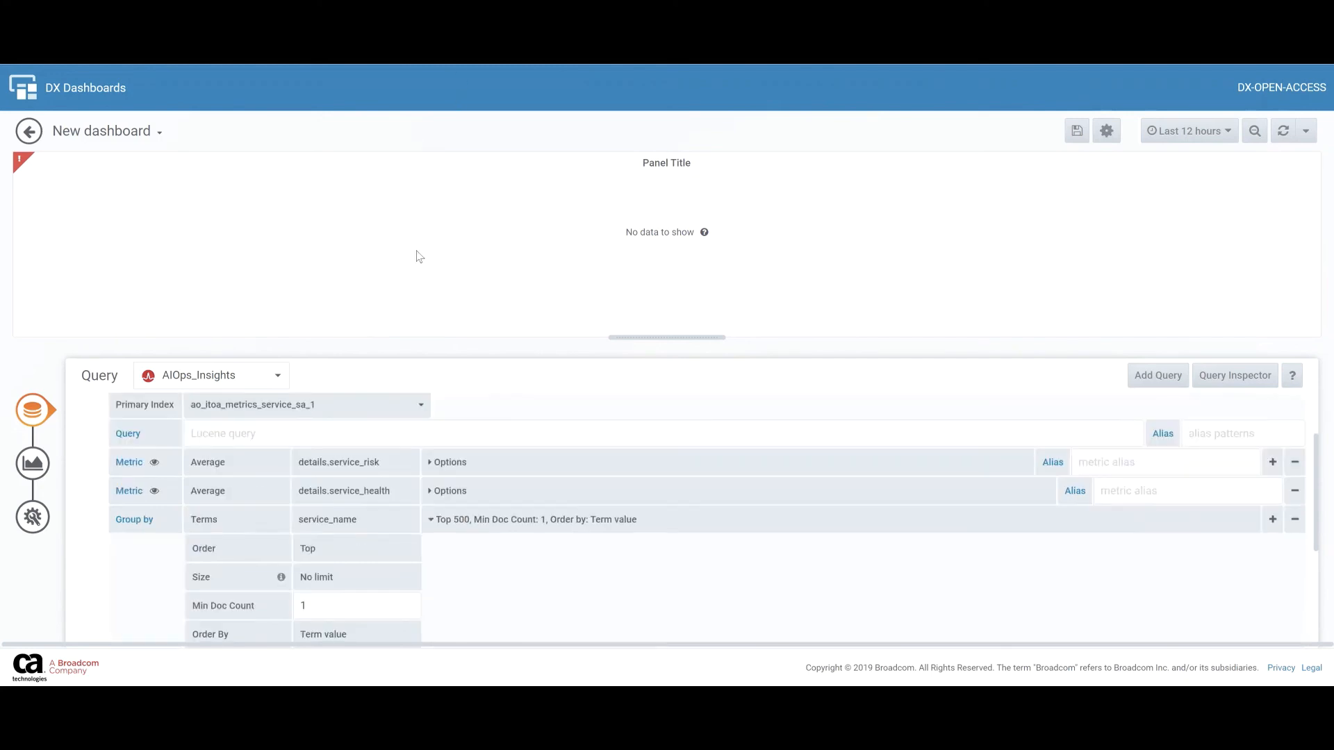
scroll(375, 526, "up", 2)
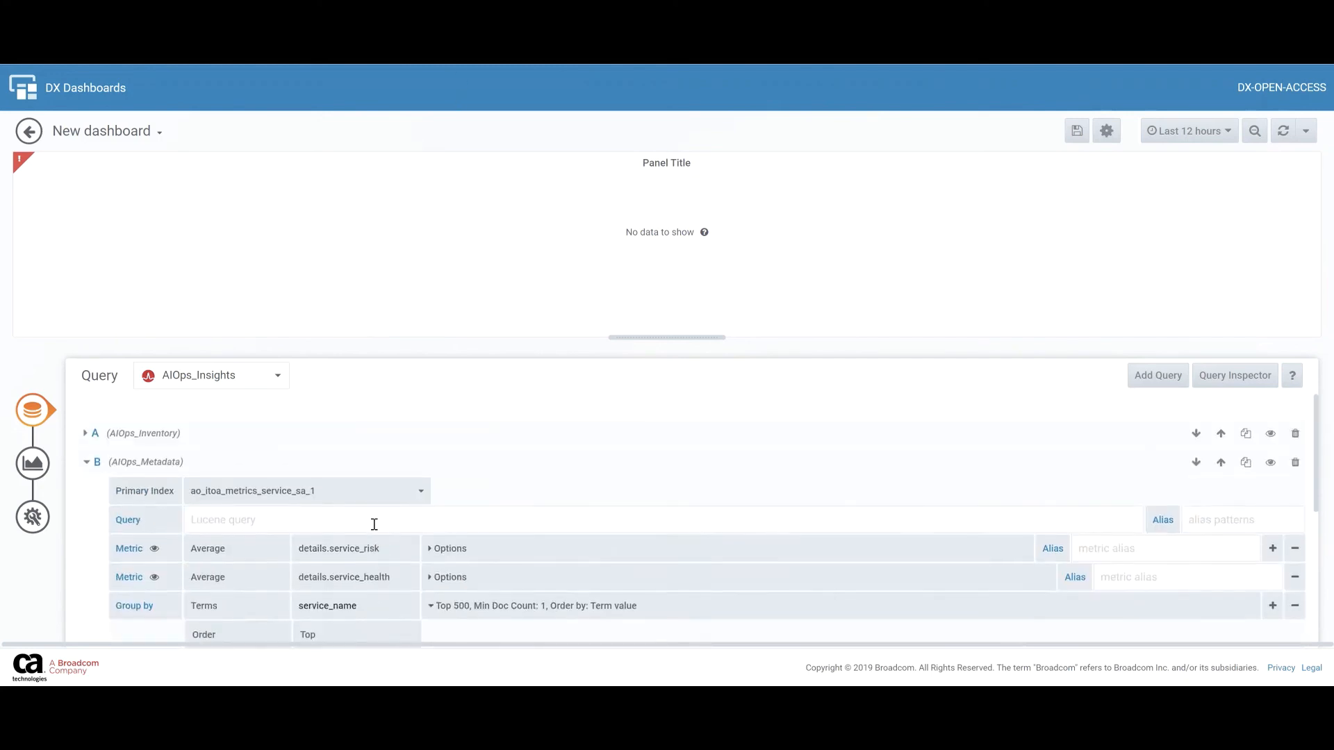
left_click(90, 470)
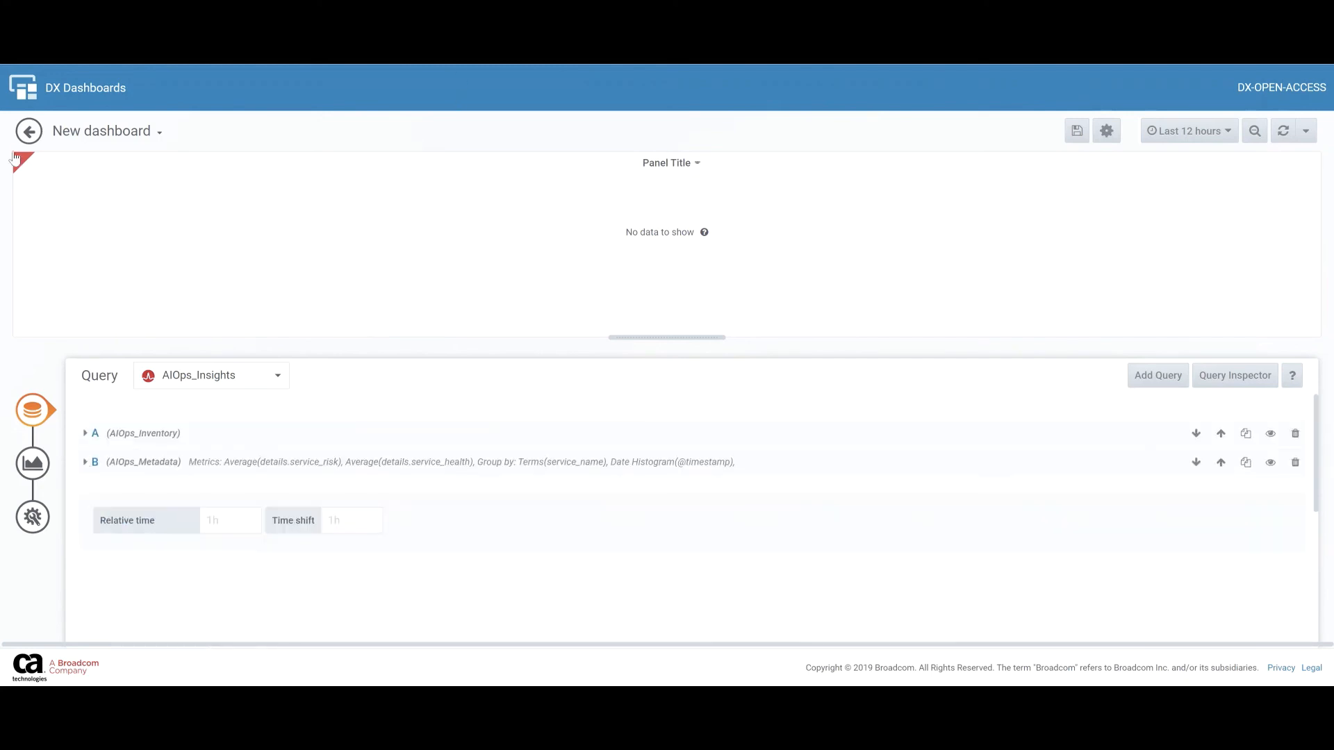
Add an AIOps_Insights query that joins the AIOps_Inventory column name with the AIOps_MetaData column service_name.
mouse_move(24, 172)
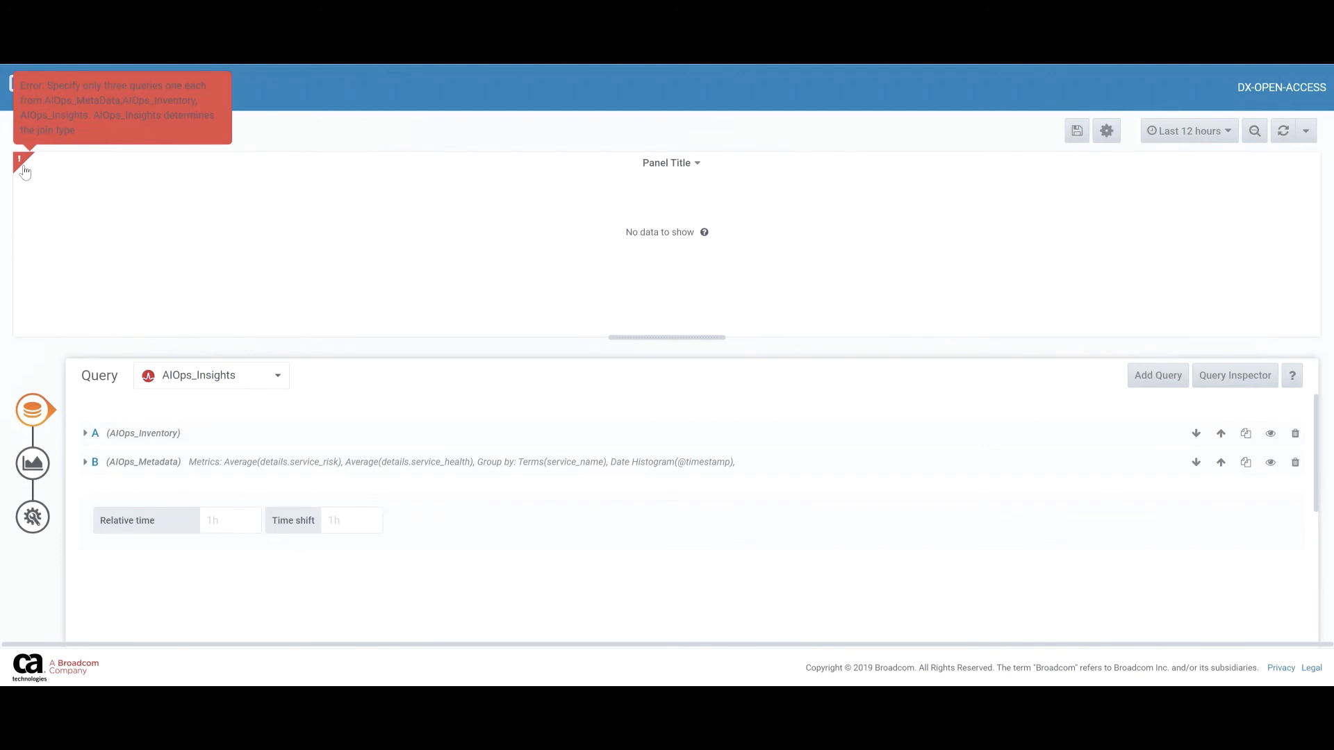
left_click(1157, 376)
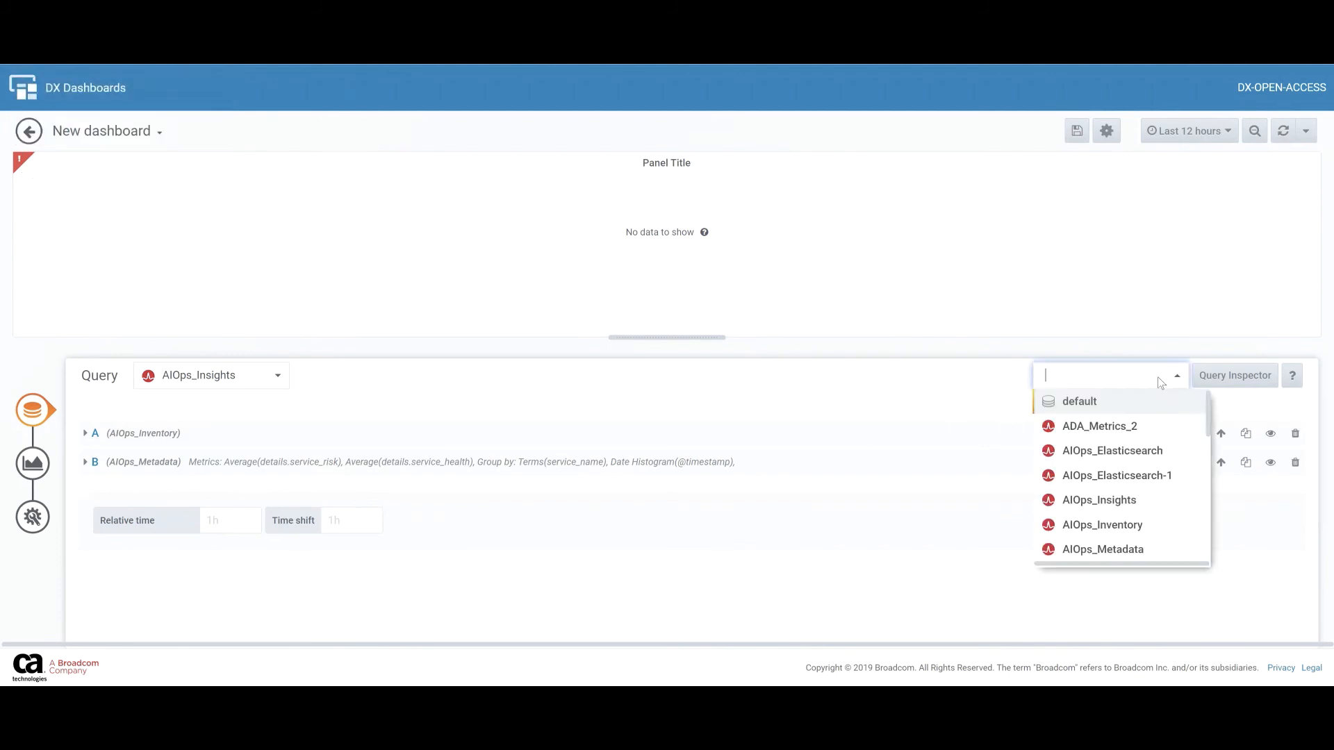
left_click(1113, 499)
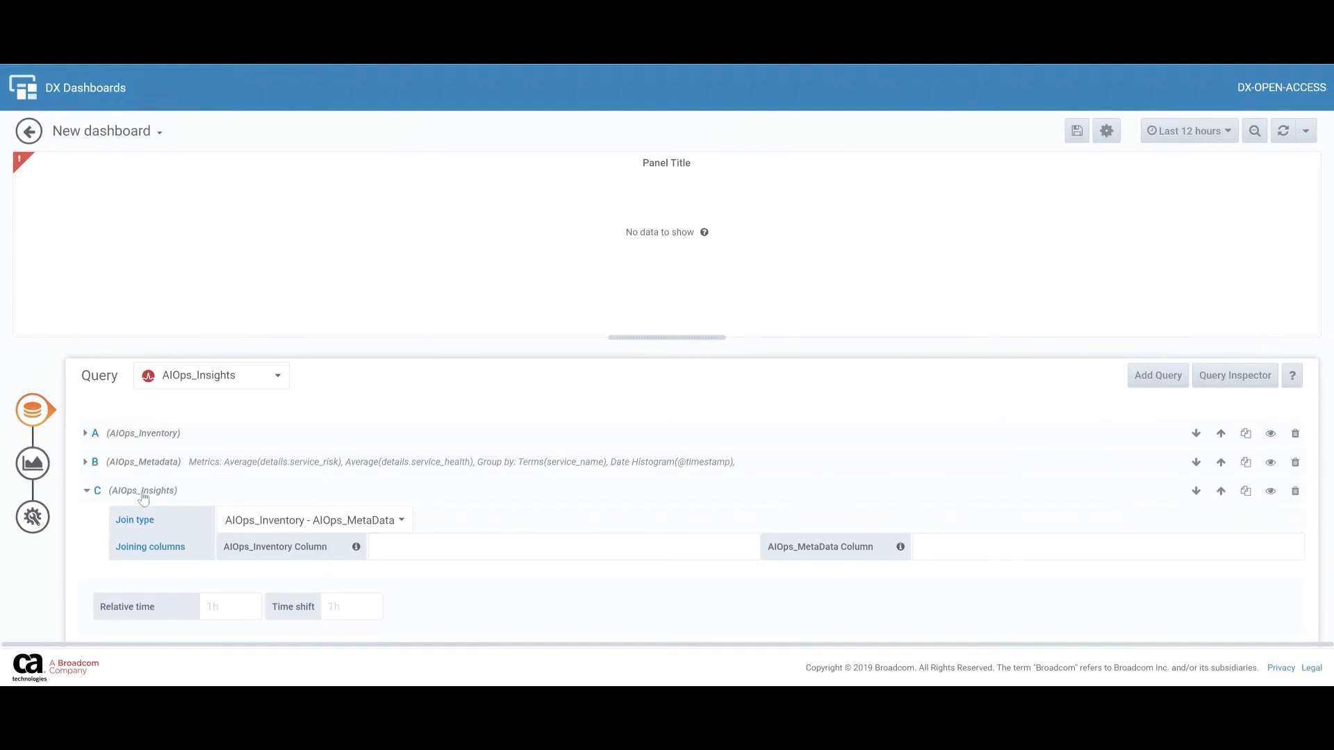
left_click(406, 547)
type("name")
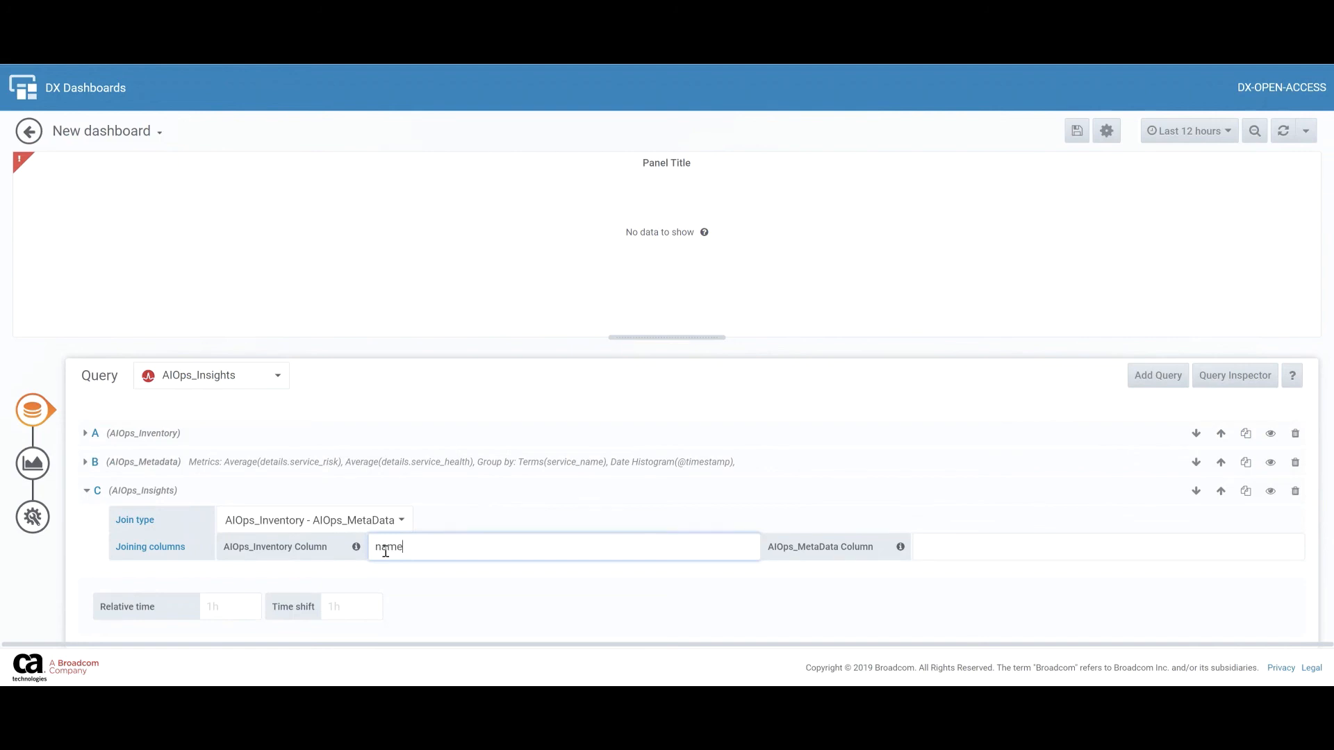
left_click(950, 543)
type("service_name")
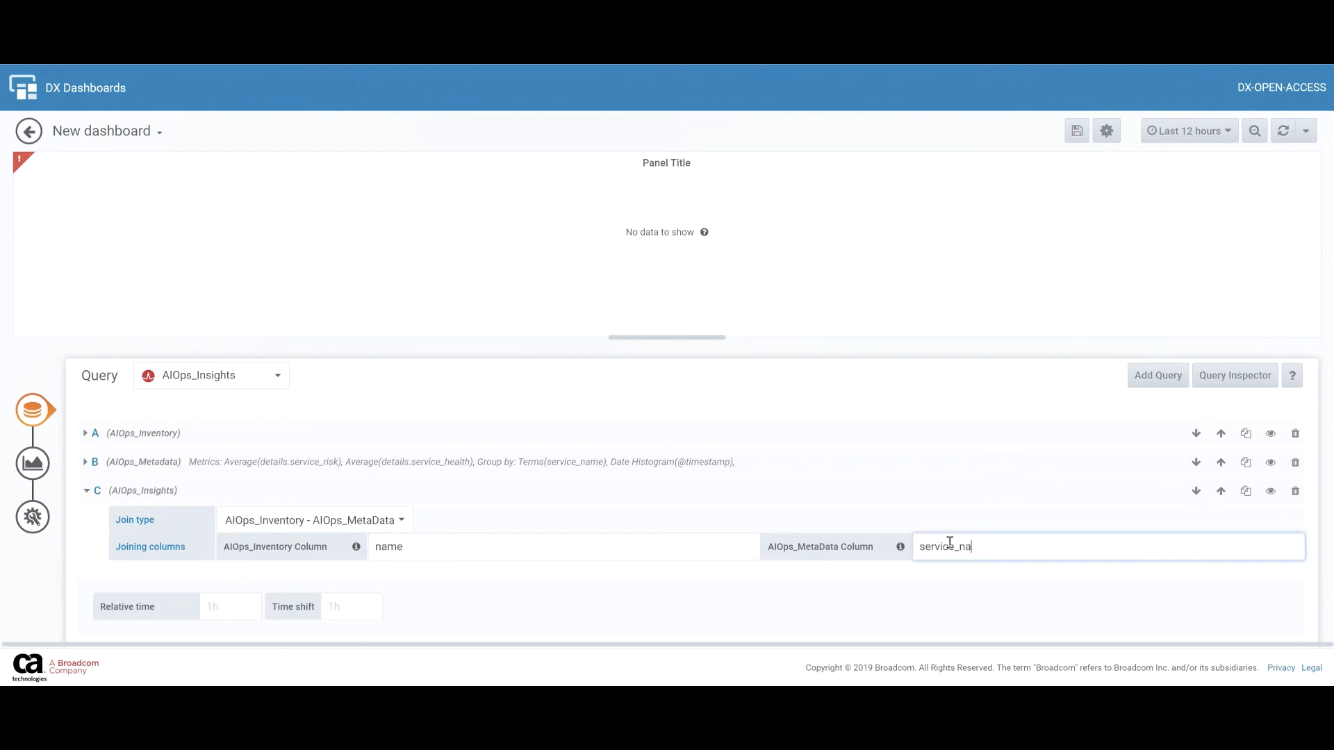
left_click(918, 630)
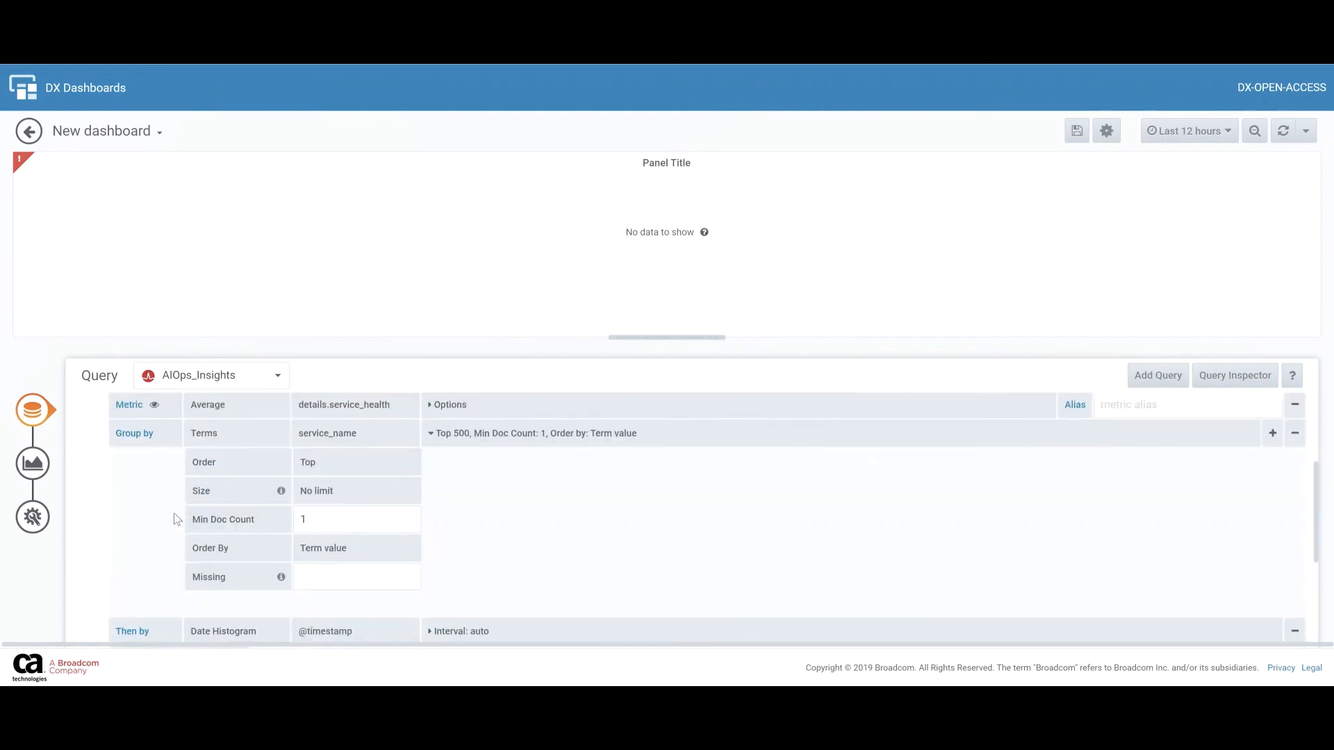
Remove the Date Histogram grouping from the AIOps_Metadata query and collapse the metadata and insights queries.
scroll(798, 628, "down", 1)
left_click(1295, 545)
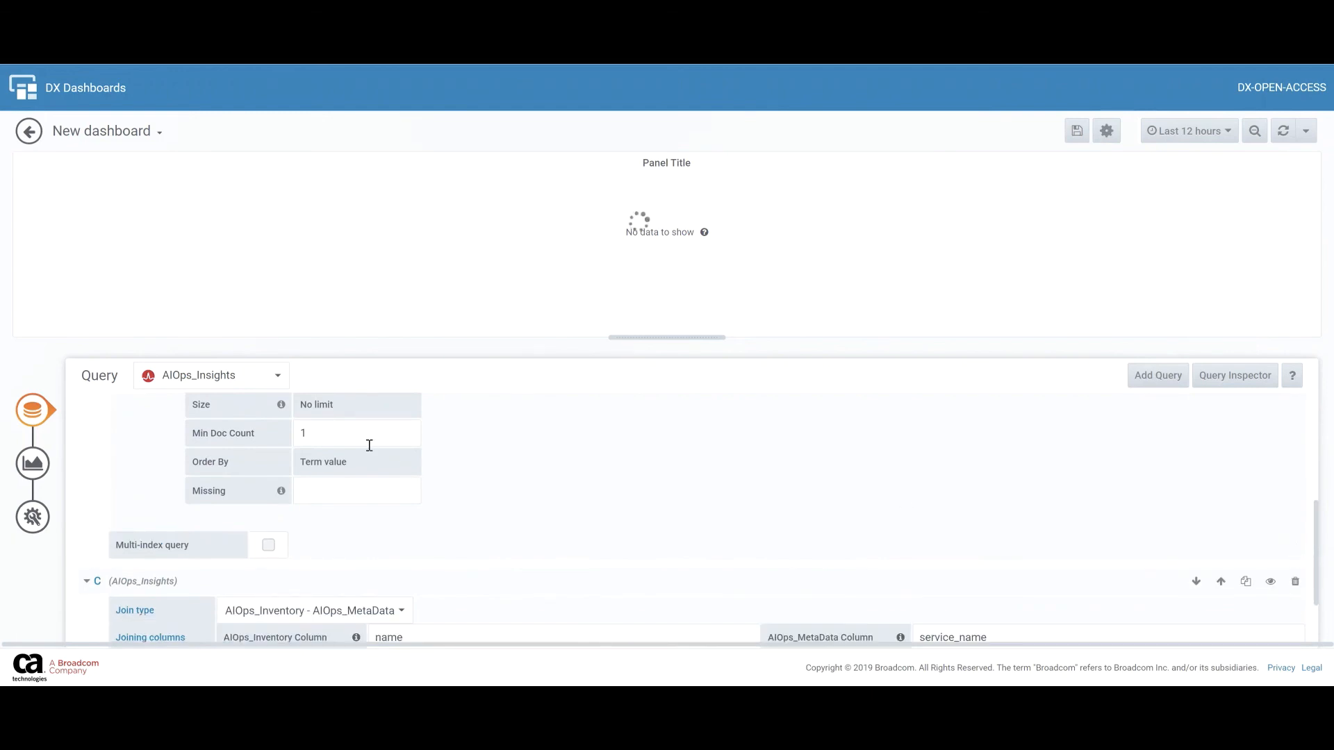
scroll(139, 535, "up", 3)
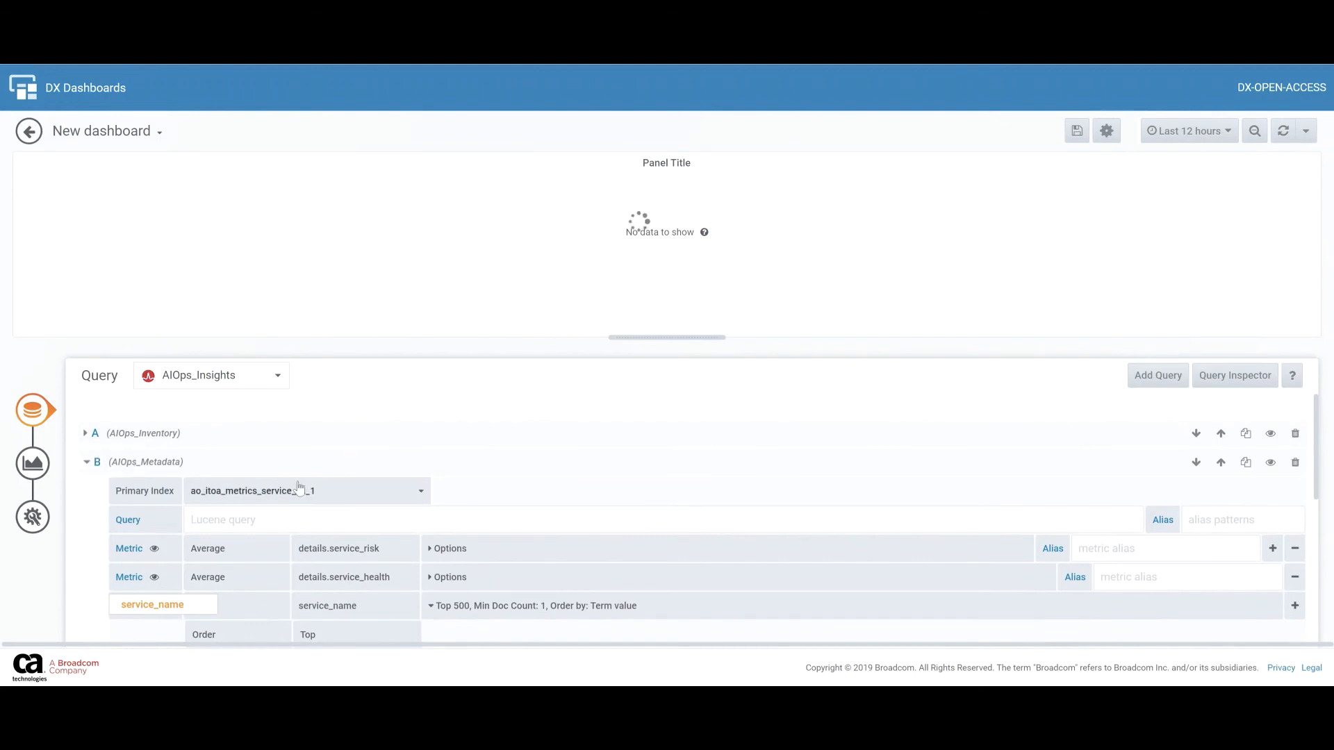
left_click(92, 461)
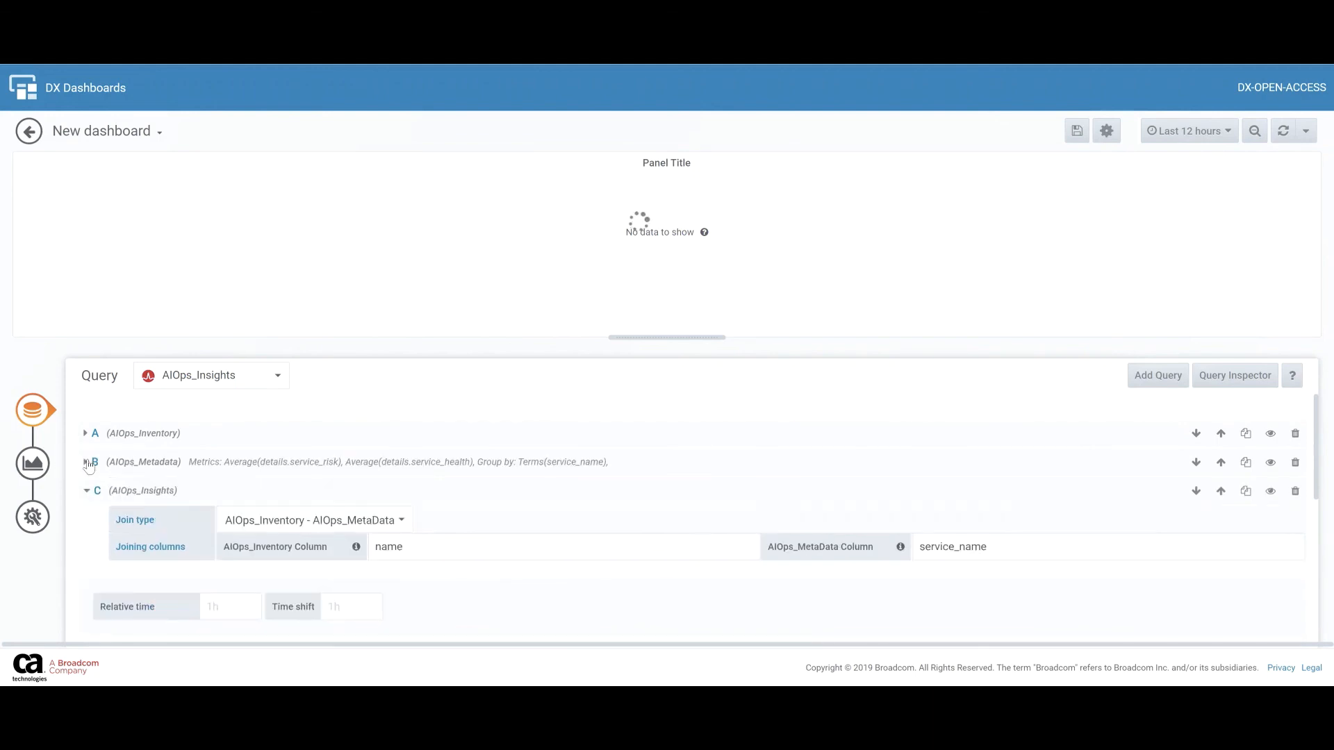
left_click(88, 492)
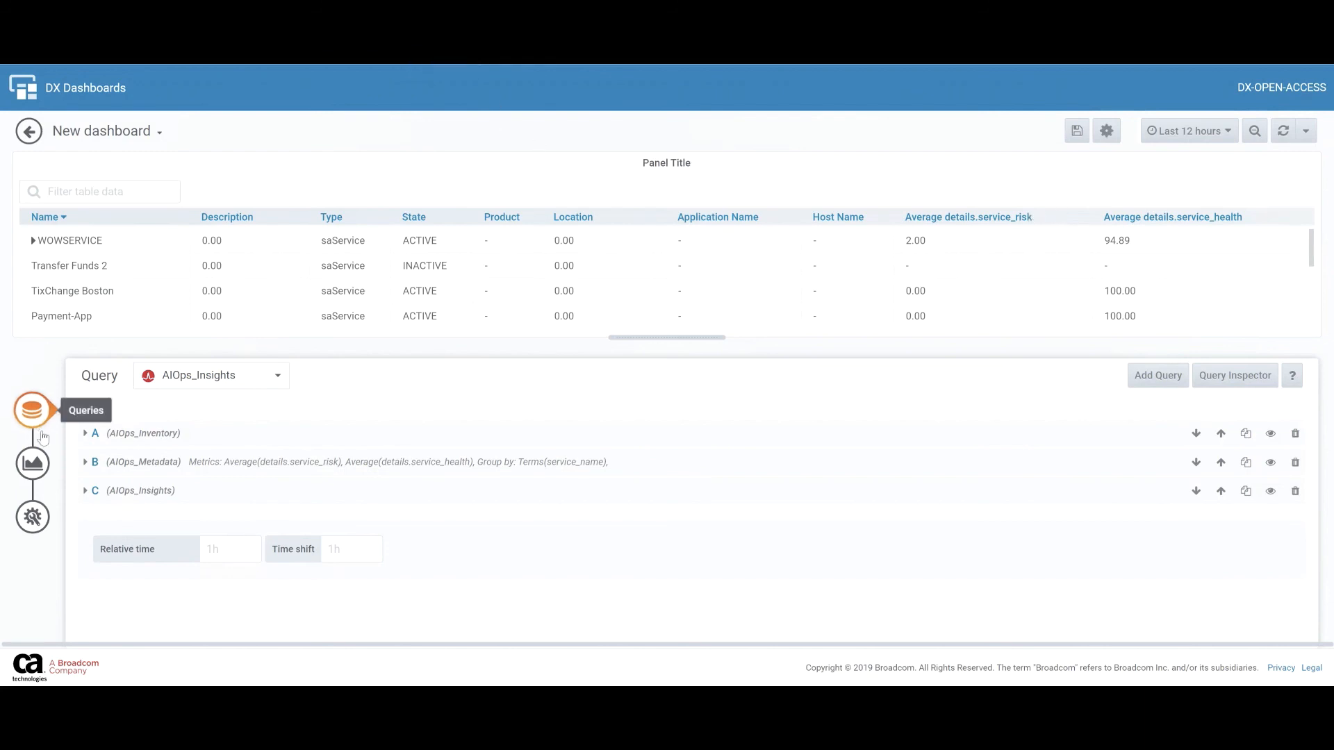
left_click(36, 466)
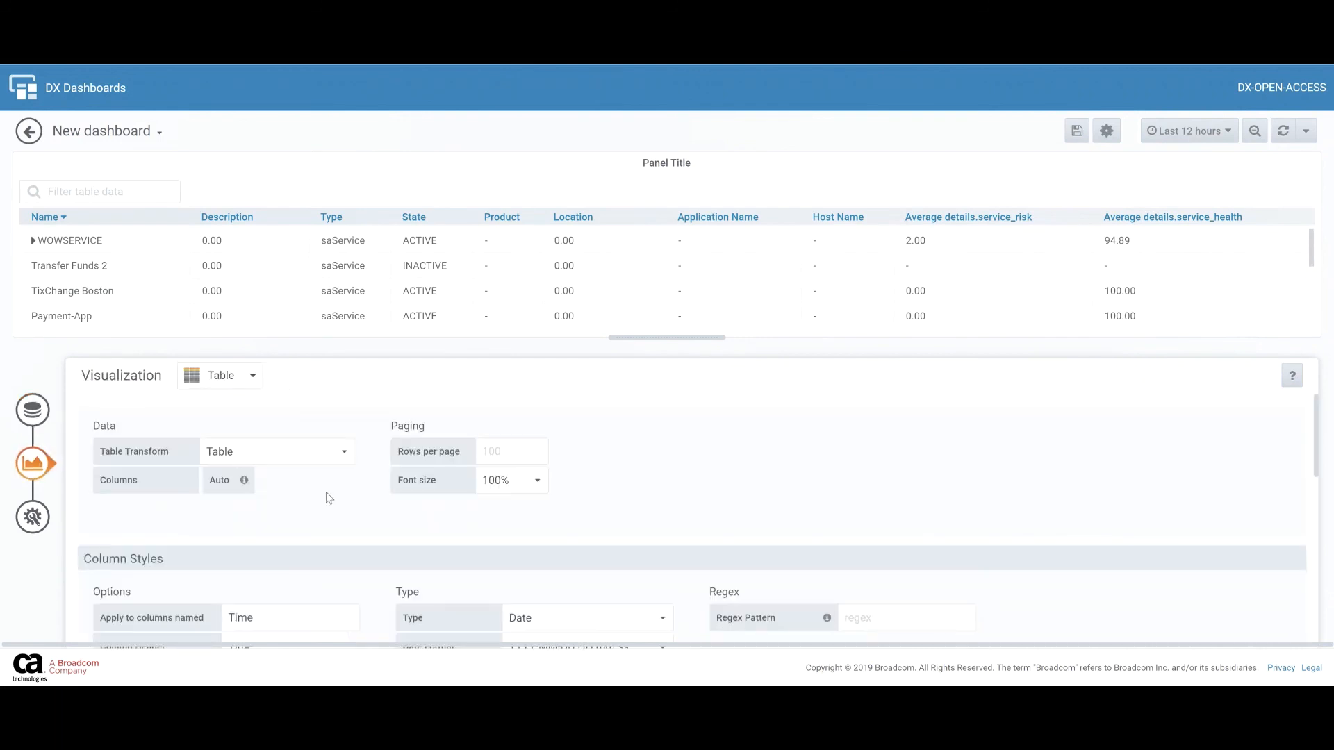
scroll(327, 494, "down", 5)
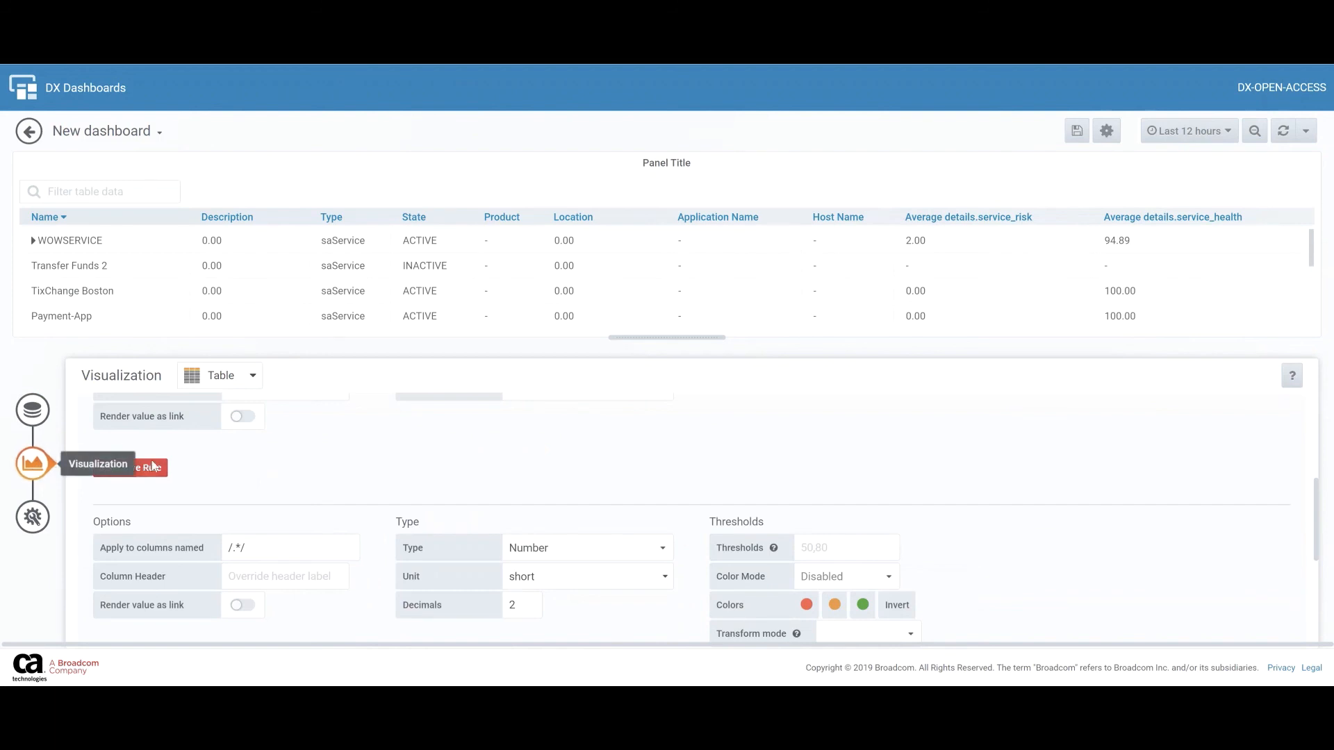
left_click(32, 464)
Give the AIOps_Metadata metrics the aliases Service Risk for details.service_risk and Service Health for details.service_health.
left_click(30, 408)
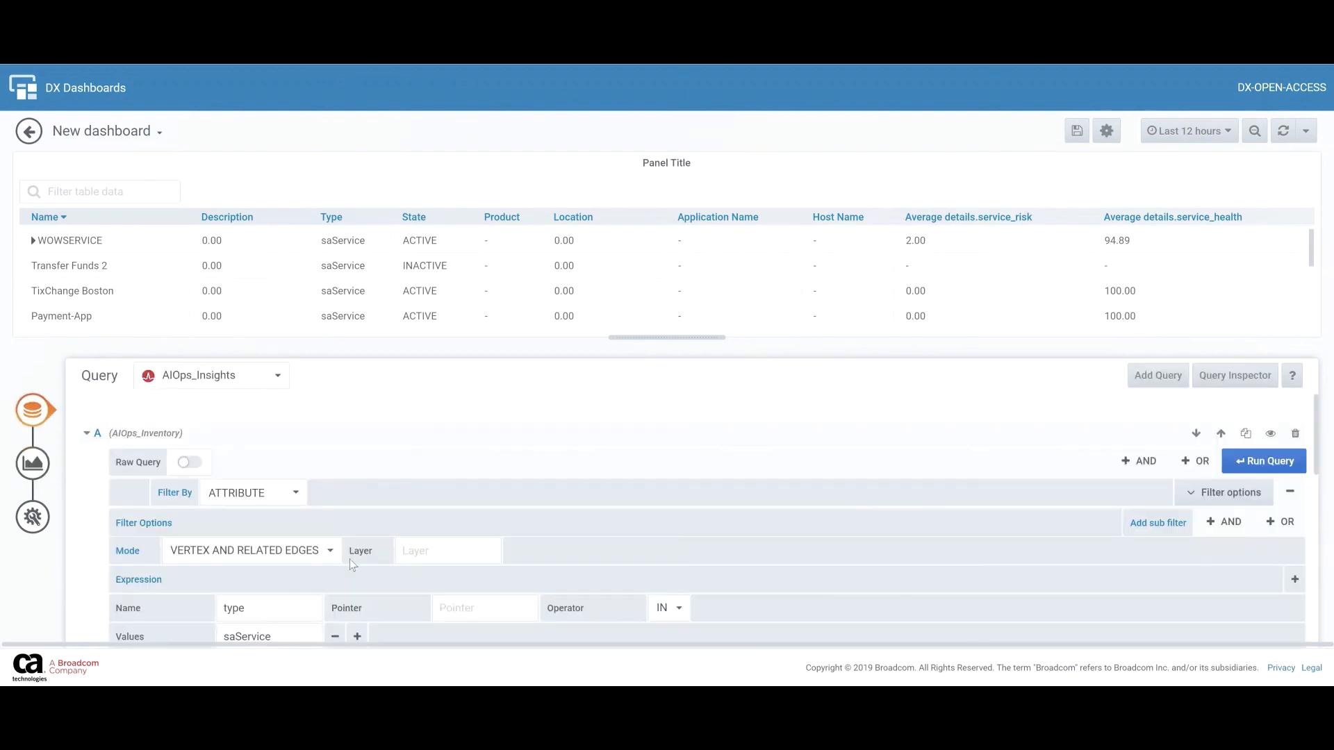
left_click(89, 434)
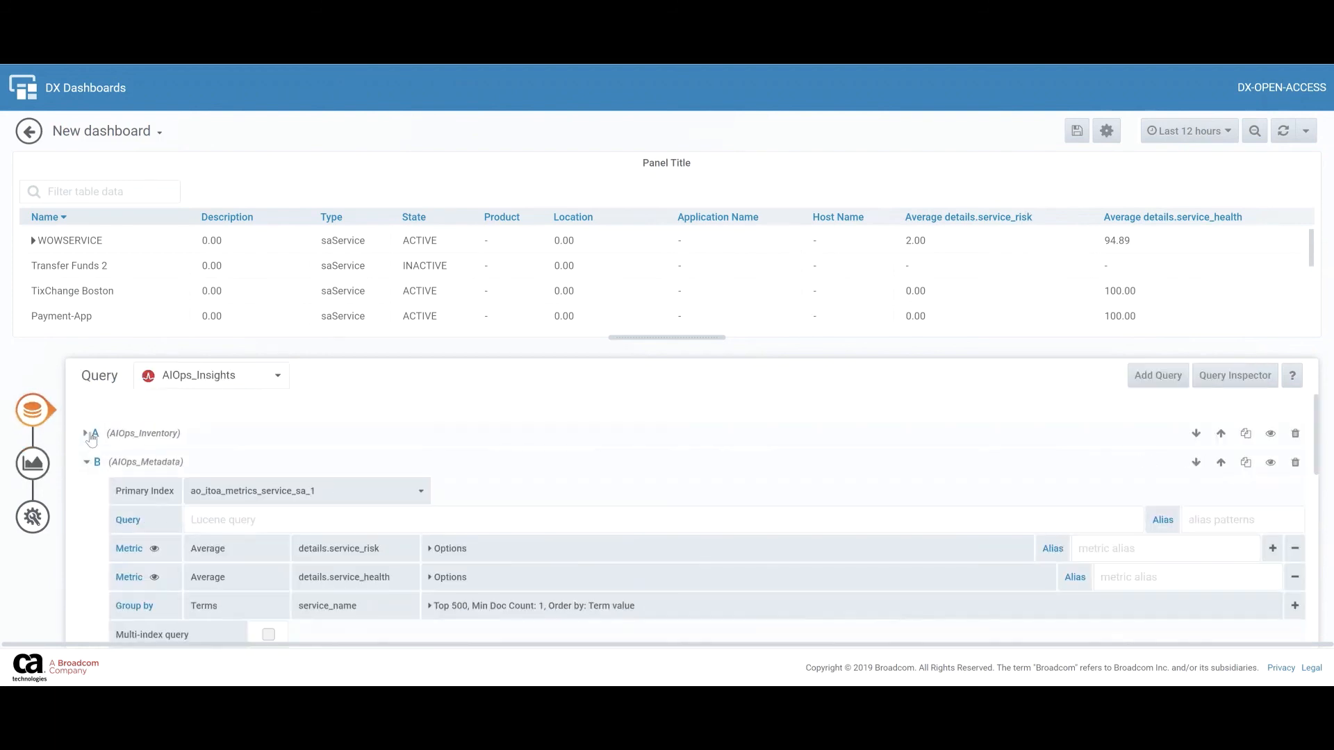
left_click(1141, 550)
type("Service Risk")
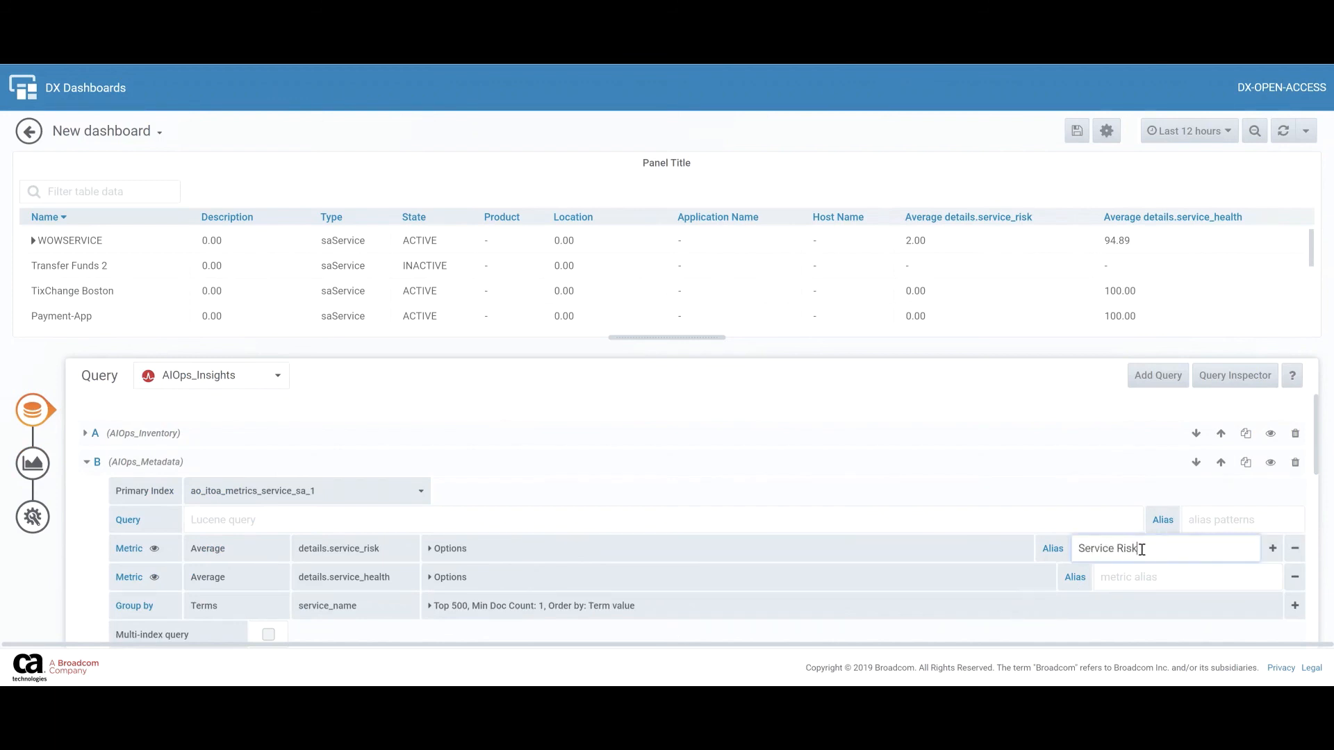
left_click(1152, 578)
type("Seri")
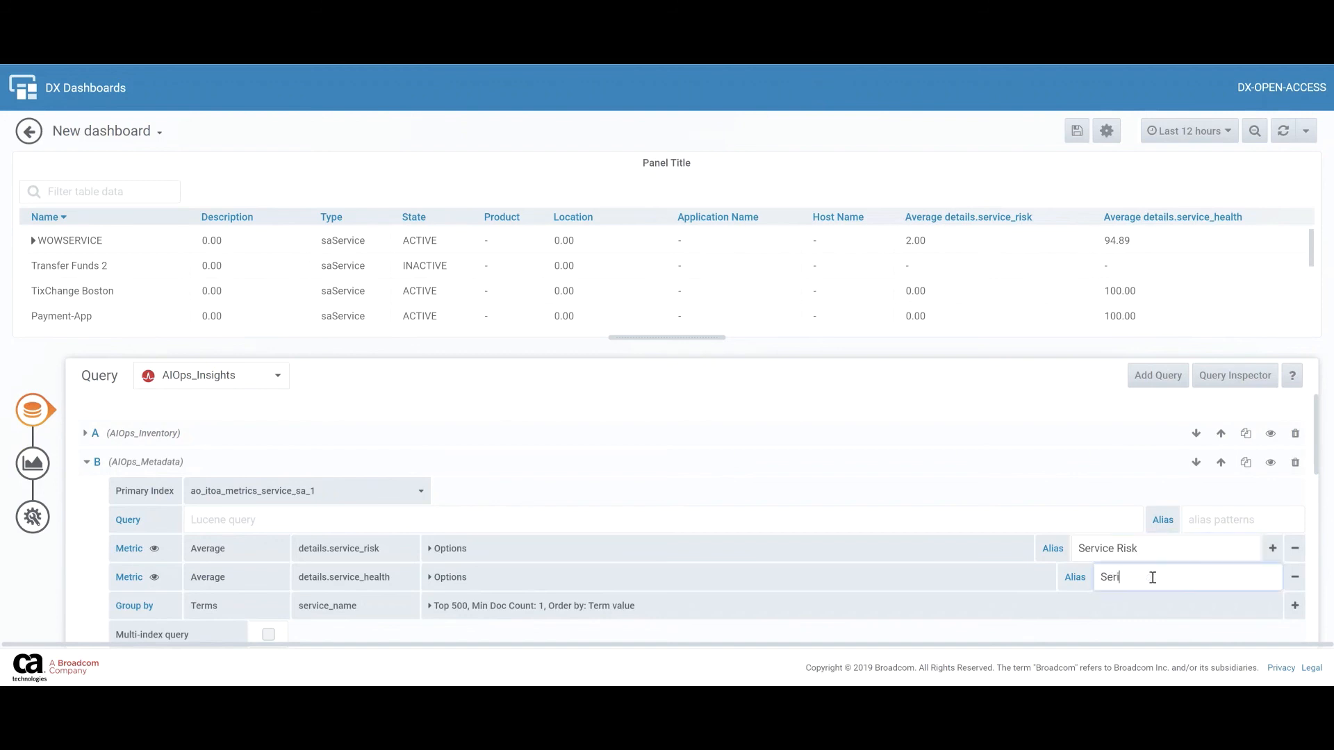
type("vcce Health")
left_click(1024, 408)
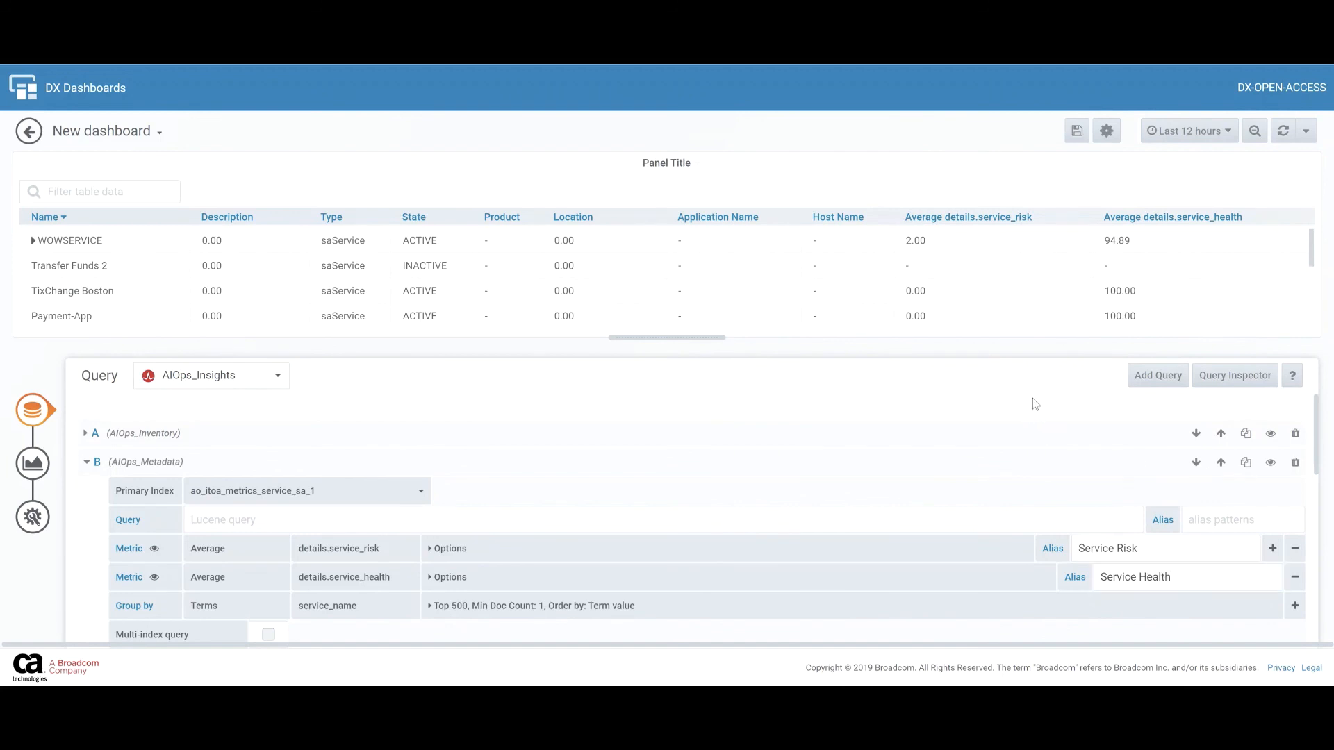
Rerun the AIOps_Inventory query to apply the new metric aliases to the table's columns.
left_click(86, 434)
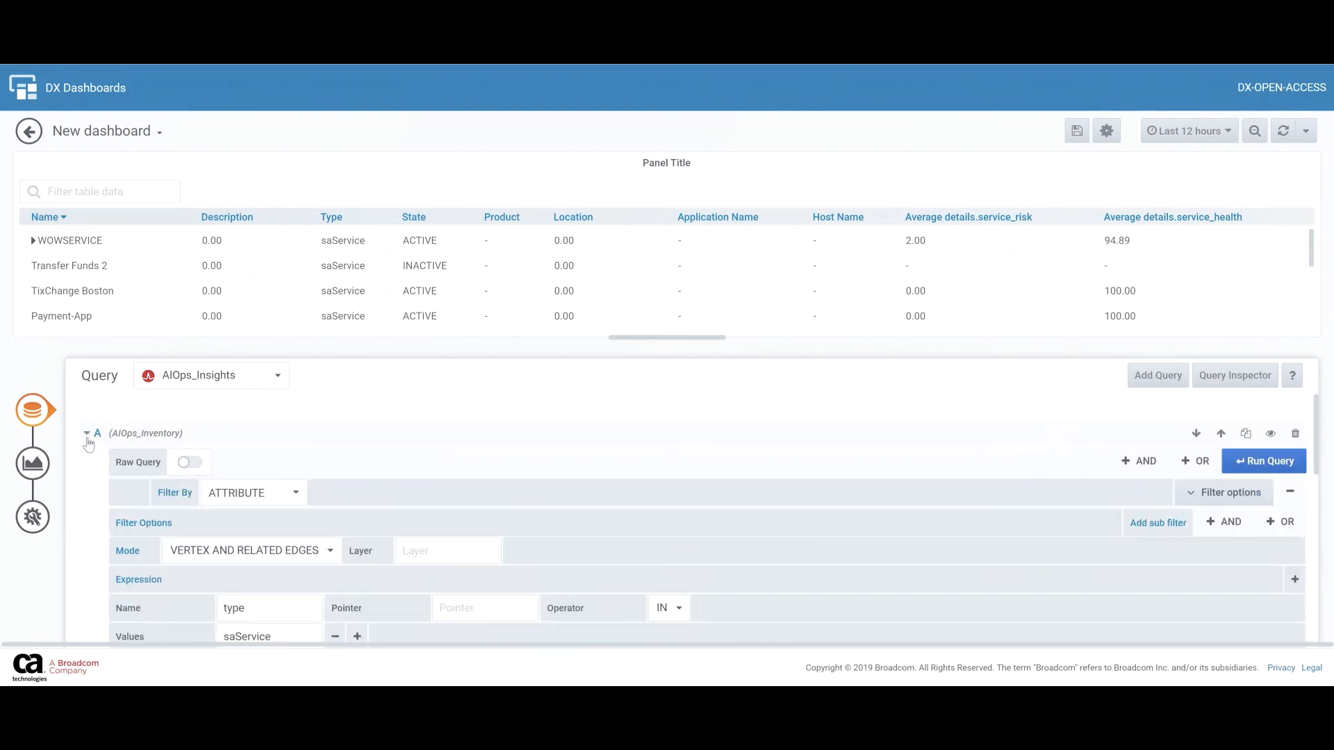
left_click(1259, 470)
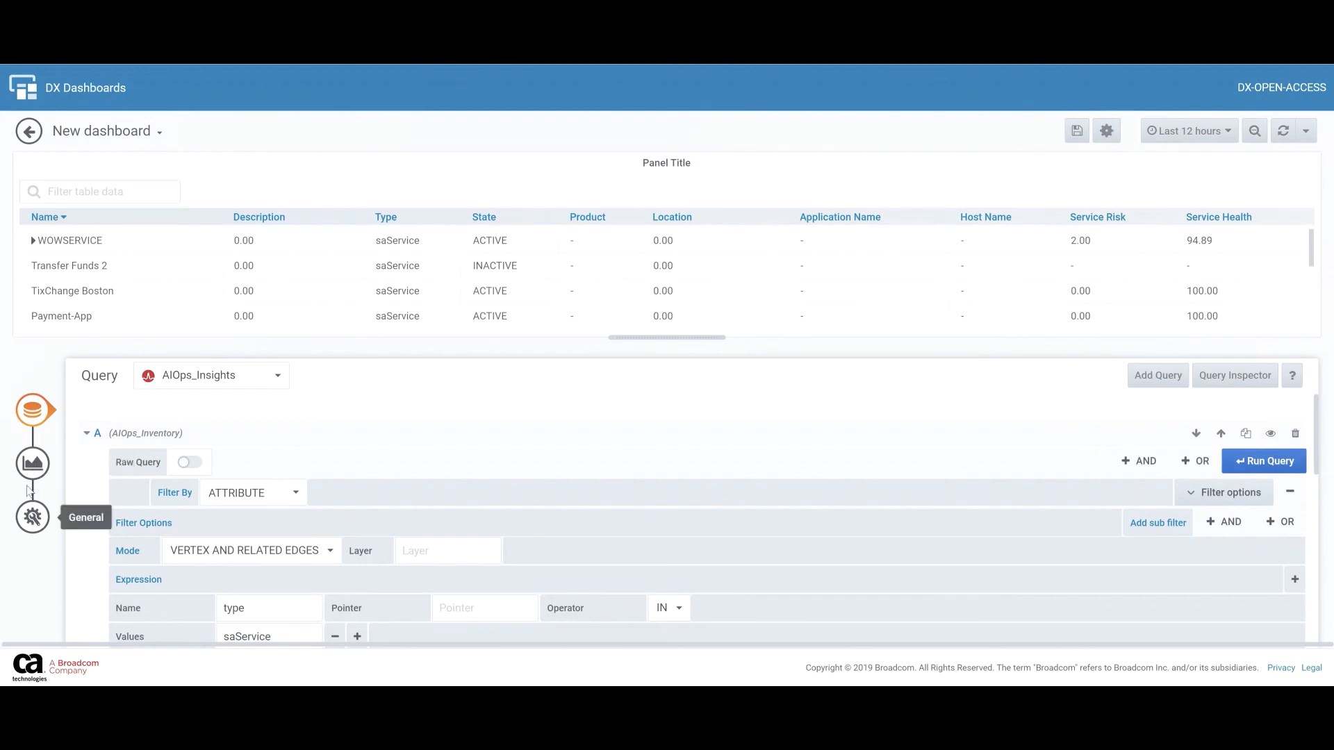
scroll(298, 502, "down", 4)
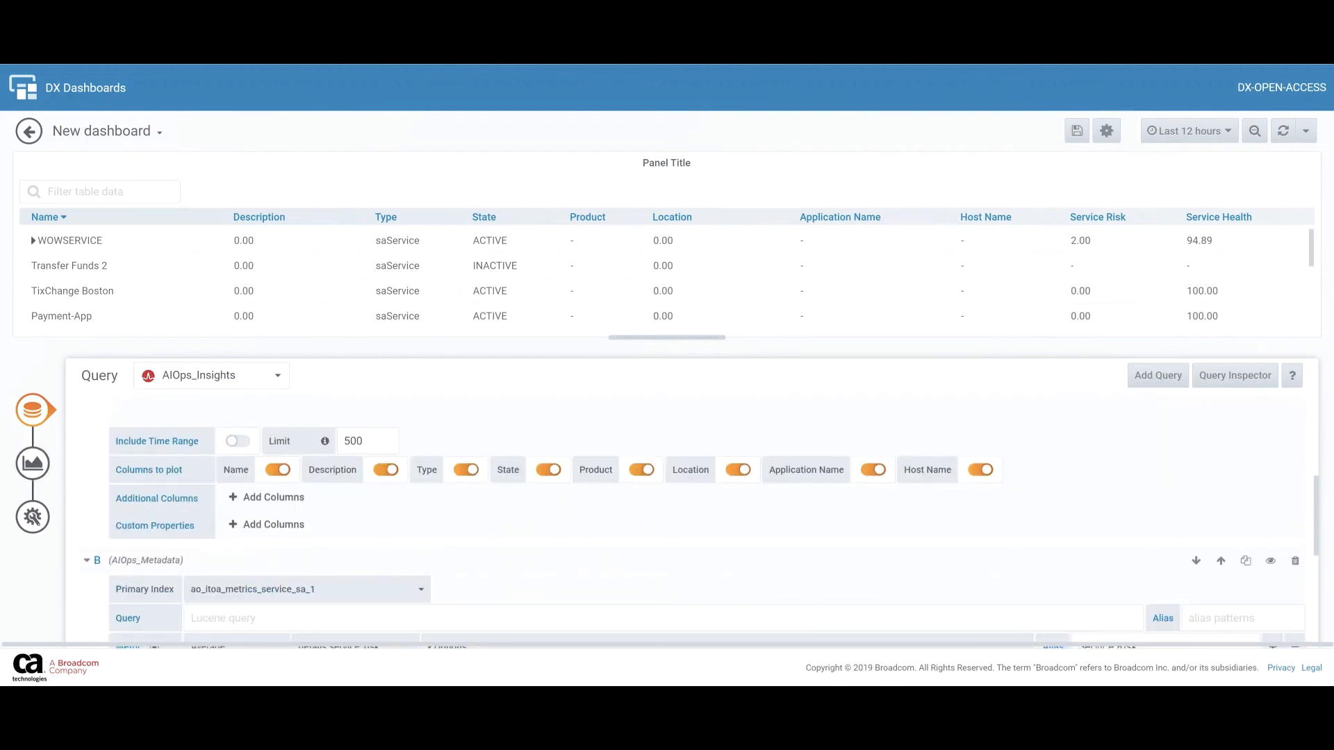
Hide the Description, Type, Product and Host Name columns of the AIOps_Inventory query.
left_click(386, 471)
left_click(469, 476)
left_click(642, 471)
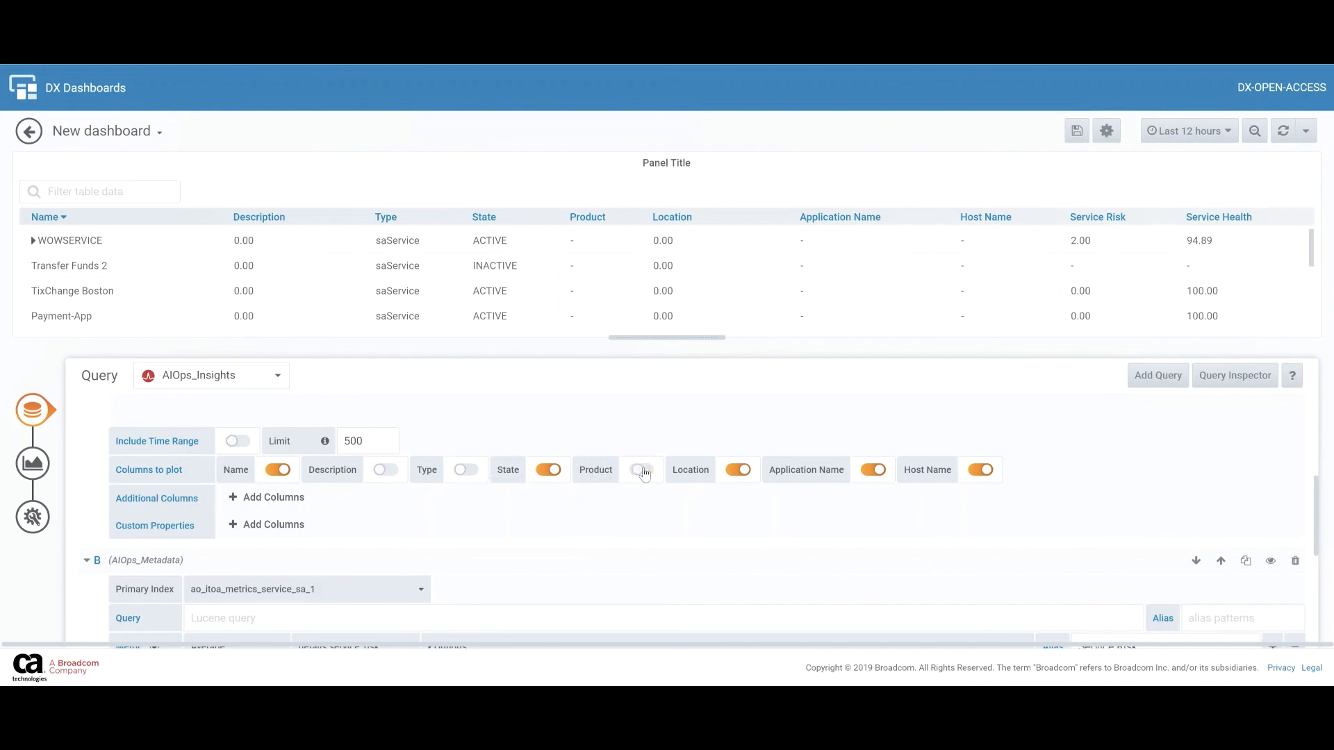
left_click(982, 473)
scroll(1095, 494, "up", 5)
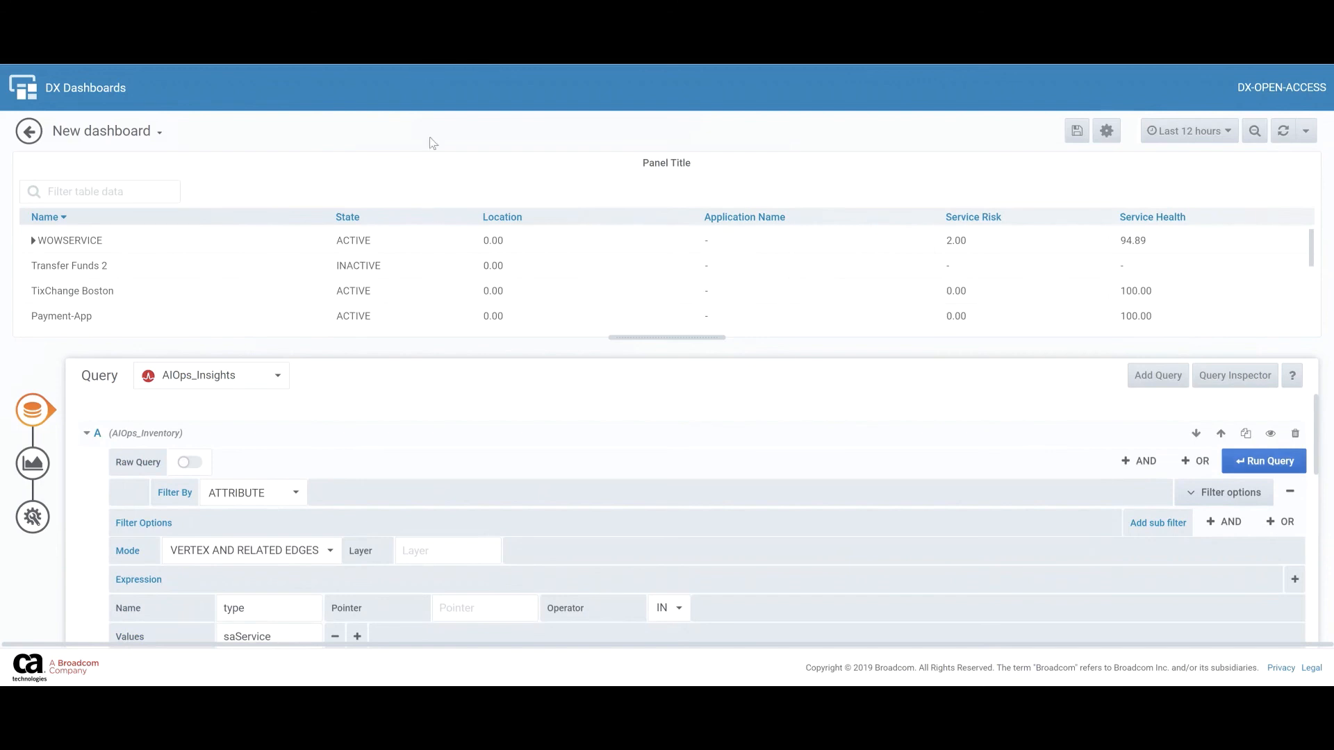
Apply the table's number column style rule to the Service Health column instead of all columns.
left_click(21, 464)
scroll(157, 540, "down", 3)
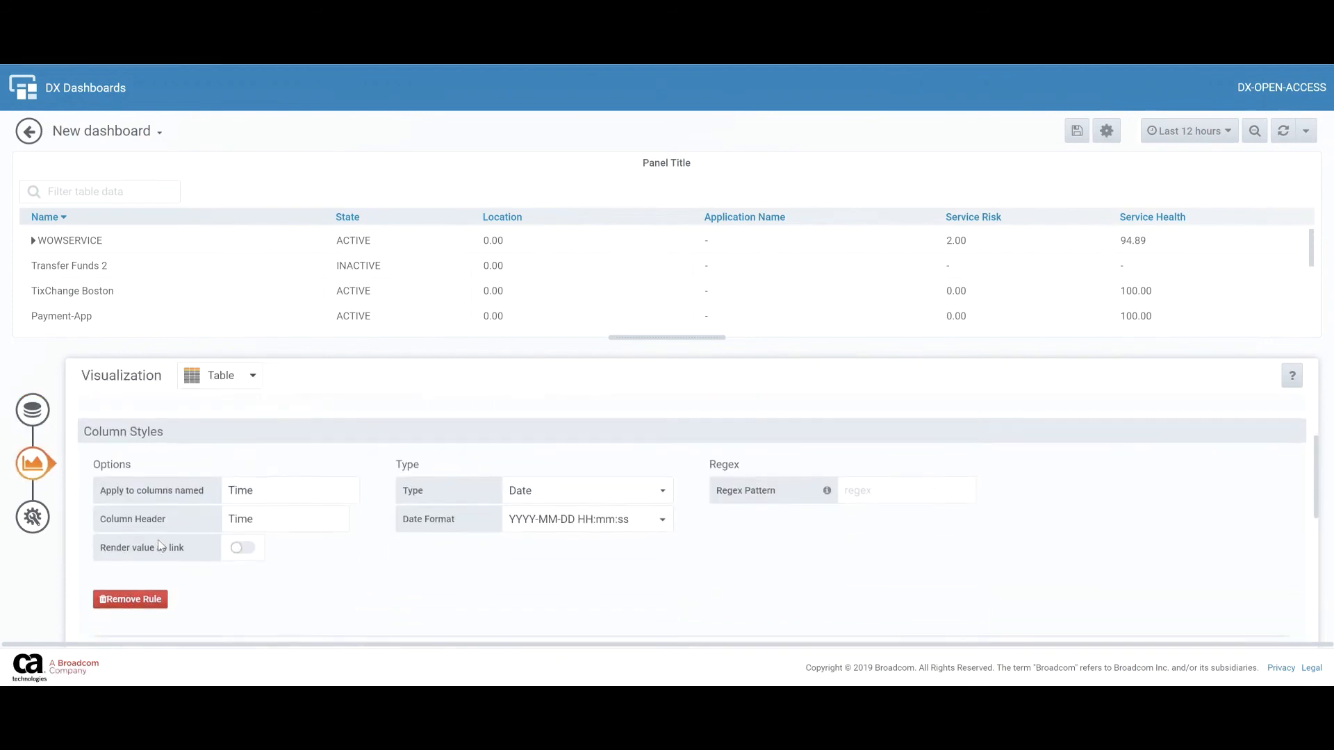
scroll(181, 548, "down", 1)
scroll(181, 545, "up", 1)
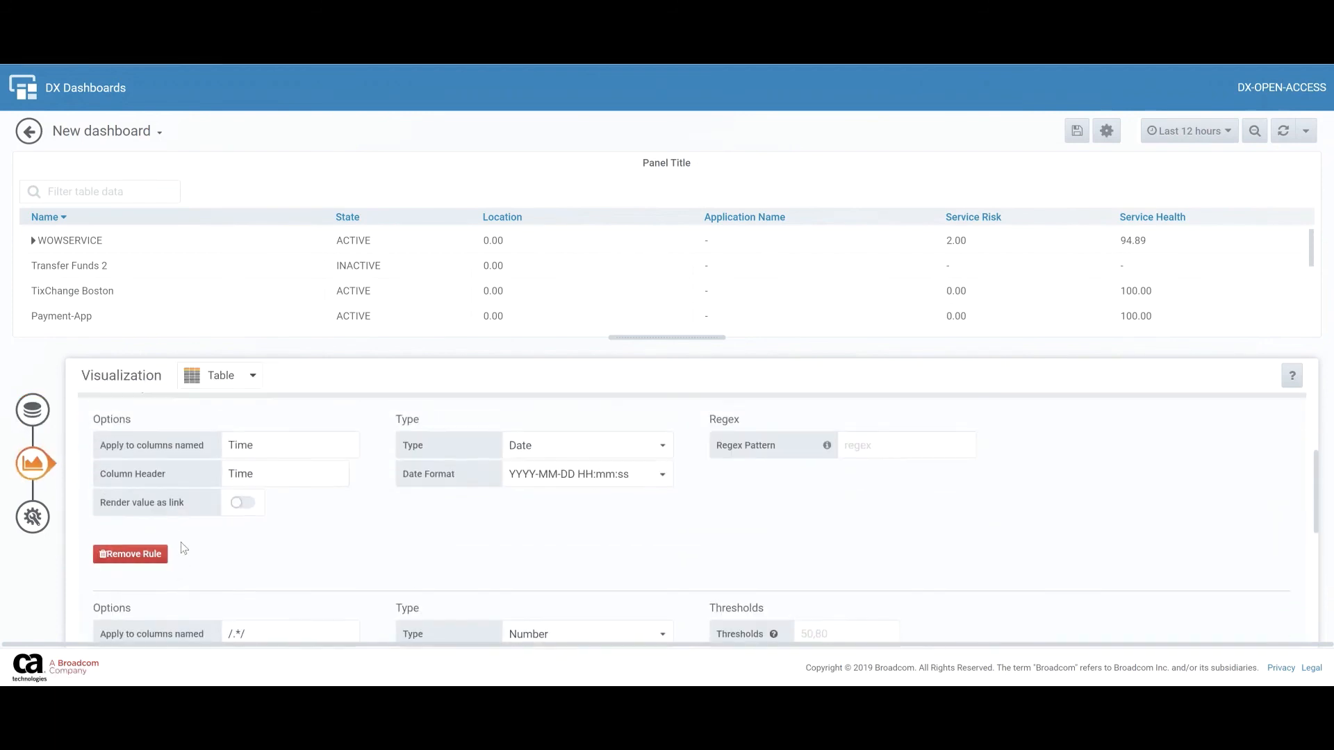
scroll(256, 470, "up", 3)
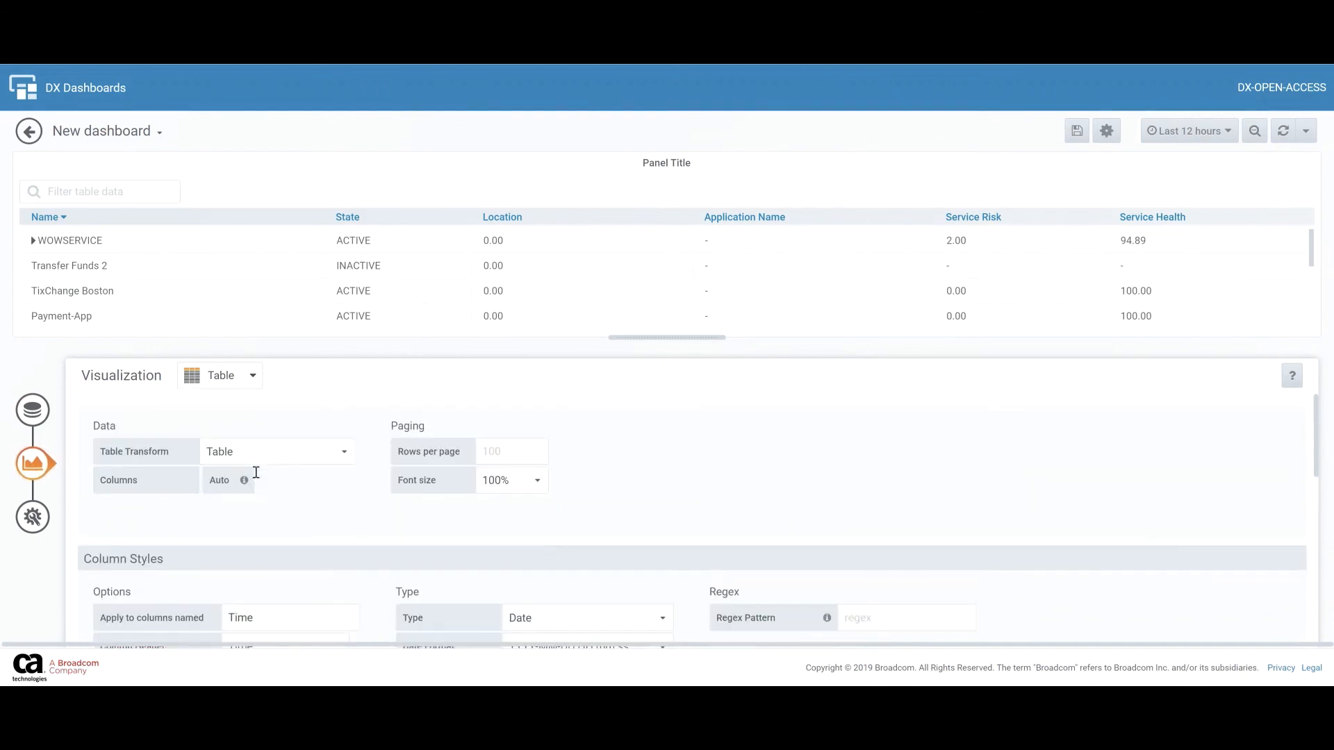
scroll(172, 557, "down", 5)
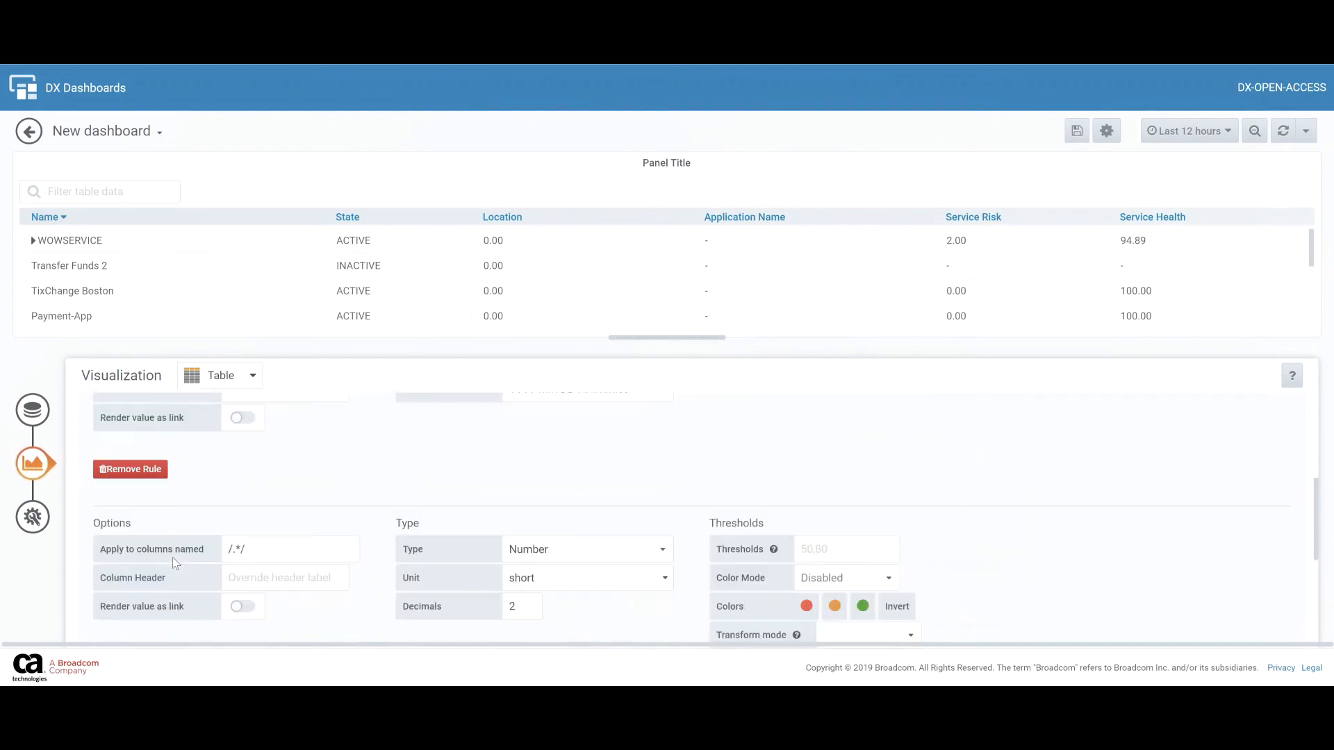
triple_click(268, 467)
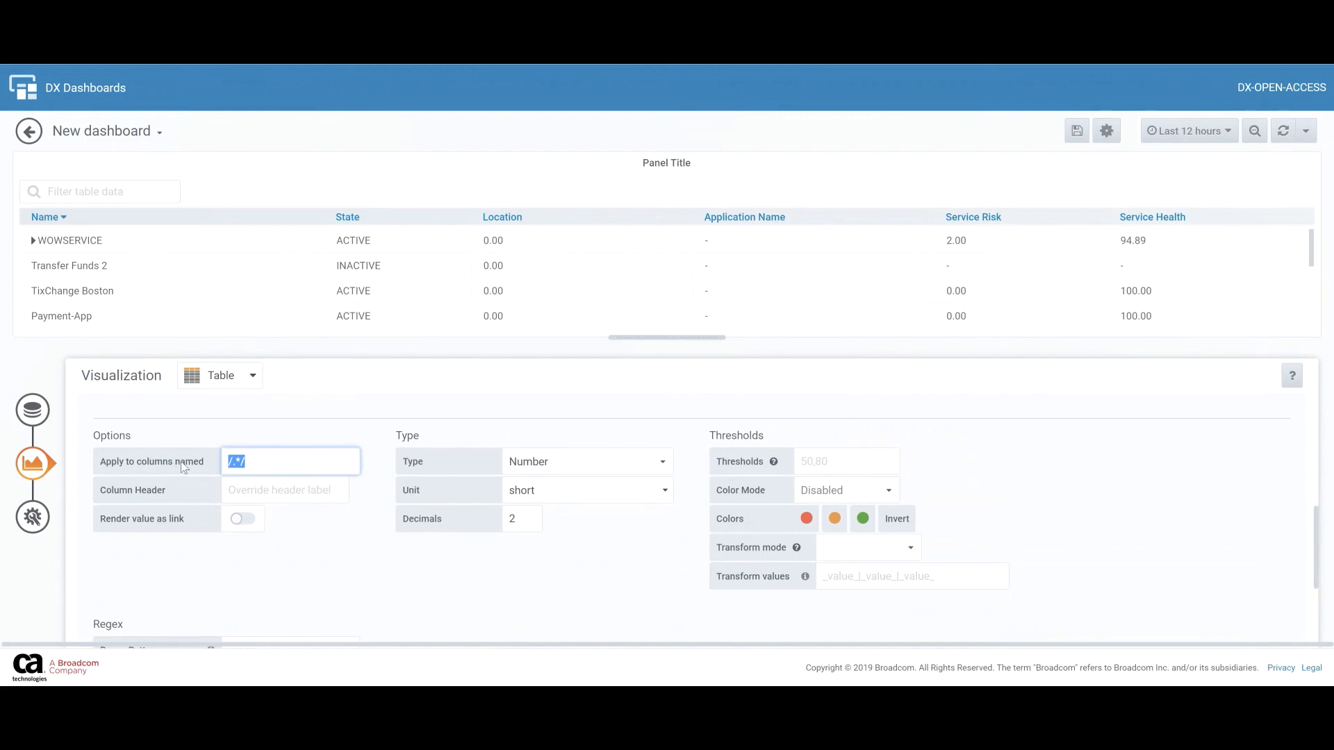
right_click(182, 464)
left_click(228, 579)
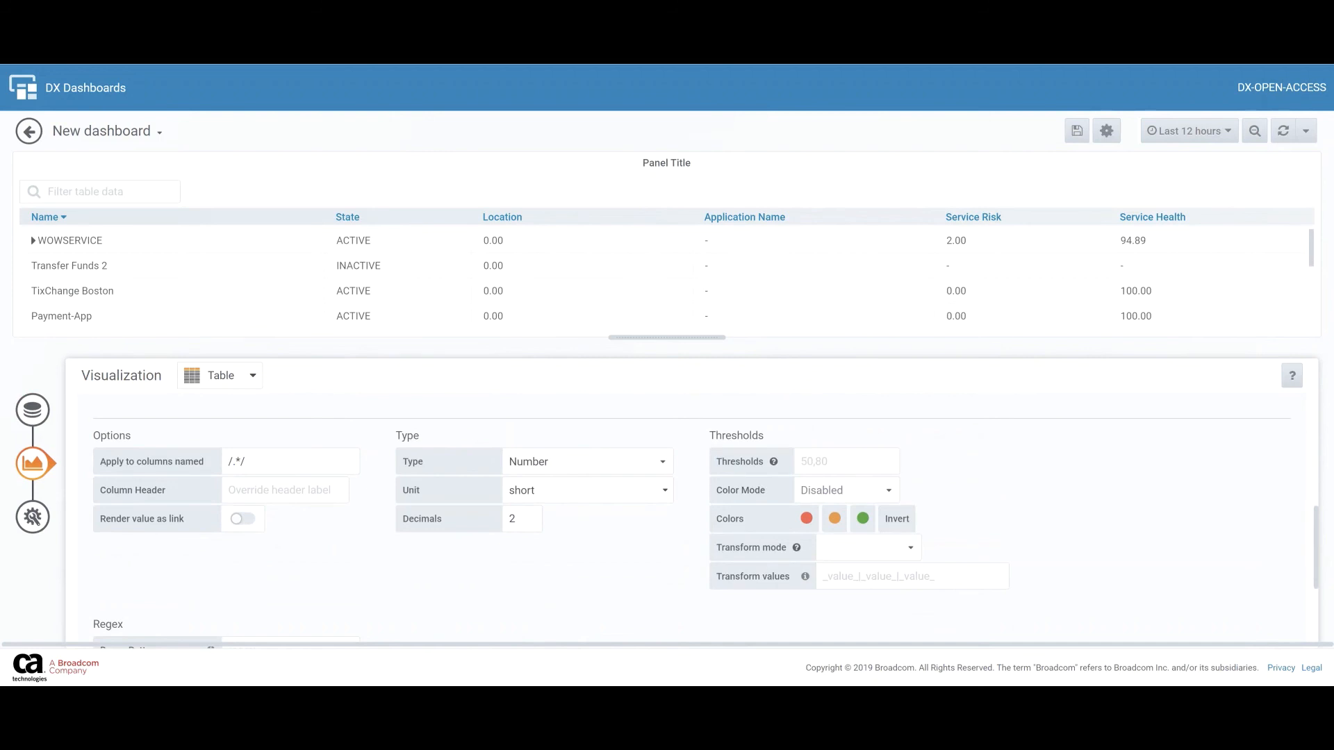
left_click_drag(248, 463, 160, 463)
key("ctrl+v")
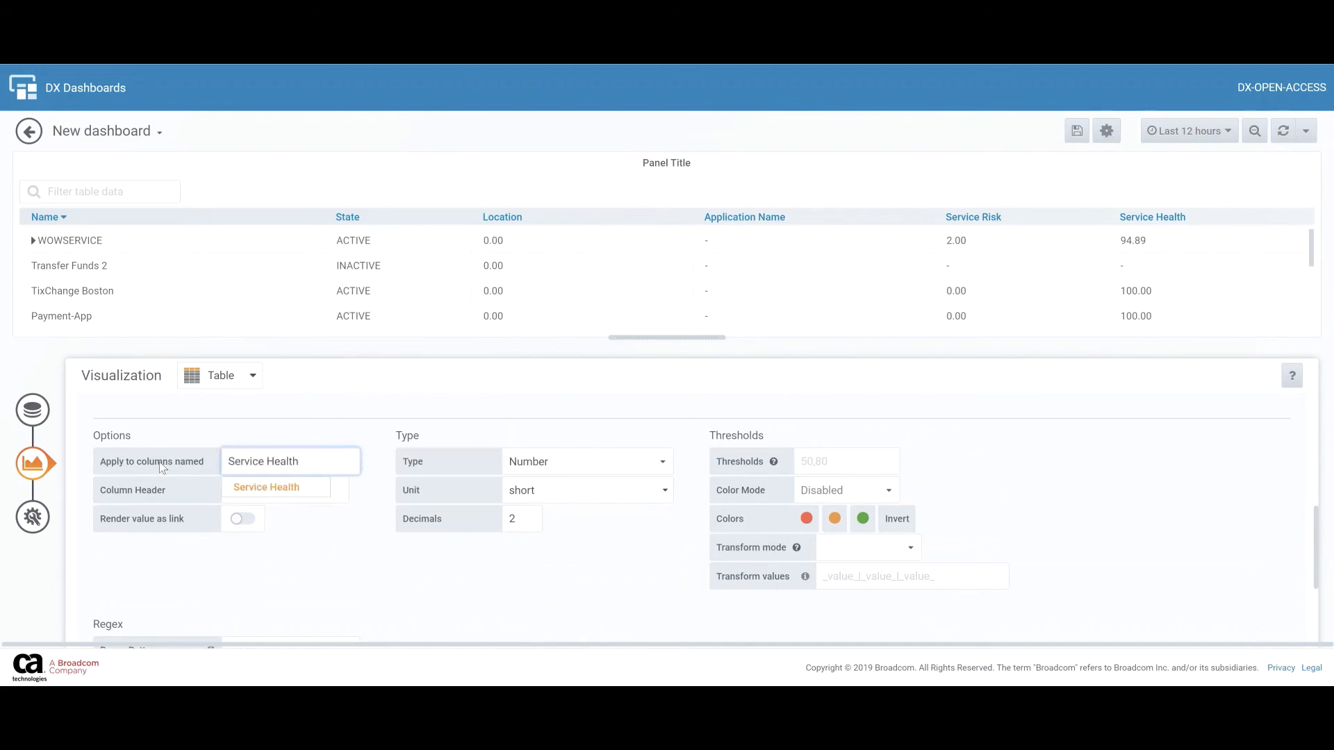
Set the Service Health style's thresholds to 90,98 and its color mode to Row.
left_click(839, 460)
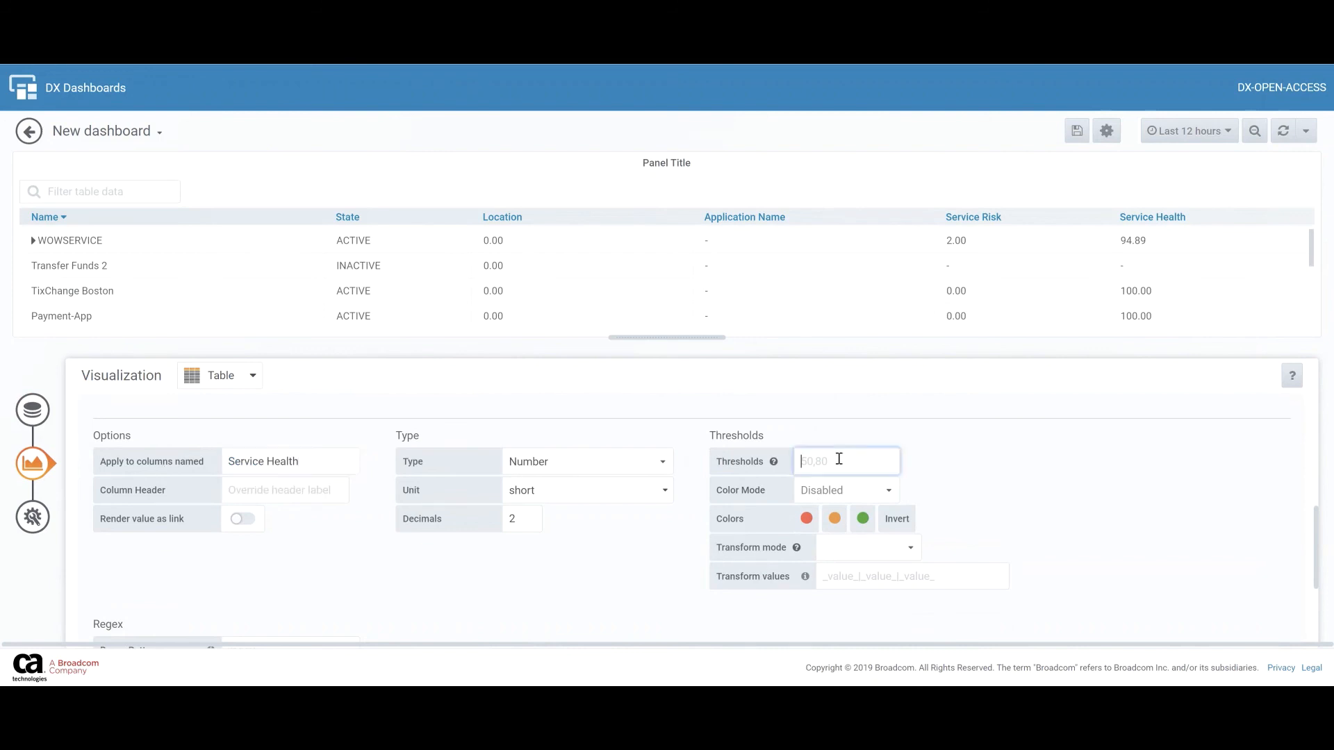
type("90,98")
left_click(846, 493)
left_click(818, 600)
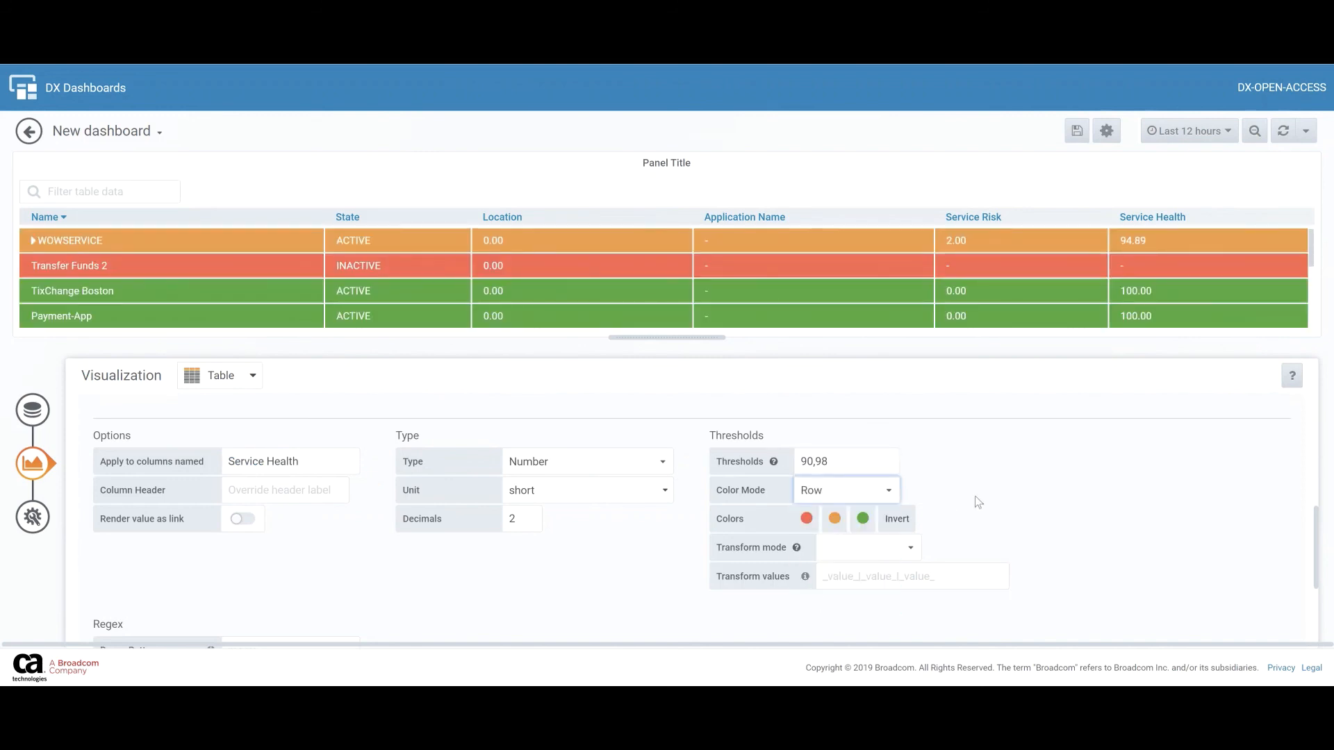
left_click(1003, 511)
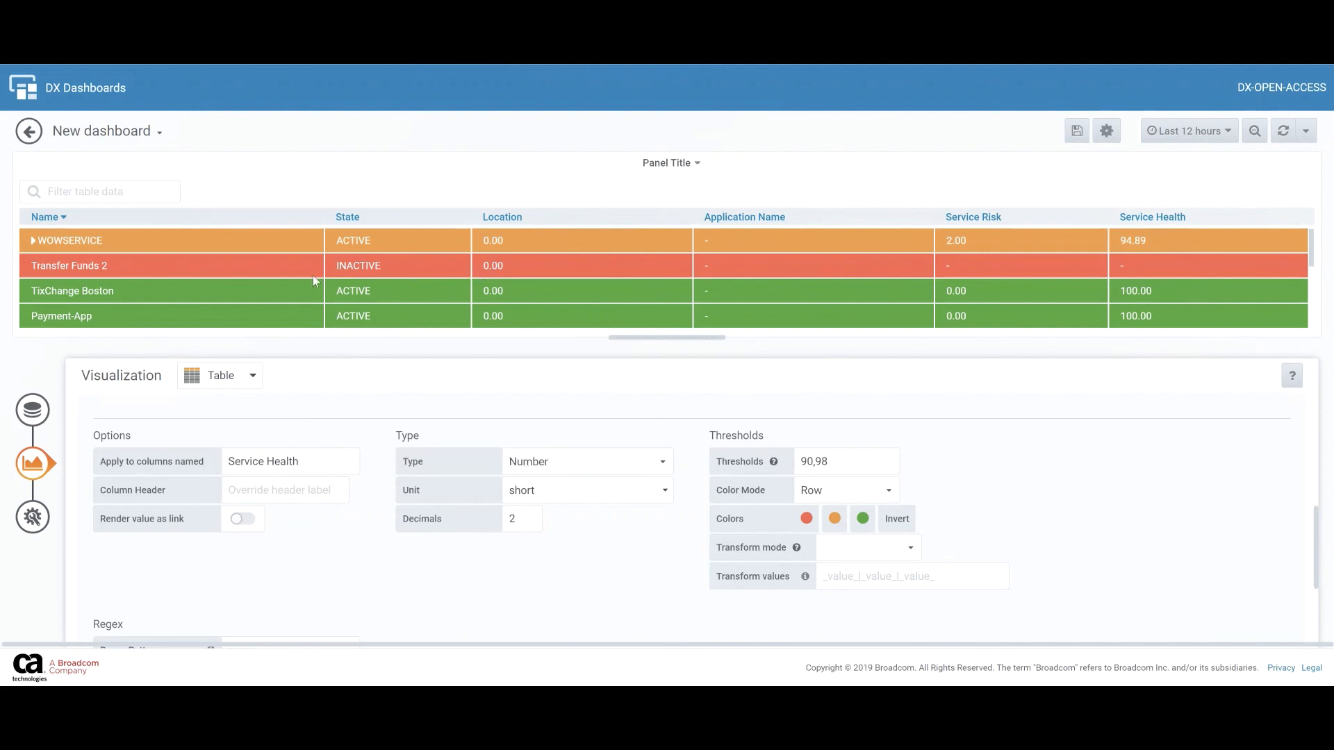
Title the table panel Service Health and Locations and return to the dashboard.
left_click(33, 517)
left_click_drag(294, 439, 135, 410)
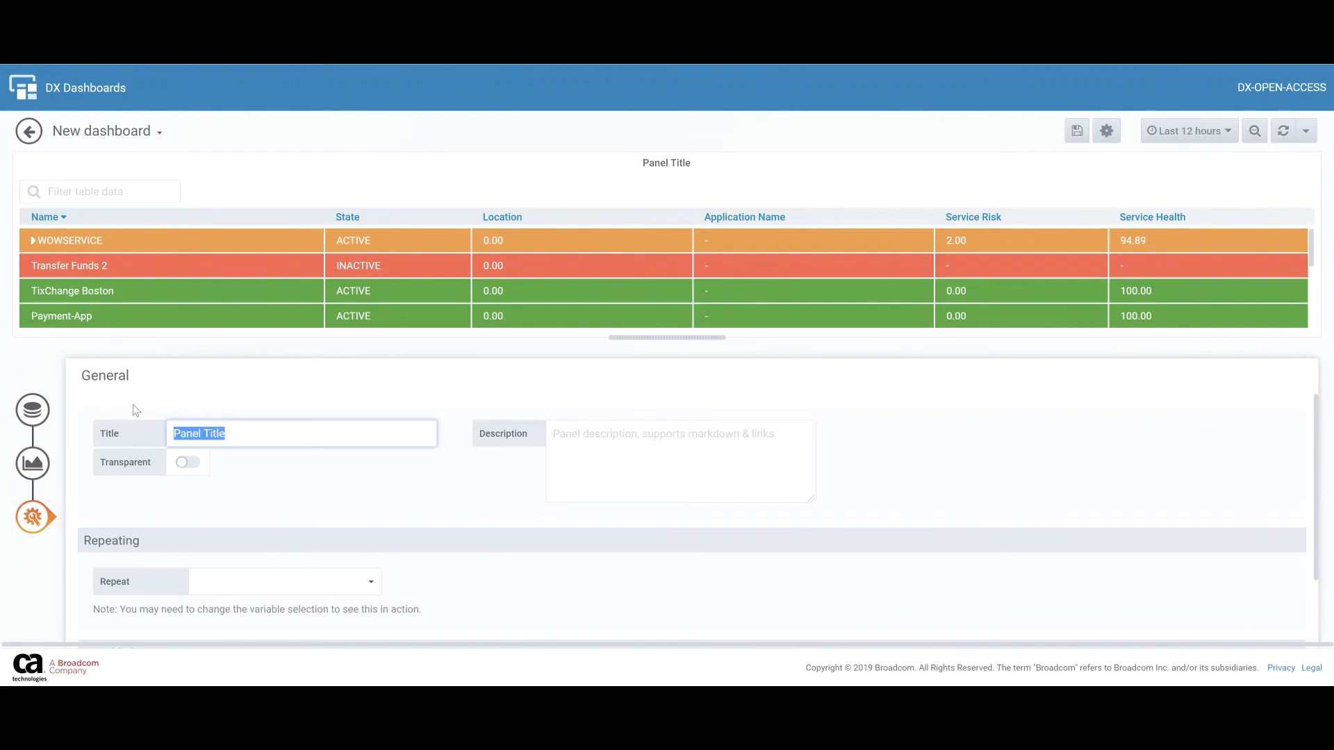
type("Service Availab")
key("BackSpace")
key("BackSpace")
key("BackSpace")
key("BackSpace")
key("BackSpace")
key("BackSpace")
key("BackSpace")
type("Health and Locations")
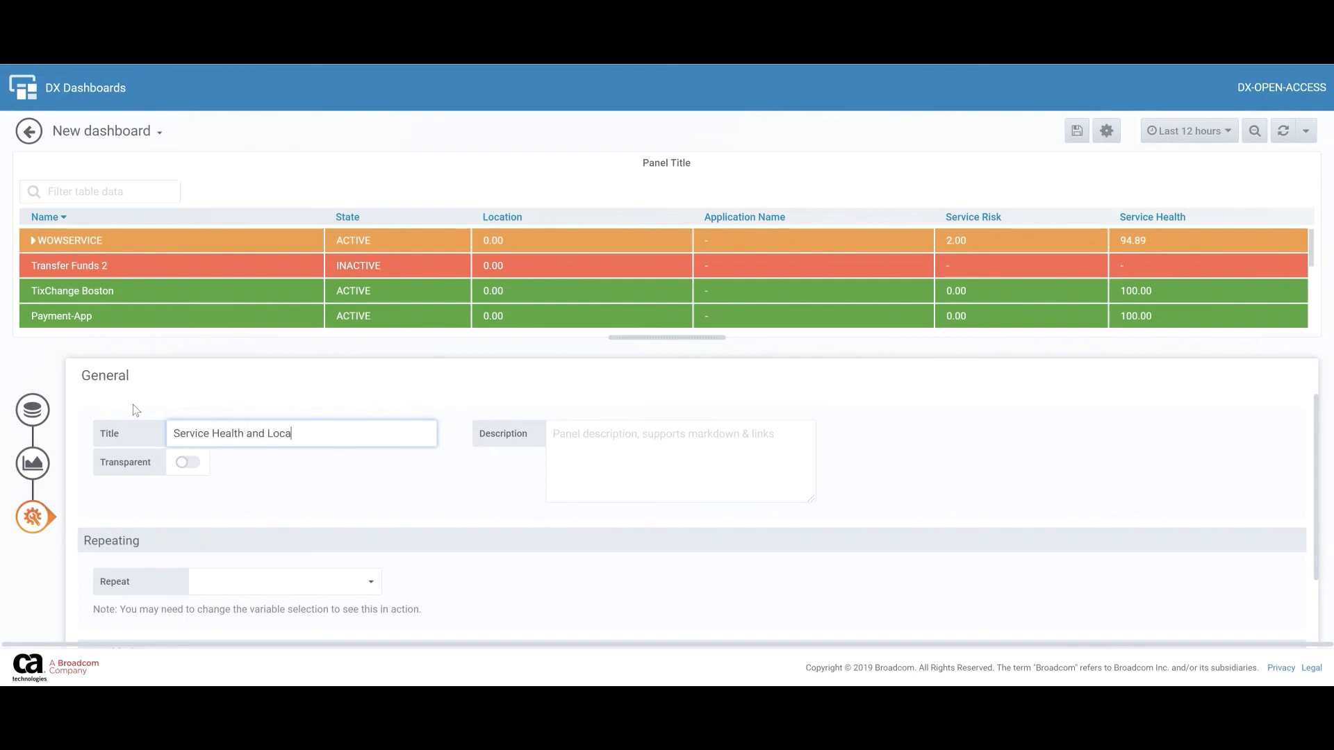
left_click(28, 130)
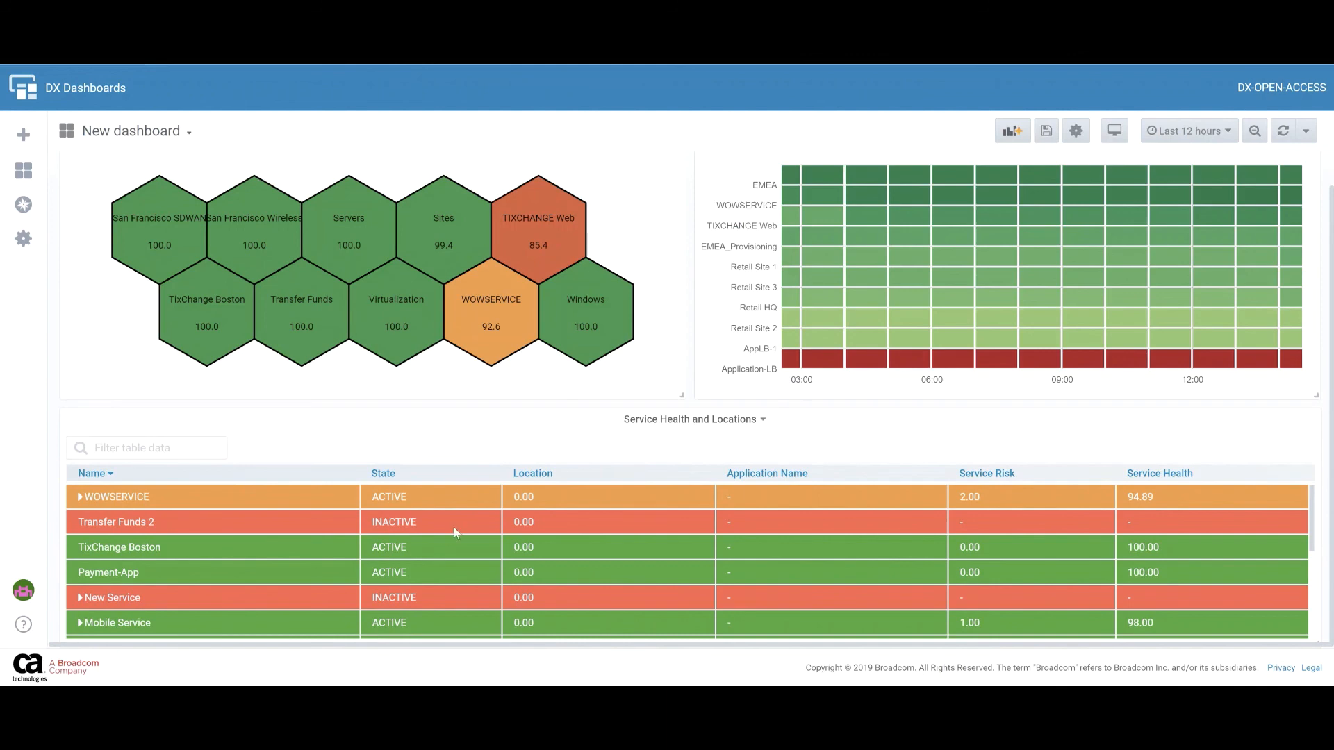
Check the Service Health and Locations table by toggling the Name sorting and expanding and collapsing Digital Banking's sub-services.
scroll(453, 527, "up", 1)
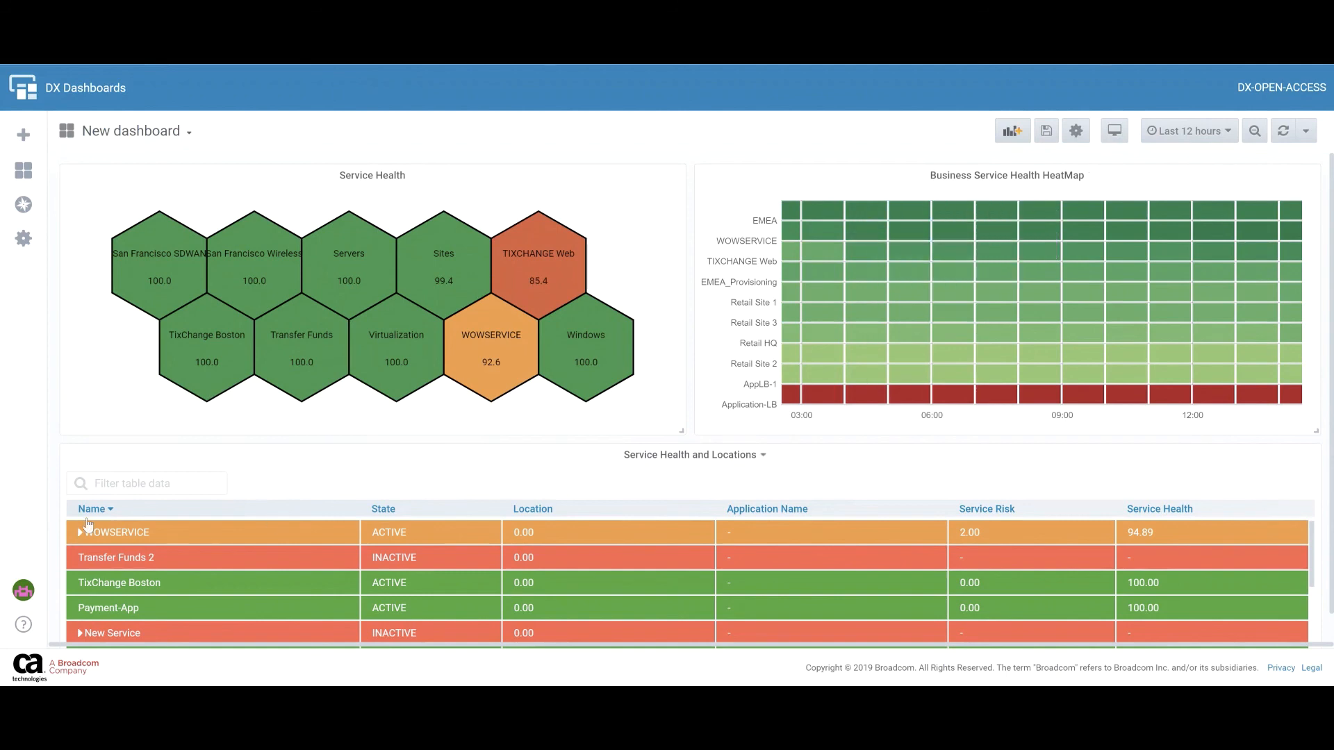
left_click(92, 509)
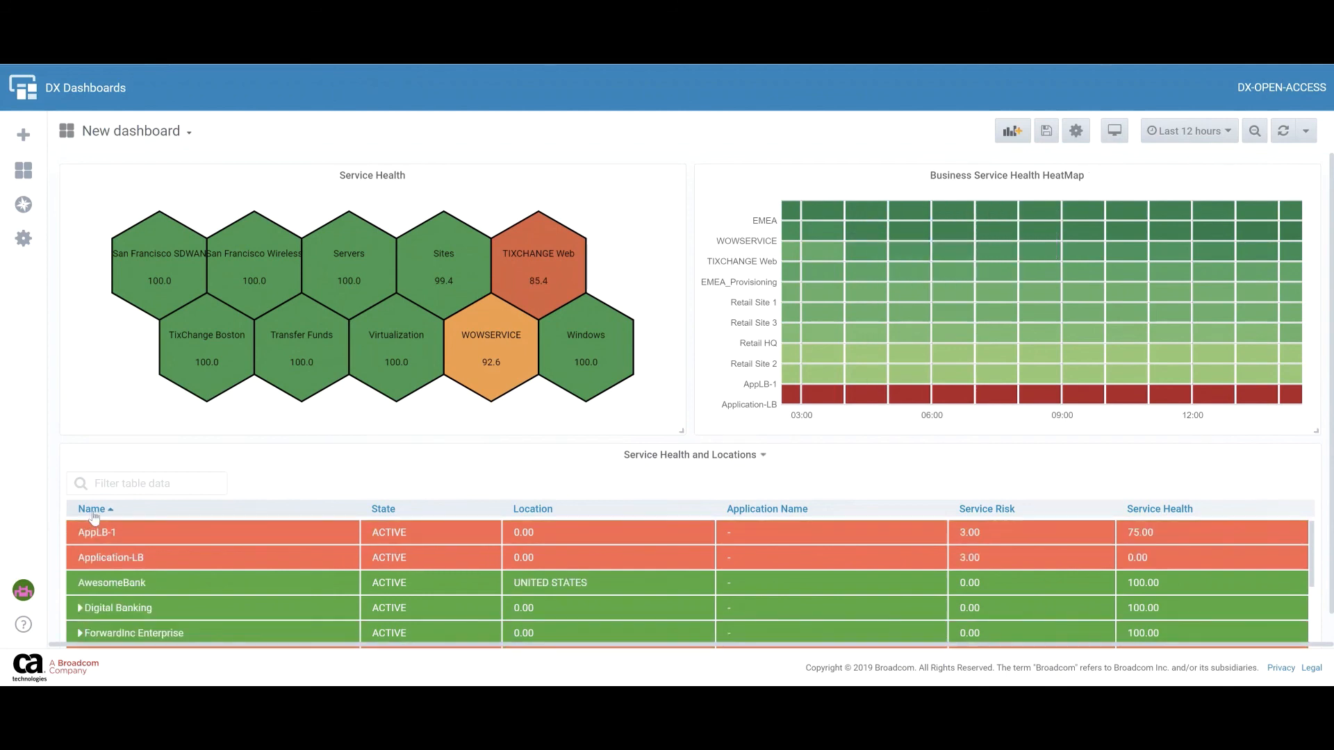
left_click(93, 512)
left_click(81, 533)
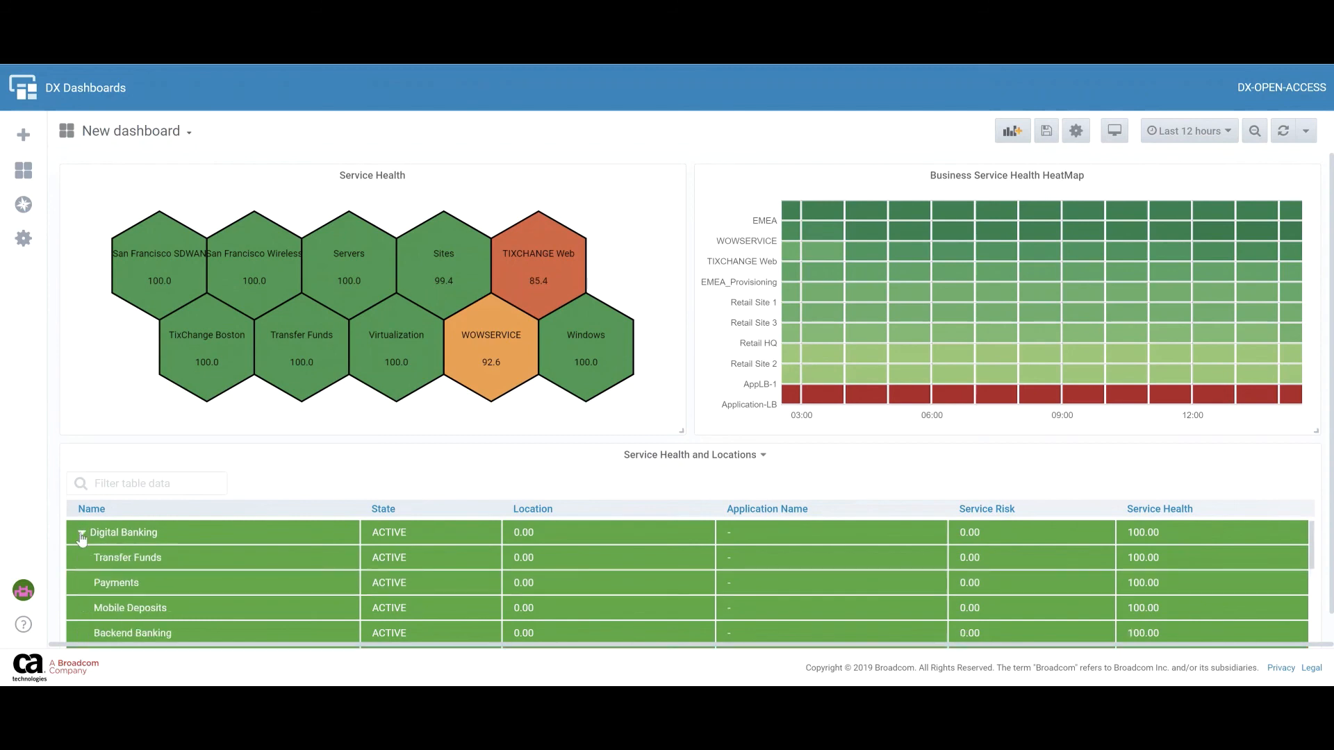
scroll(81, 534, "down", 3)
scroll(81, 535, "up", 3)
left_click(81, 534)
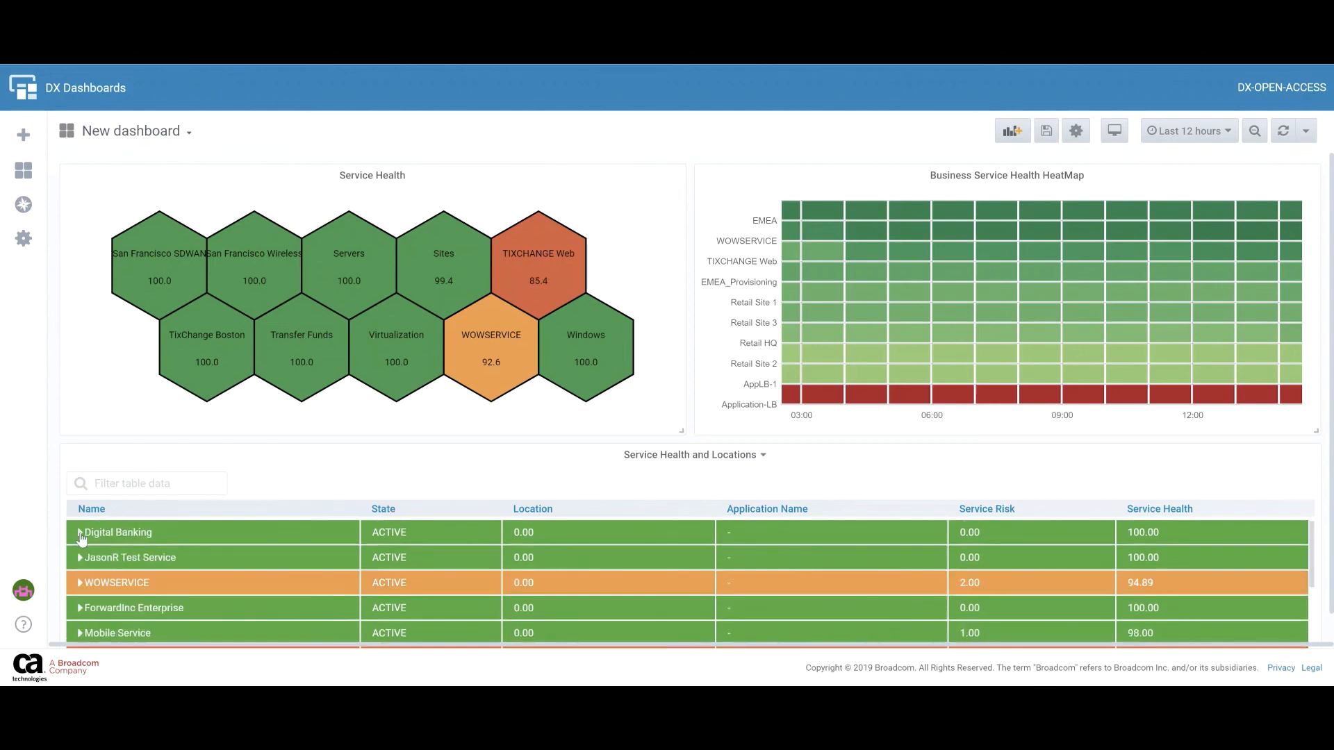